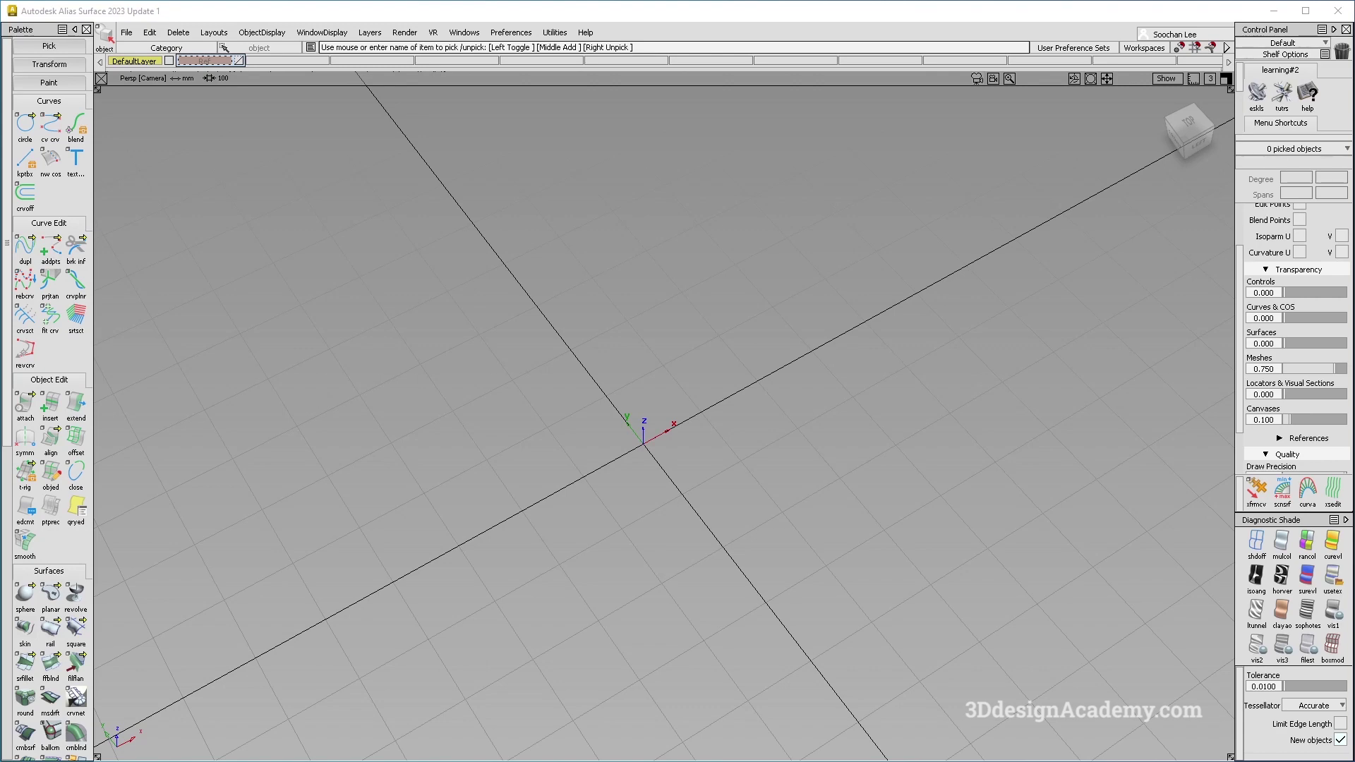
In the Left view, draw a straight edit point curve from the origin along the positive X axis
alt+shift+drag(718, 452, 581, 291)
click(51, 126)
drag(51, 126, 107, 137)
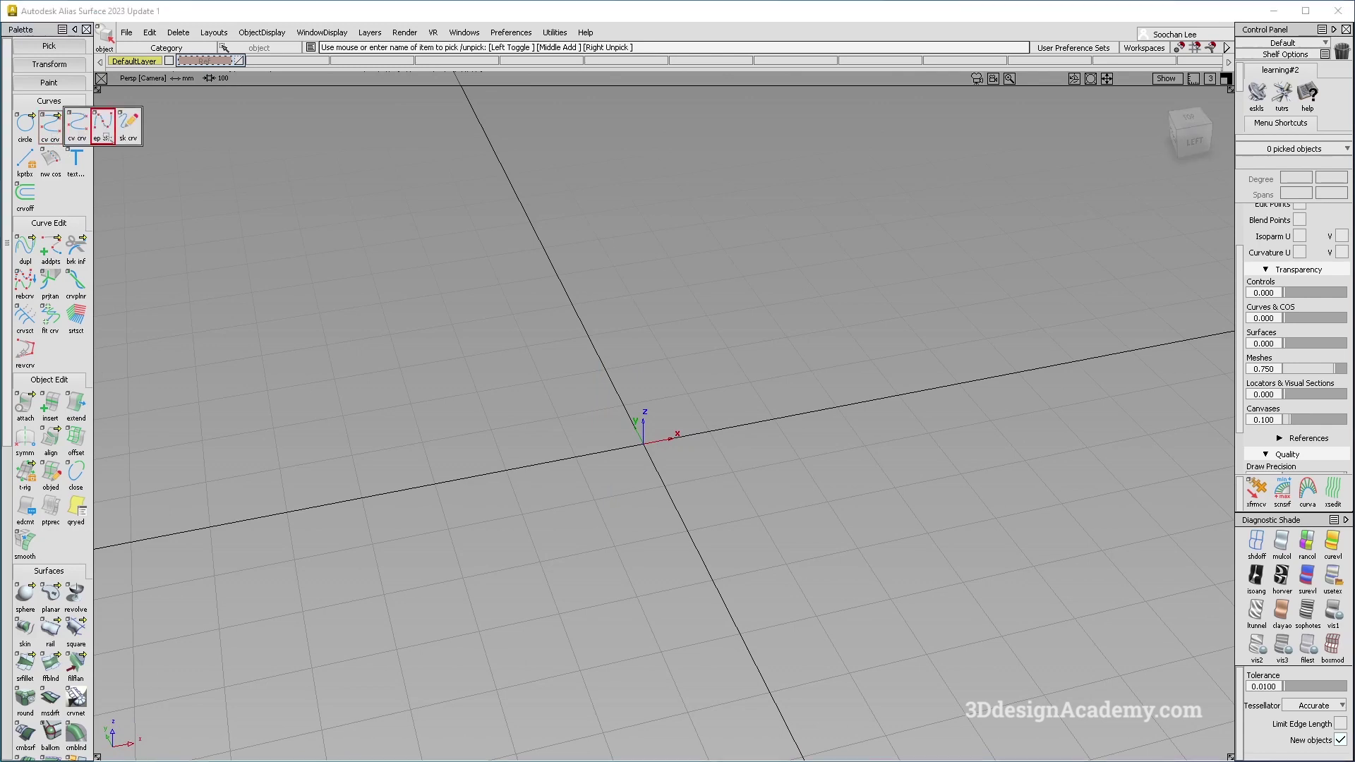
alt+shift+drag(686, 381, 556, 350)
key(F3)
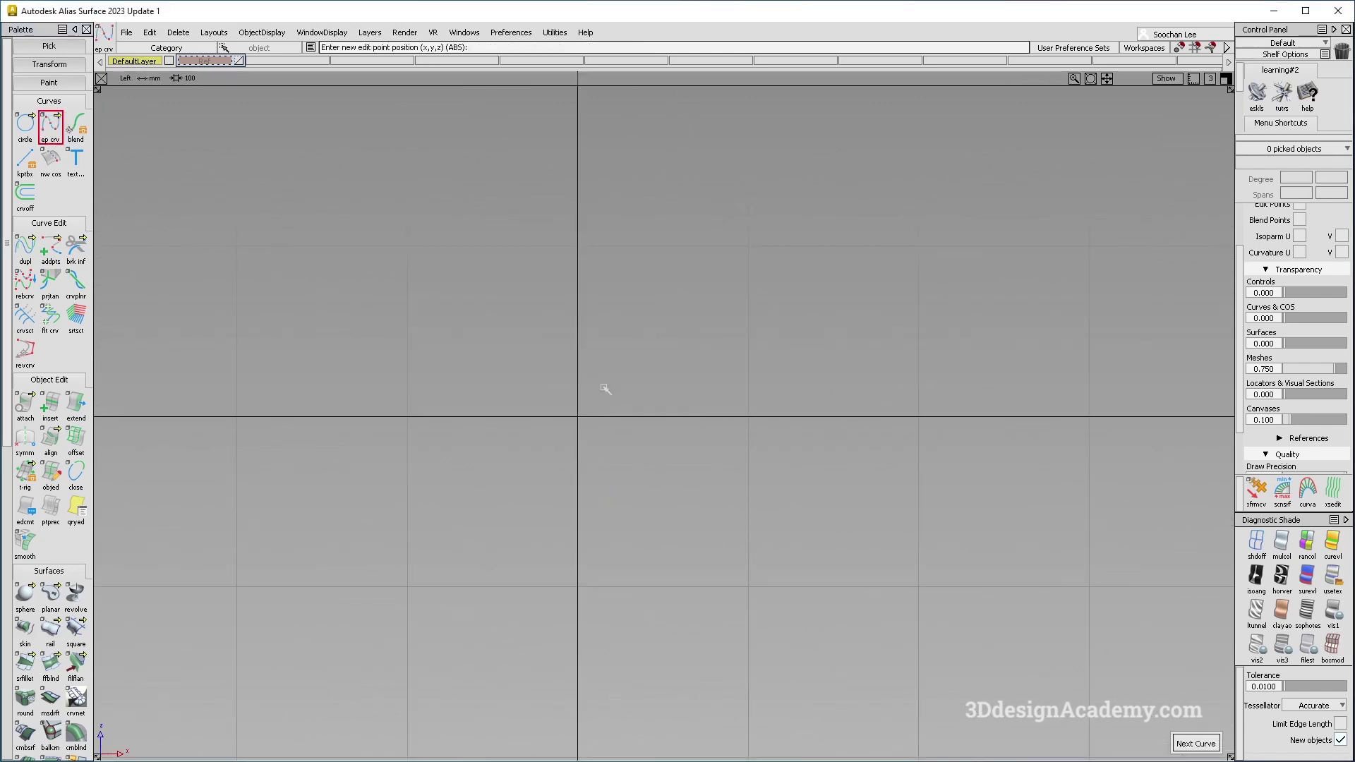
alt+shift+middle_drag(605, 454, 608, 451)
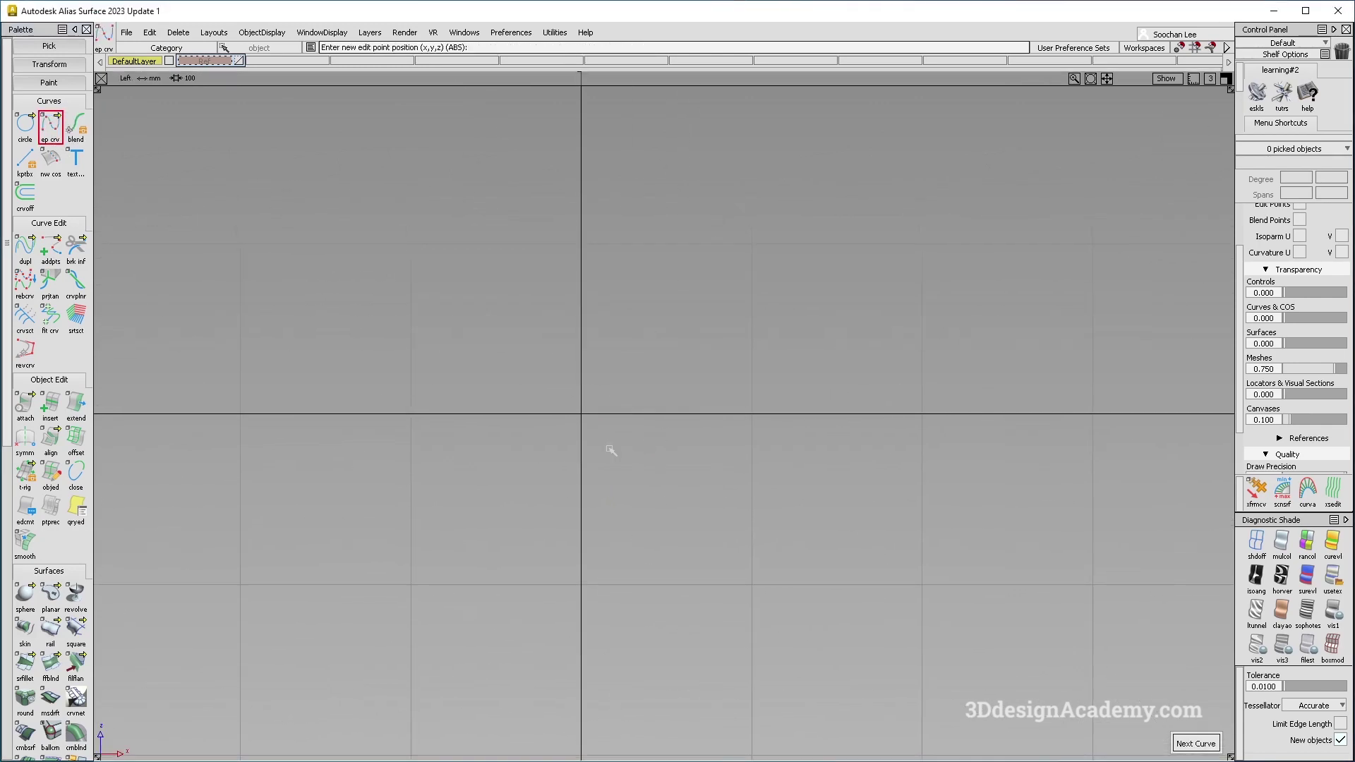
alt+click(585, 443)
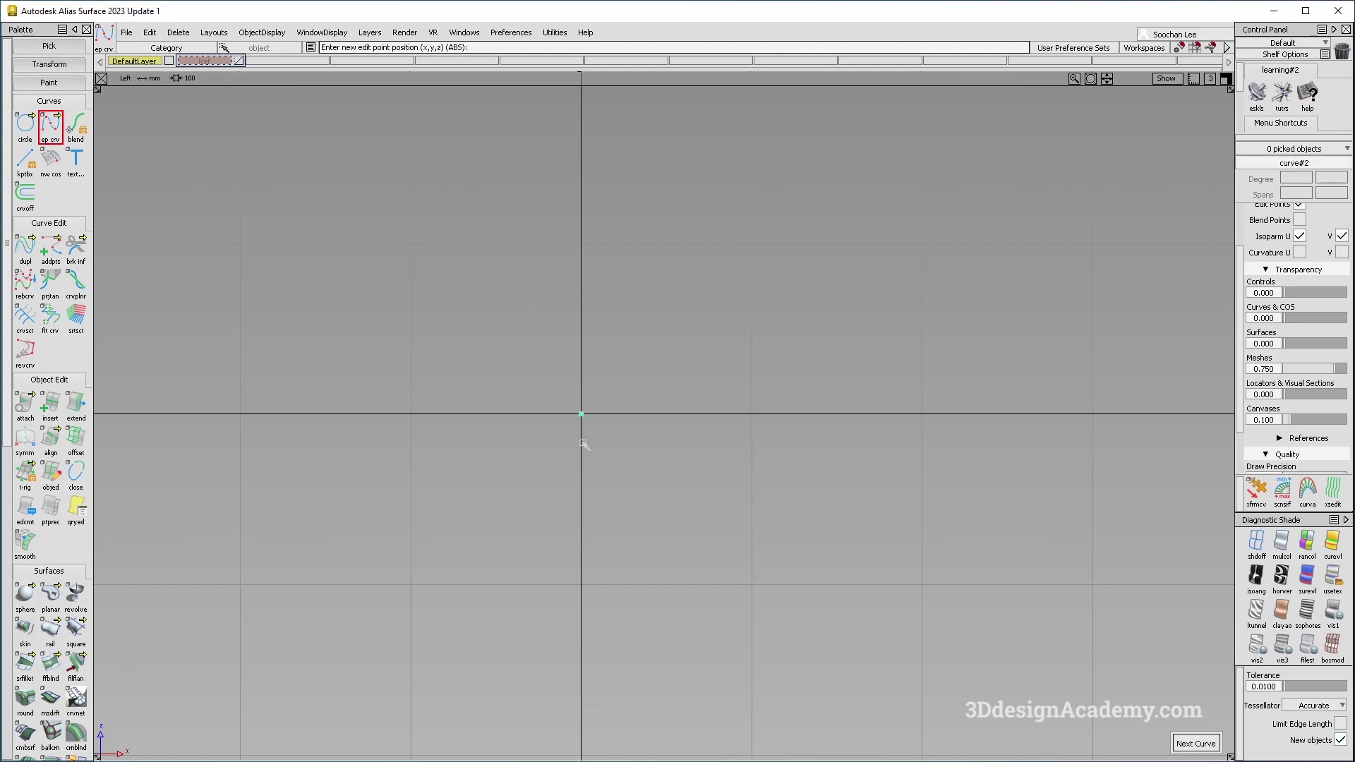
alt+click(765, 421)
Select the new curve and set its degree to 2
ctrl+shift+drag(638, 406, 726, 430)
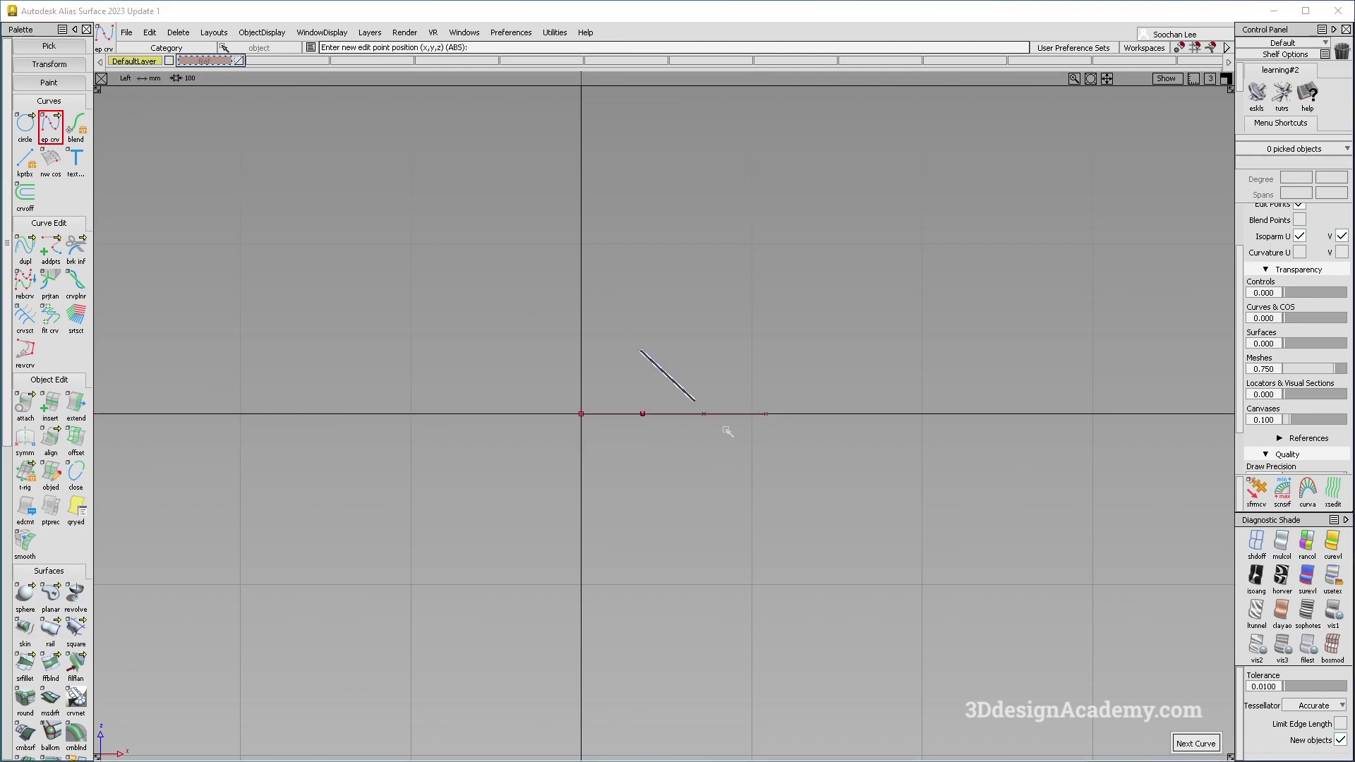
click(1309, 177)
click(1298, 200)
Move the curve's outer end CV straight up in Z so the line bends into a shallow arc
ctrl+shift+drag(529, 468, 708, 463)
key(m)
right_drag(684, 477, 684, 501)
key(ctrl+z)
ctrl+shift+drag(783, 434, 695, 369)
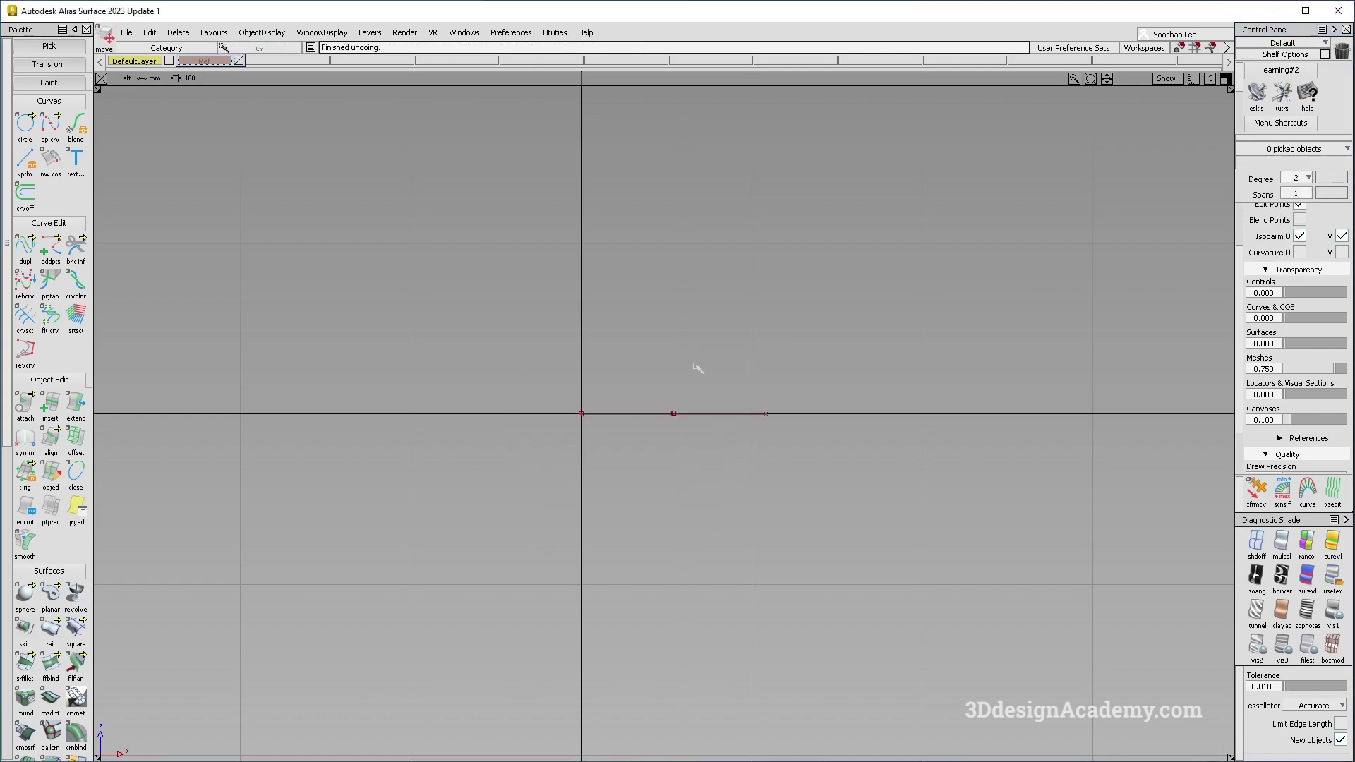
mouse_move(807, 465)
right_down()
mouse_move(810, 436)
mouse_move(804, 459)
right_up()
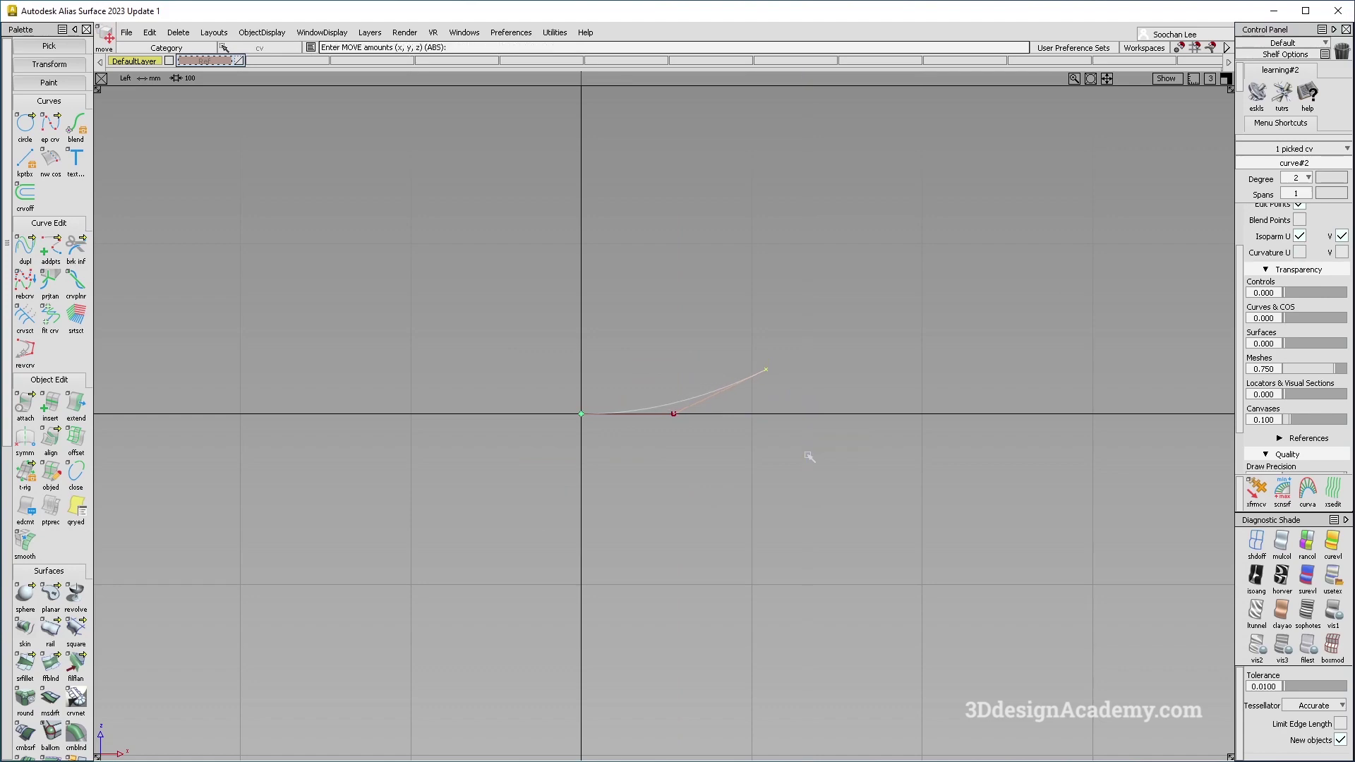
Revolve the arc 360 degrees into a freeform surface with degree 6 and one span
key(F9)
alt+shift+drag(706, 445, 677, 424)
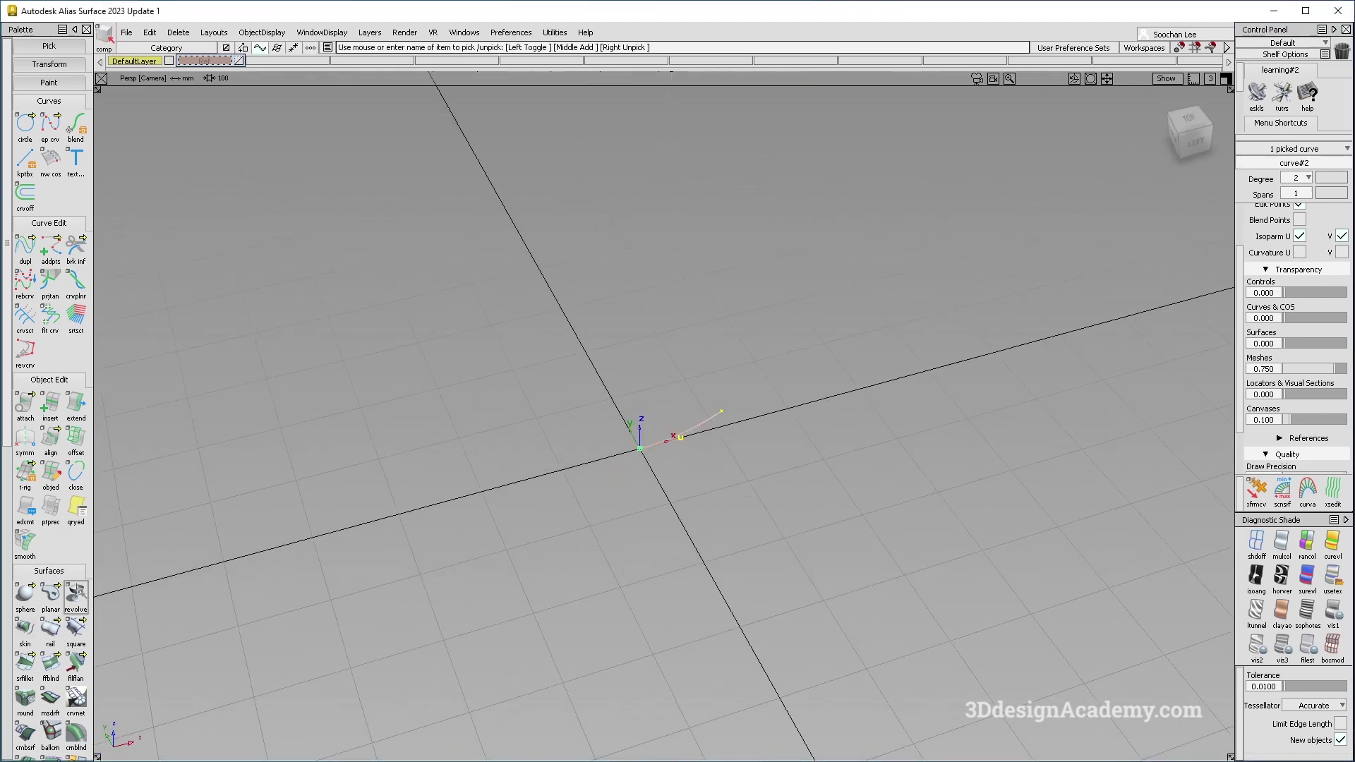
click(76, 596)
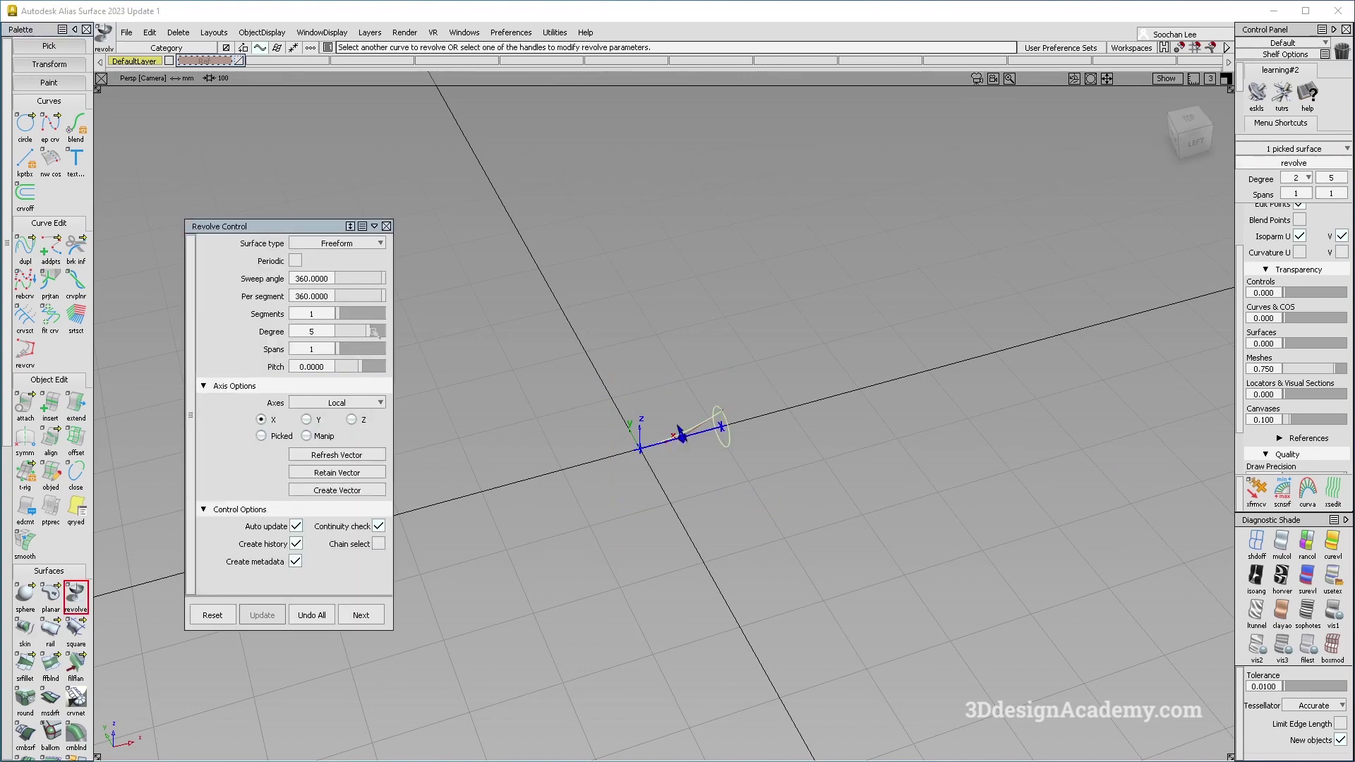
alt+shift+middle_drag(579, 434, 645, 451)
Check the Rational Flags for primitives and curves in the construction options
click(522, 32)
click(536, 152)
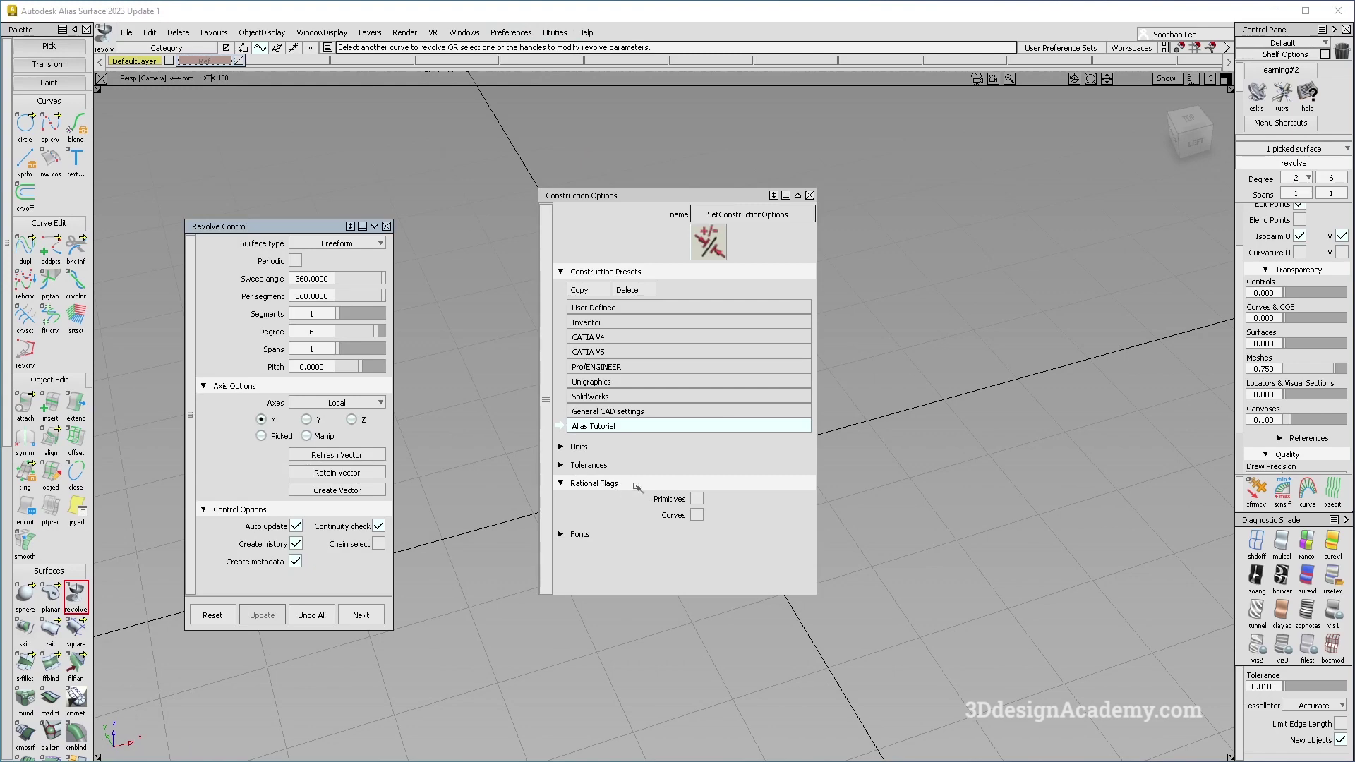
click(809, 195)
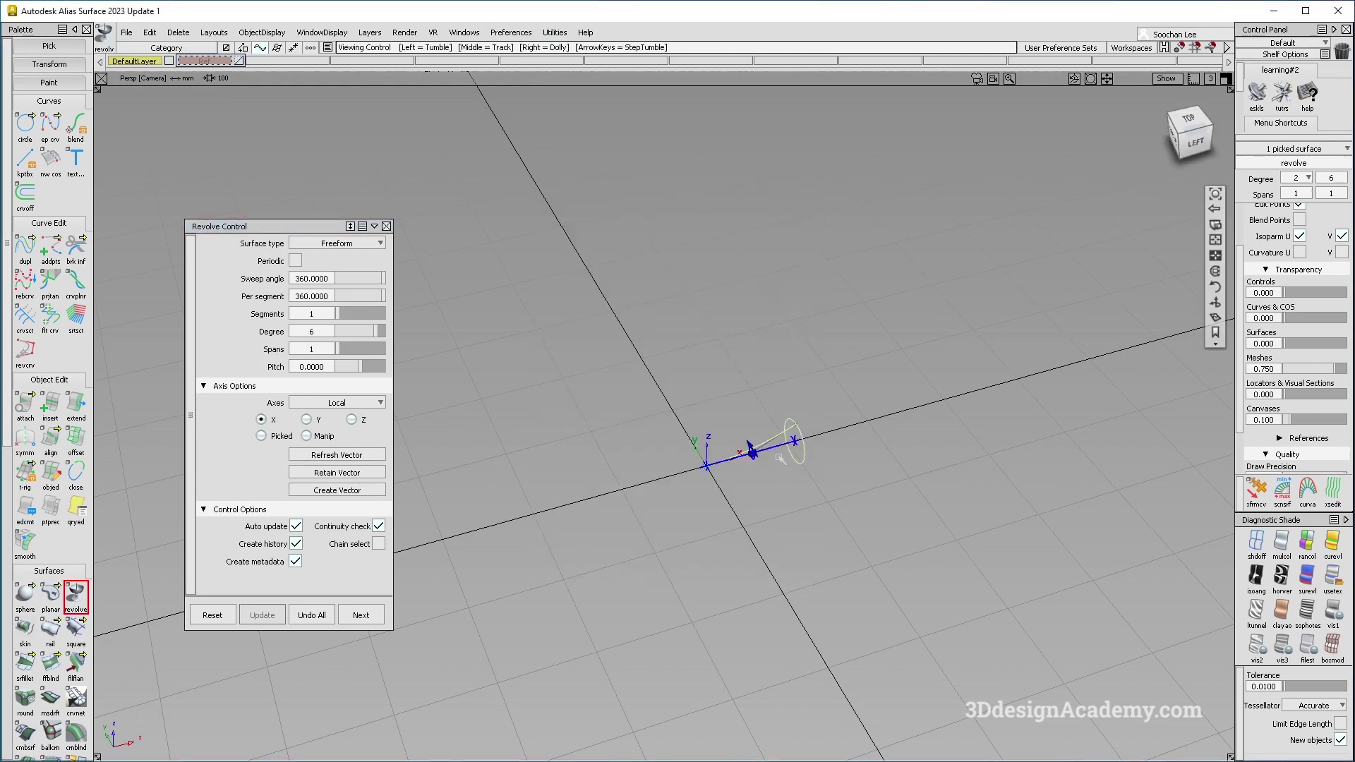
Set the revolve axis to Z and shade the resulting bowl surface
alt+shift+drag(697, 449, 535, 437)
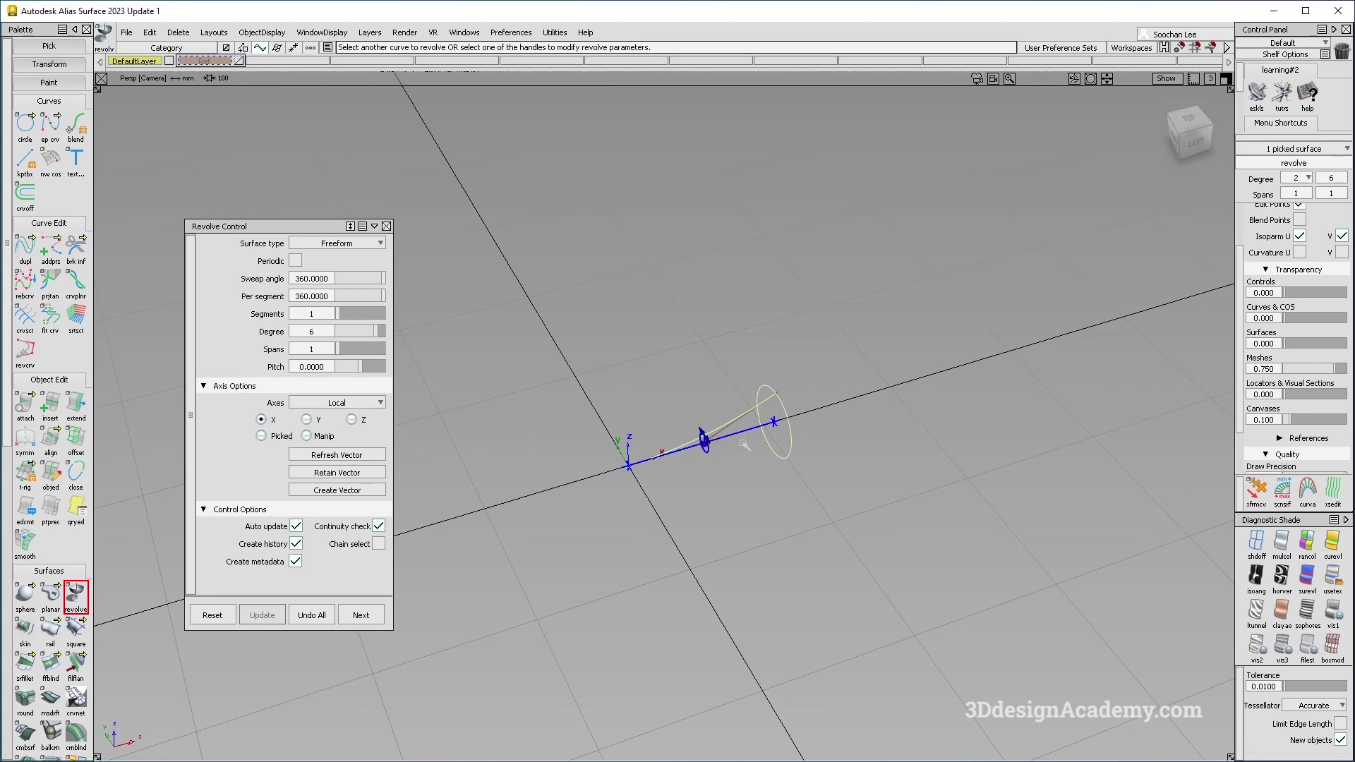
click(351, 419)
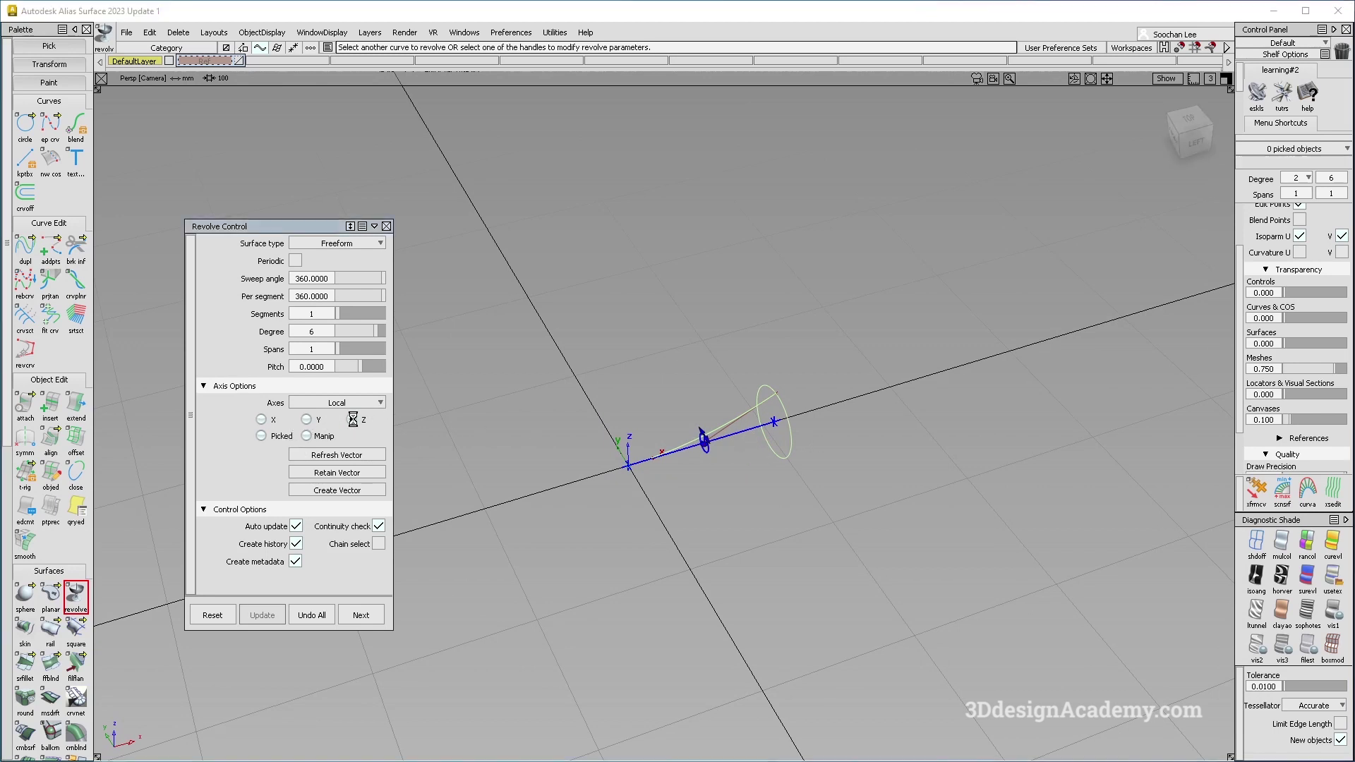
click(1212, 525)
click(734, 408)
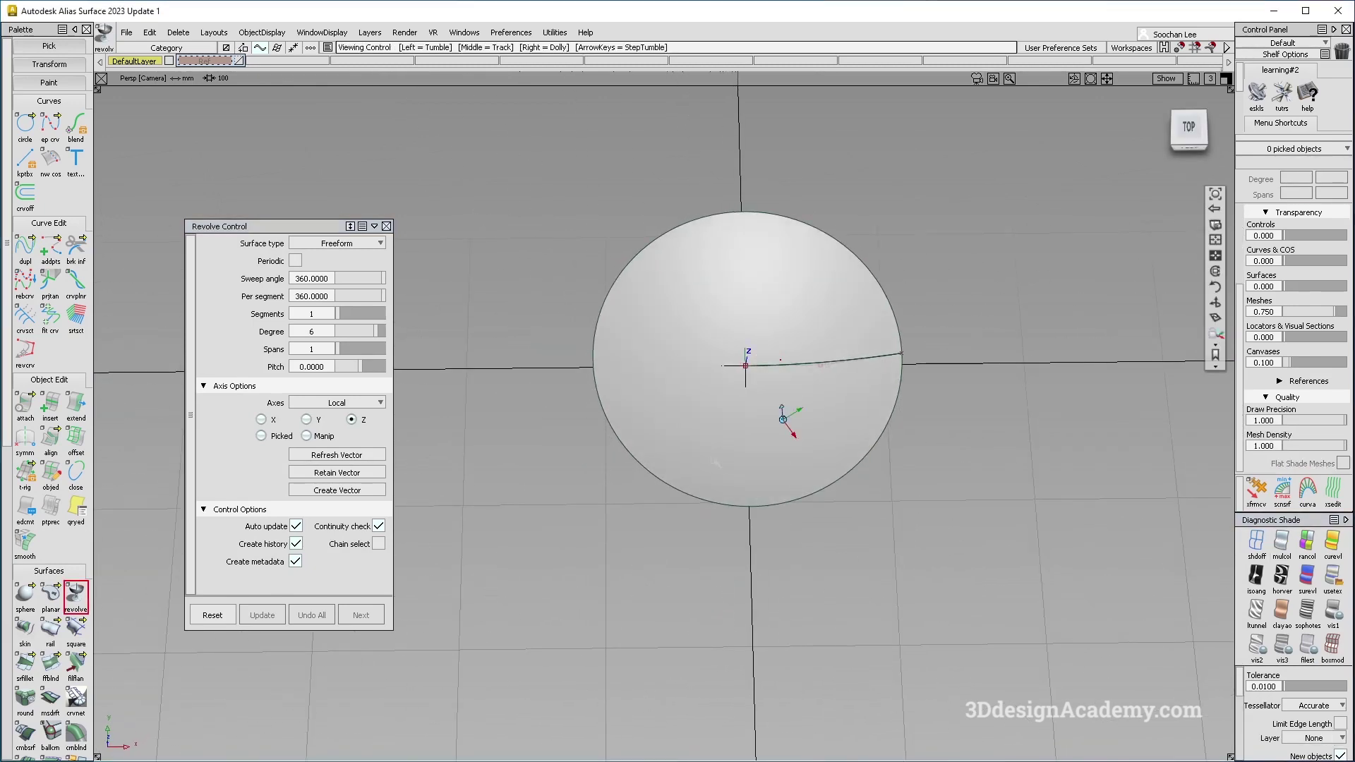
alt+shift+drag(737, 404, 837, 347)
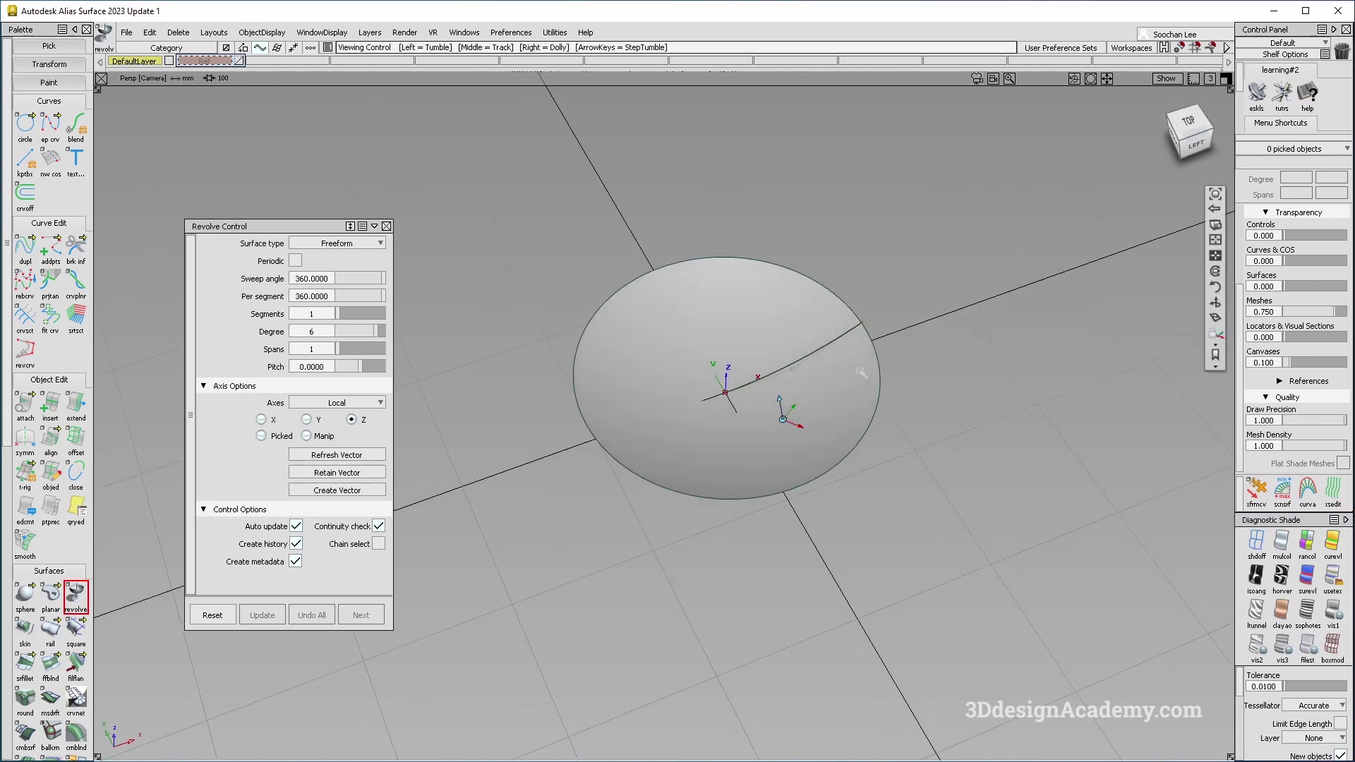
alt+shift+right_drag(814, 365, 834, 340)
key(Escape)
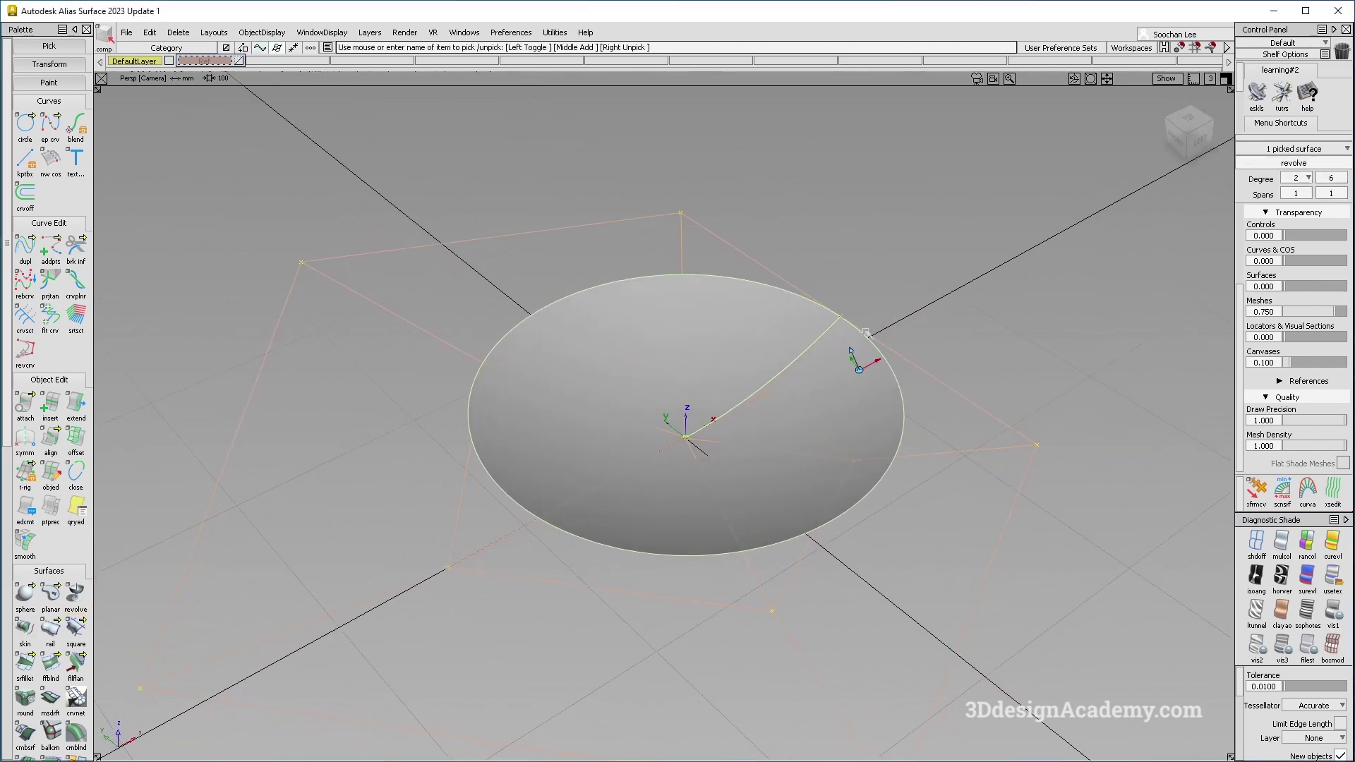
Select the revolved bowl and scale it non-proportionally along Y to roughly half its width, forming an ellipse
alt+shift+drag(833, 340, 847, 321)
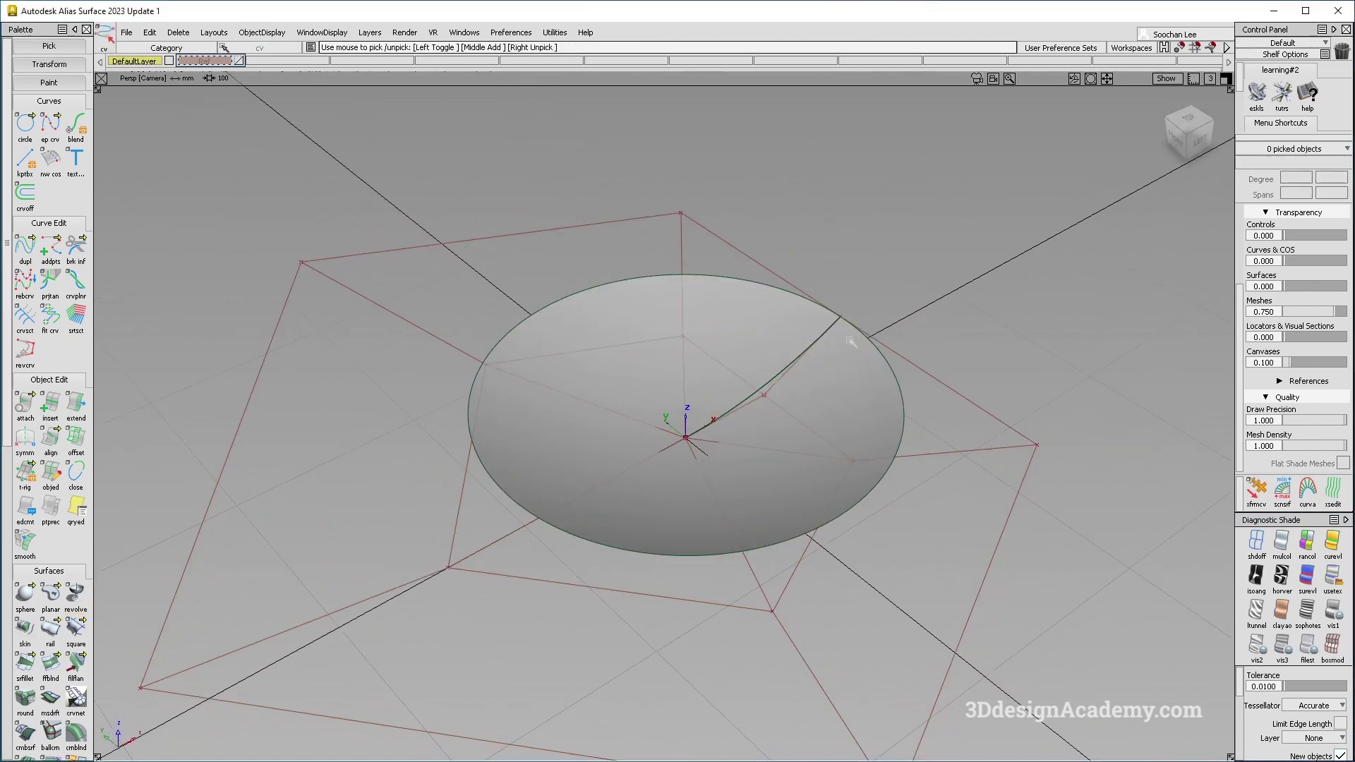
alt+shift+drag(835, 324, 849, 317)
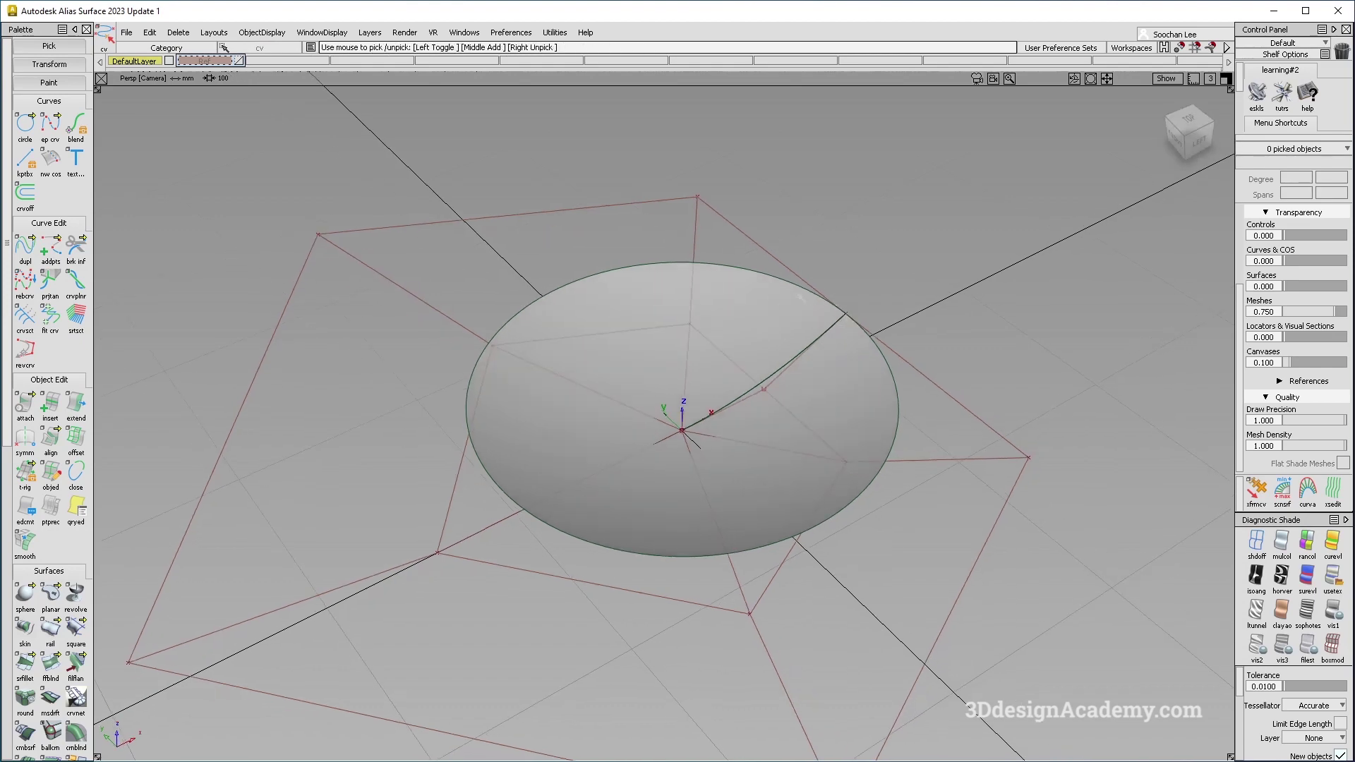
alt+shift+drag(852, 319, 671, 315)
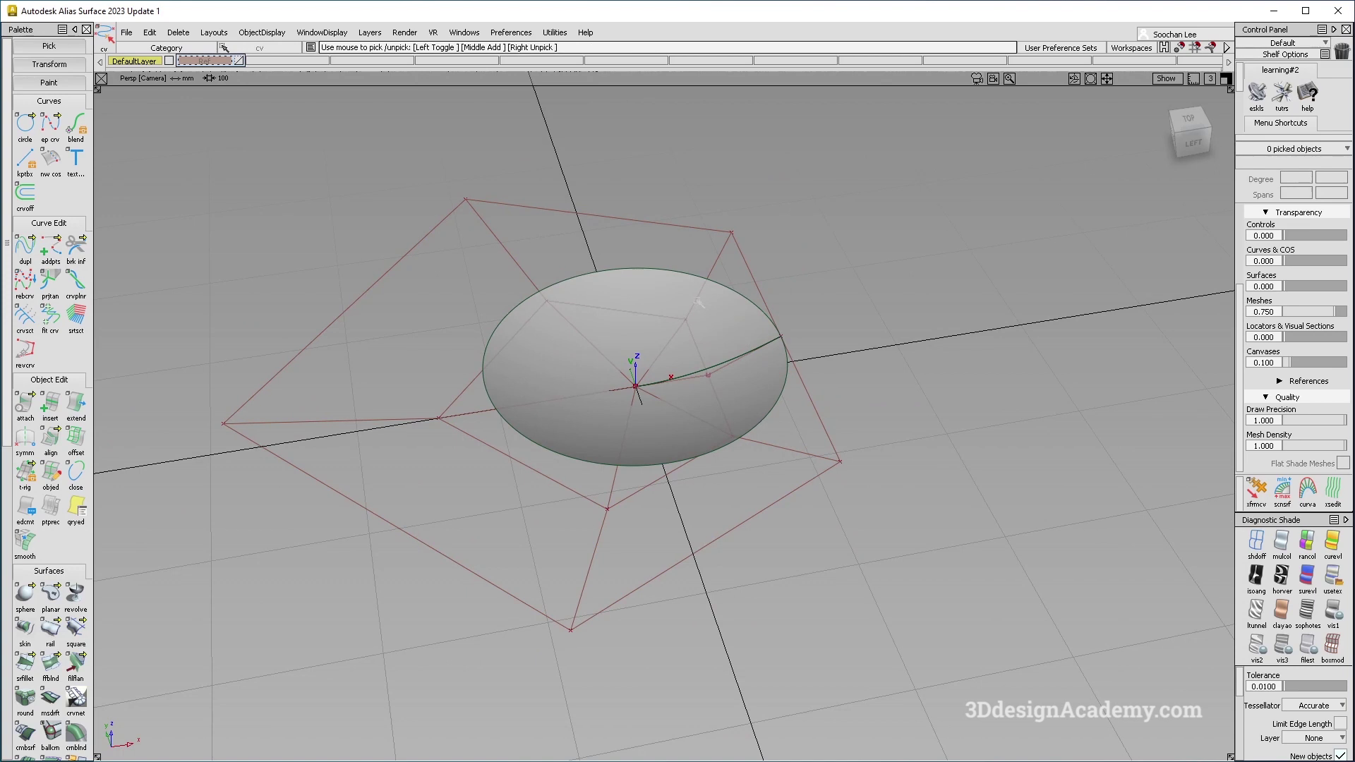
alt+shift+drag(695, 413, 633, 391)
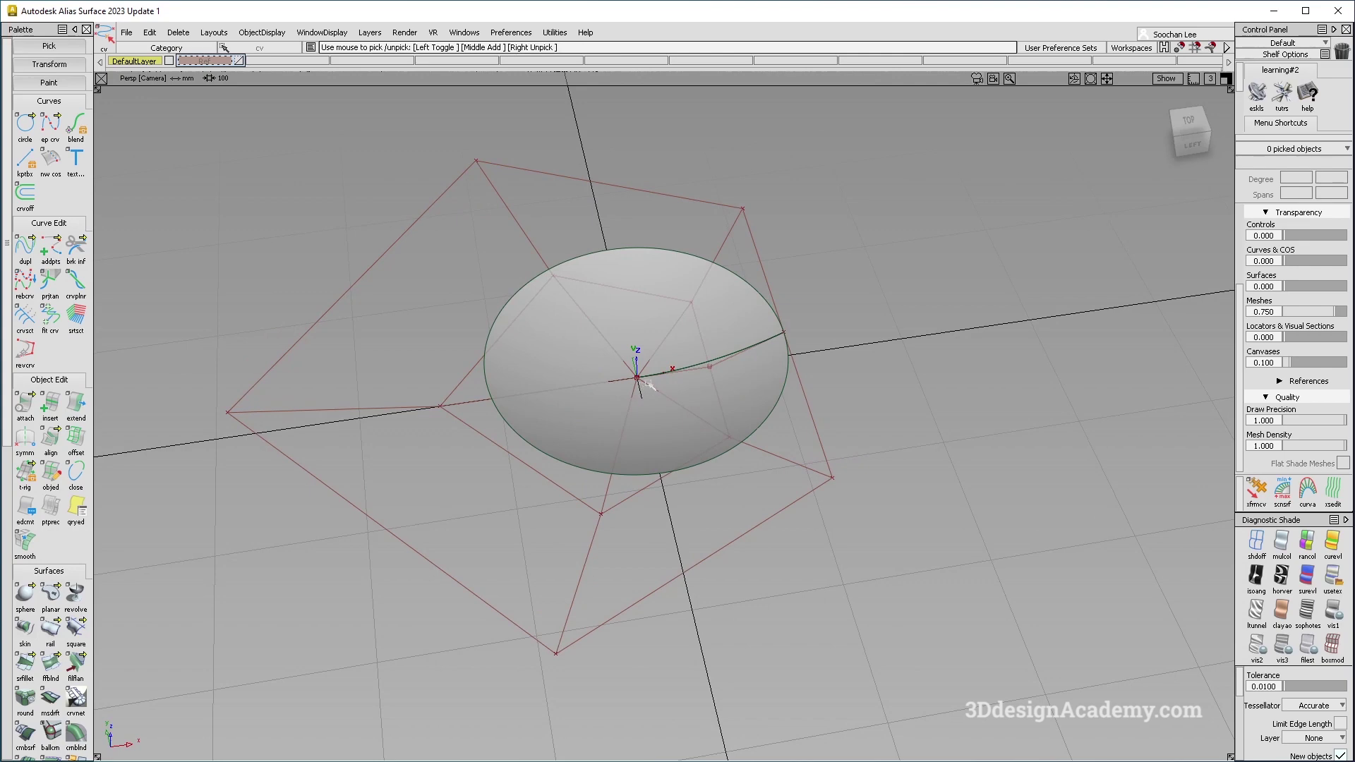
alt+shift+drag(675, 395, 716, 441)
click(717, 441)
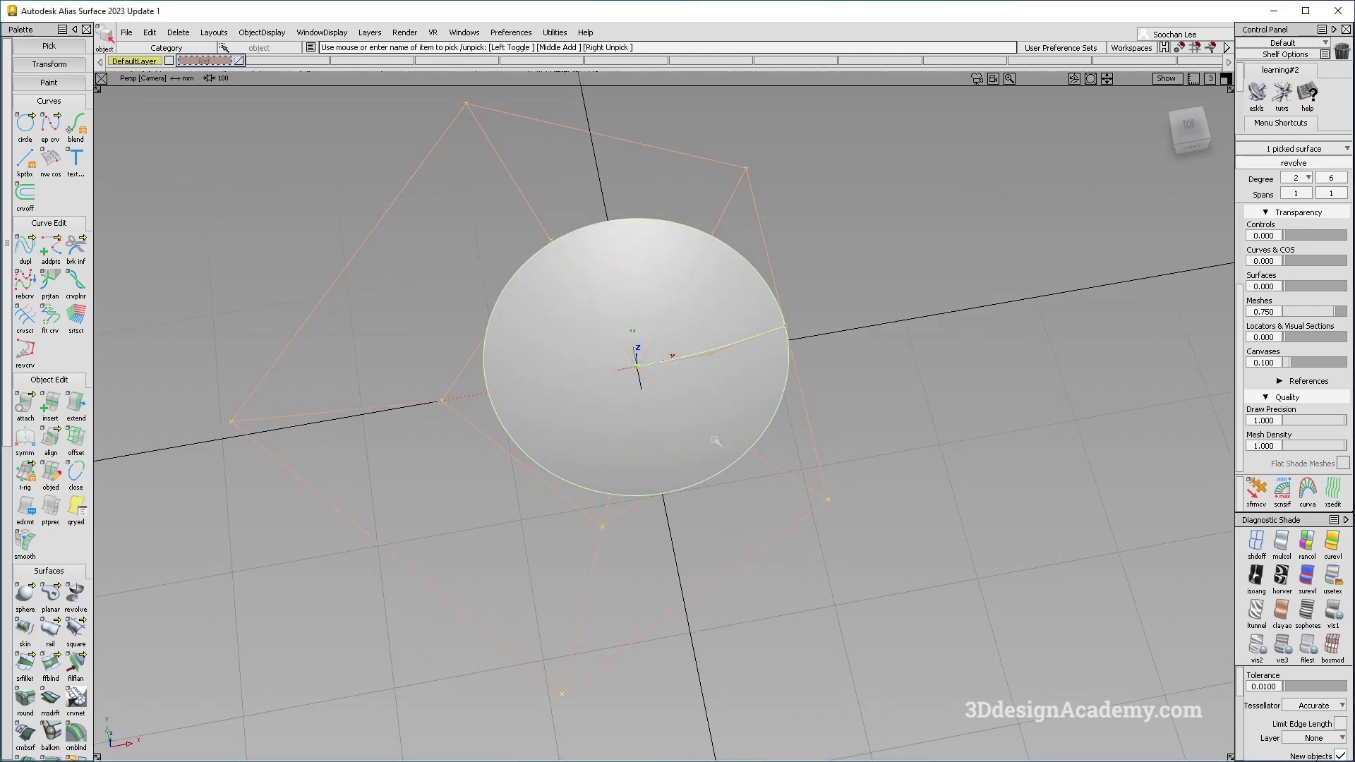
mouse_move(713, 432)
alt+shift+mouse_down()
mouse_move(677, 451)
mouse_move(680, 438)
mouse_move(734, 430)
alt+shift+mouse_up()
click(1191, 131)
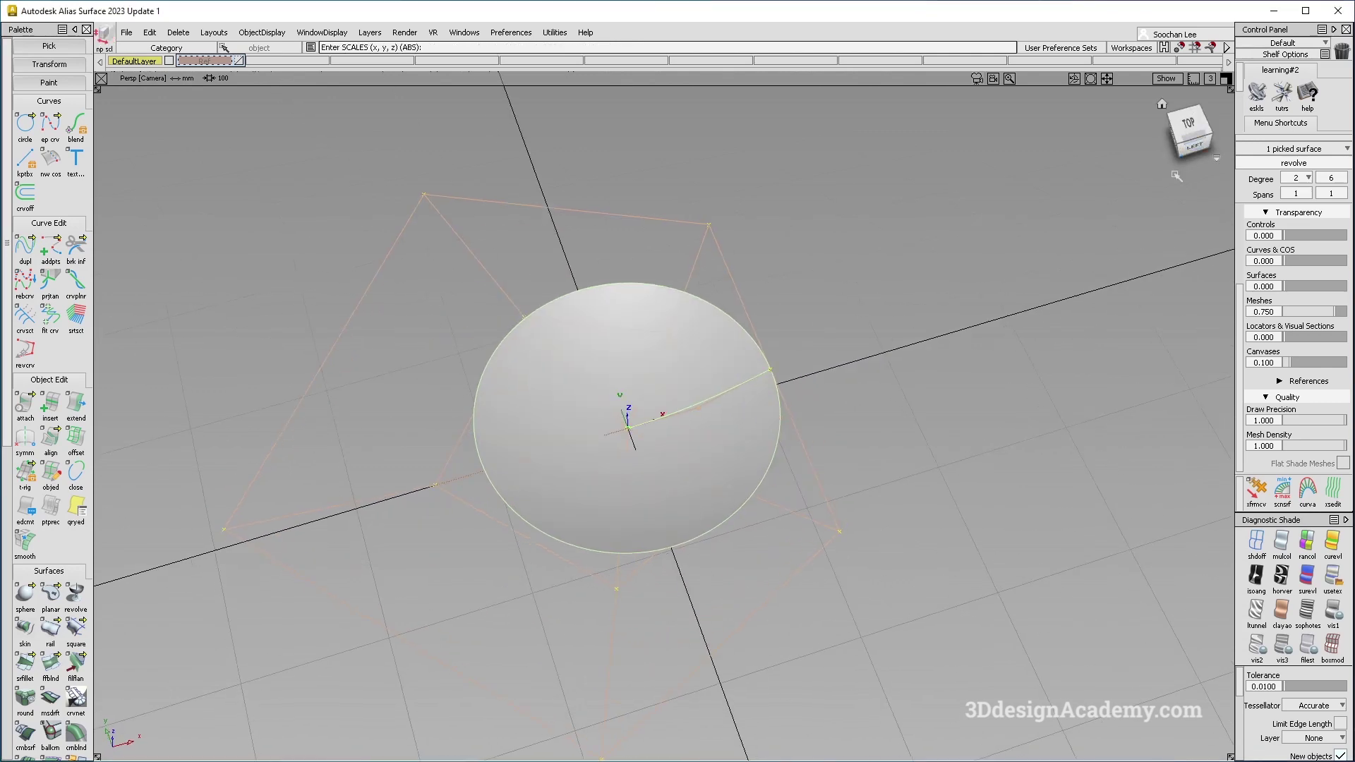
middle_click(884, 266)
key(Return)
middle_drag(883, 260, 861, 596)
Display the elliptical surface's control points in the Top view
alt+shift+middle_drag(756, 394, 822, 372)
alt+shift+drag(668, 501, 741, 339)
click(733, 349)
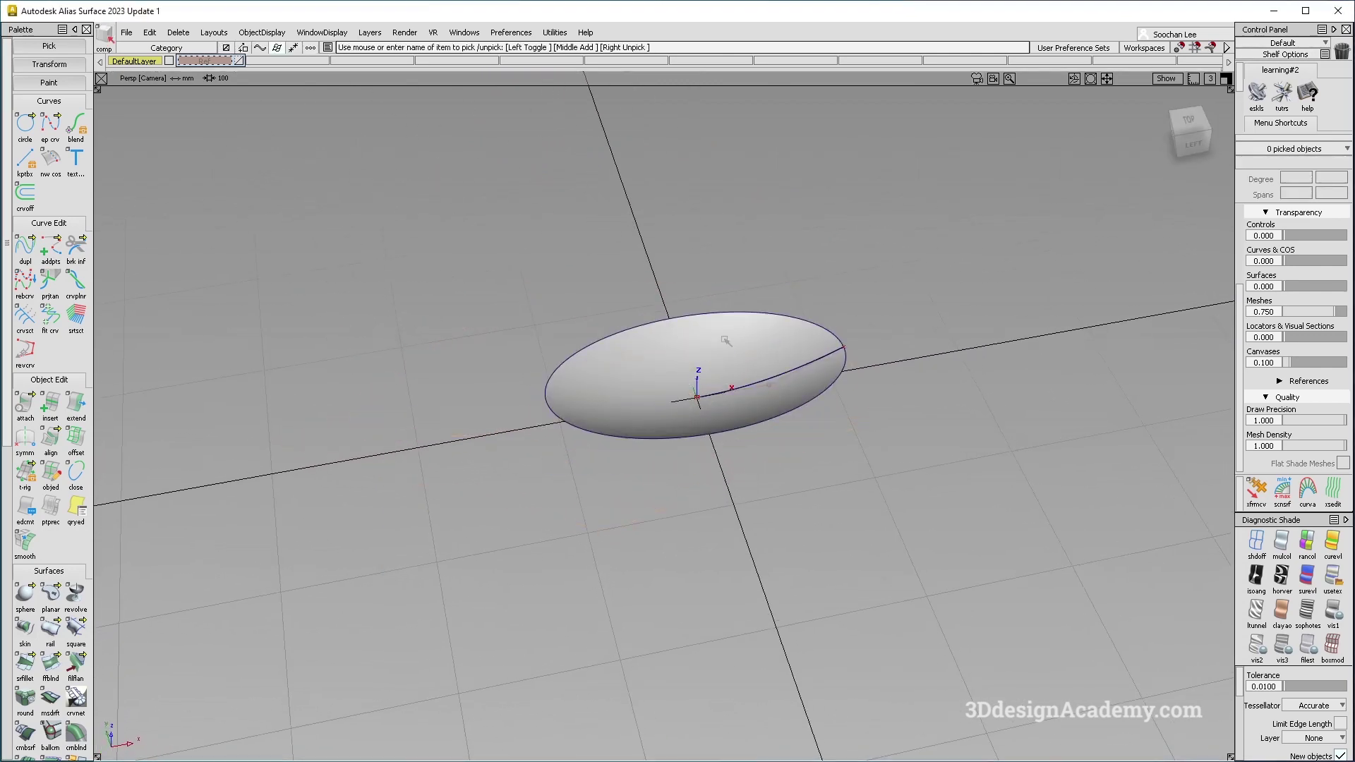
alt+shift+drag(538, 305, 697, 469)
click(753, 314)
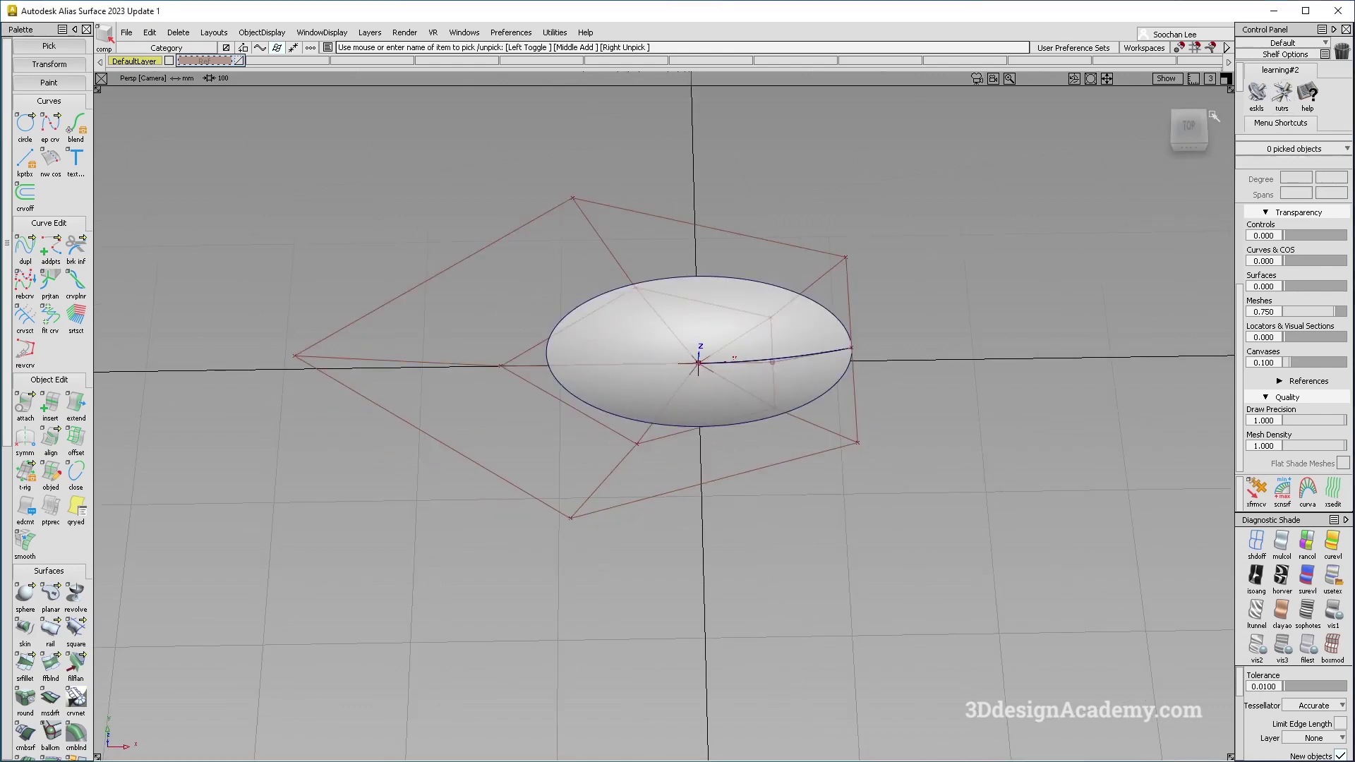
click(1189, 127)
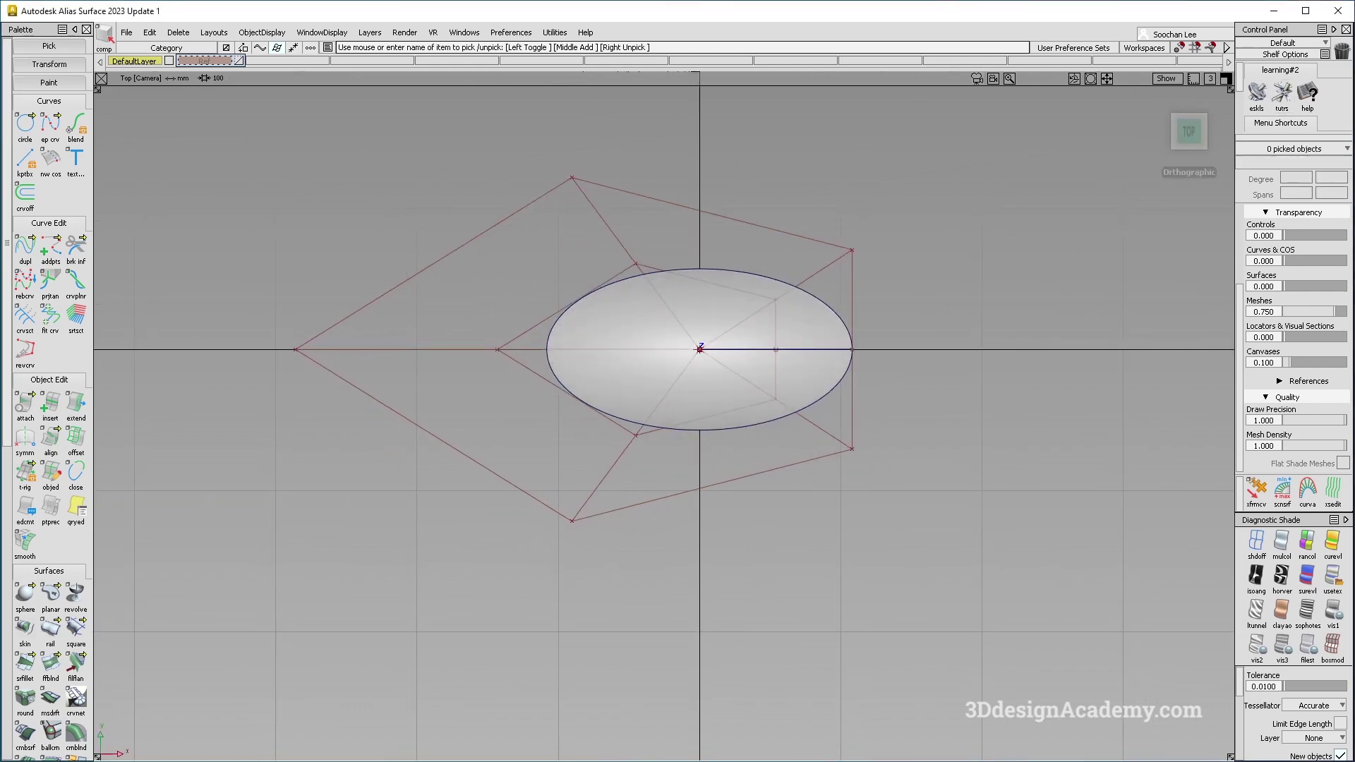
Try to move the control points at the surface's negative X tip about 51 mm along X
key(F10)
drag(230, 298, 510, 439)
key(m)
middle_drag(497, 403, 557, 421)
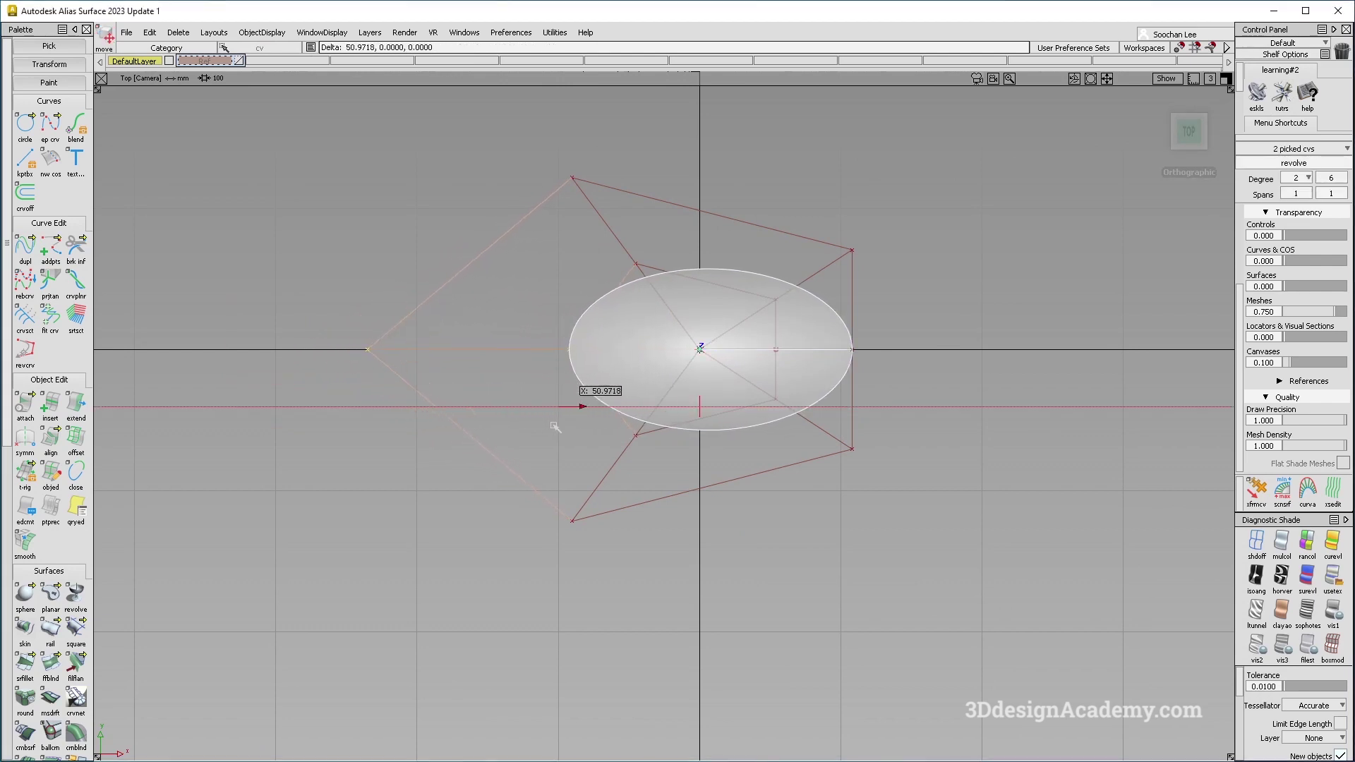
key(ctrl+z)
Try to move the control points on the surface's positive X side inward along X
key(F10)
drag(755, 202, 887, 494)
key(m)
middle_drag(938, 424, 855, 417)
key(ctrl+z)
Try to scale the selected control points on the positive X side non-proportionally
alt+shift+drag(761, 365, 768, 359)
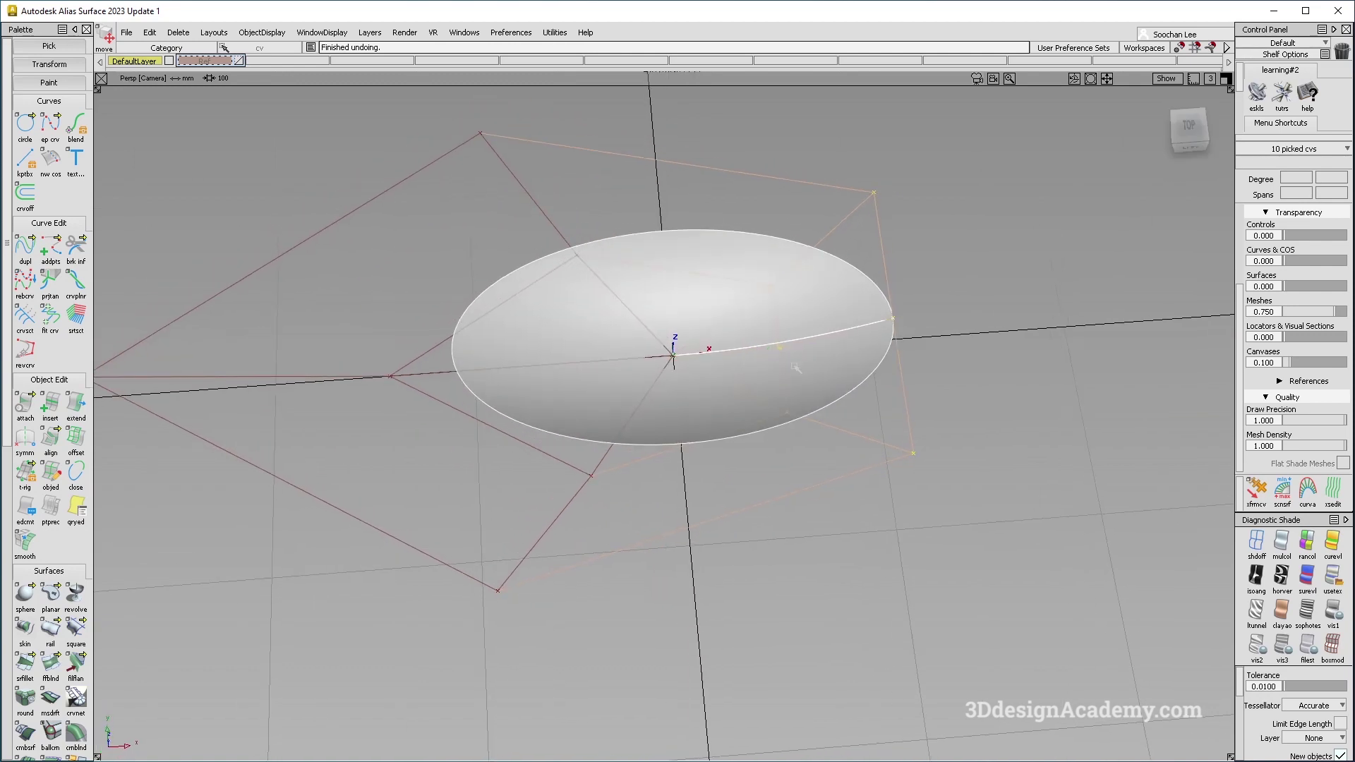
click(1177, 132)
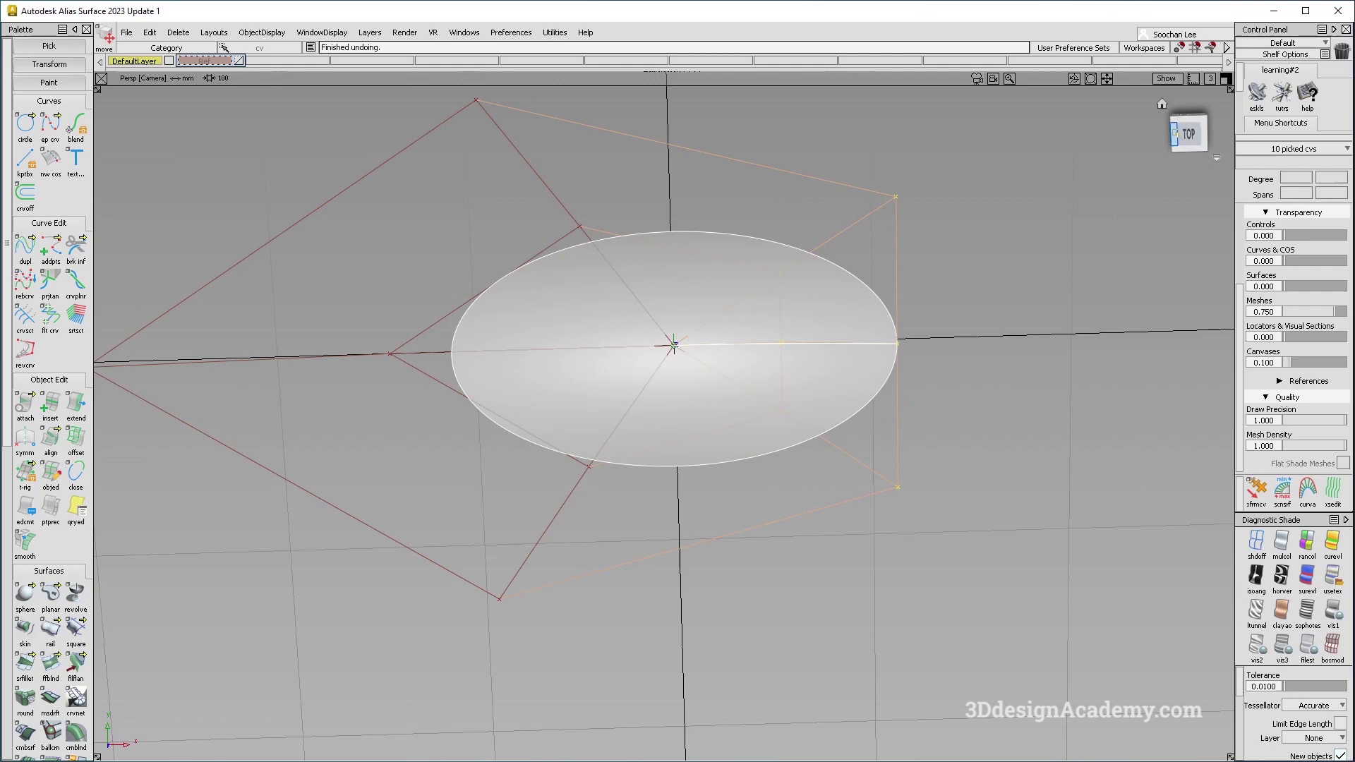
key(shift+alt)
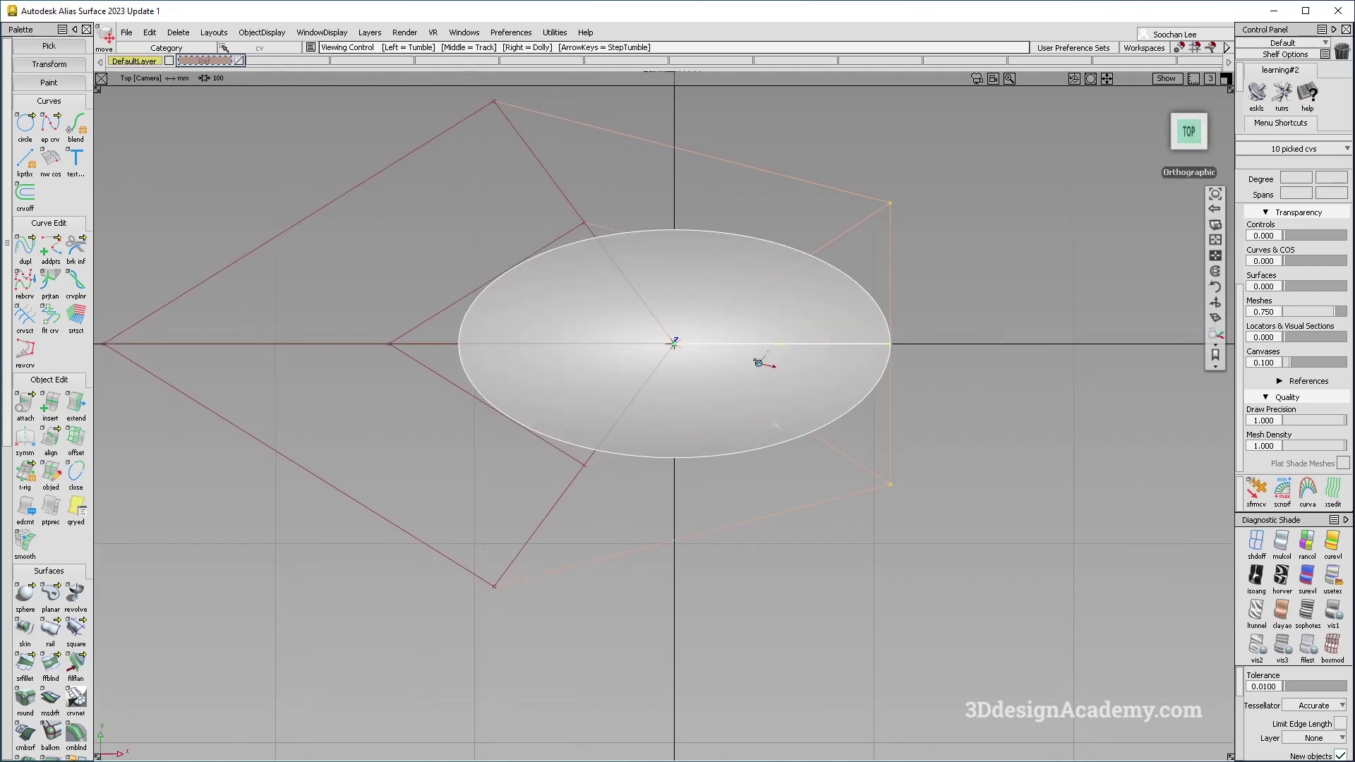
key(ctrl+z)
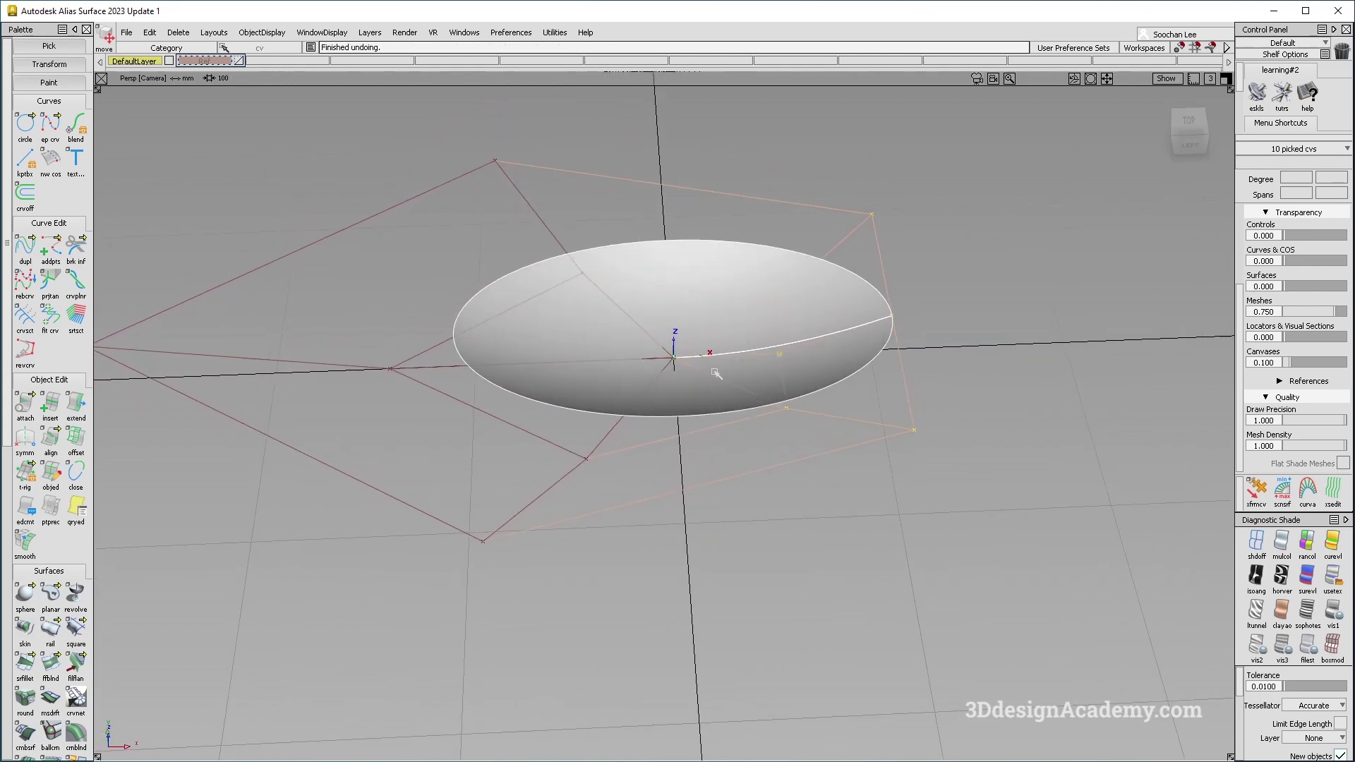
ctrl+shift+drag(658, 403, 619, 420)
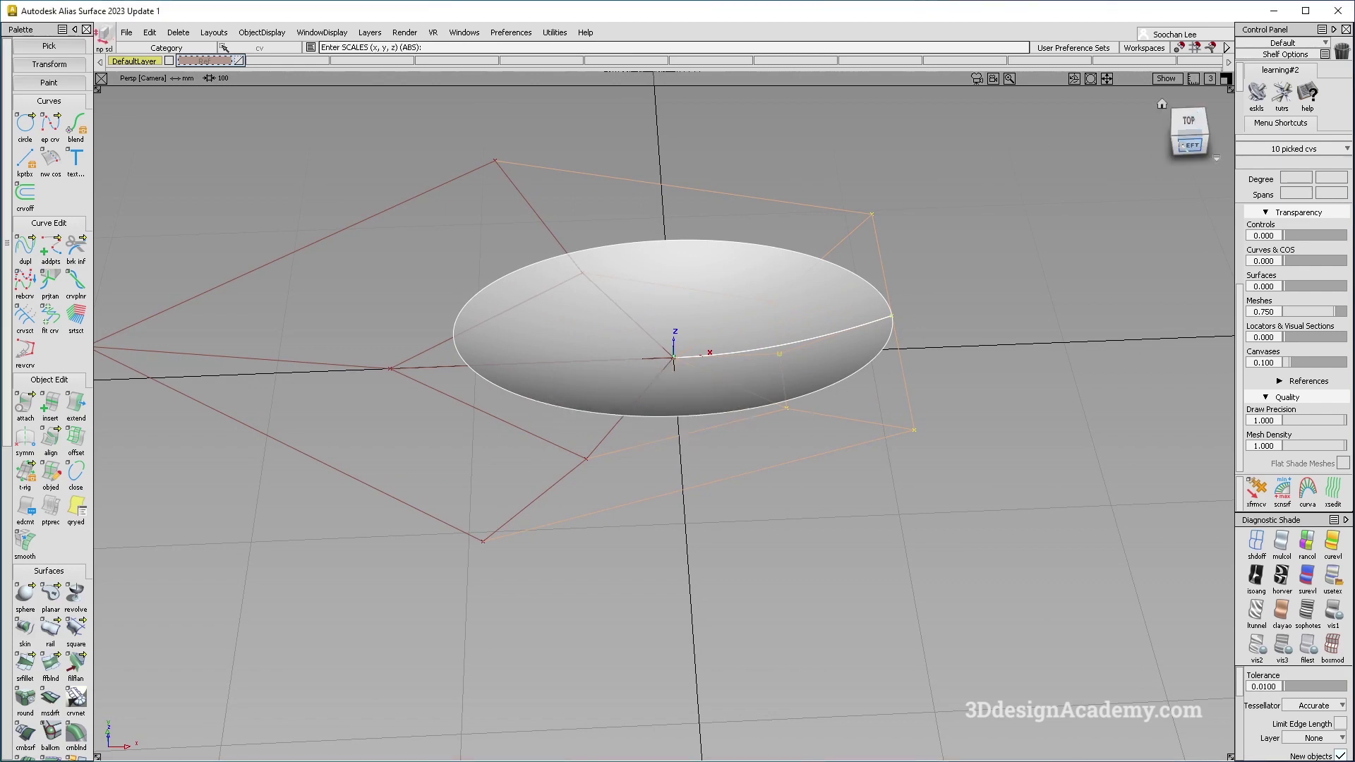
key(shift+alt)
mouse_move(927, 350)
mouse_down()
mouse_move(974, 363)
mouse_move(717, 348)
mouse_move(351, 297)
mouse_move(599, 396)
mouse_move(665, 271)
mouse_move(891, 400)
mouse_move(804, 227)
mouse_move(976, 254)
mouse_move(560, 357)
mouse_move(496, 429)
mouse_move(700, 409)
mouse_move(795, 439)
mouse_move(752, 426)
mouse_move(794, 358)
mouse_move(772, 383)
mouse_up()
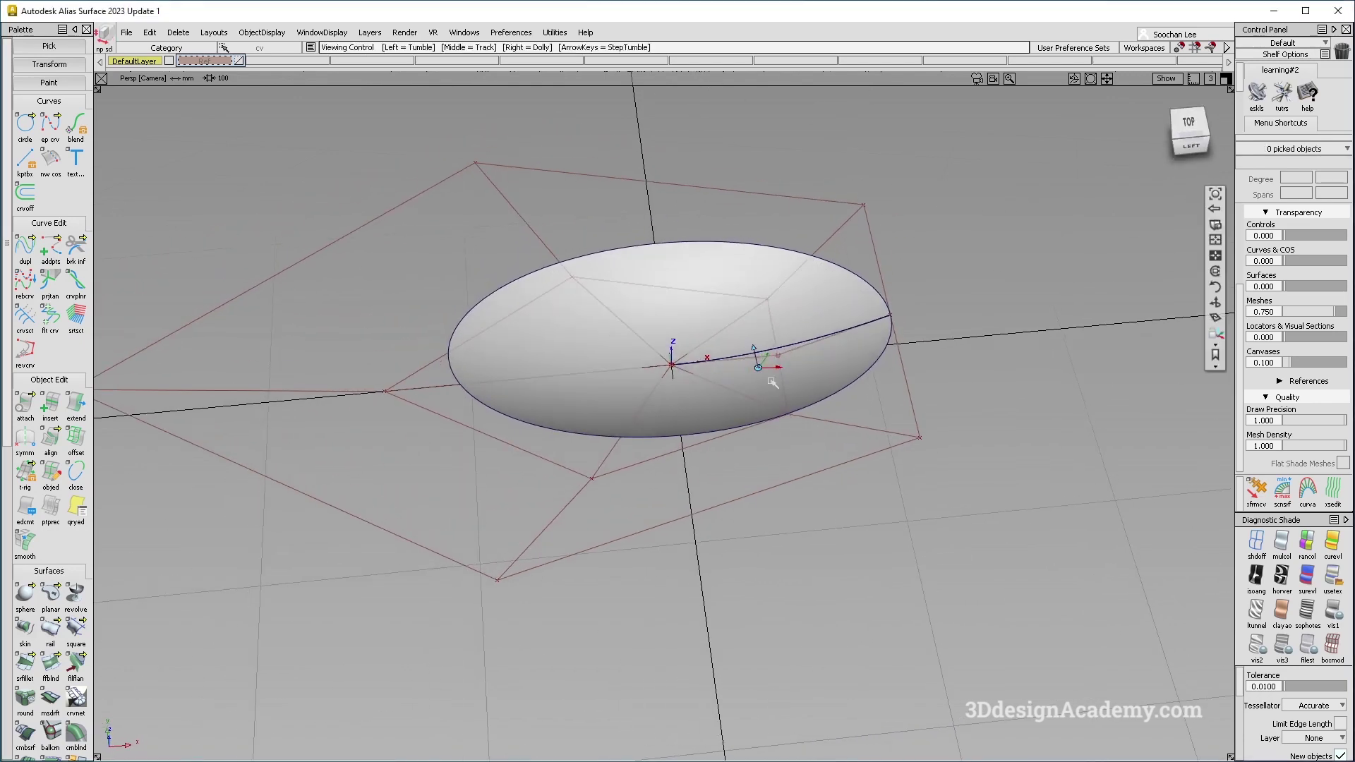
Hide the elliptical surface's control points
alt+shift+drag(762, 409, 868, 215)
click(751, 408)
alt+shift+drag(751, 408, 713, 356)
click(726, 453)
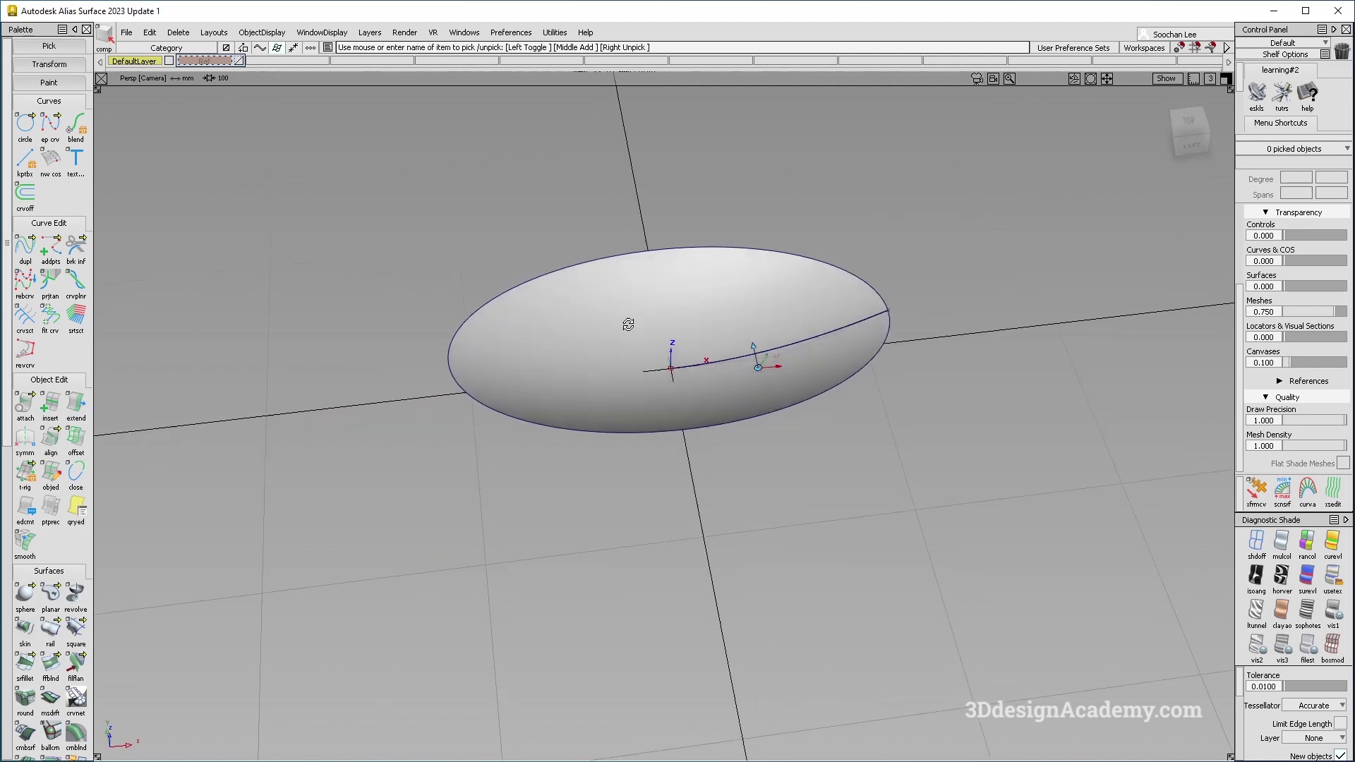
Create a new layer, assign the elliptical surface to it and hide it, leaving the profile curve displayed
click(369, 33)
click(374, 50)
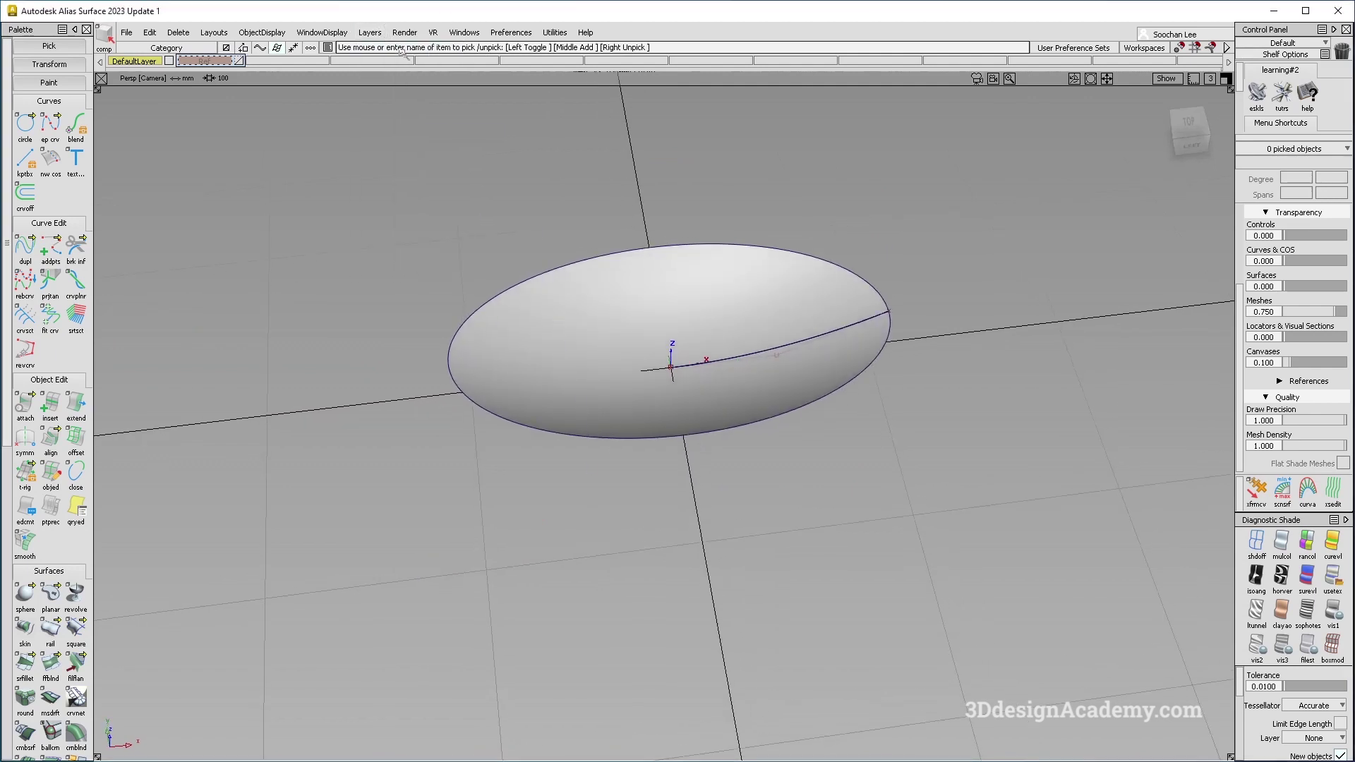
click(734, 275)
right_click(291, 62)
click(275, 70)
key(ctrl+h)
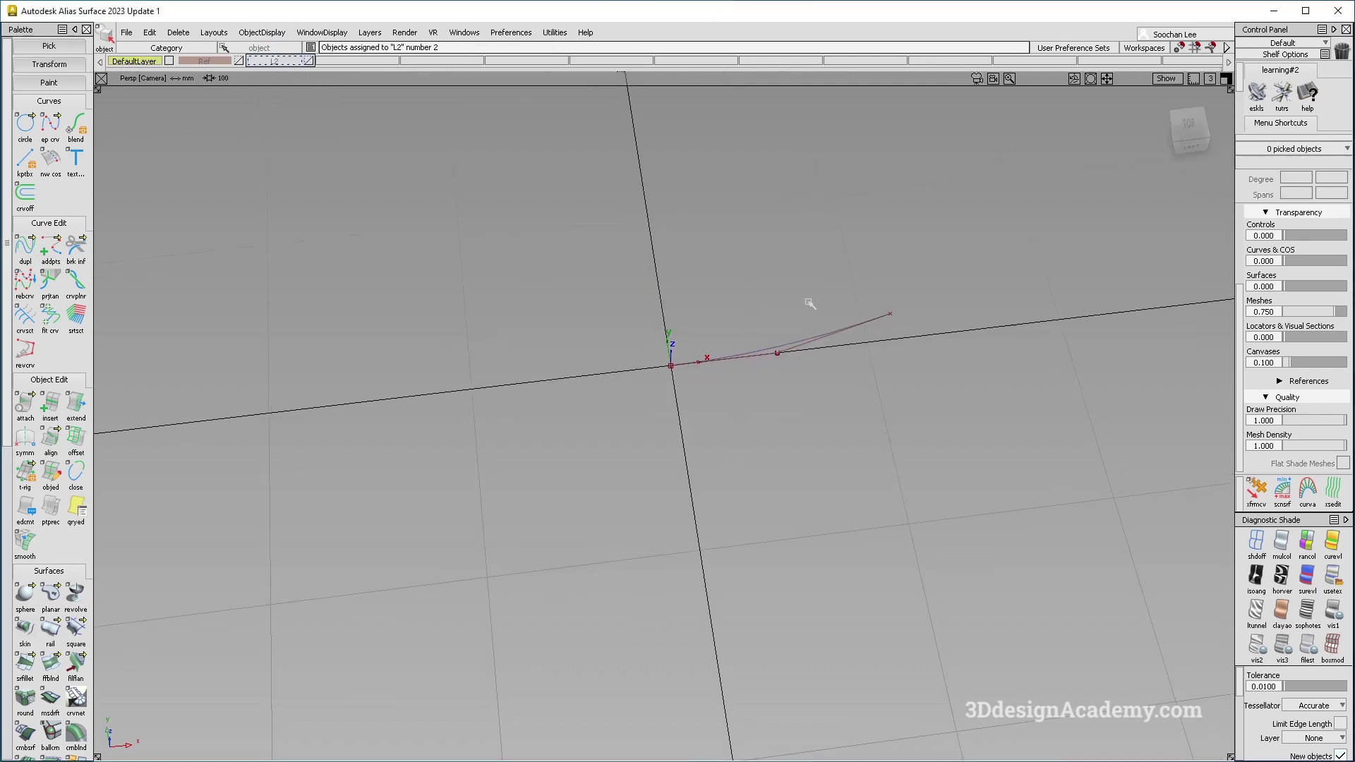
Create a mirrored duplicate of the profile curve on the negative X side
key(F9)
alt+shift+right_drag(596, 408, 741, 384)
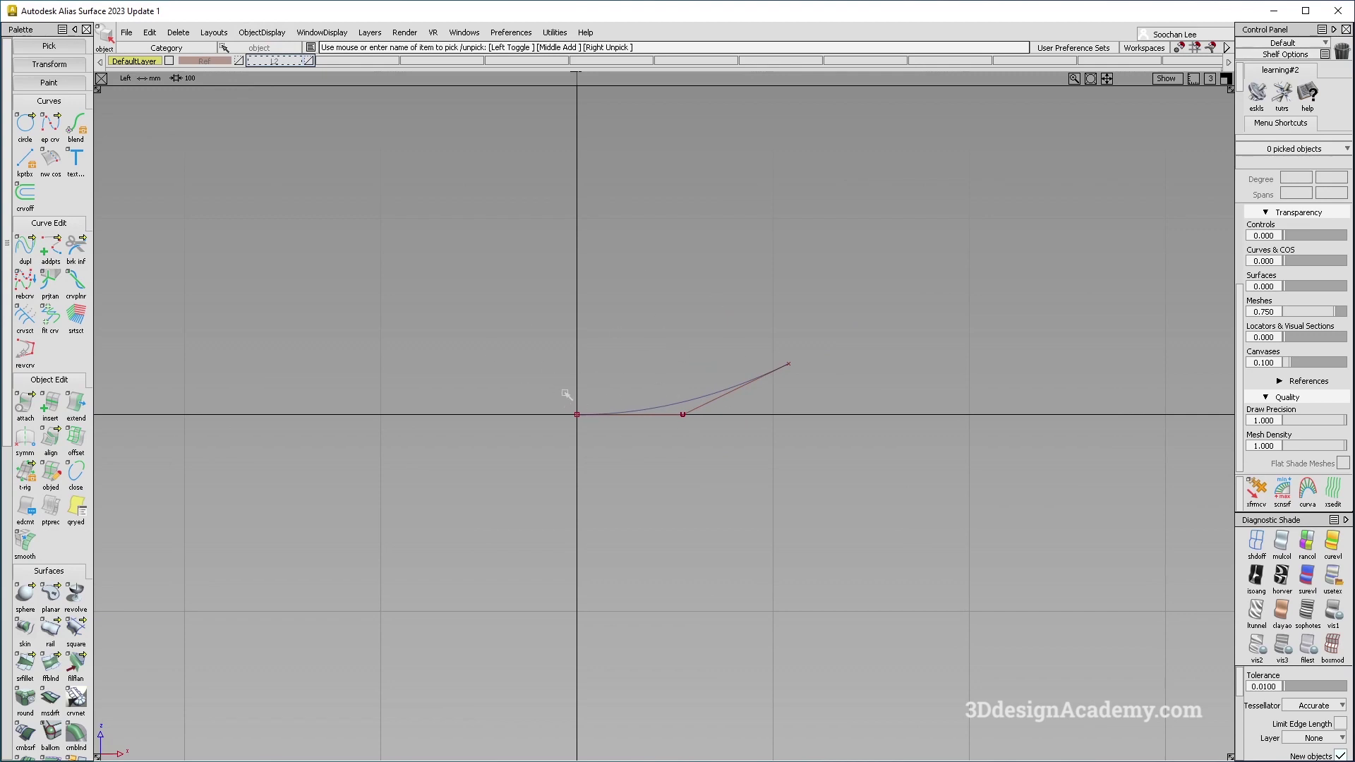
click(688, 401)
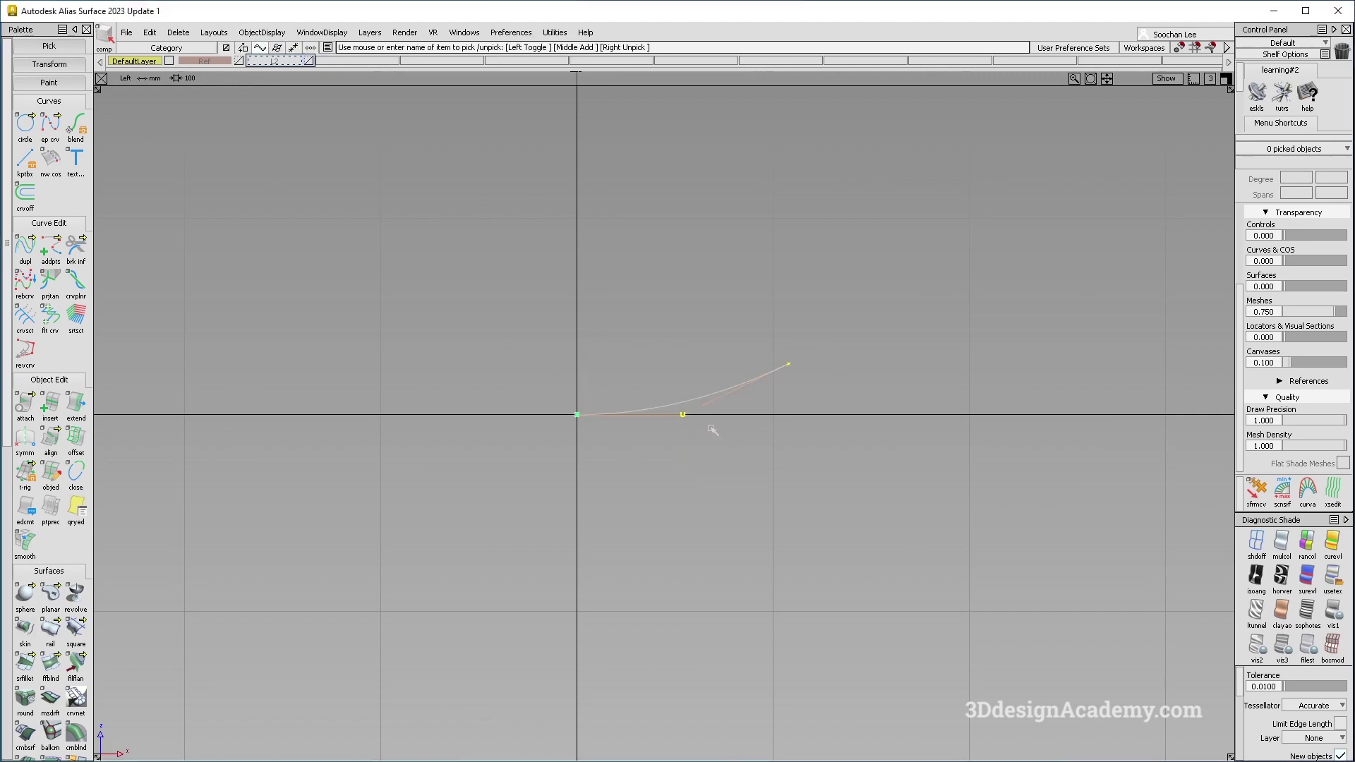
alt+shift+middle_drag(688, 413, 650, 415)
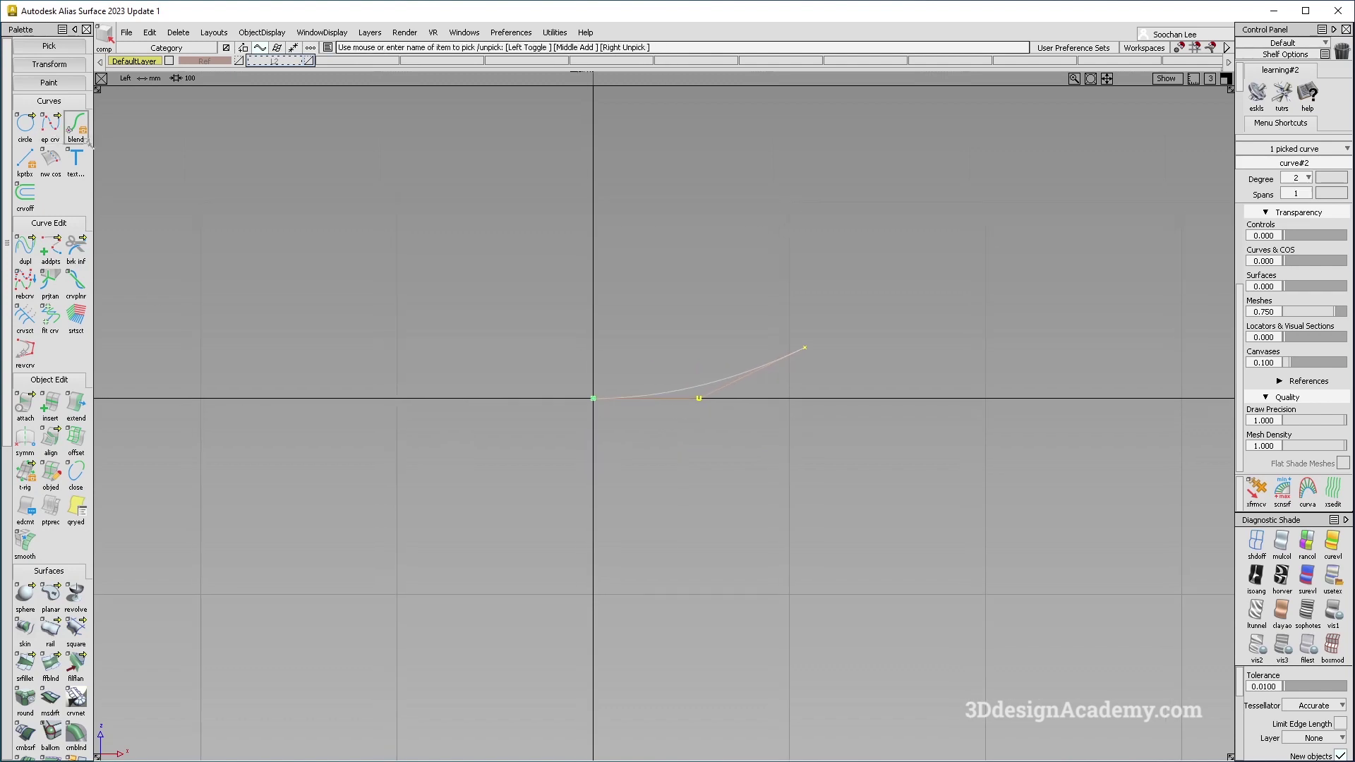
click(150, 32)
mouse_move(179, 153)
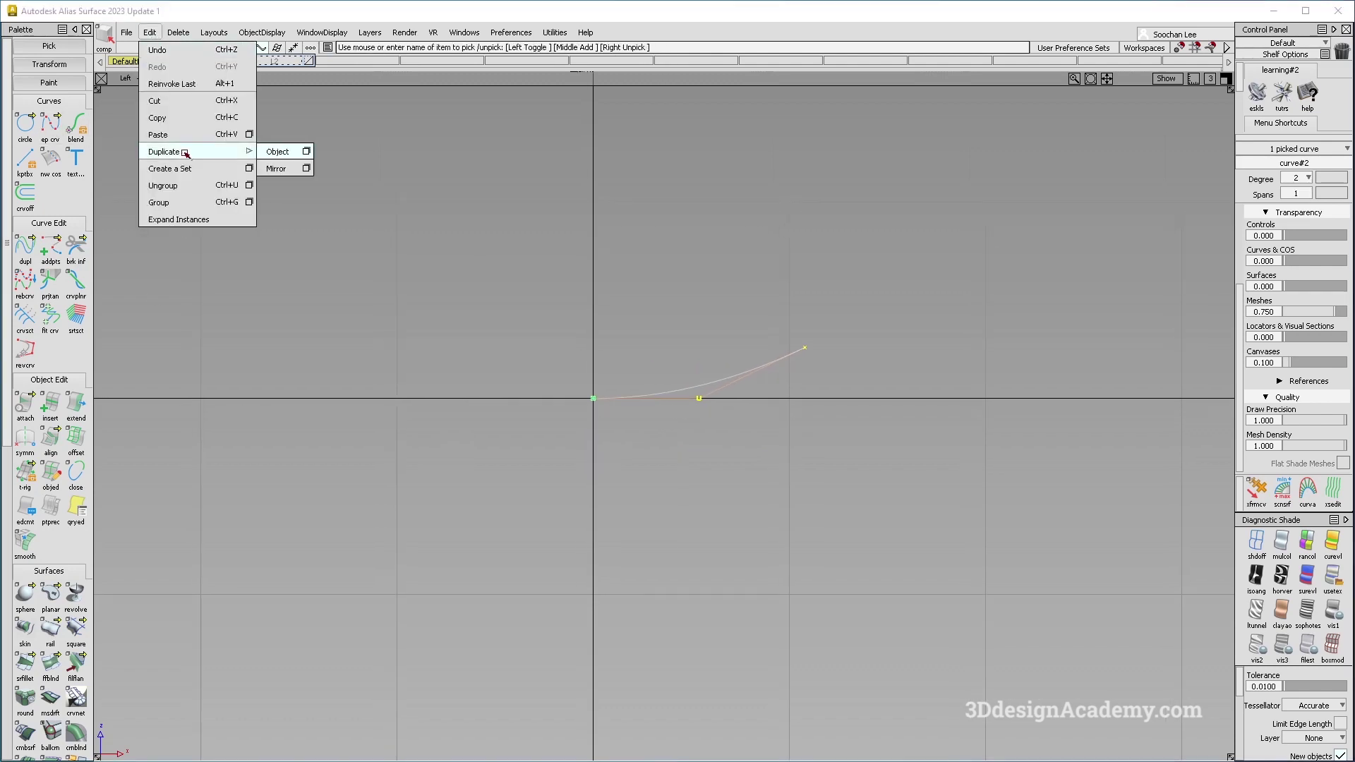
click(306, 169)
click(685, 391)
click(765, 467)
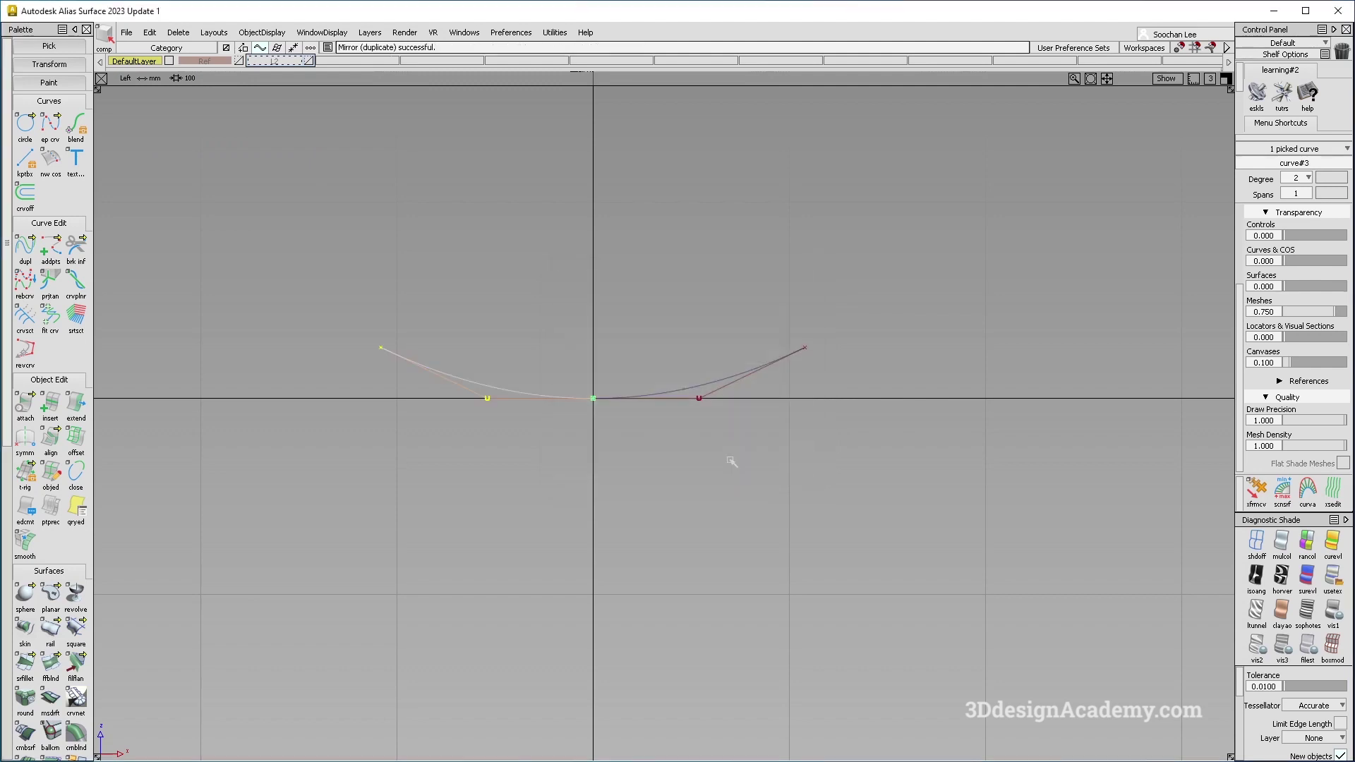
click(557, 425)
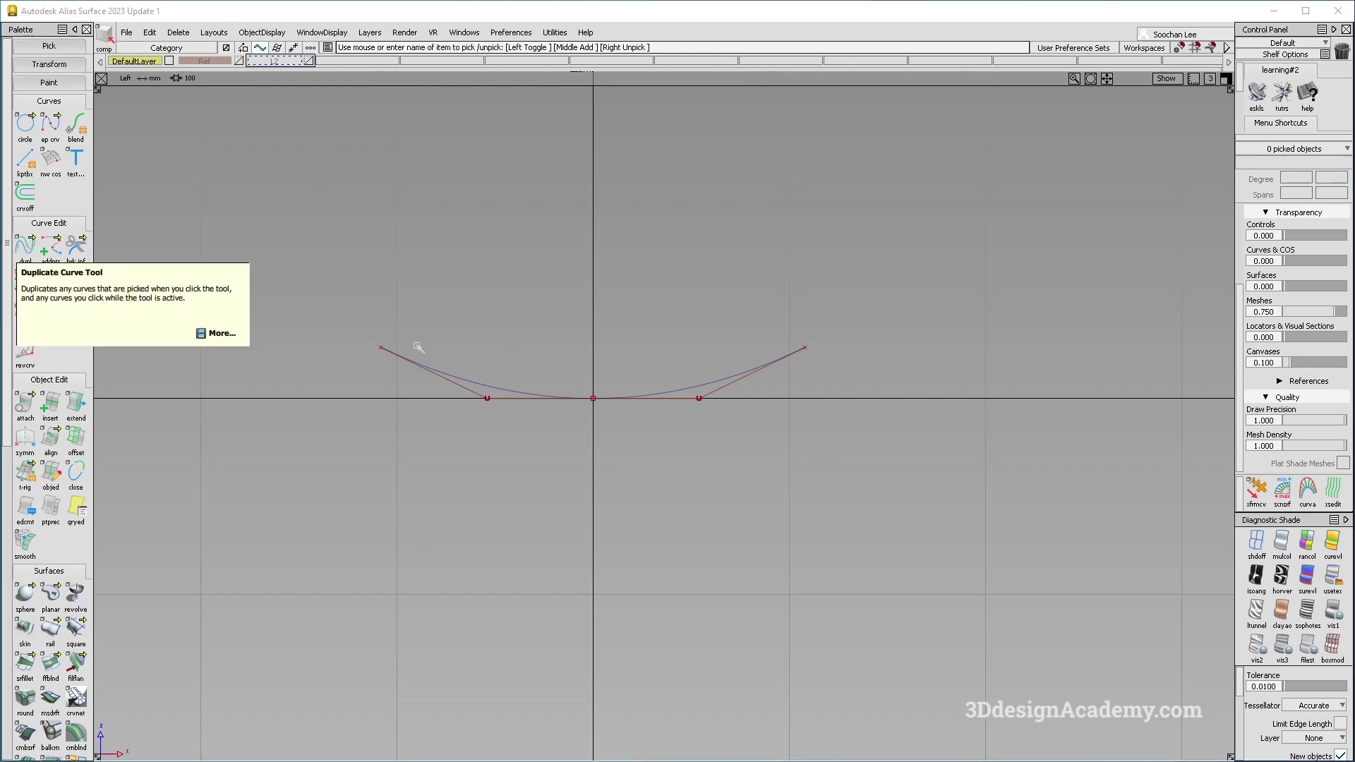
Draw an edit point curve between the outer ends of the two profile halves and set its degree to 2
click(51, 127)
click(381, 347)
click(804, 349)
ctrl+shift+drag(646, 452, 651, 351)
click(649, 347)
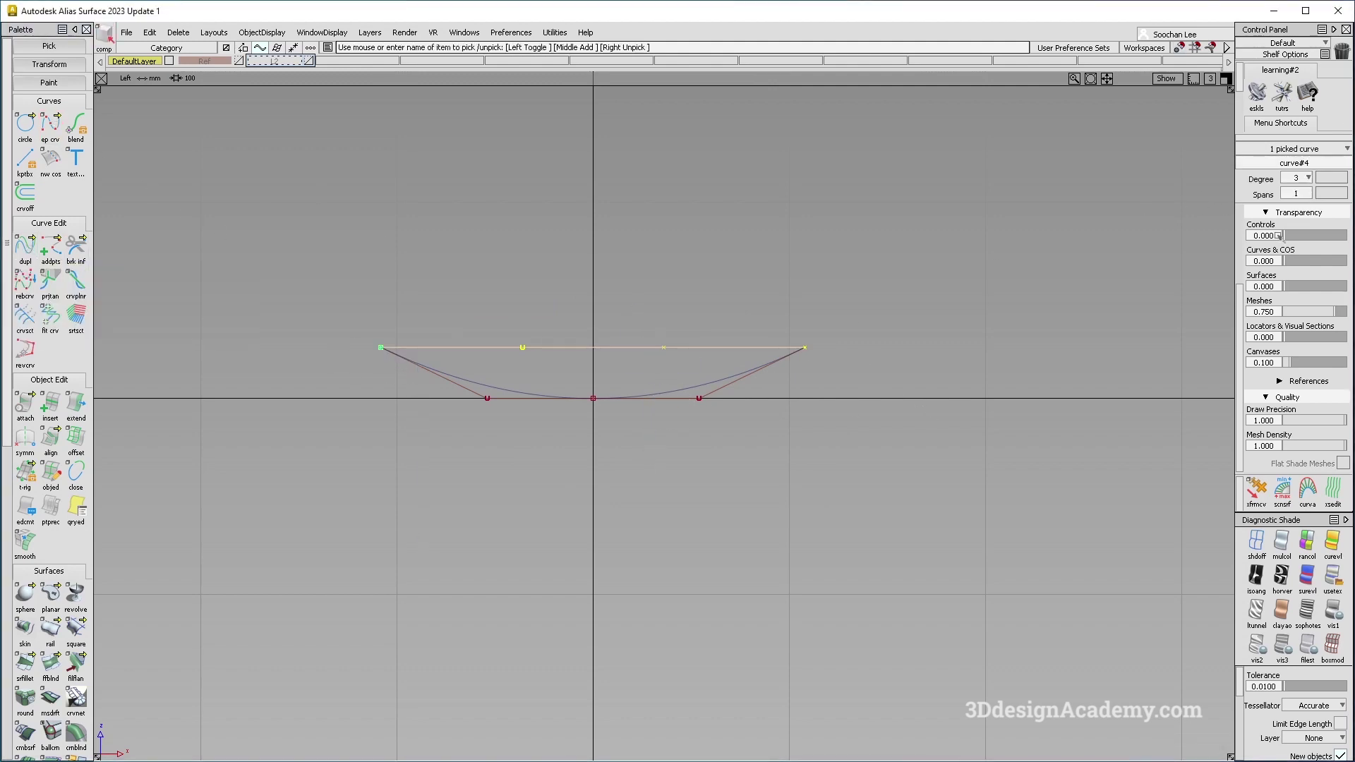
click(1309, 177)
click(1305, 219)
Move the new curve's middle control point down along Z to about -25.6 so its hull follows the profile halves
click(562, 311)
ctrl+shift+drag(563, 311, 611, 459)
click(593, 347)
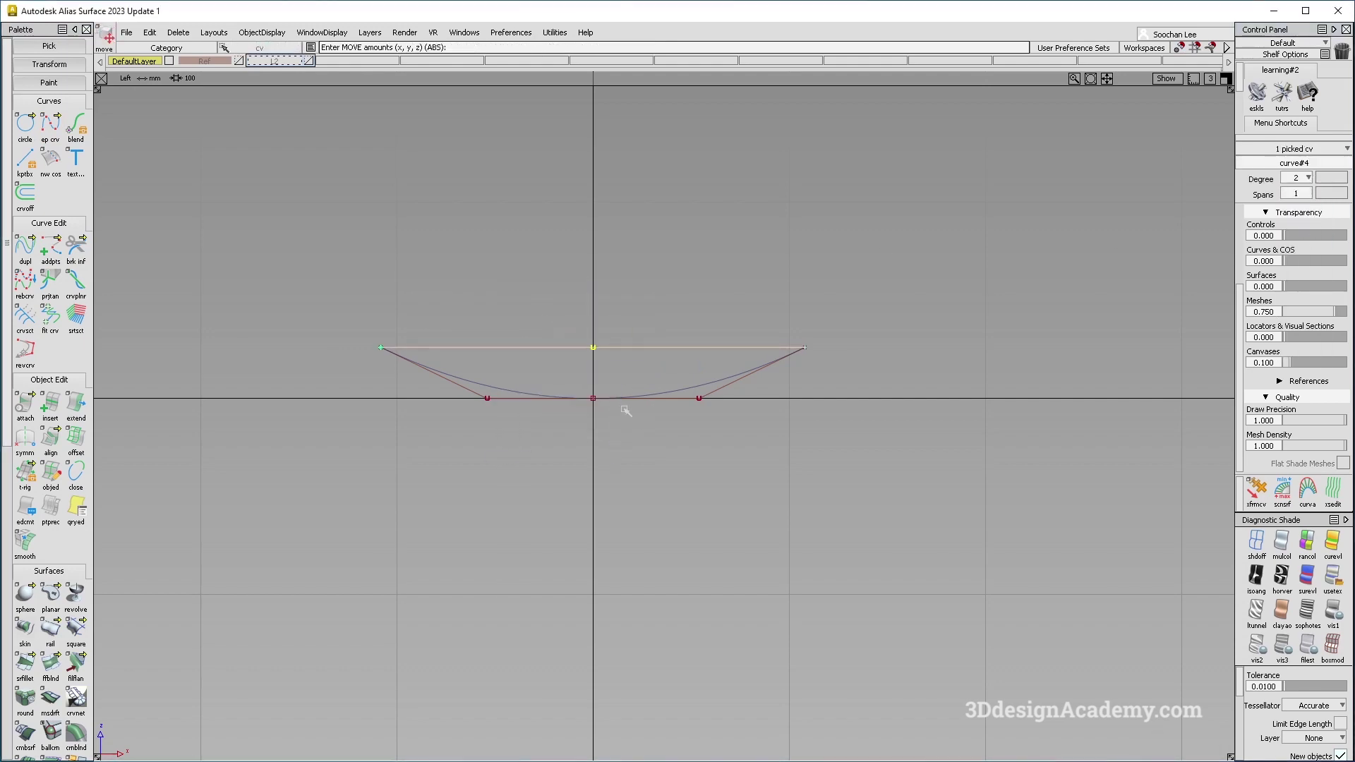
ctrl+shift+drag(524, 347, 585, 351)
key(m)
alt+drag(615, 422, 615, 421)
mouse_move(608, 455)
right_down()
mouse_move(626, 429)
mouse_move(622, 452)
right_up()
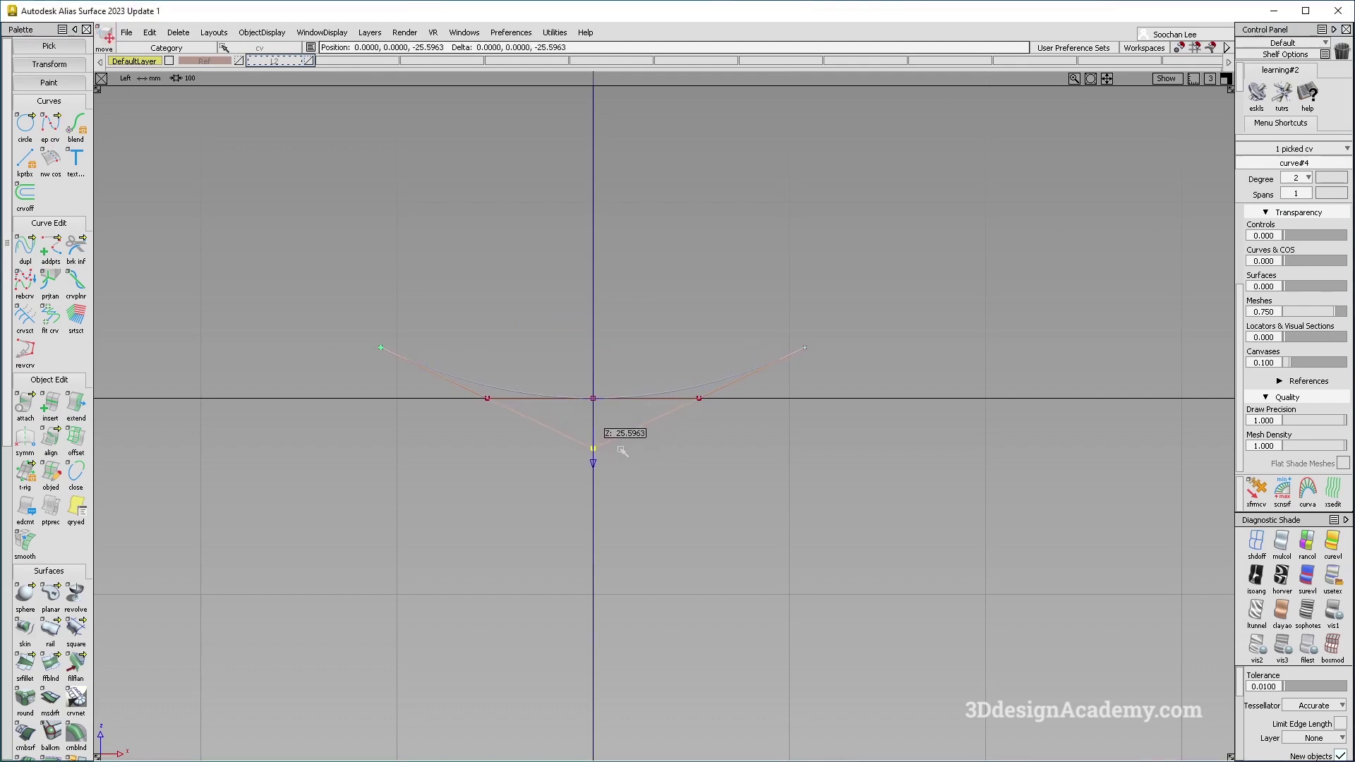
Place the pivot of the new degree 2 curve at the origin
scroll(620, 446, up, 5)
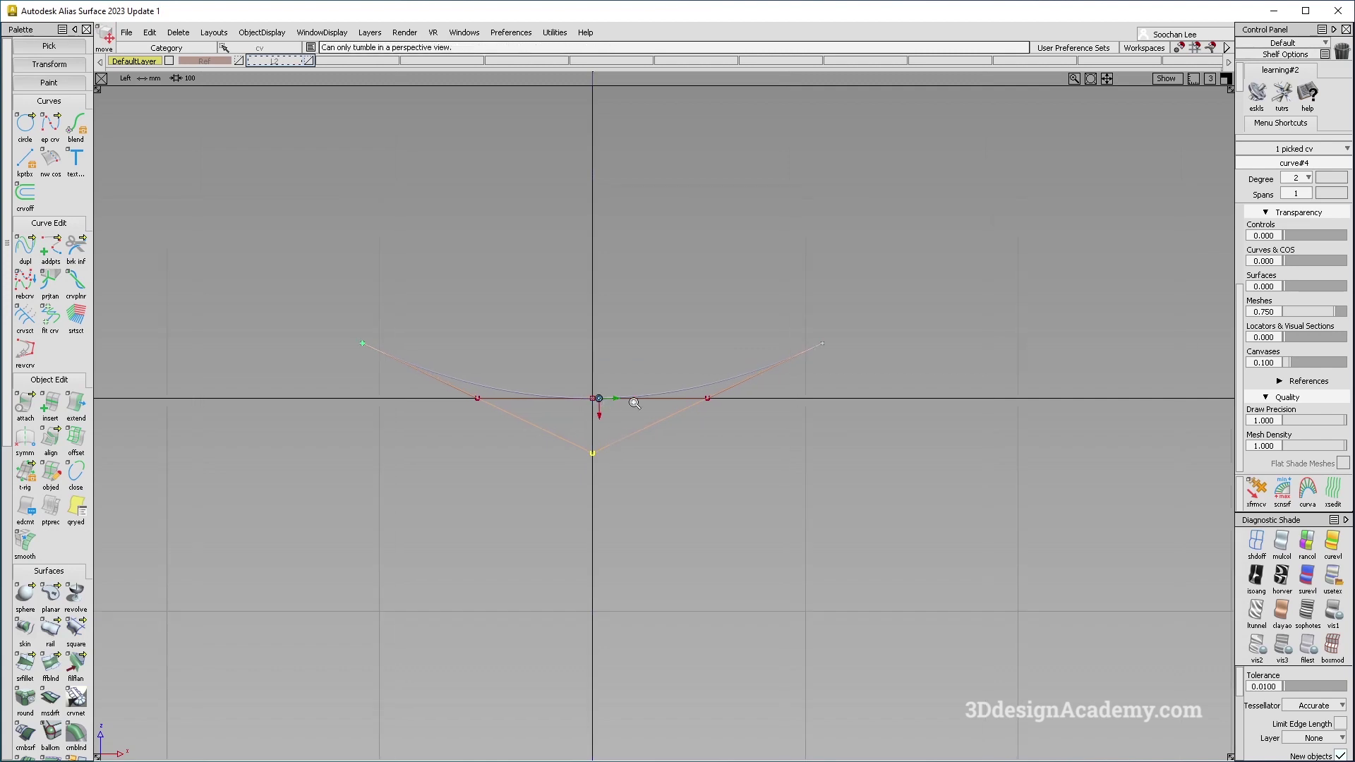
right_drag(596, 468, 569, 457)
scroll(776, 448, down, 3)
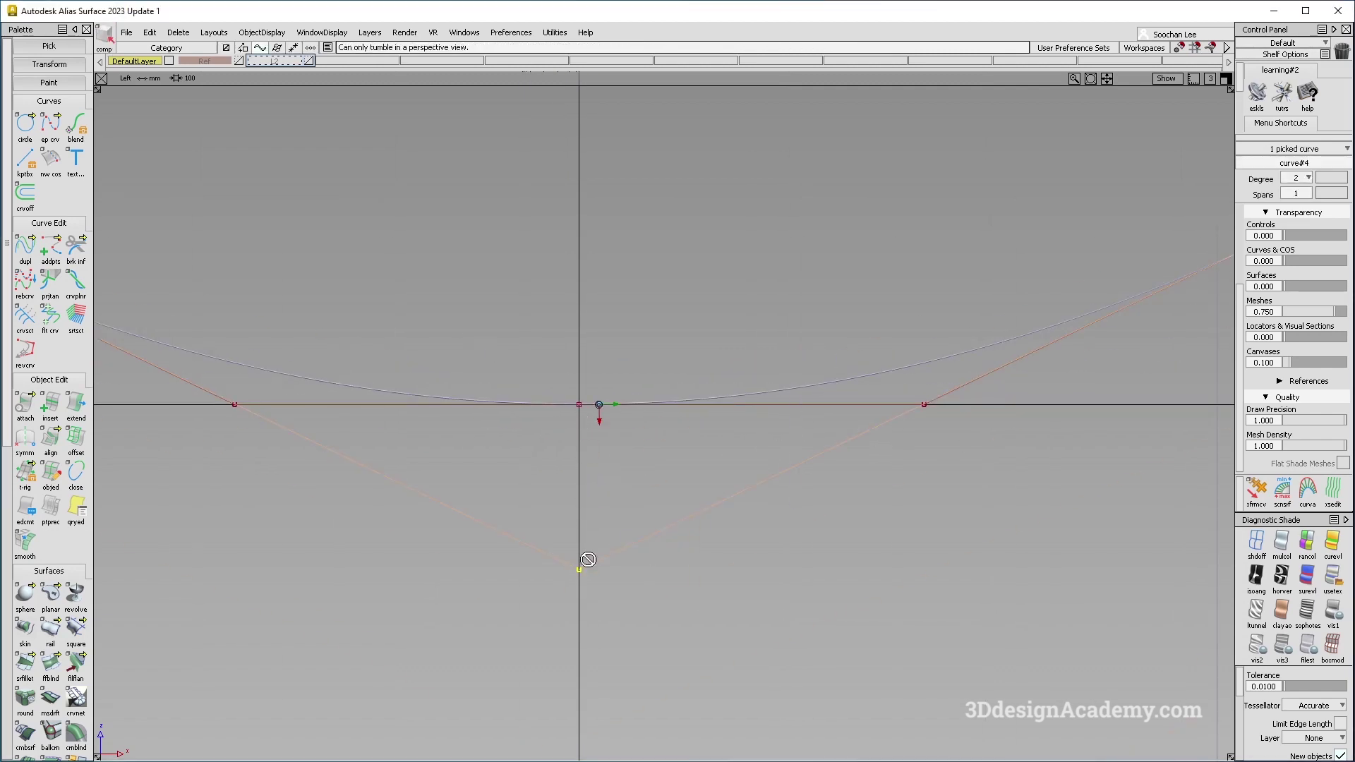
alt+shift+drag(614, 484, 583, 444)
middle_drag(671, 364, 696, 357)
drag(696, 357, 746, 355)
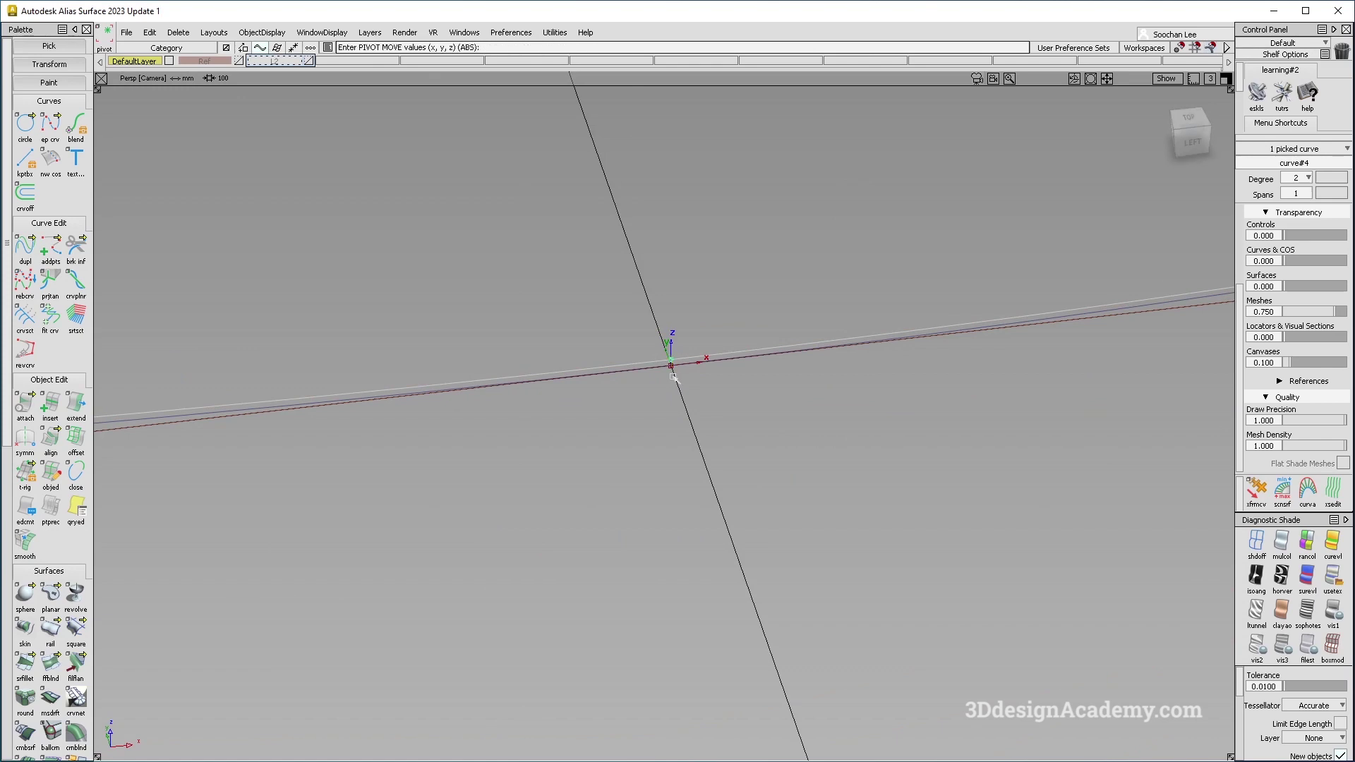
key(ctrl+z)
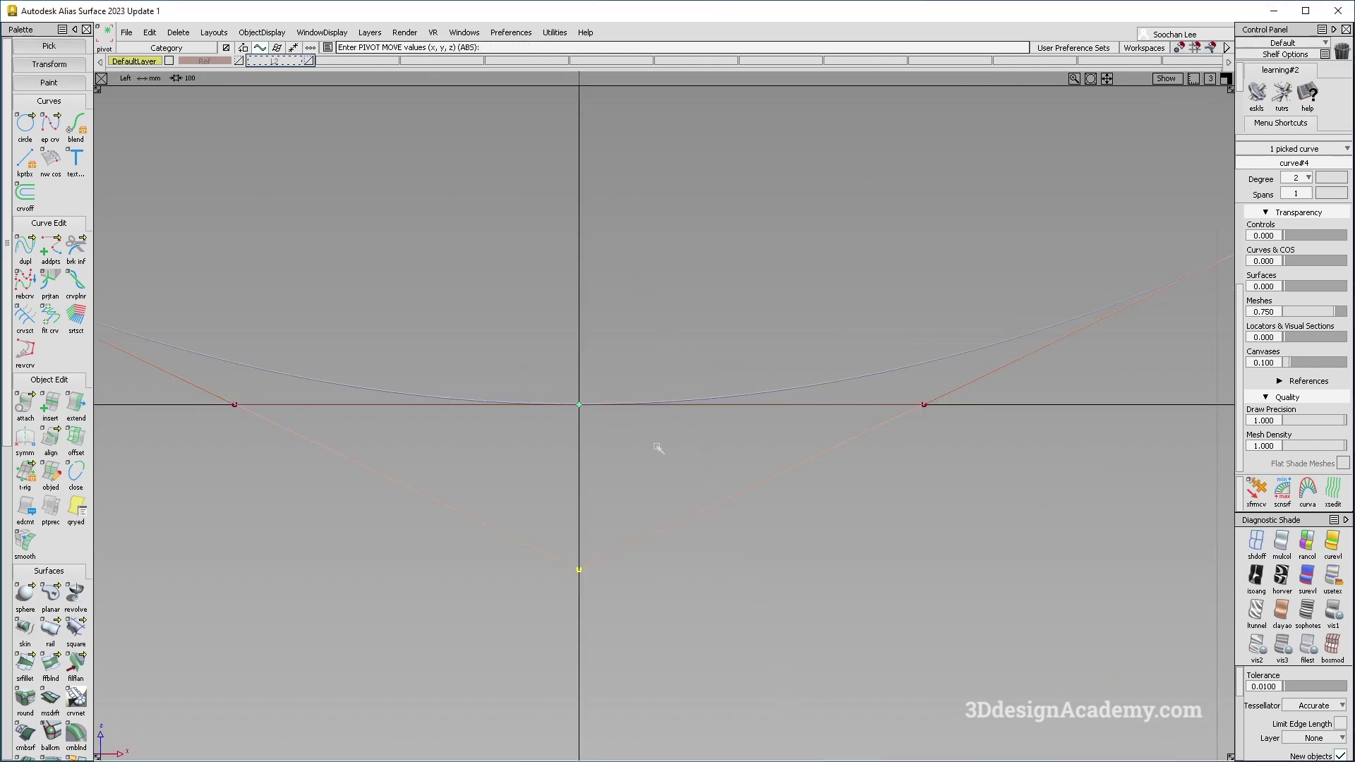
alt+shift+right_drag(595, 429, 774, 426)
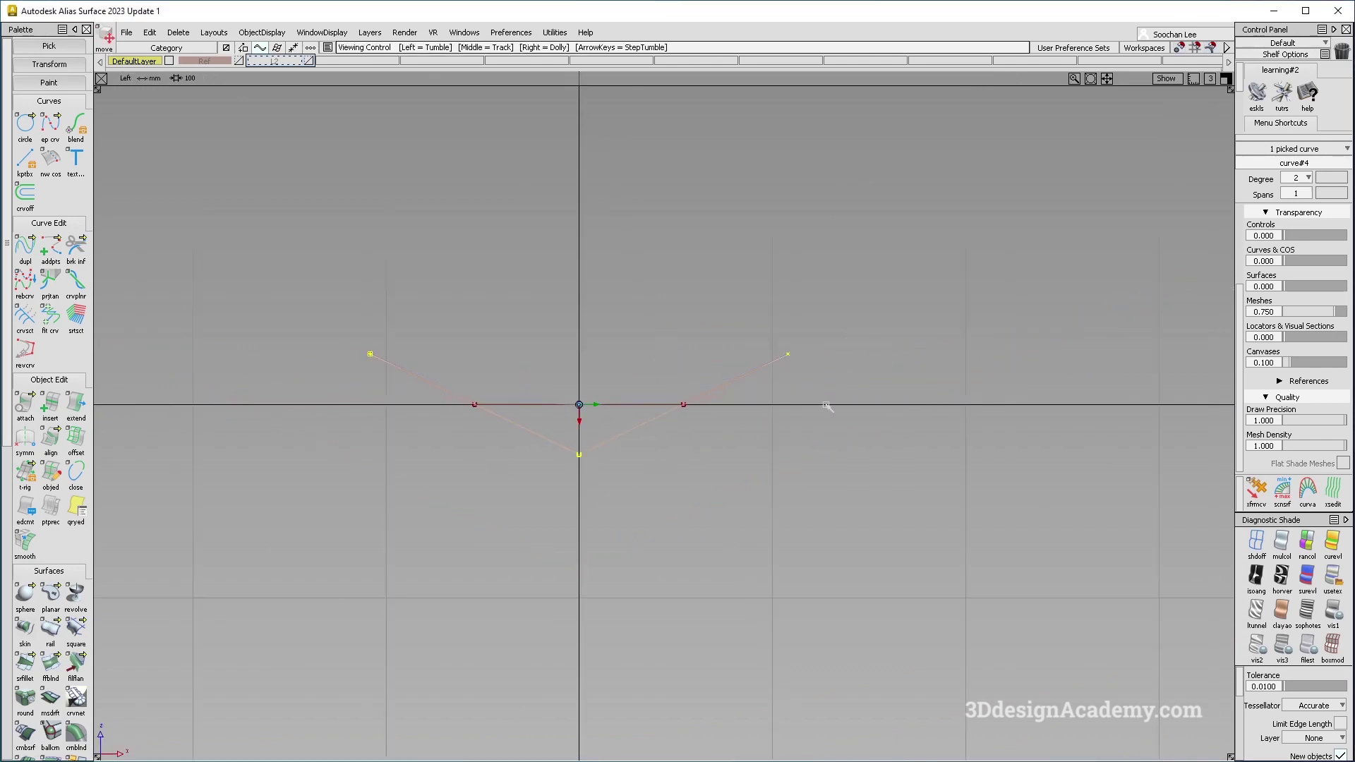
key(ctrl+z)
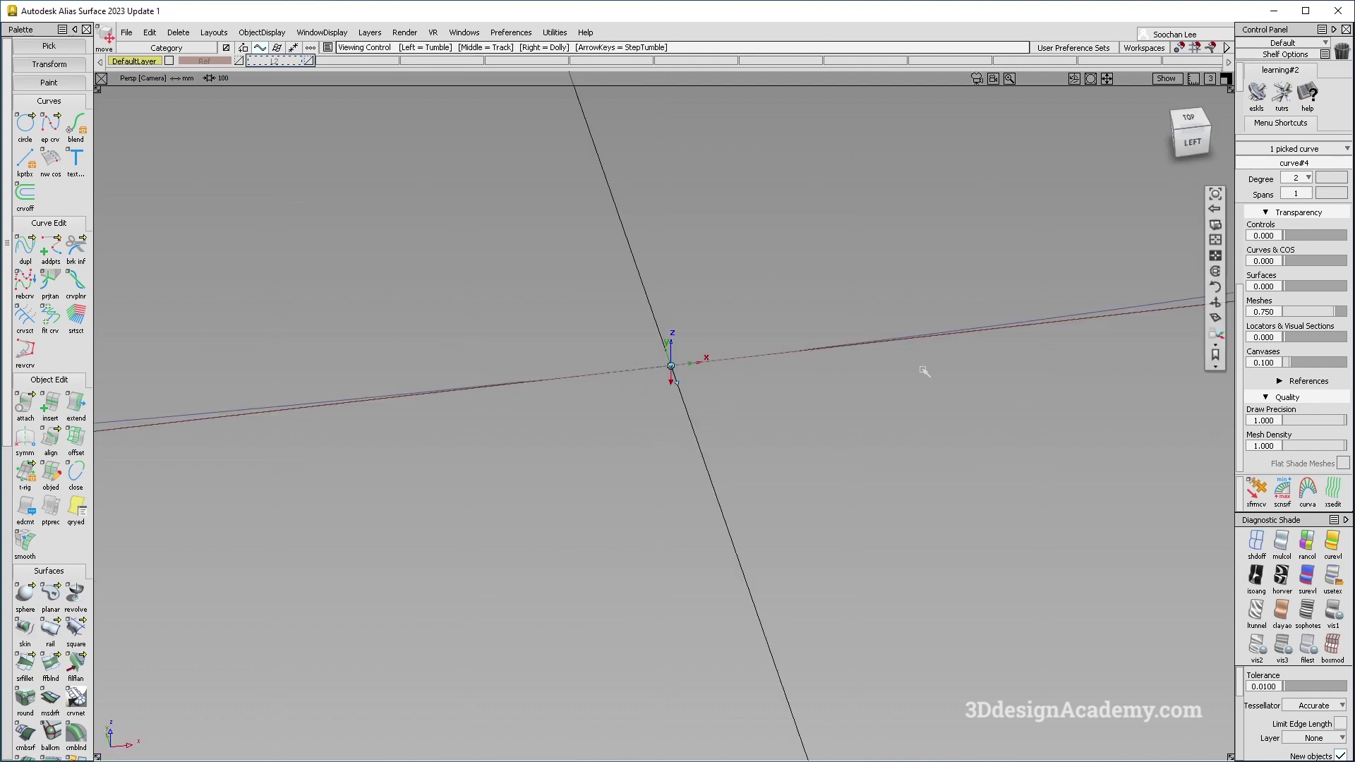
Pick the two original half profile curves and assign them to the hidden layer L2
alt+shift+drag(967, 341, 603, 471)
ctrl+shift+drag(604, 471, 640, 342)
click(600, 373)
click(614, 379)
click(767, 346)
click(783, 367)
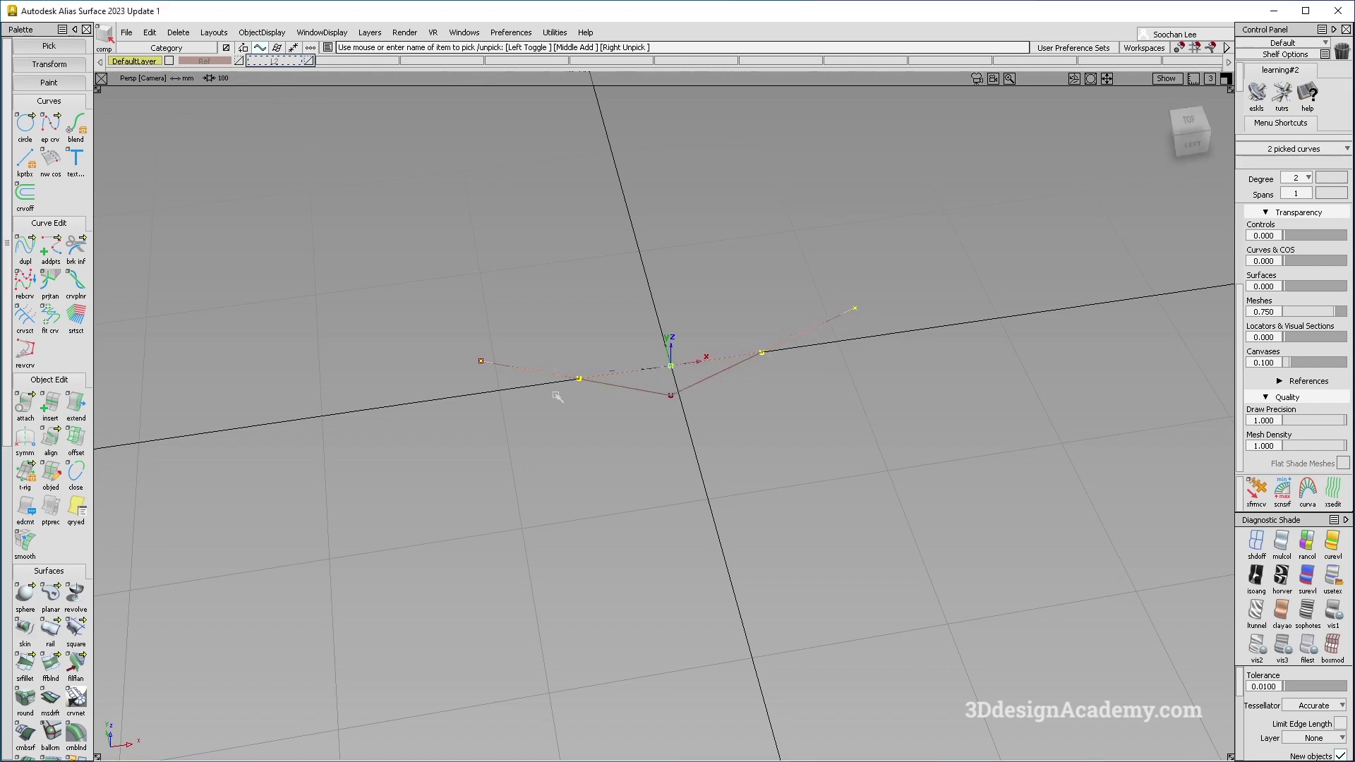
click(587, 372)
click(602, 381)
click(688, 356)
click(705, 351)
right_click(299, 61)
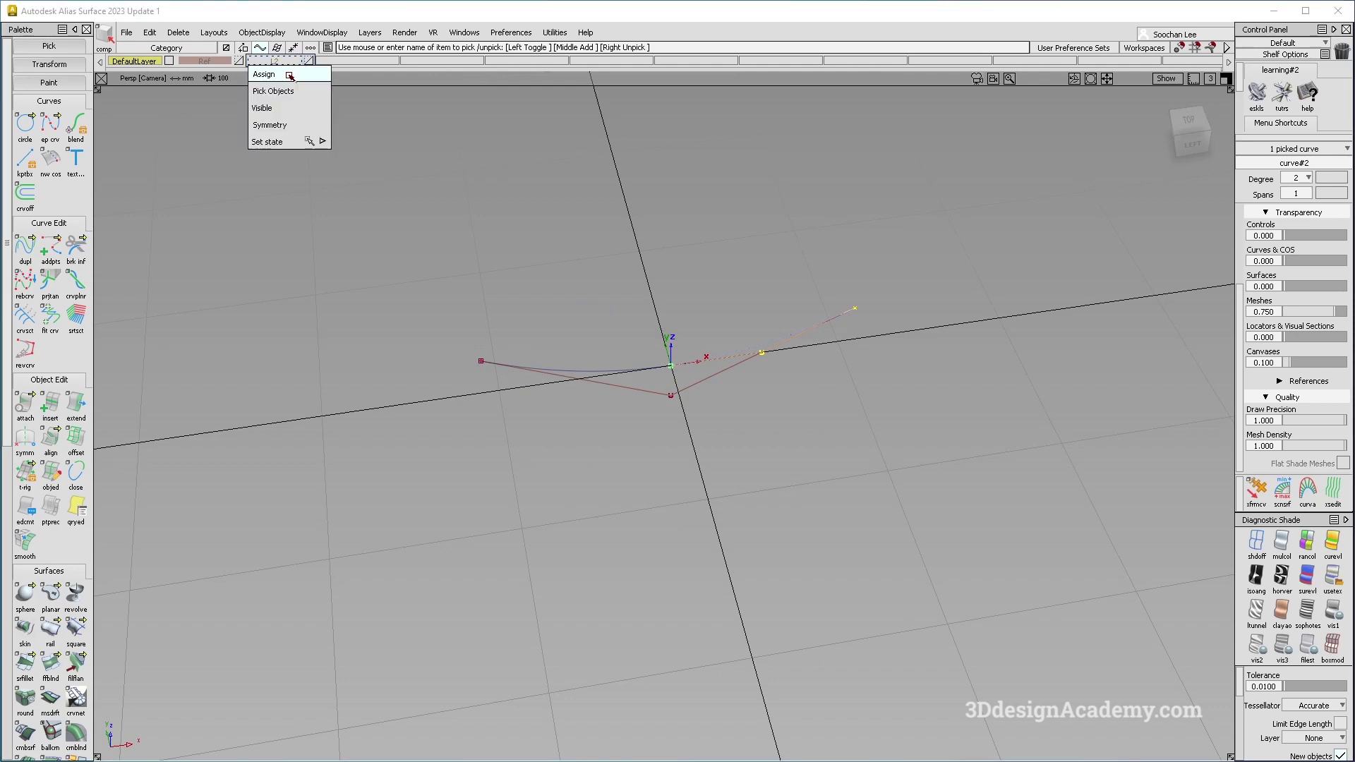
click(278, 70)
Copy and paste the full-width curve and rotate the copy by 0,0,90 about the origin
key(F8)
key(F5)
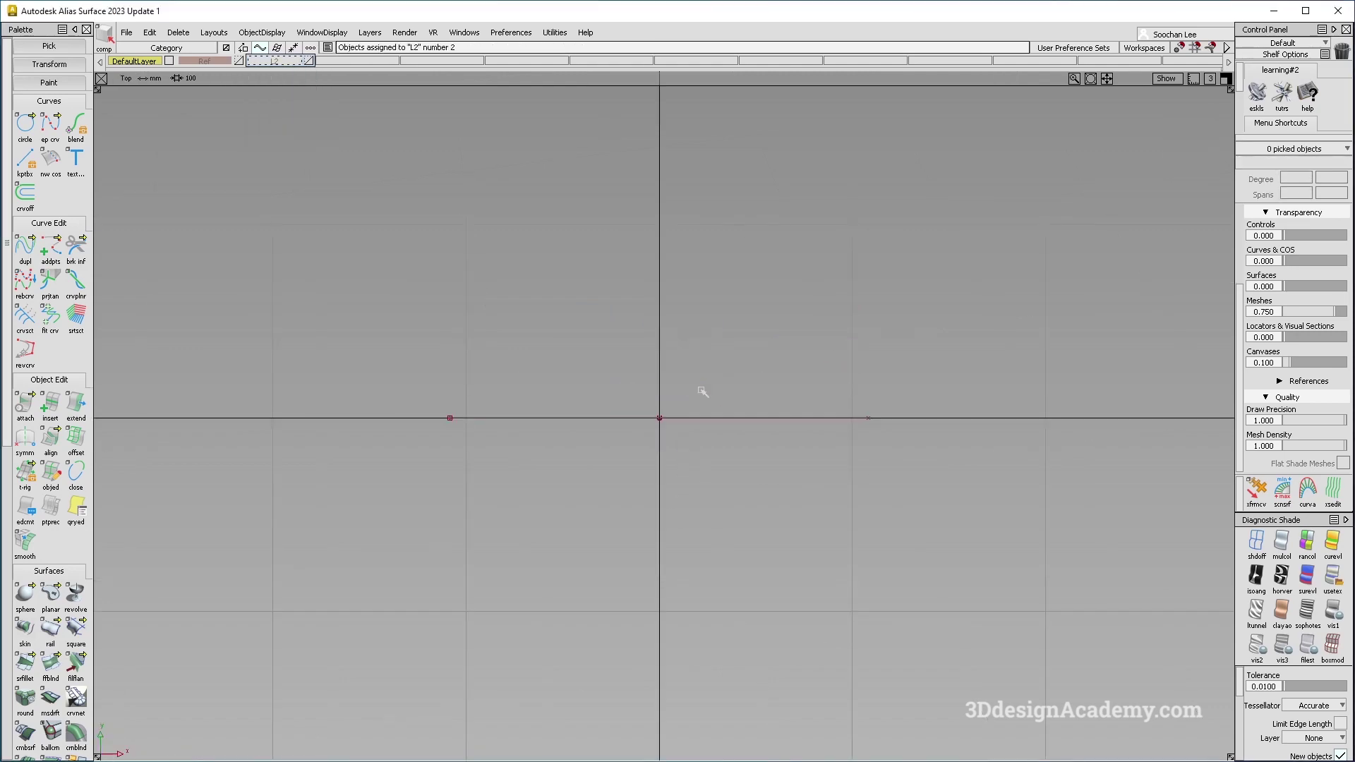
key(F6)
alt+shift+drag(713, 414, 566, 512)
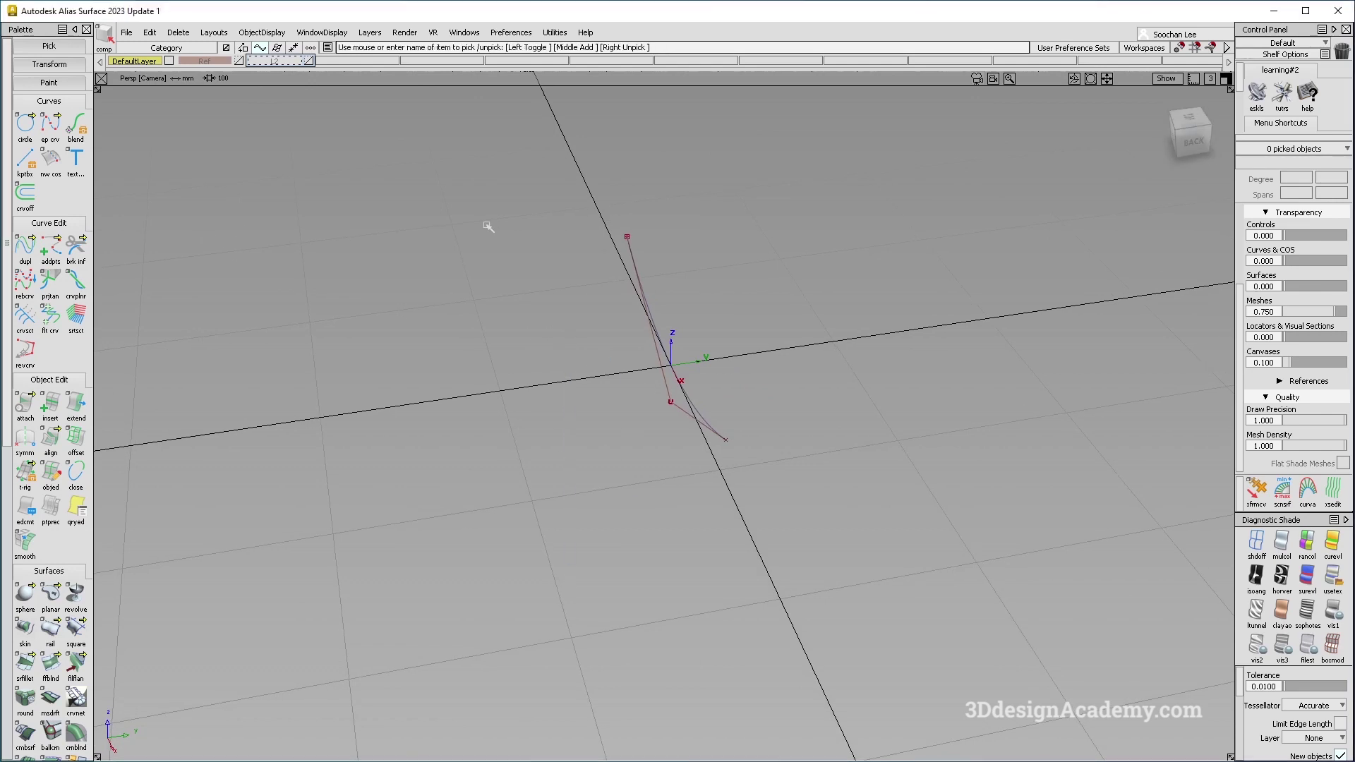
click(679, 379)
key(ctrl+v)
alt+shift+drag(701, 393, 635, 441)
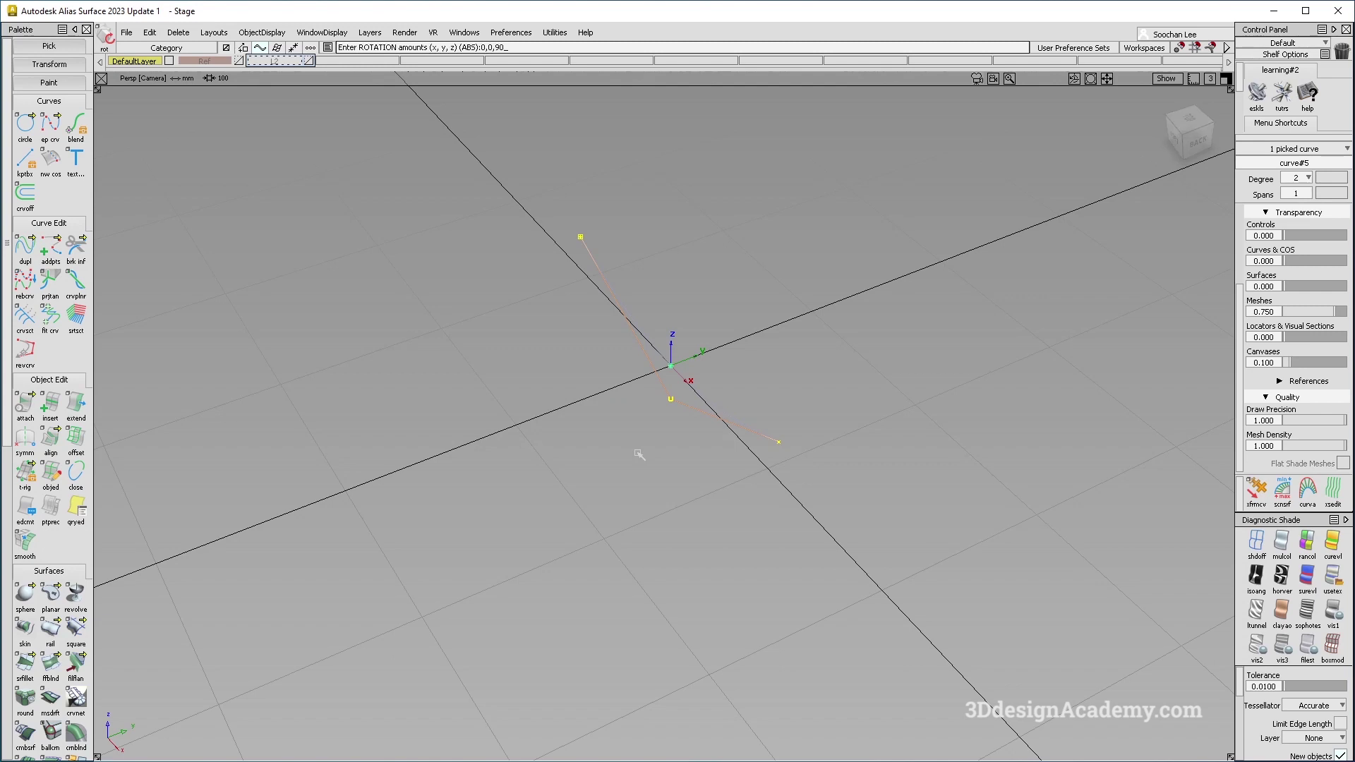
alt+shift+drag(564, 427, 688, 575)
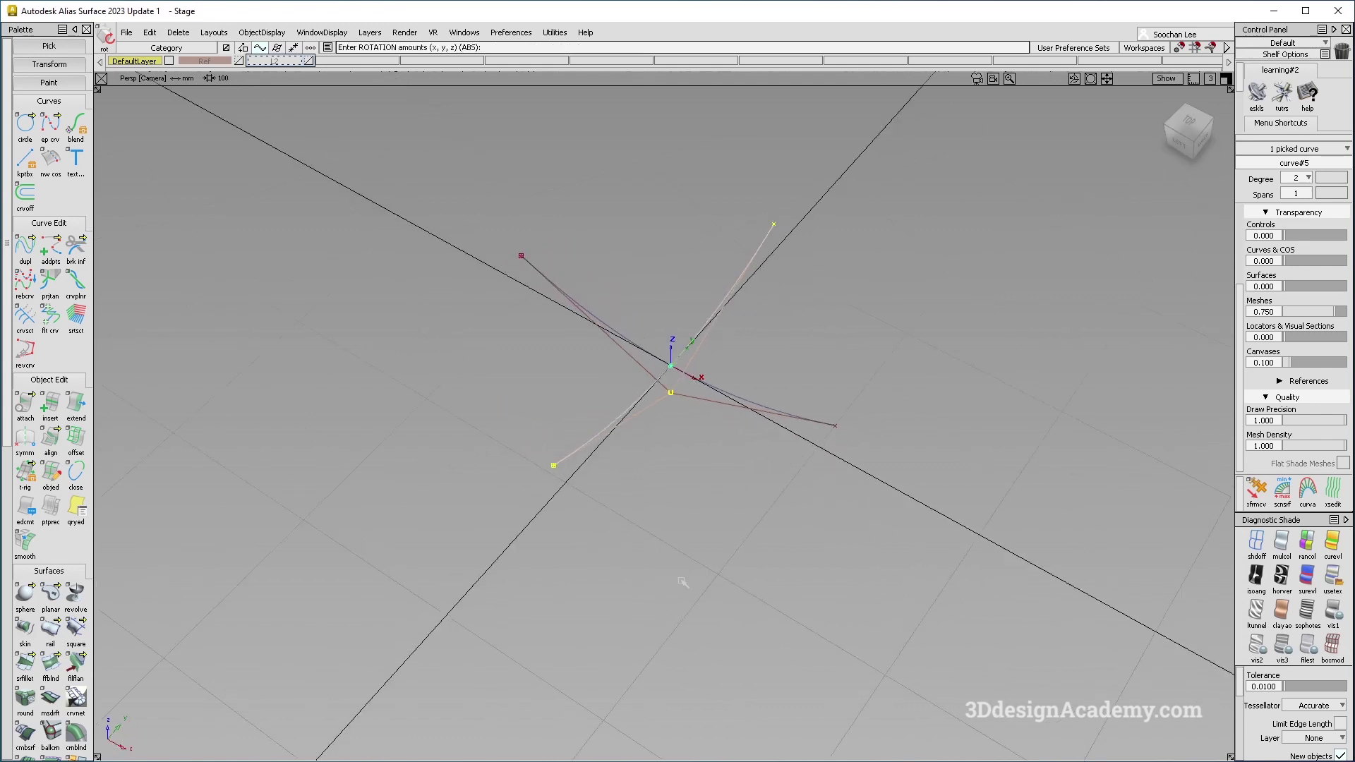
click(722, 417)
Set up the Rail tool with one generation curve, one rail curve and the Parallel sweep mode
alt+shift+drag(720, 415, 810, 327)
click(50, 627)
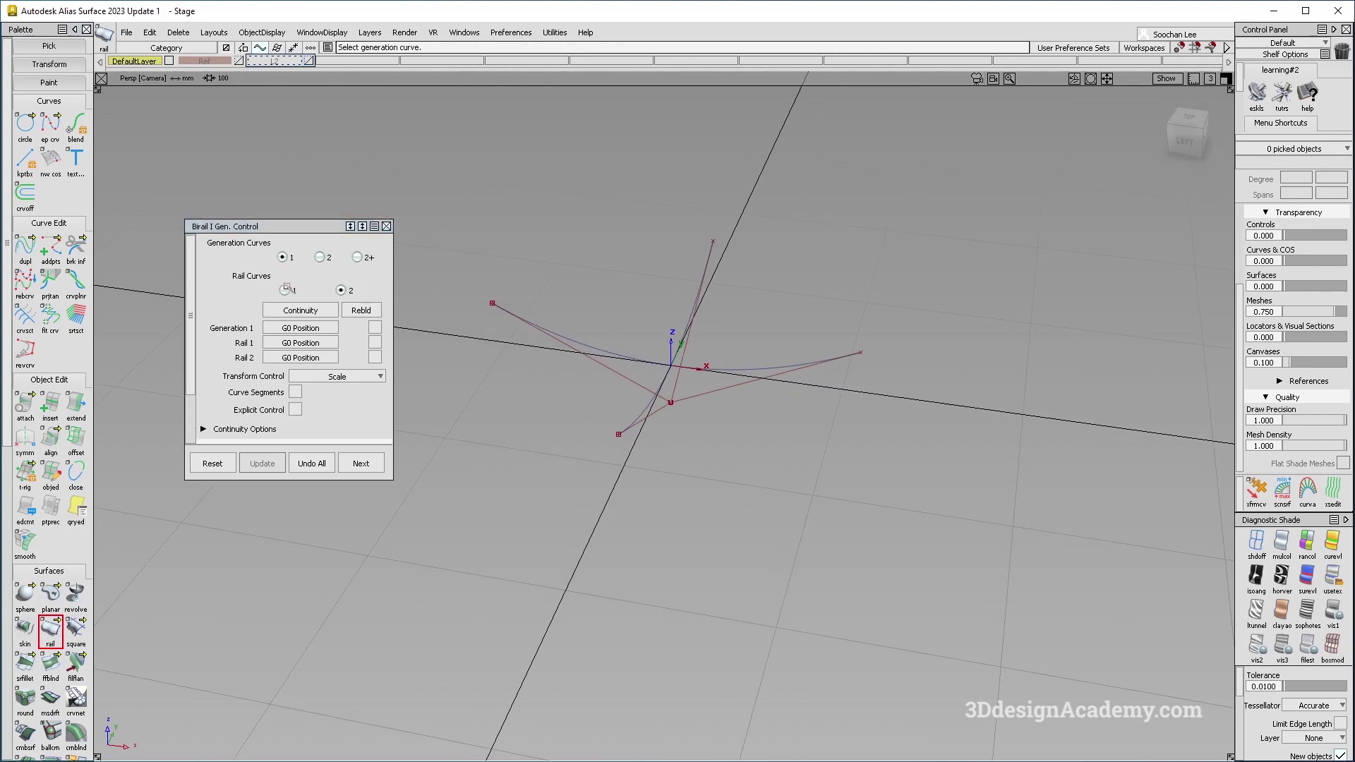
click(285, 289)
click(378, 362)
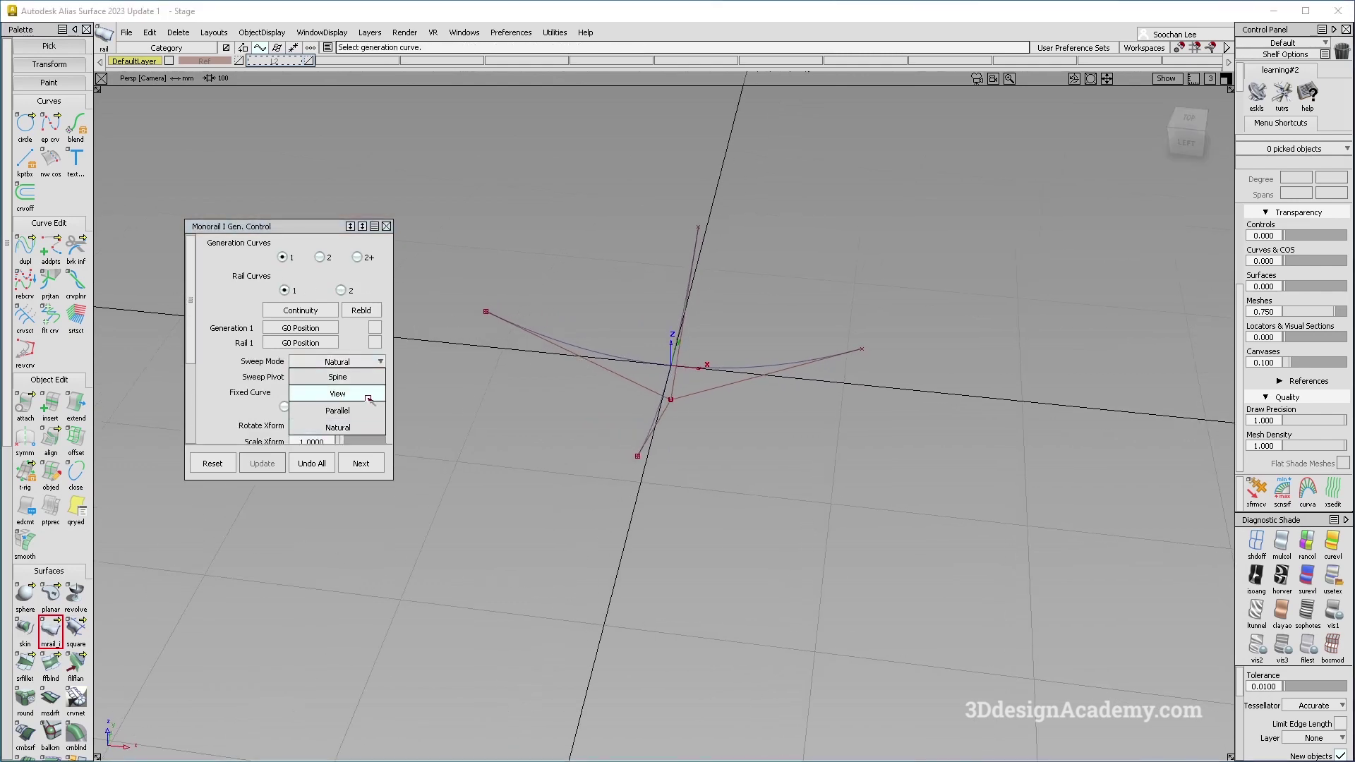
click(364, 412)
Build the monorail surface using the curve along X as generation curve and the rotated copy as rail
drag(1188, 131, 1192, 138)
click(543, 366)
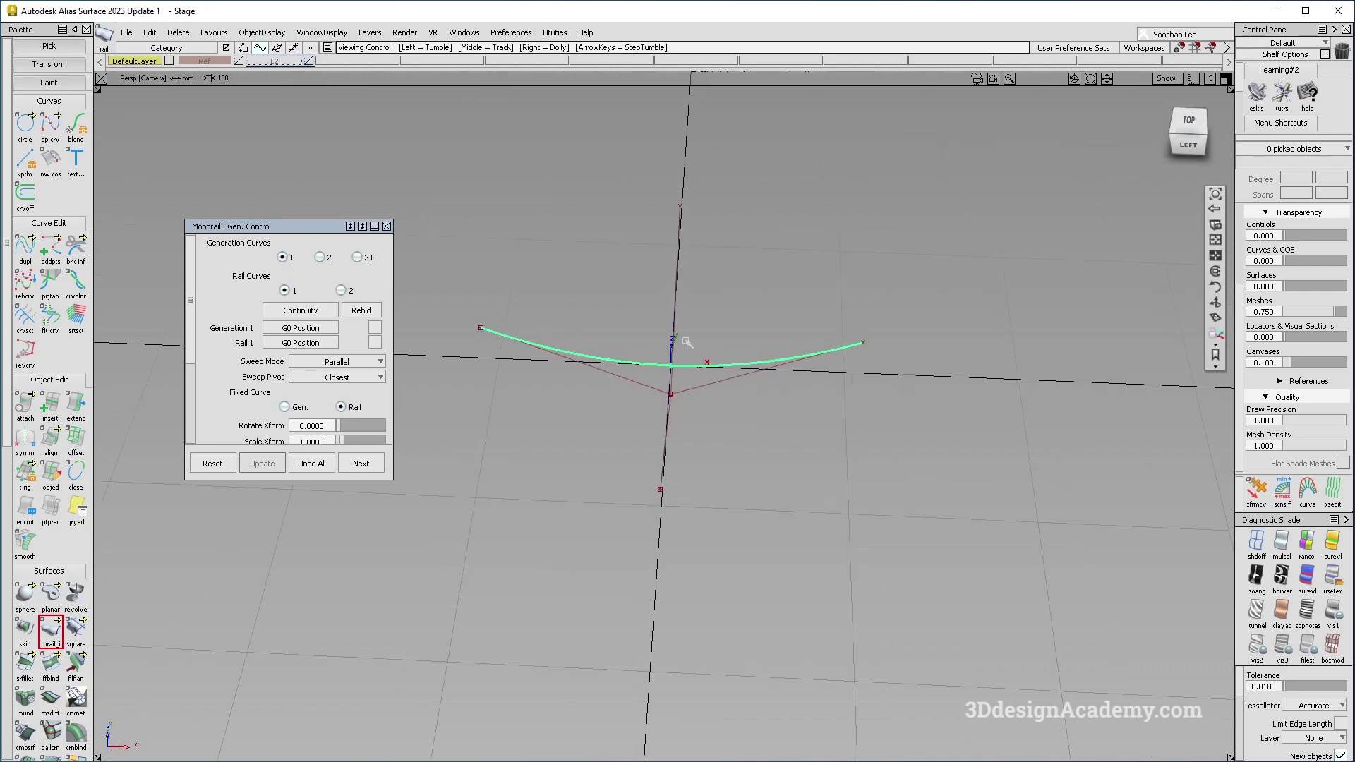
click(665, 248)
alt+shift+drag(768, 268, 870, 212)
key(Escape)
Pick the rail surface and reduce its two-span direction to 1 span
click(783, 301)
alt+shift+drag(783, 301, 801, 244)
click(833, 215)
click(634, 246)
alt+shift+drag(738, 350, 691, 384)
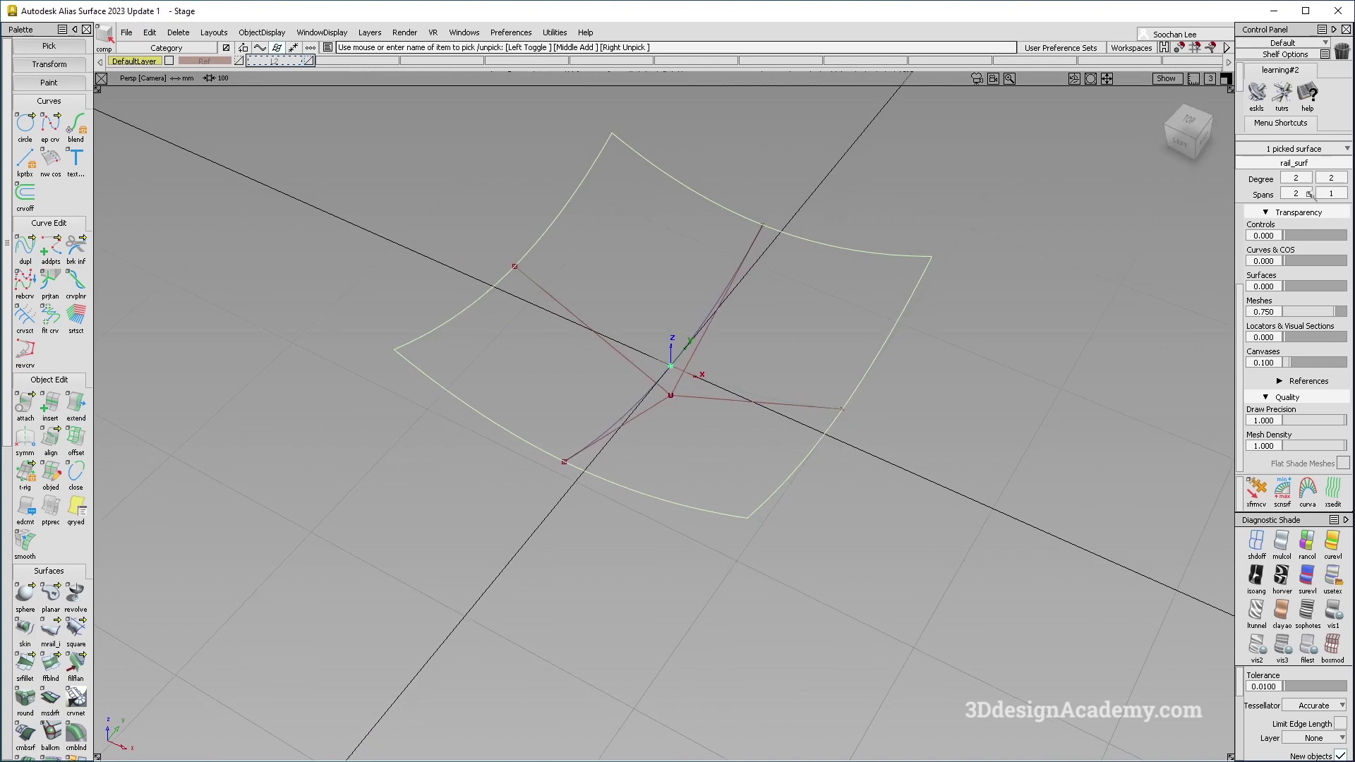
click(1309, 194)
click(1298, 206)
click(608, 468)
alt+shift+drag(817, 387, 678, 386)
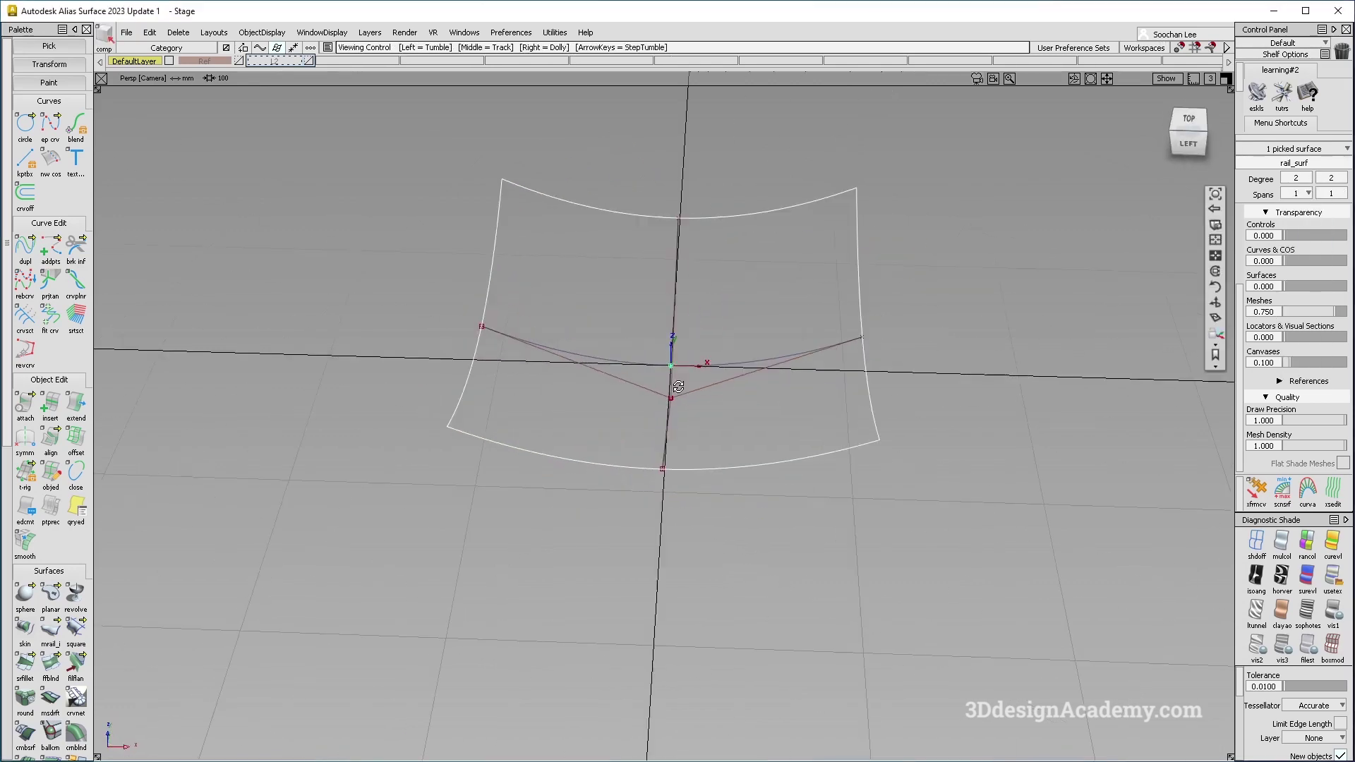
Draw a straight edit point curve in the Left view between the two upper ends of the profile curve
click(667, 369)
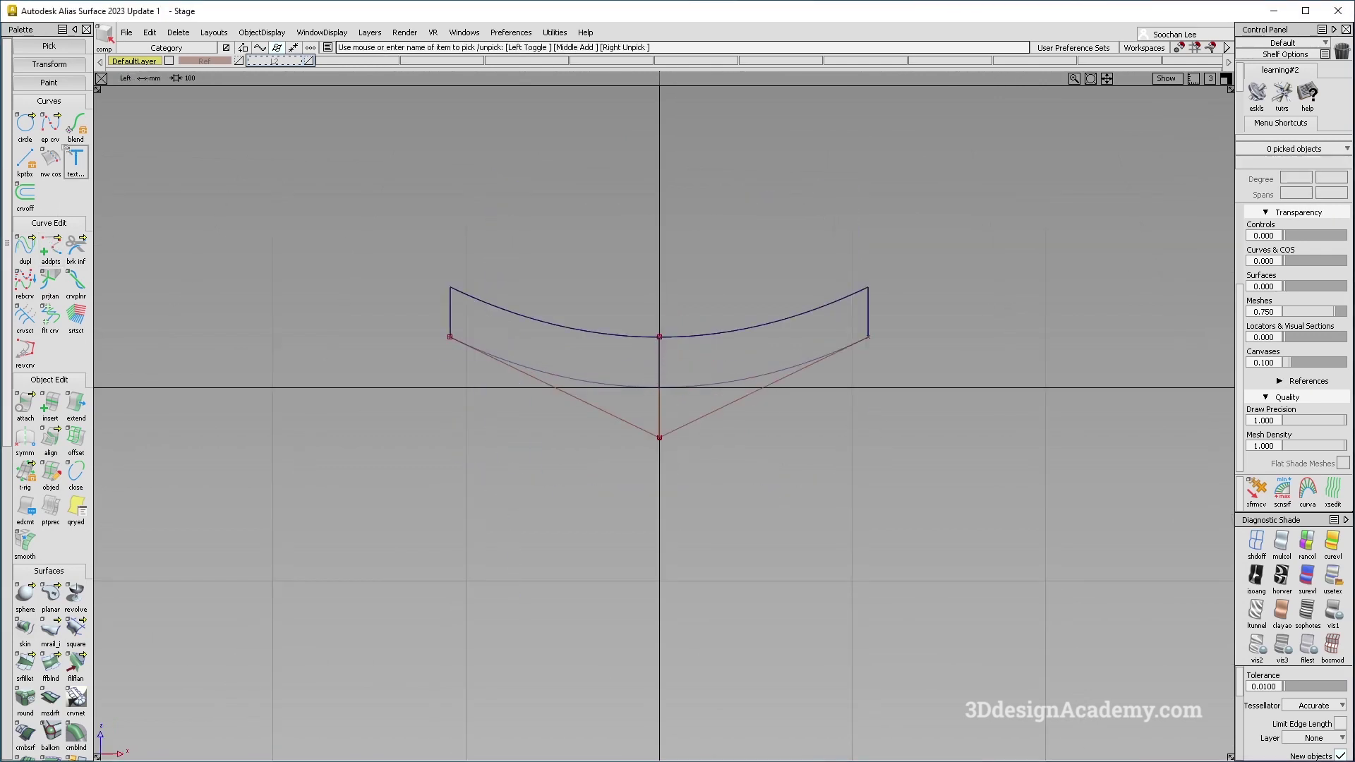
click(50, 125)
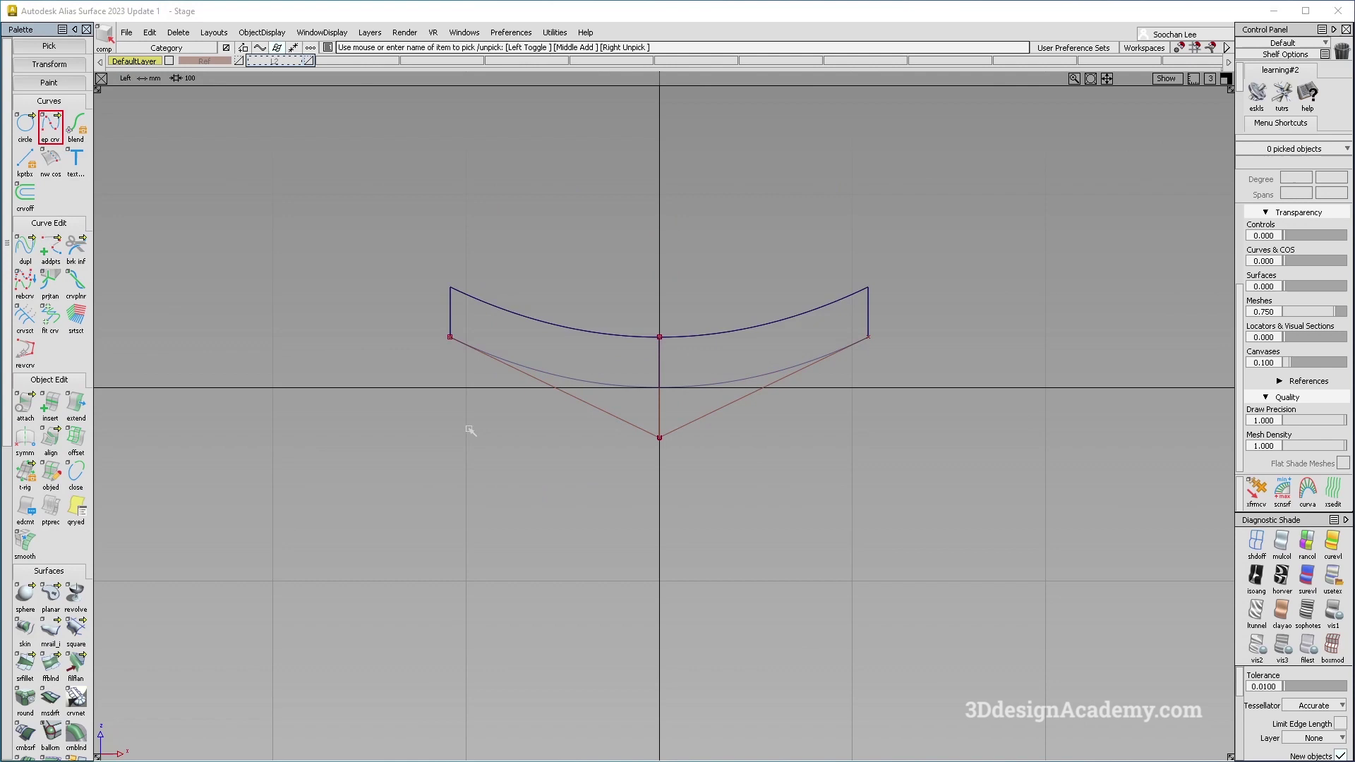
click(449, 336)
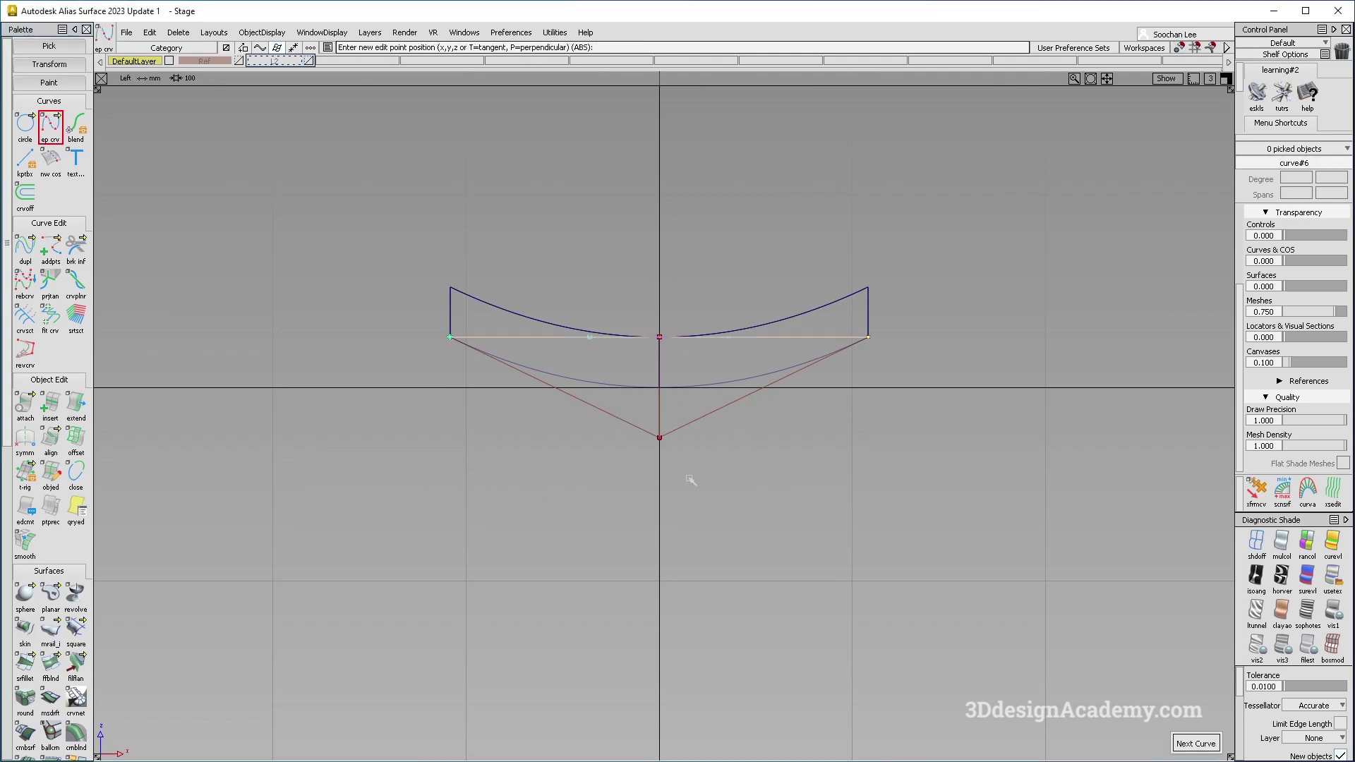
Project the straight curve onto the rail surface along the Left view direction as a curve on surface
scroll(50, 423, down, 3)
click(24, 647)
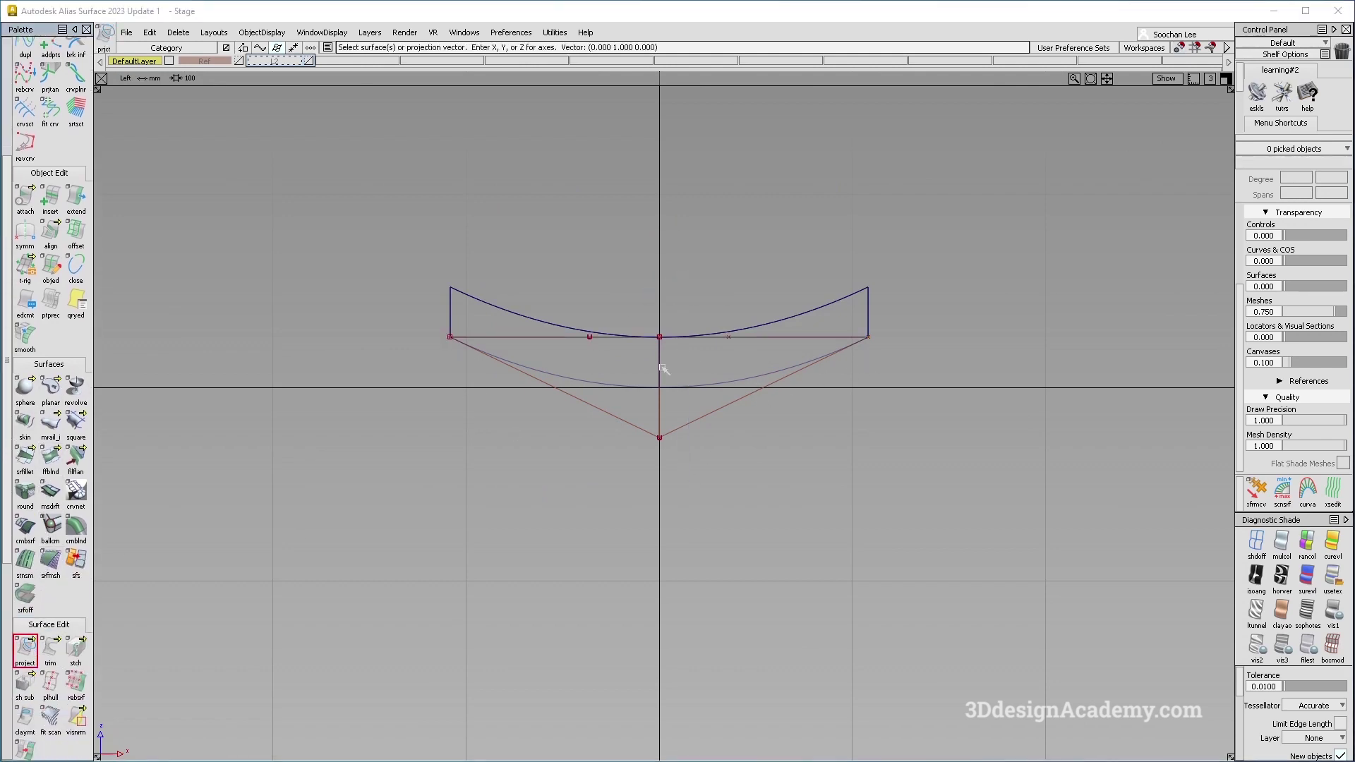
click(776, 333)
alt+shift+drag(704, 393, 704, 343)
key(F4)
click(706, 232)
alt+shift+middle_drag(667, 368, 749, 331)
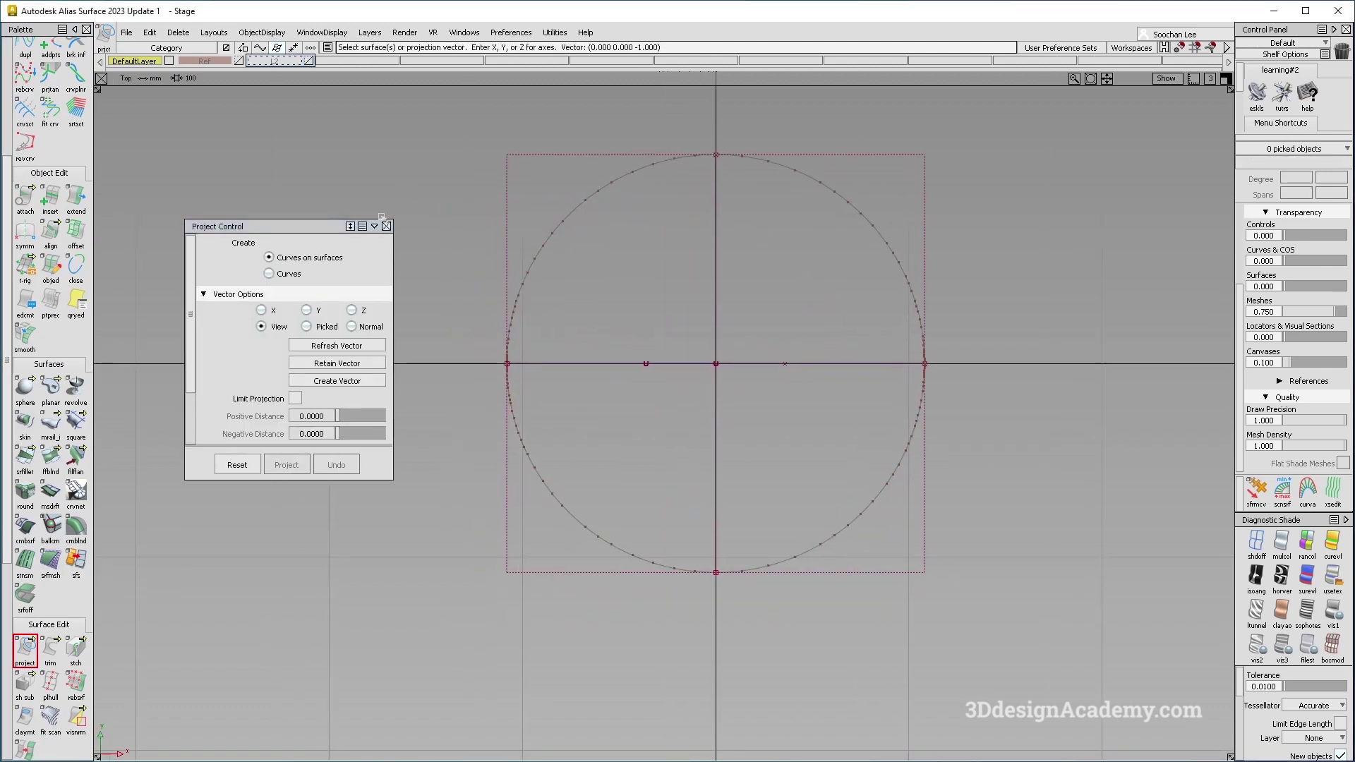
click(387, 226)
alt+shift+middle_drag(661, 332, 465, 371)
key(Escape)
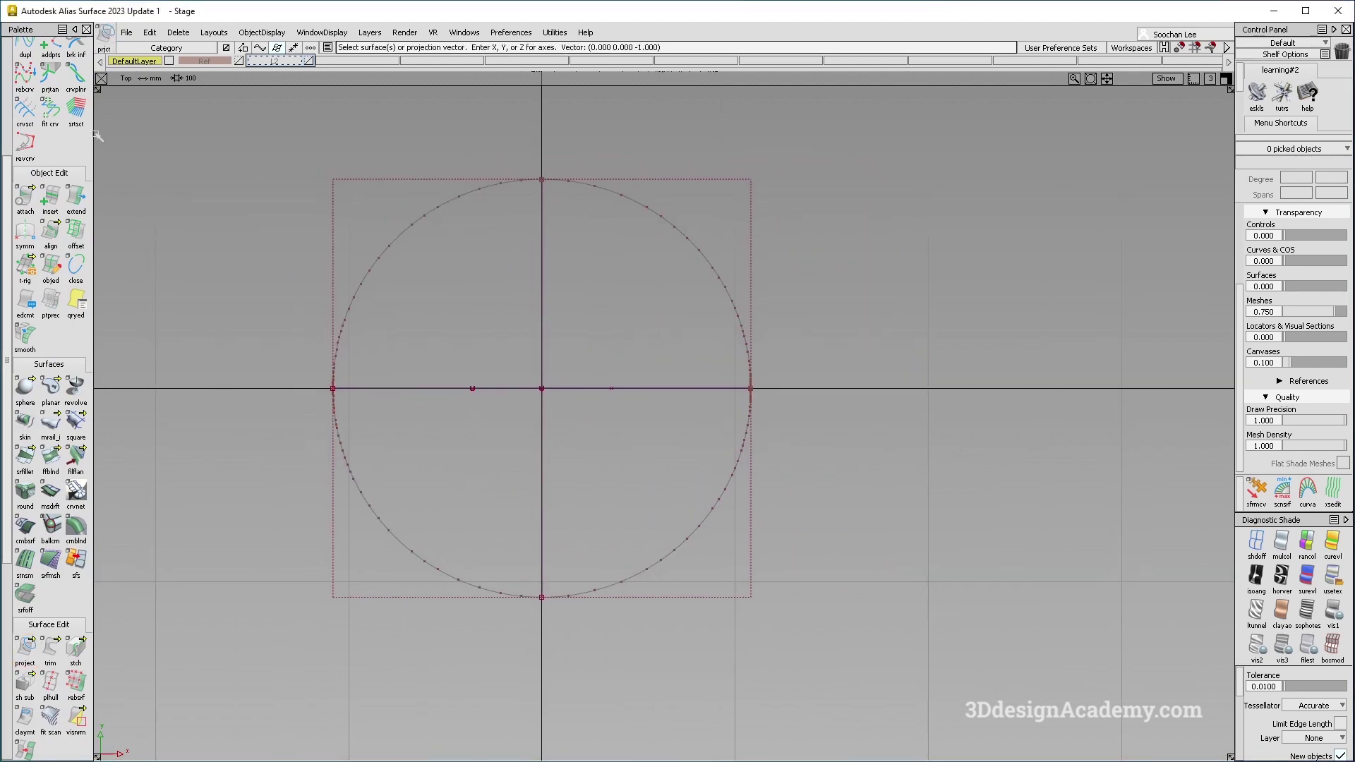
click(25, 646)
Open the Keypoint Curve toolbox and place it beside the model
scroll(42, 423, up, 5)
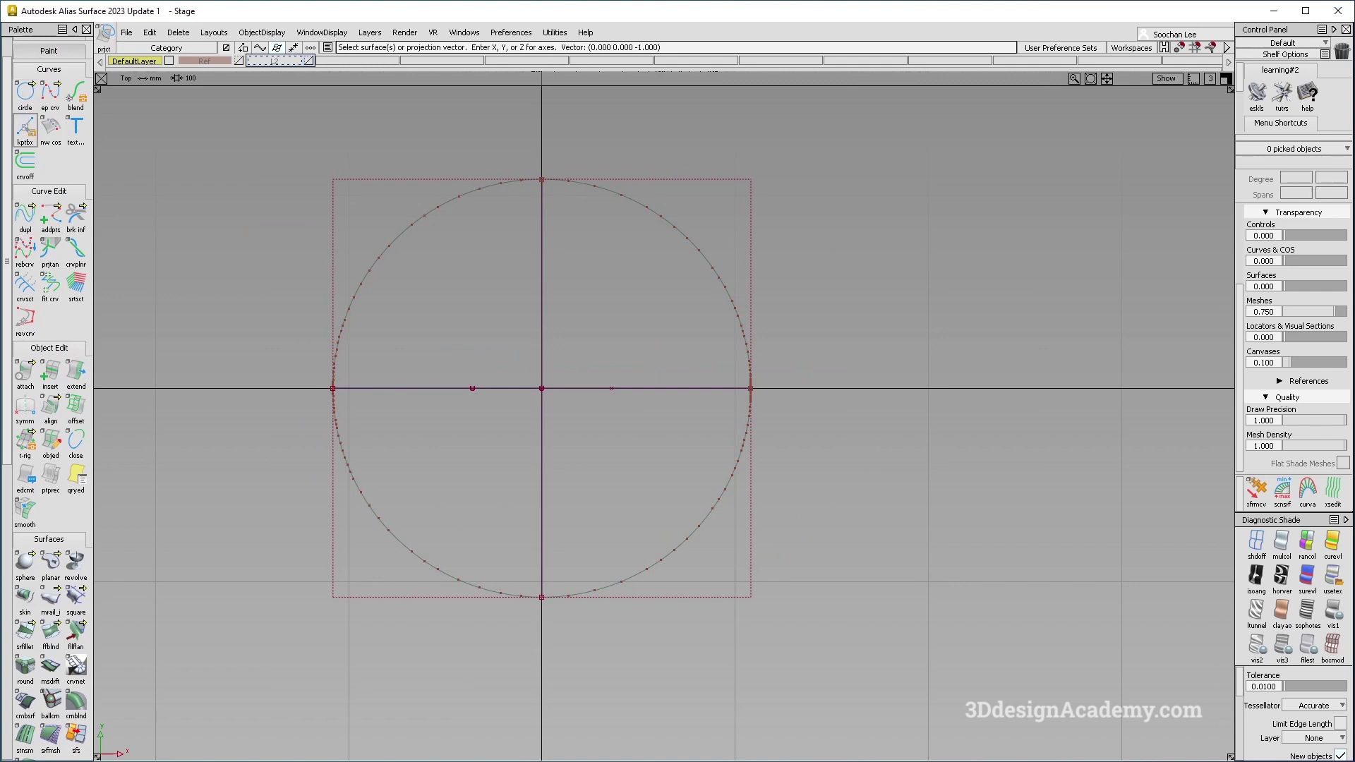
click(26, 129)
drag(685, 294, 176, 237)
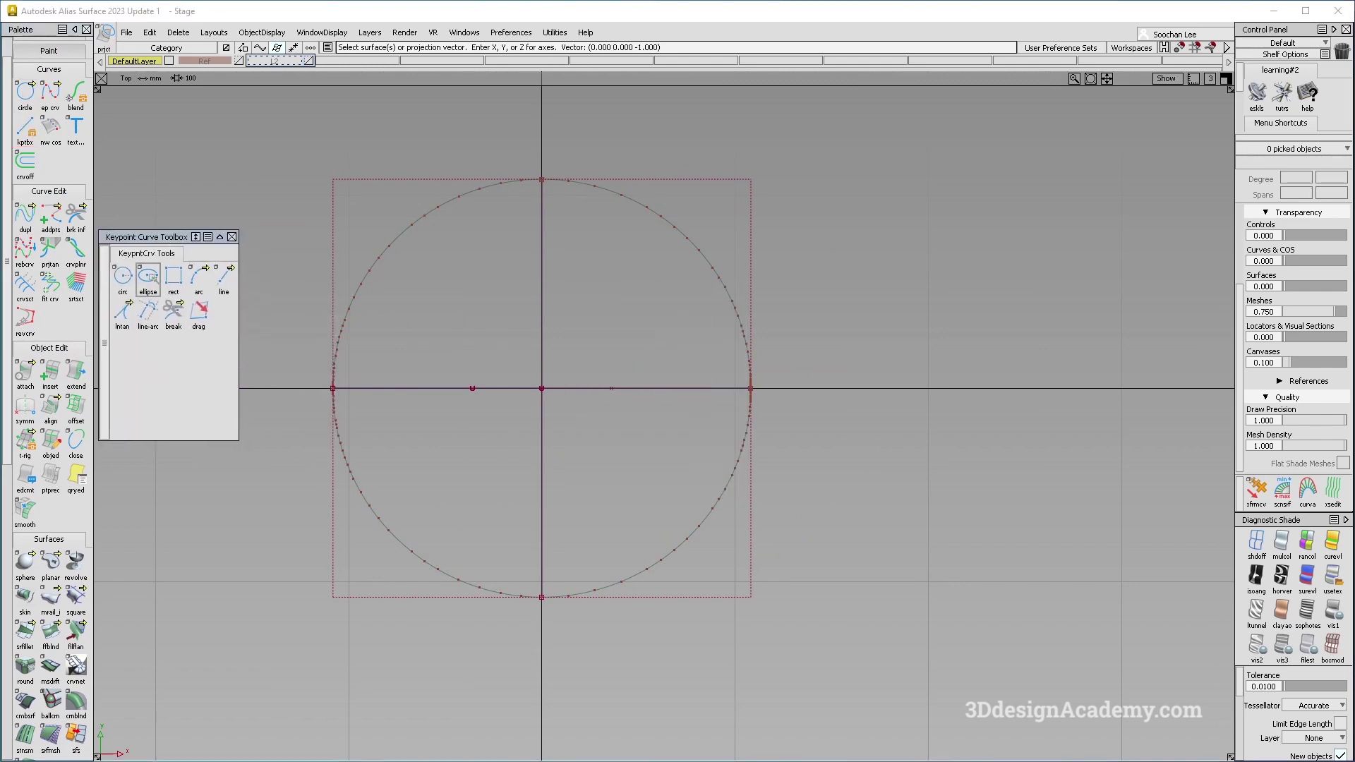
Try to draw a keypoint circle around the projected rim curve in the Top view, and delete it
click(541, 388)
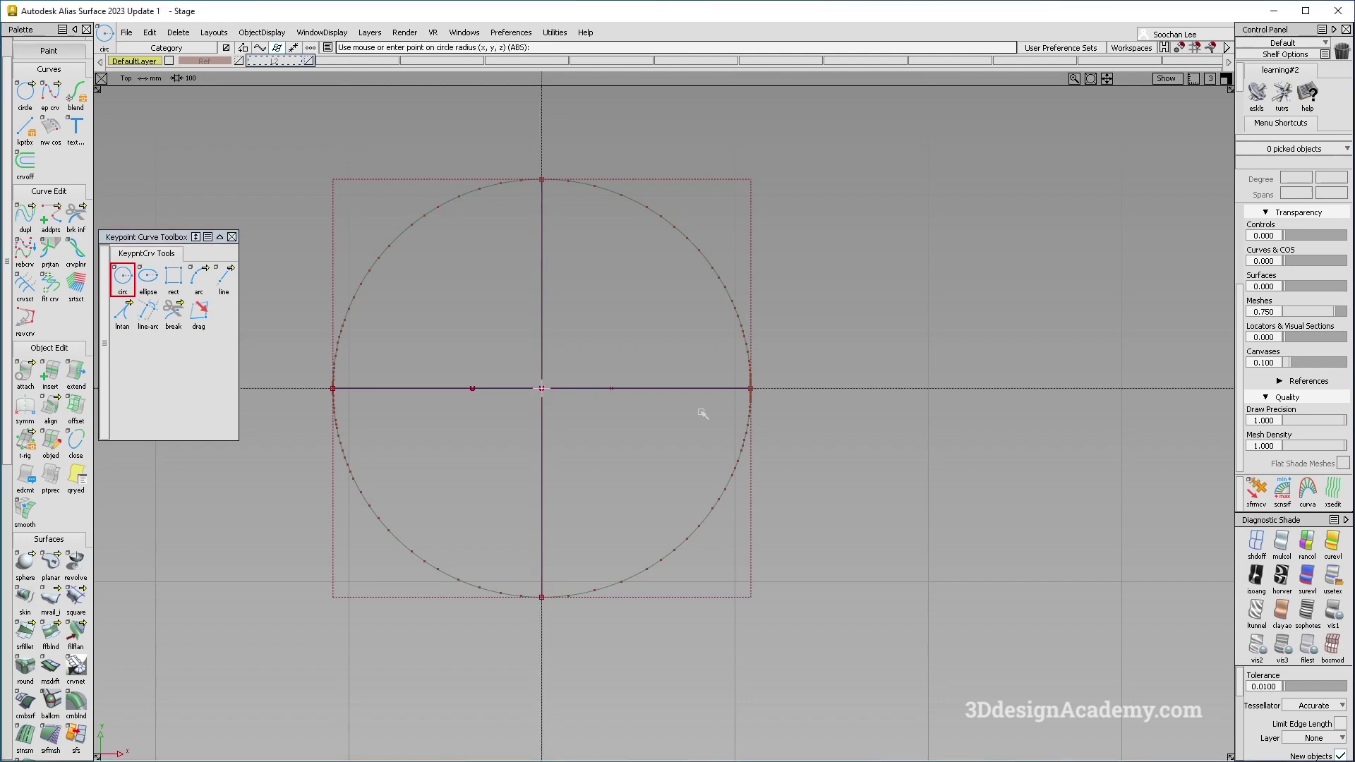
click(754, 397)
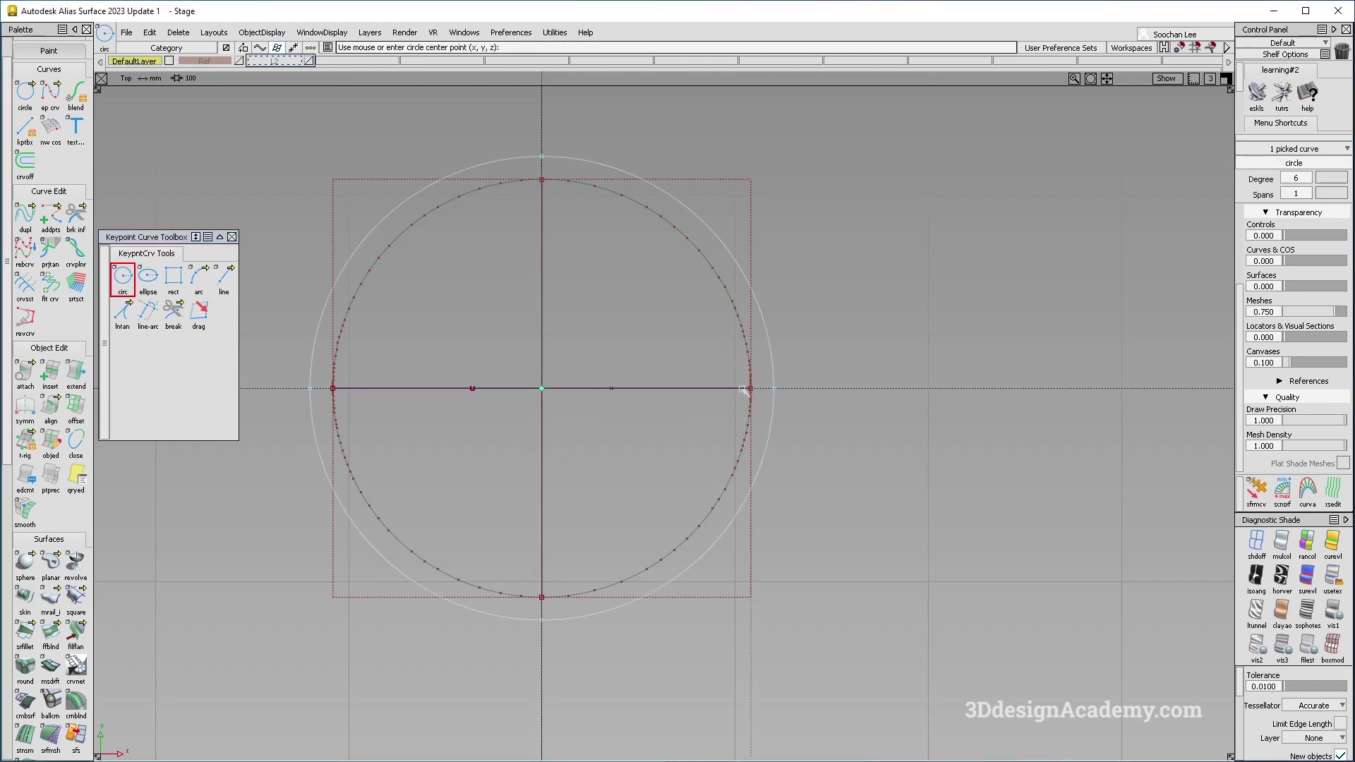
alt+shift+drag(723, 385, 745, 374)
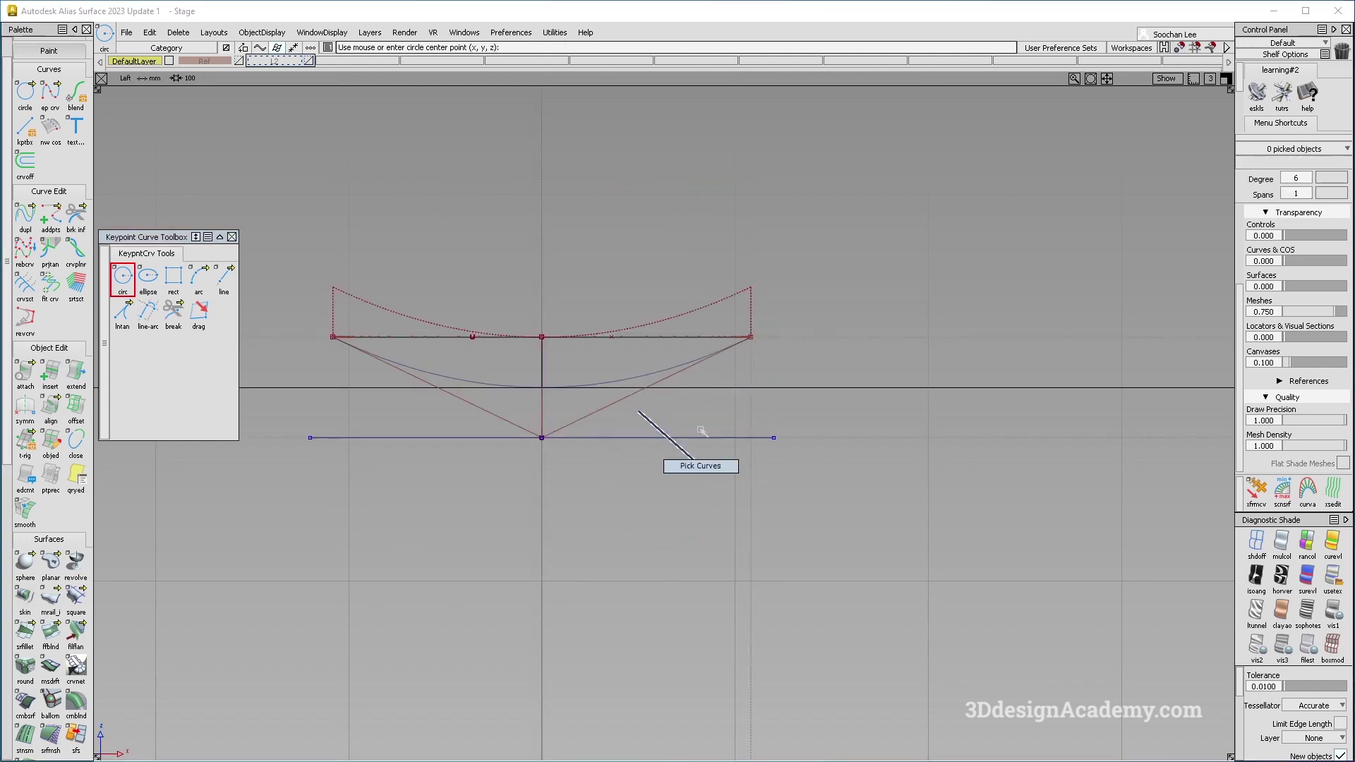
key(Delete)
key(Return)
Draw a keypoint circle centred on the profile curves' middle vertex, with its radius snapped to the profile curve's end in the Top view
click(123, 278)
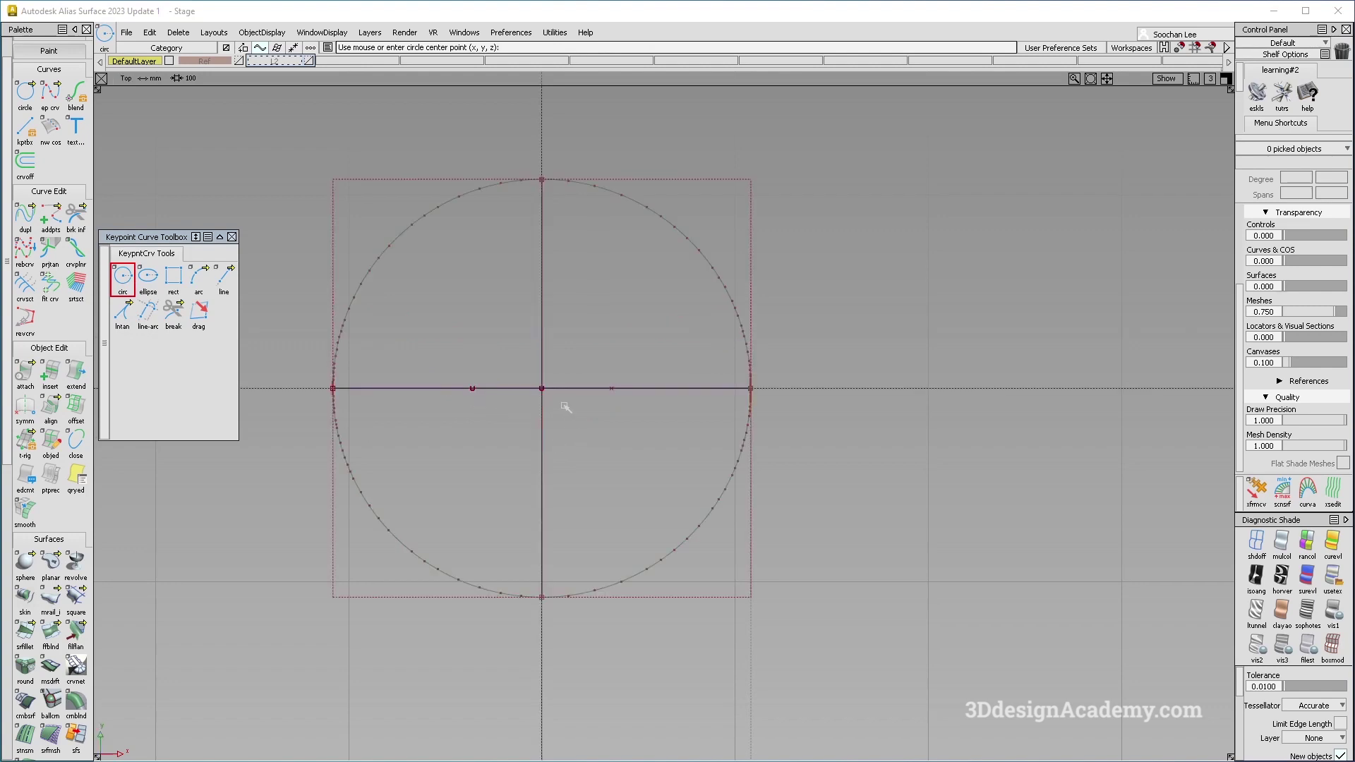
click(552, 398)
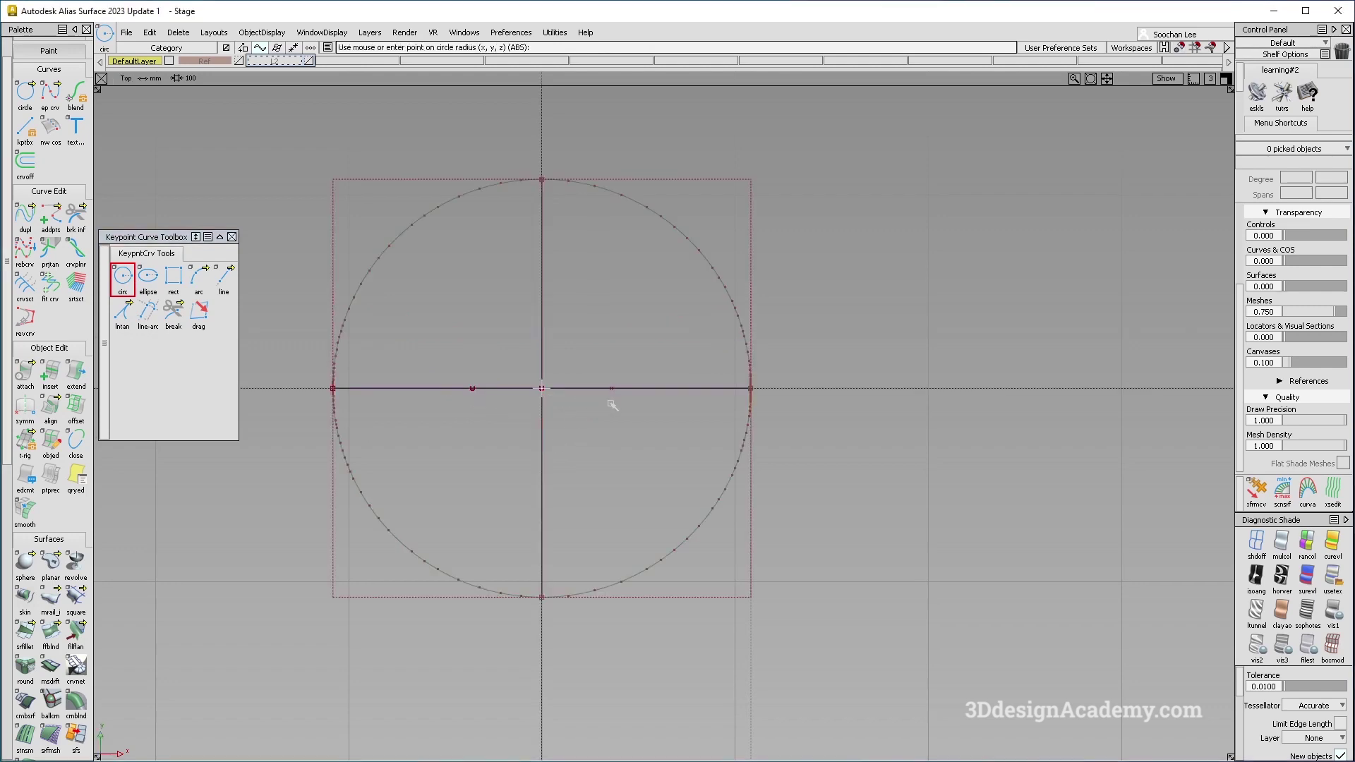
click(750, 396)
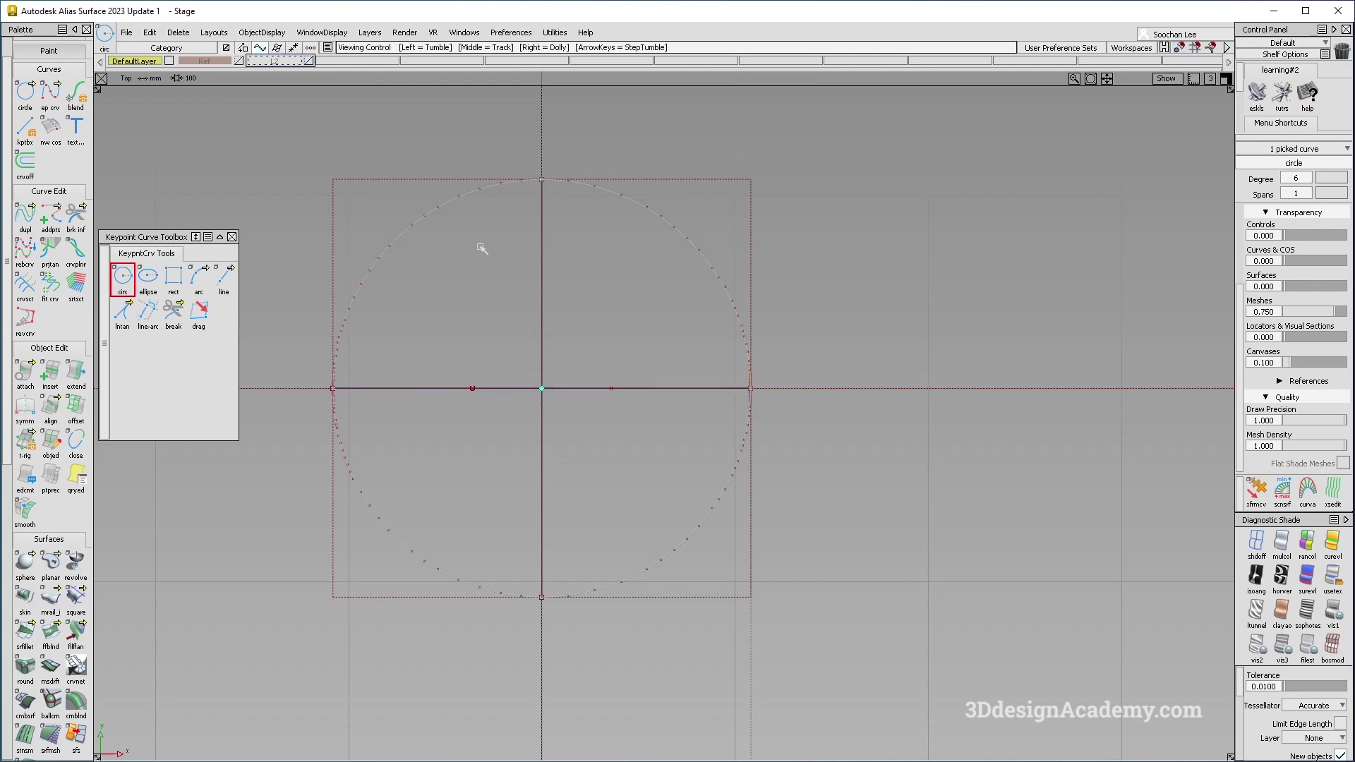
Compare the projected rim curve with the circle in close-up Top view and in perspective
alt+shift+drag(384, 226, 438, 242)
alt+shift+right_drag(438, 242, 550, 292)
alt+shift+middle_drag(777, 408, 828, 344)
key(F4)
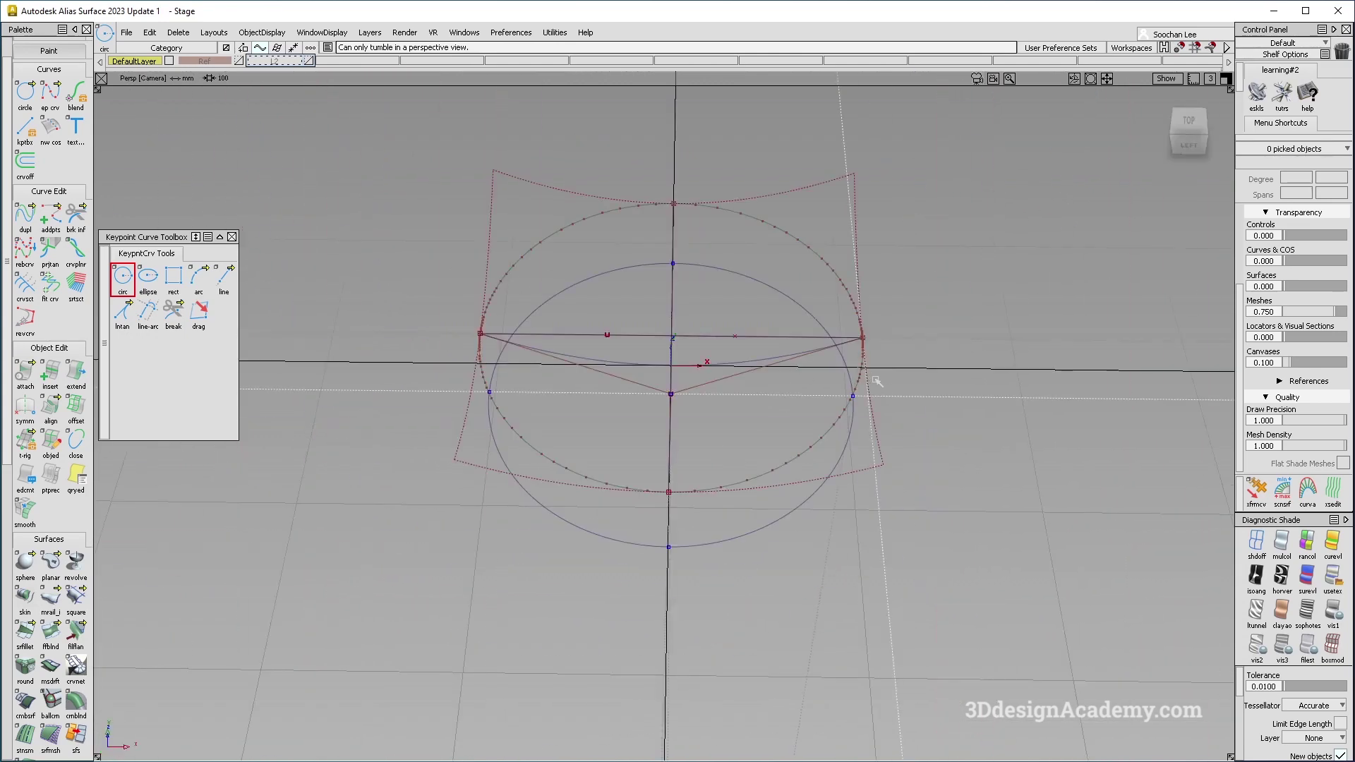
alt+shift+drag(874, 387, 810, 412)
click(769, 302)
click(811, 413)
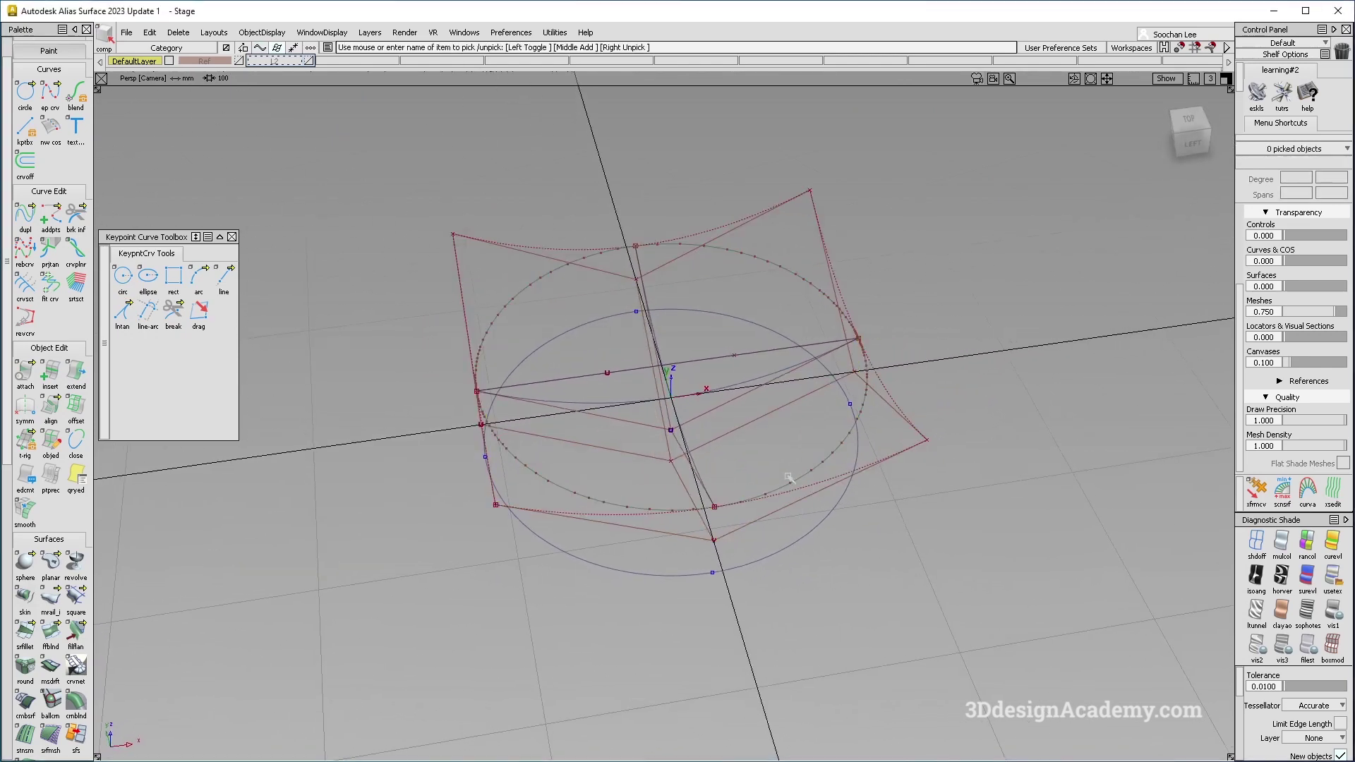
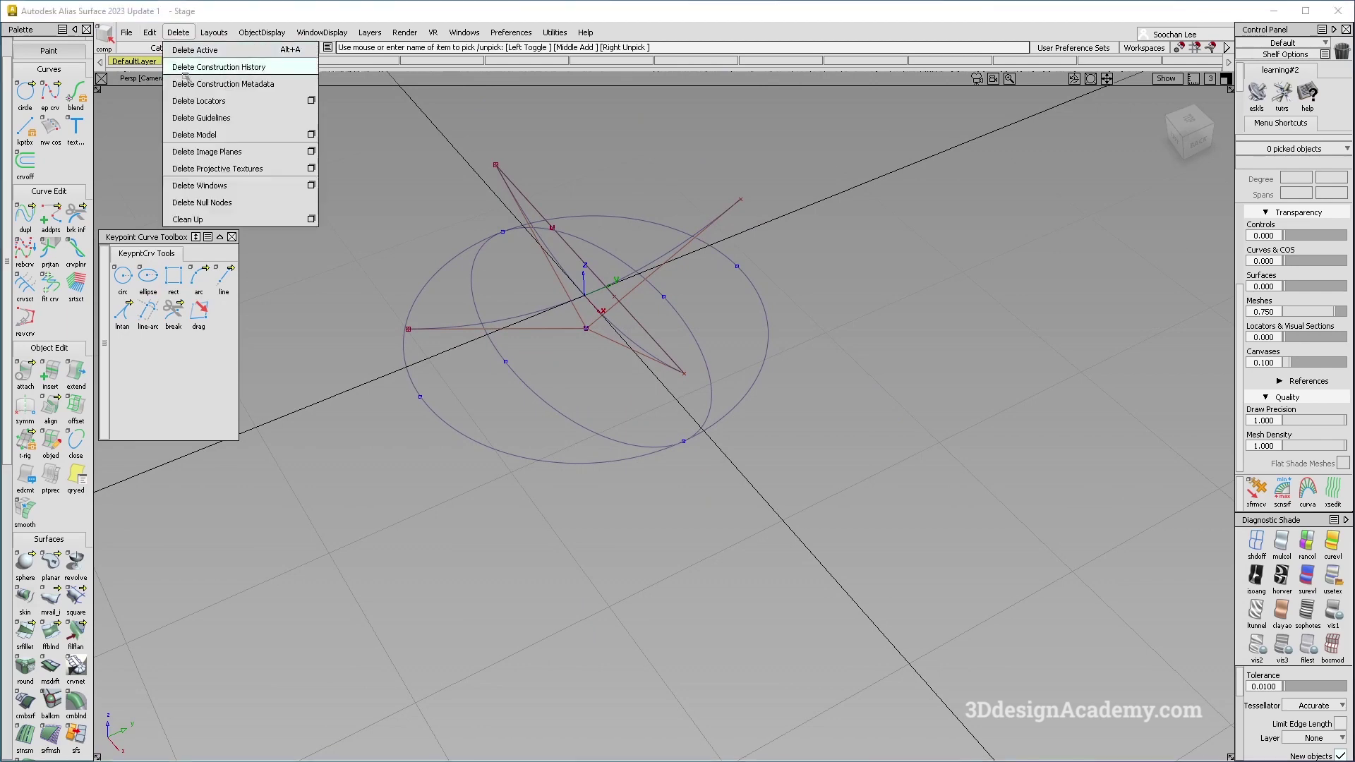
Delete the guidelines and pick the profile curve running along Y
click(211, 115)
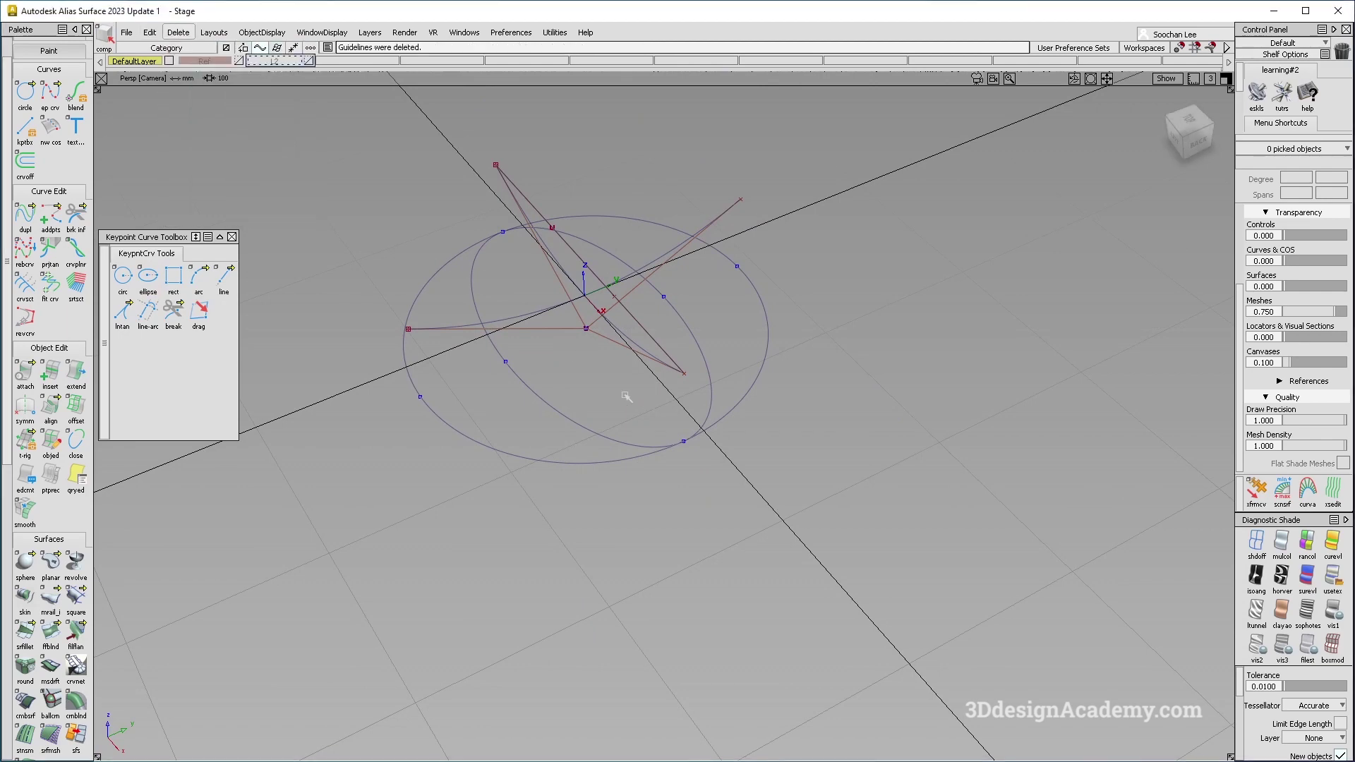
click(557, 327)
alt+shift+drag(556, 328, 750, 409)
key(F9)
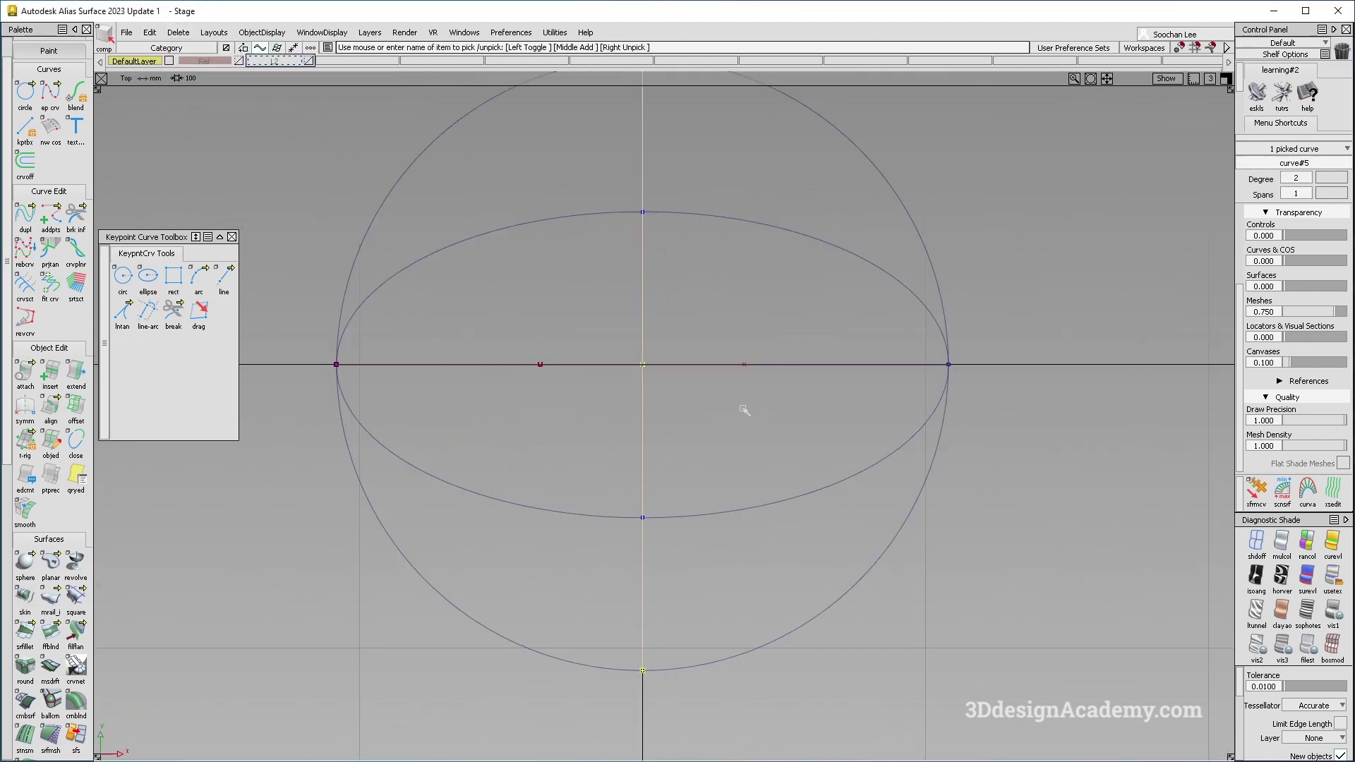
Try to snap the Y profile curve's end CV onto the ellipse in the Top view, and undo the move
ctrl+shift+drag(642, 659, 559, 644)
click(642, 671)
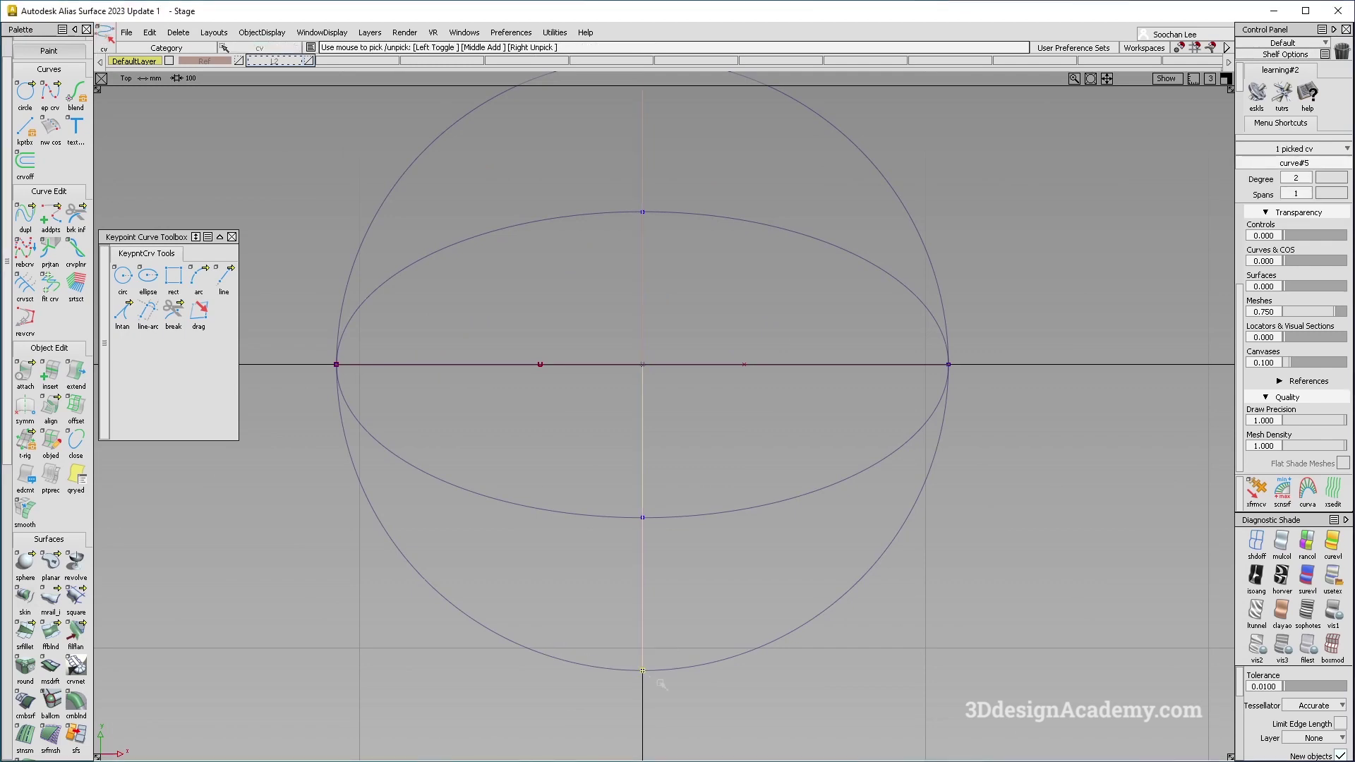
key(m)
ctrl+alt+drag(661, 570, 664, 536)
key(F8)
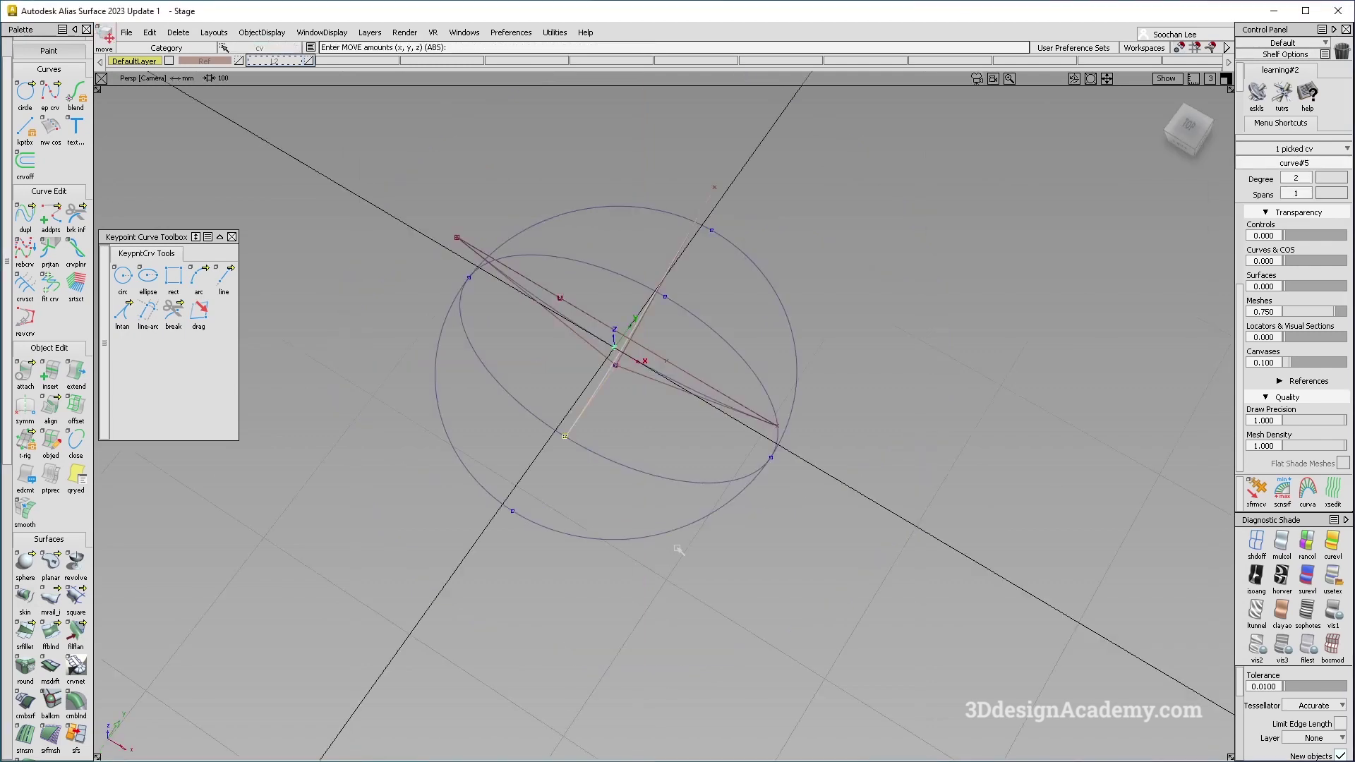
alt+shift+drag(704, 484, 1058, 211)
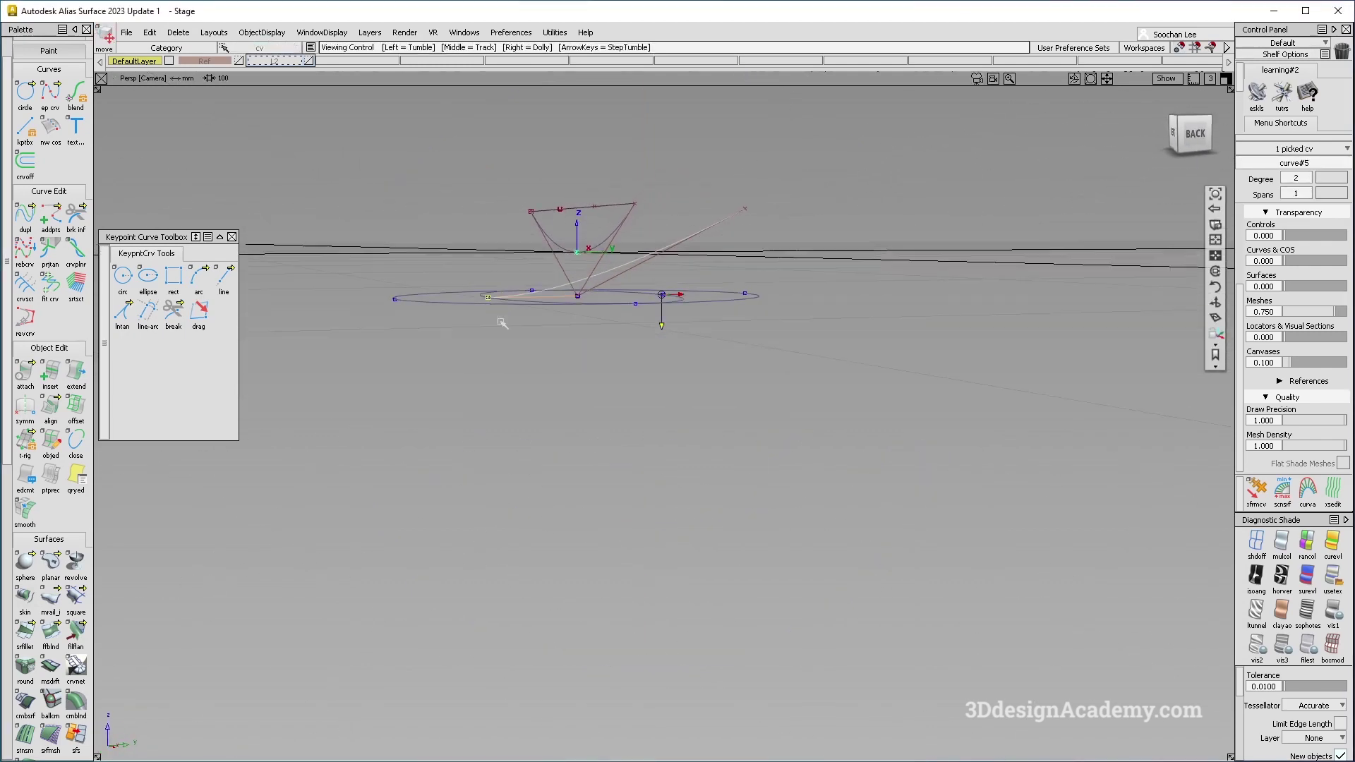
click(1190, 132)
Move the ellipse vertically to the height of the profile curve's upper ends in the Back view
ctrl+shift+right_drag(590, 302, 559, 398)
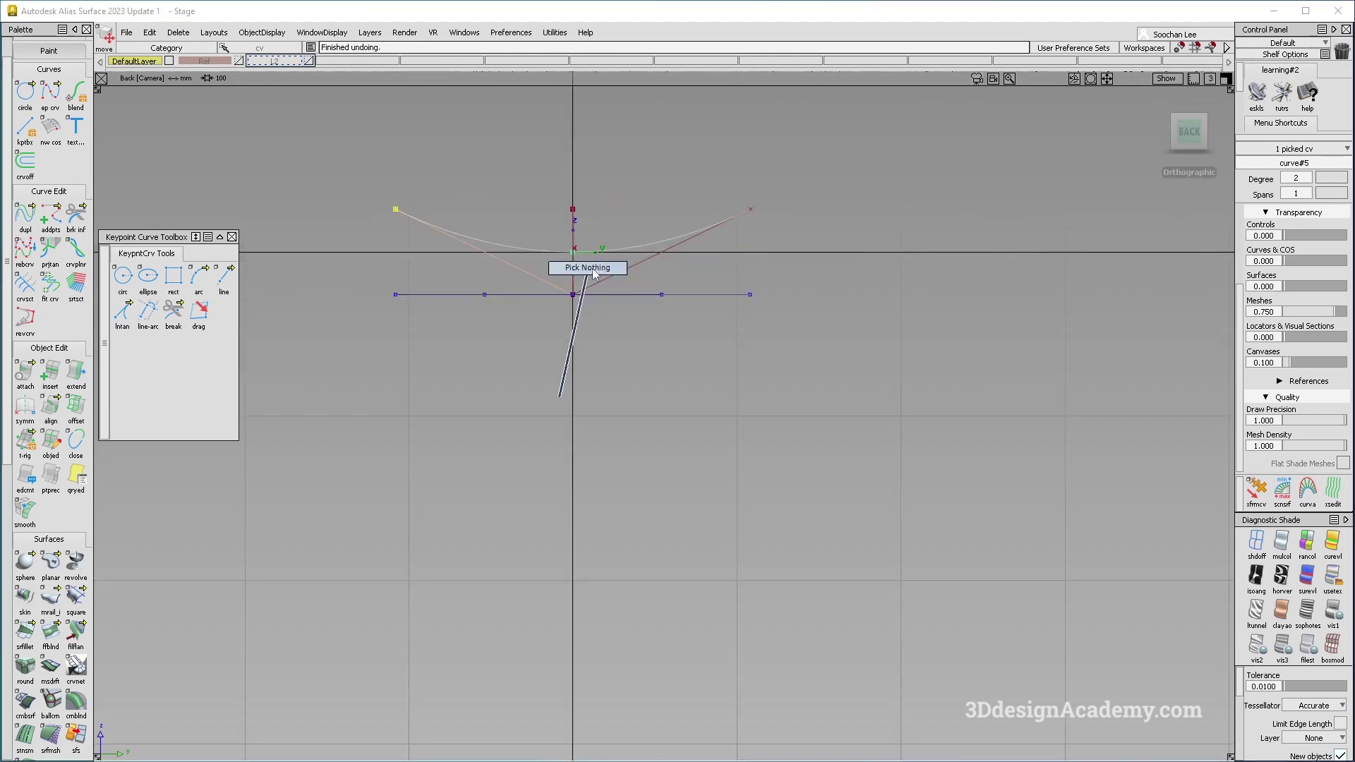
click(630, 300)
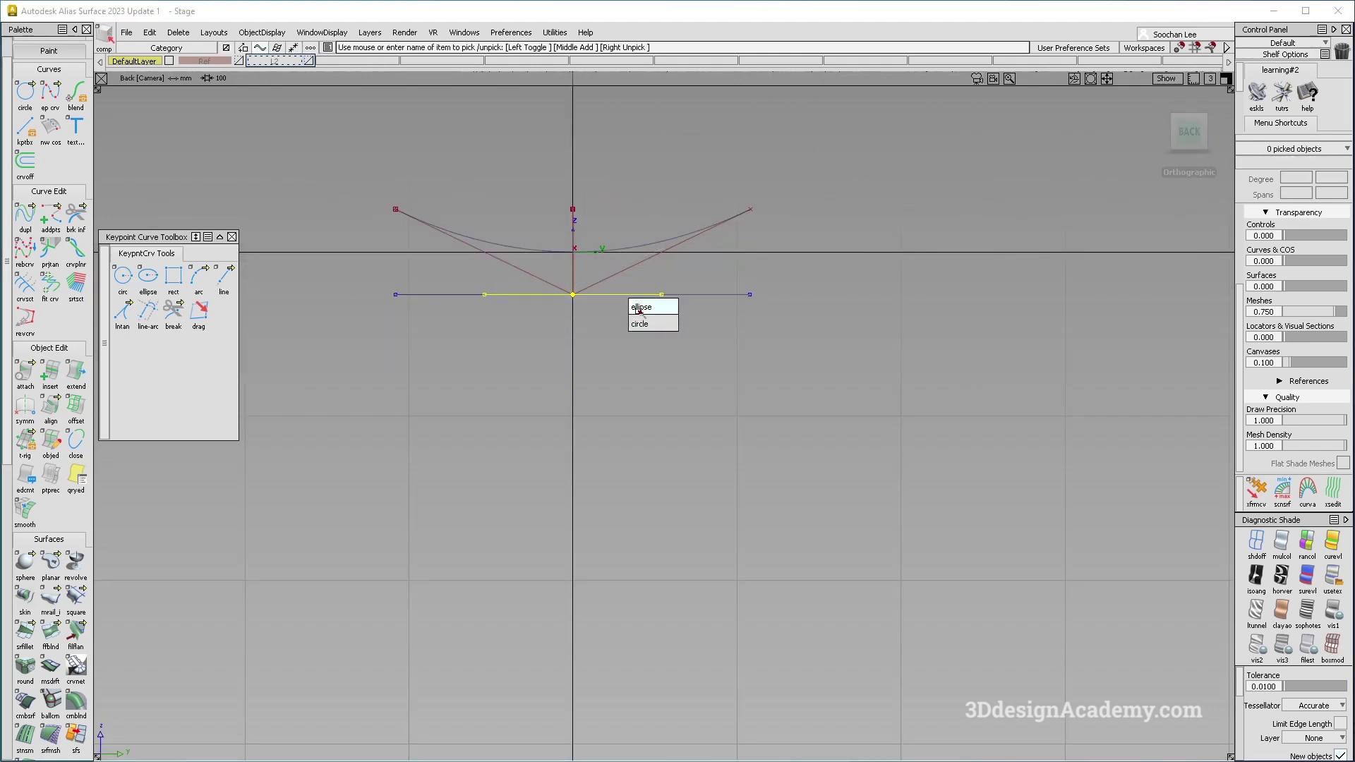
click(637, 315)
ctrl+shift+right_drag(614, 290, 599, 210)
Make the Y profile curve symmetric and move its end CV onto the ellipse so both ends meet it
click(458, 244)
click(455, 236)
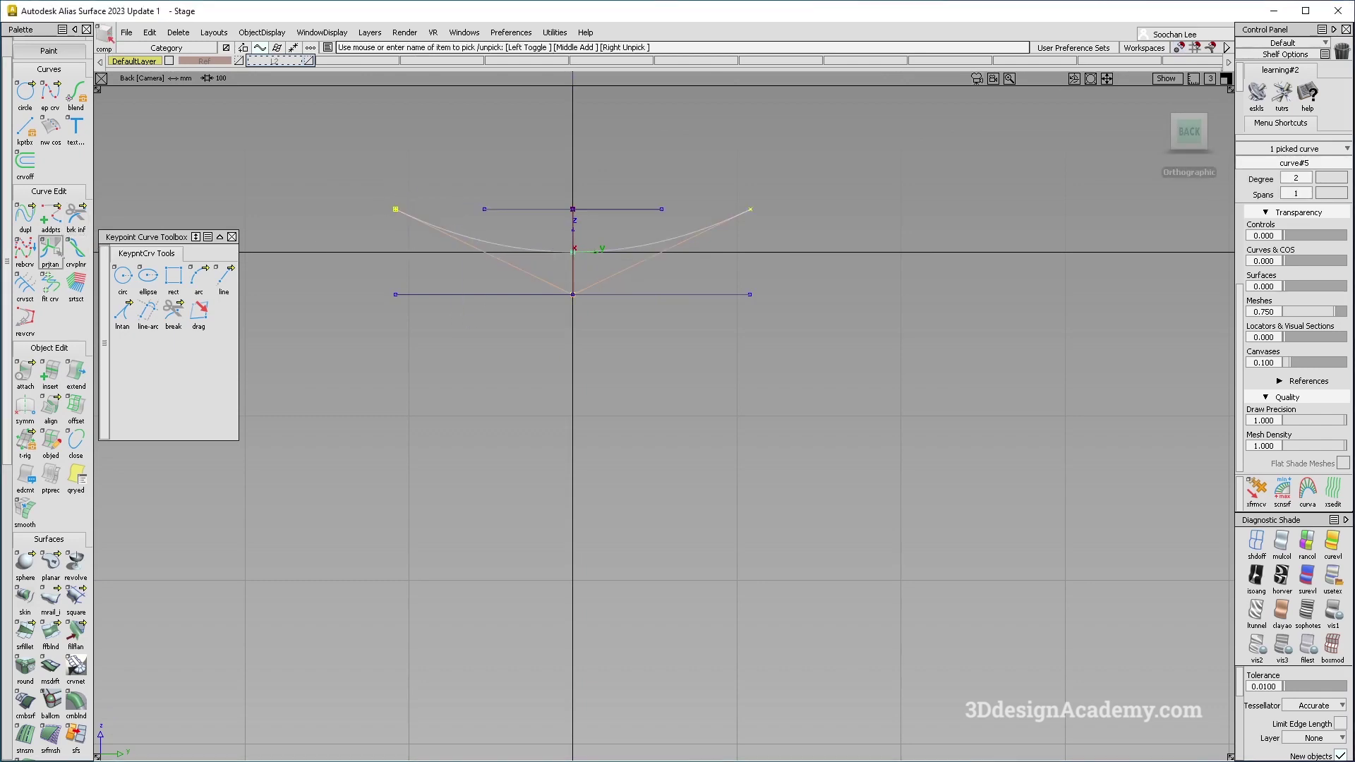
click(24, 409)
drag(344, 189, 411, 227)
ctrl+shift+right_drag(478, 268, 484, 195)
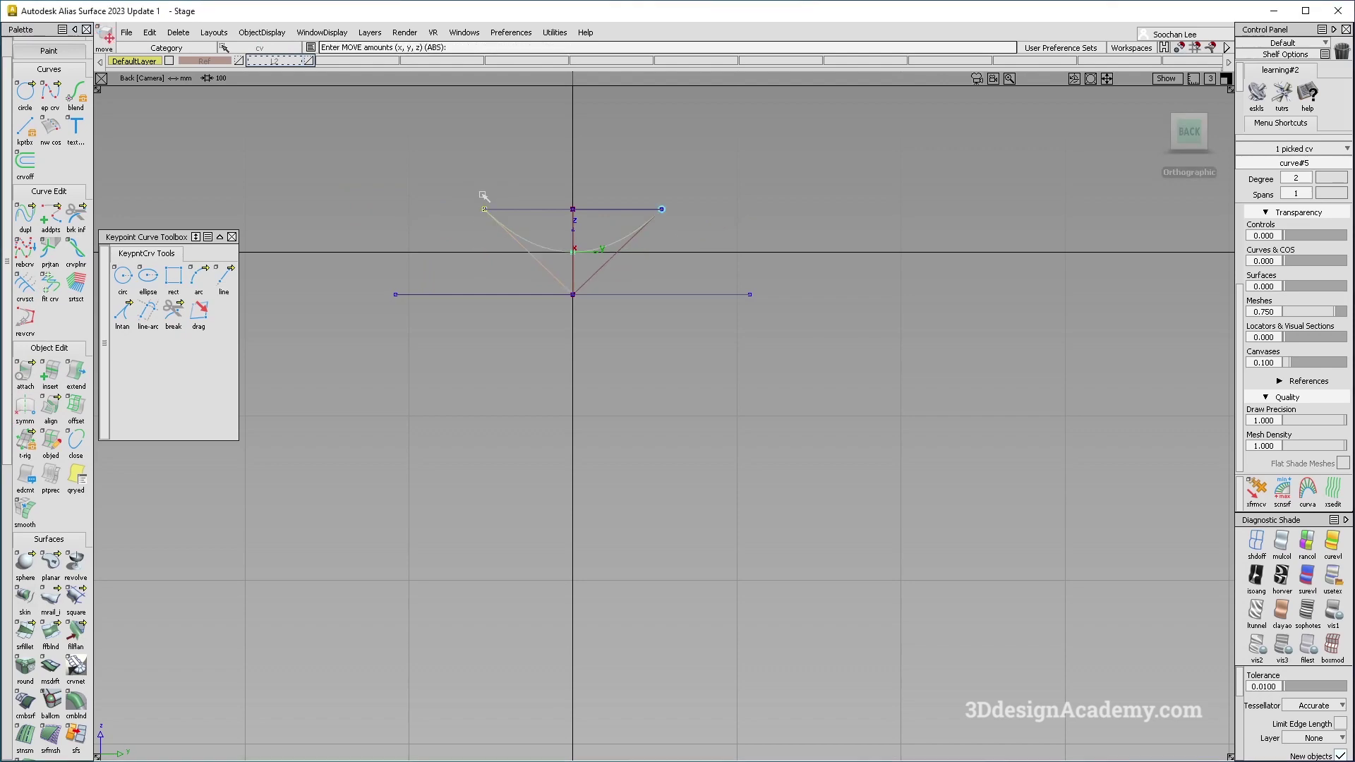
Build a monorail surface with the X profile curve as generation curve and the narrowed Y profile curve as rail
mouse_move(631, 330)
alt+shift+mouse_down()
mouse_move(696, 366)
mouse_move(735, 278)
mouse_move(613, 315)
alt+shift+mouse_up()
alt+shift+drag(493, 385, 620, 428)
alt+shift+right_drag(620, 429, 613, 435)
alt+shift+middle_drag(473, 508, 547, 467)
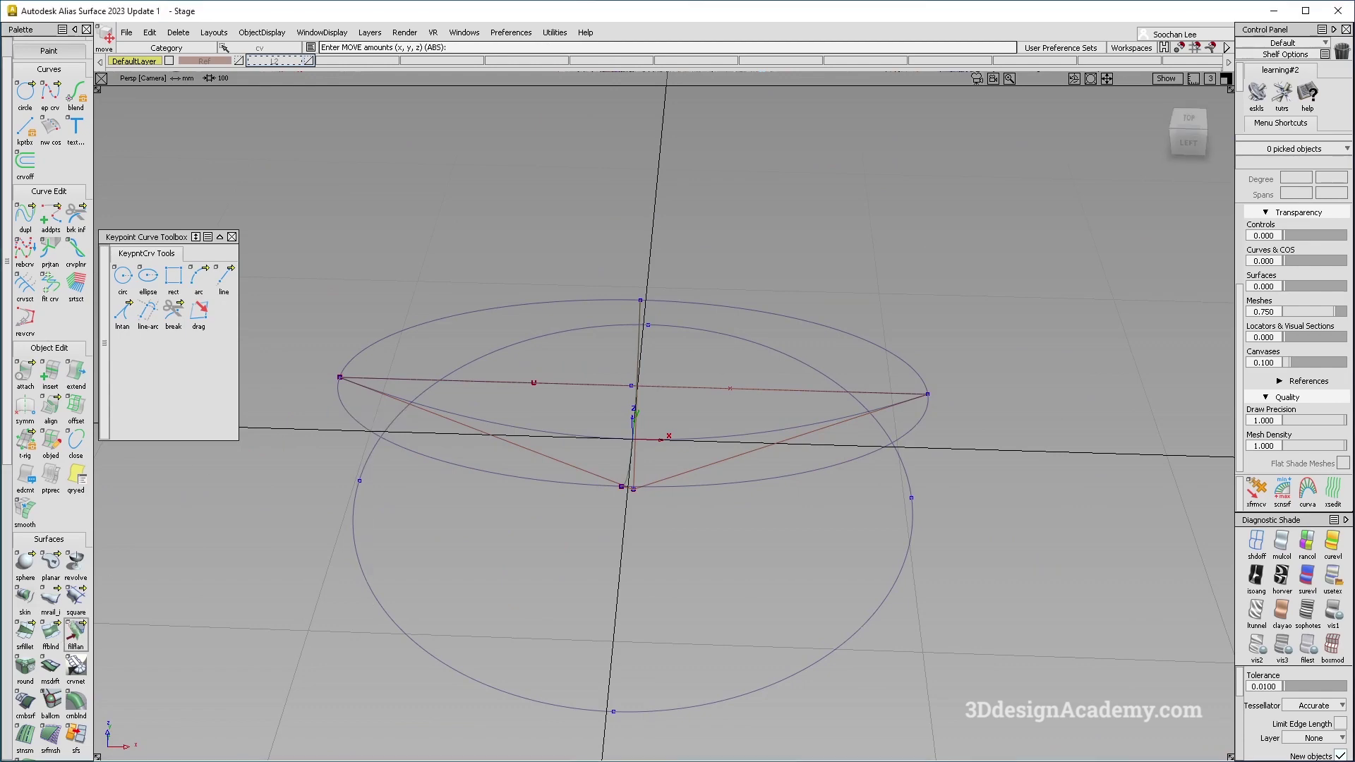
click(50, 598)
alt+shift+drag(646, 436, 592, 431)
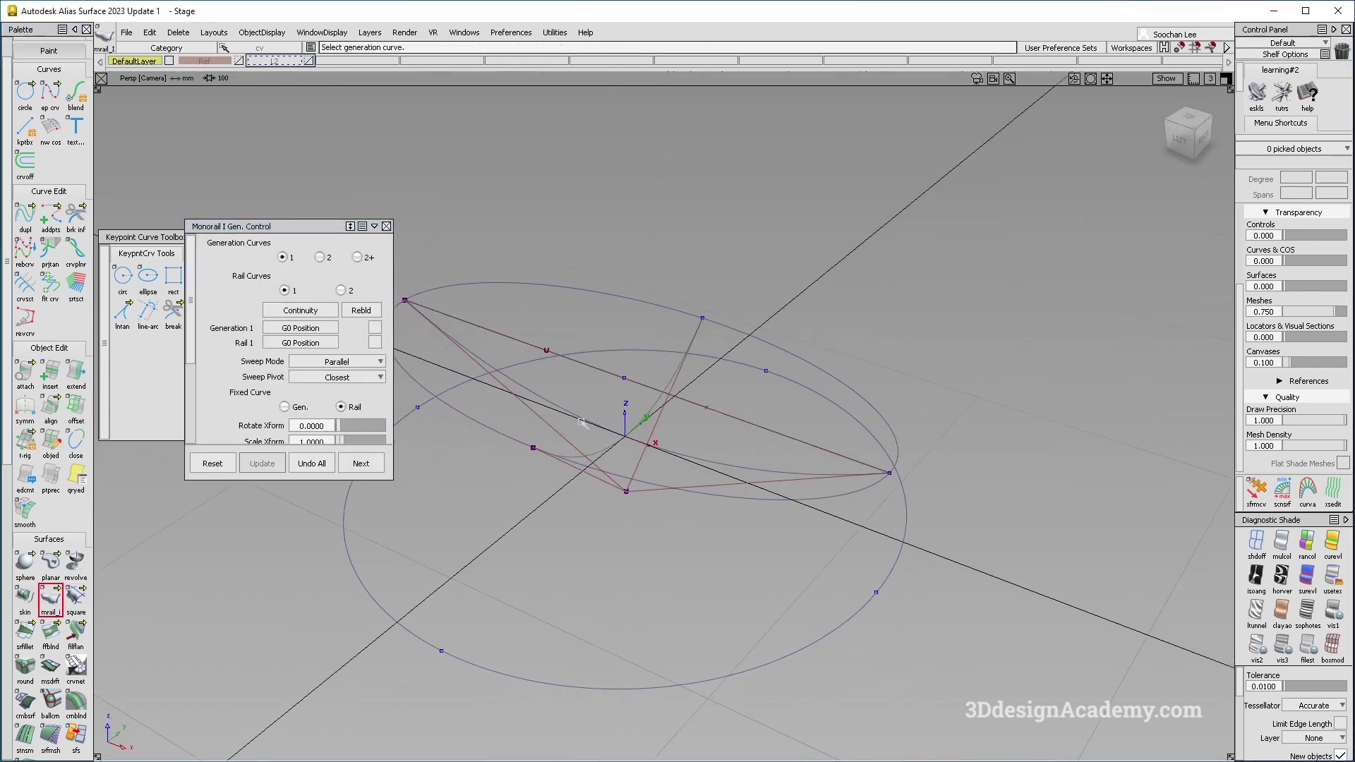
click(569, 416)
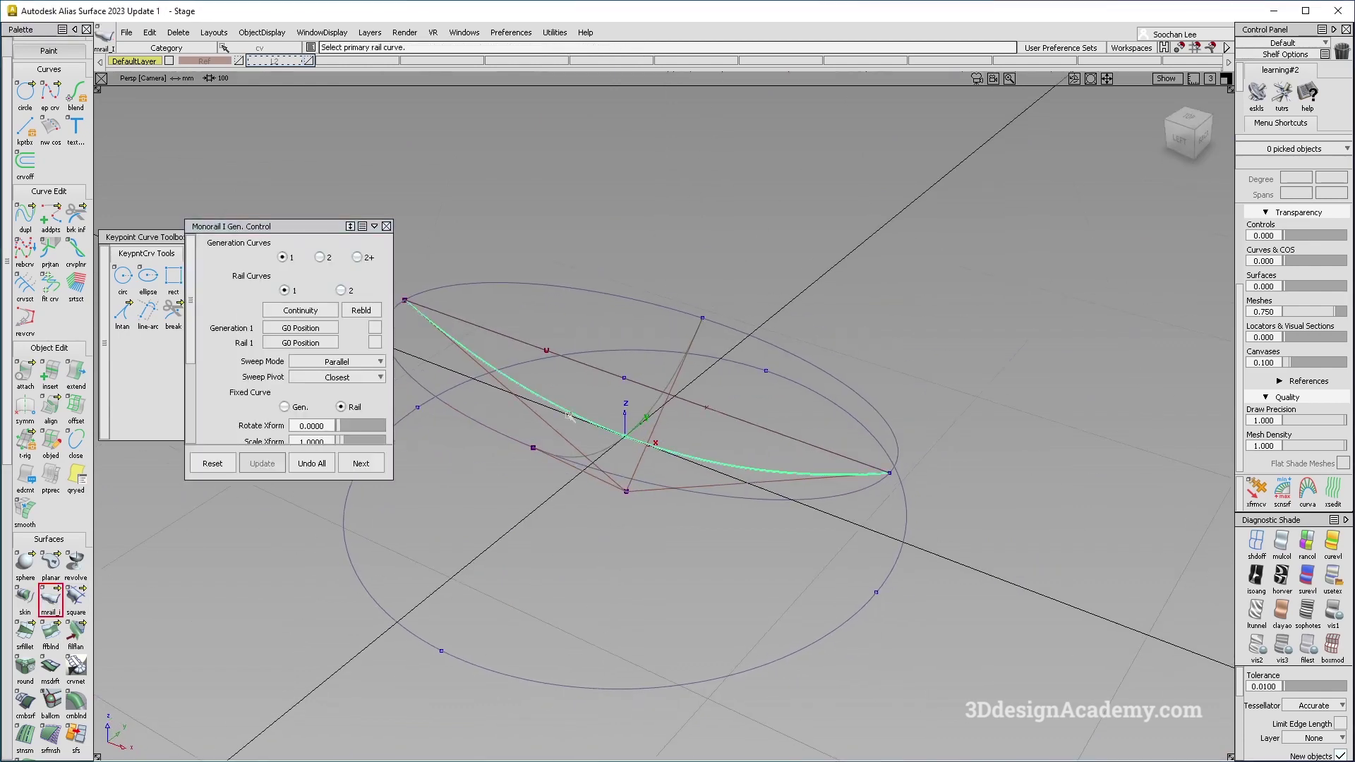
click(598, 454)
alt+shift+drag(605, 461, 838, 566)
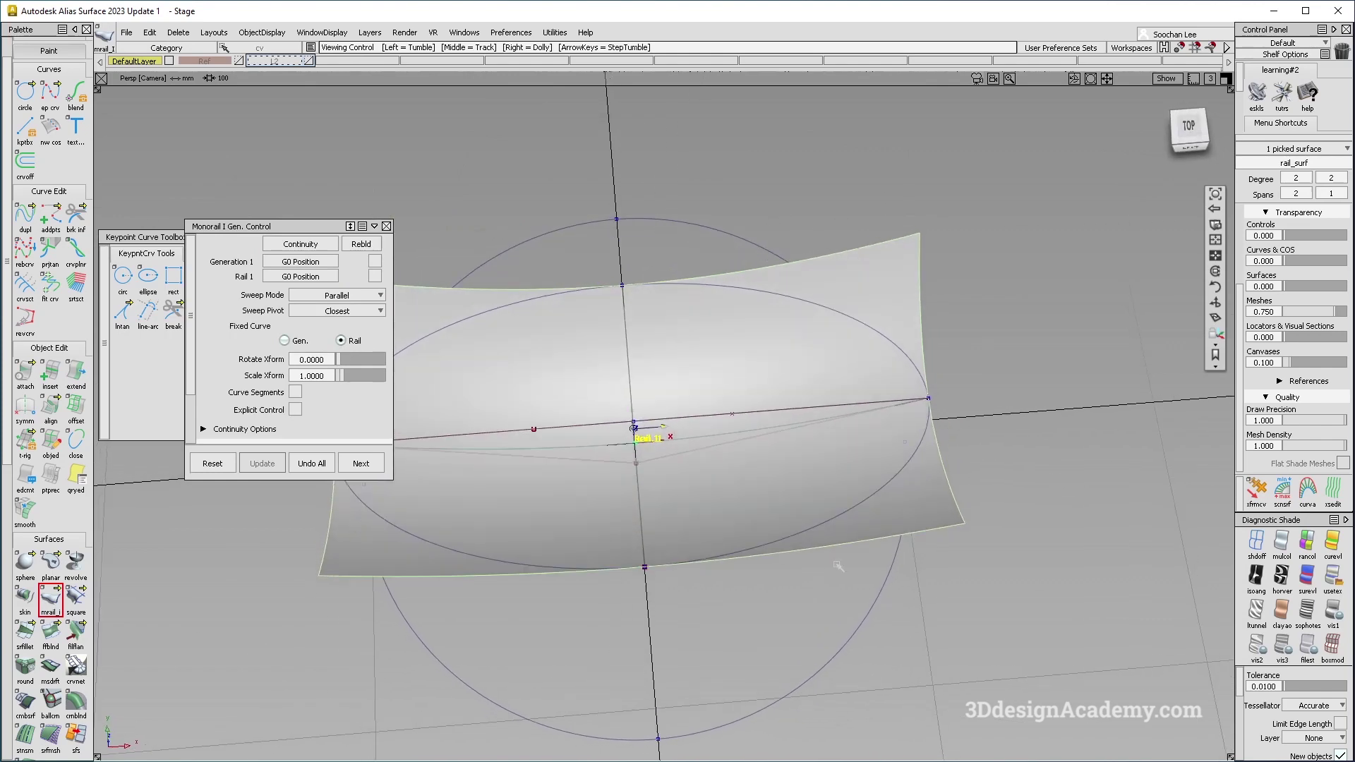
Reduce the rail surface's two-span direction to 1 span, and clear the selection
click(1309, 195)
click(1310, 238)
click(611, 463)
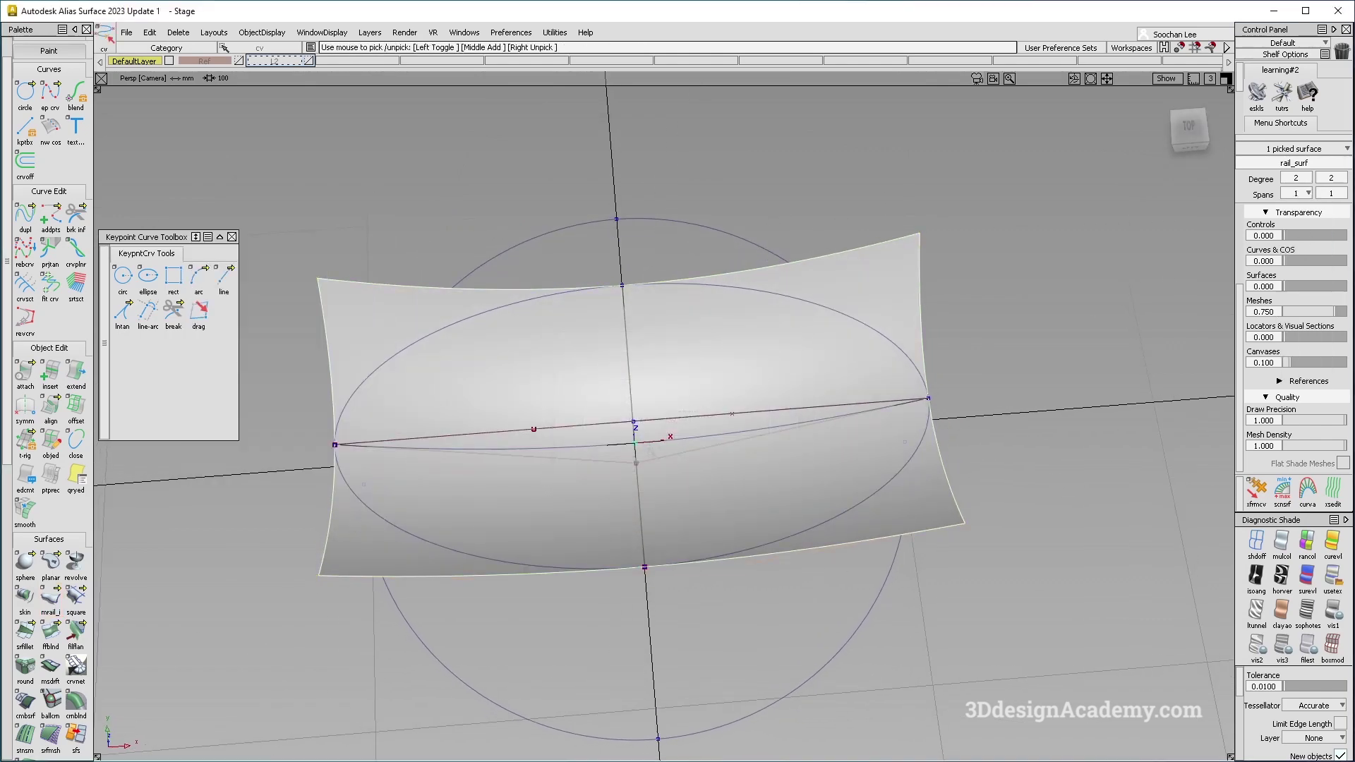
alt+shift+drag(635, 426, 681, 404)
key(ctrl+shift+n)
Project the straight curve (curve#6) onto the new rail surface along the Left view direction as a curve on surface
key(F10)
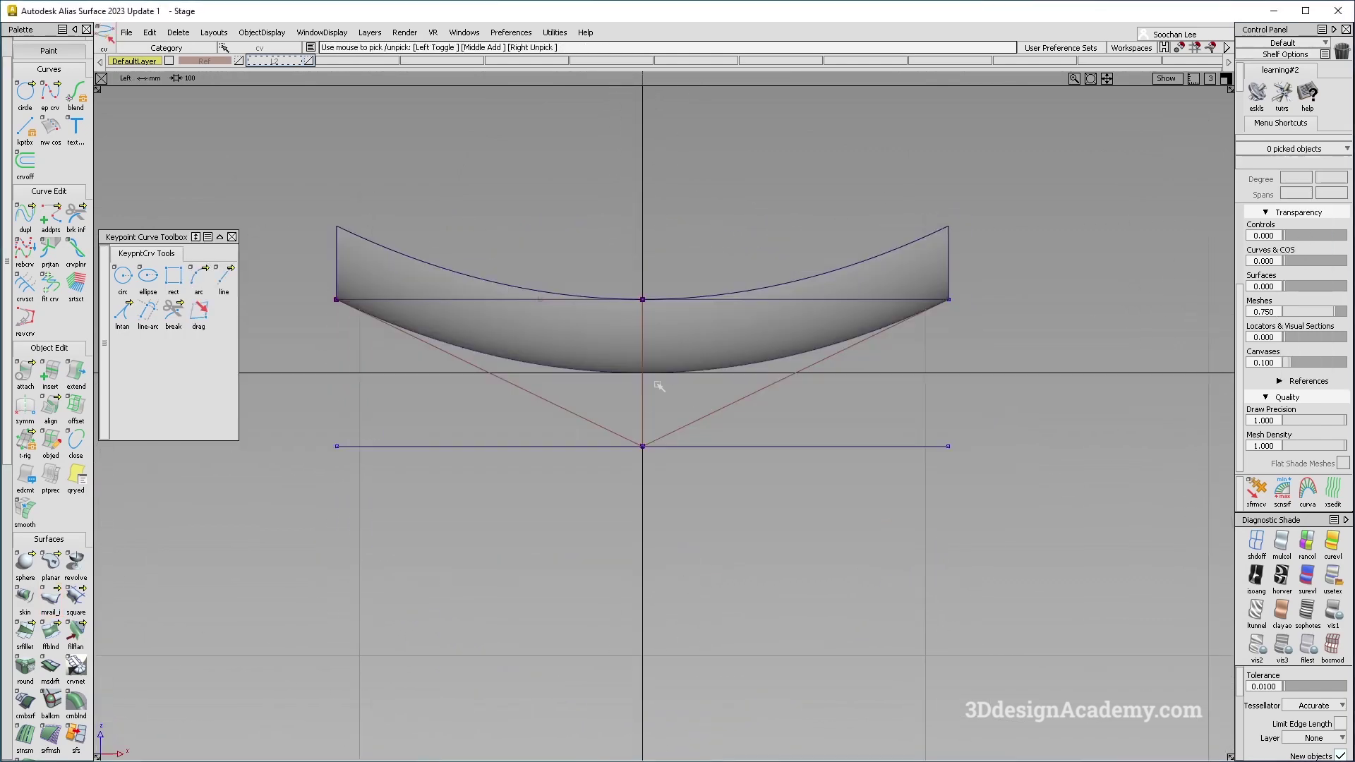
alt+shift+middle_drag(669, 388, 666, 426)
scroll(11, 680, down, 2)
click(25, 734)
click(792, 353)
click(820, 344)
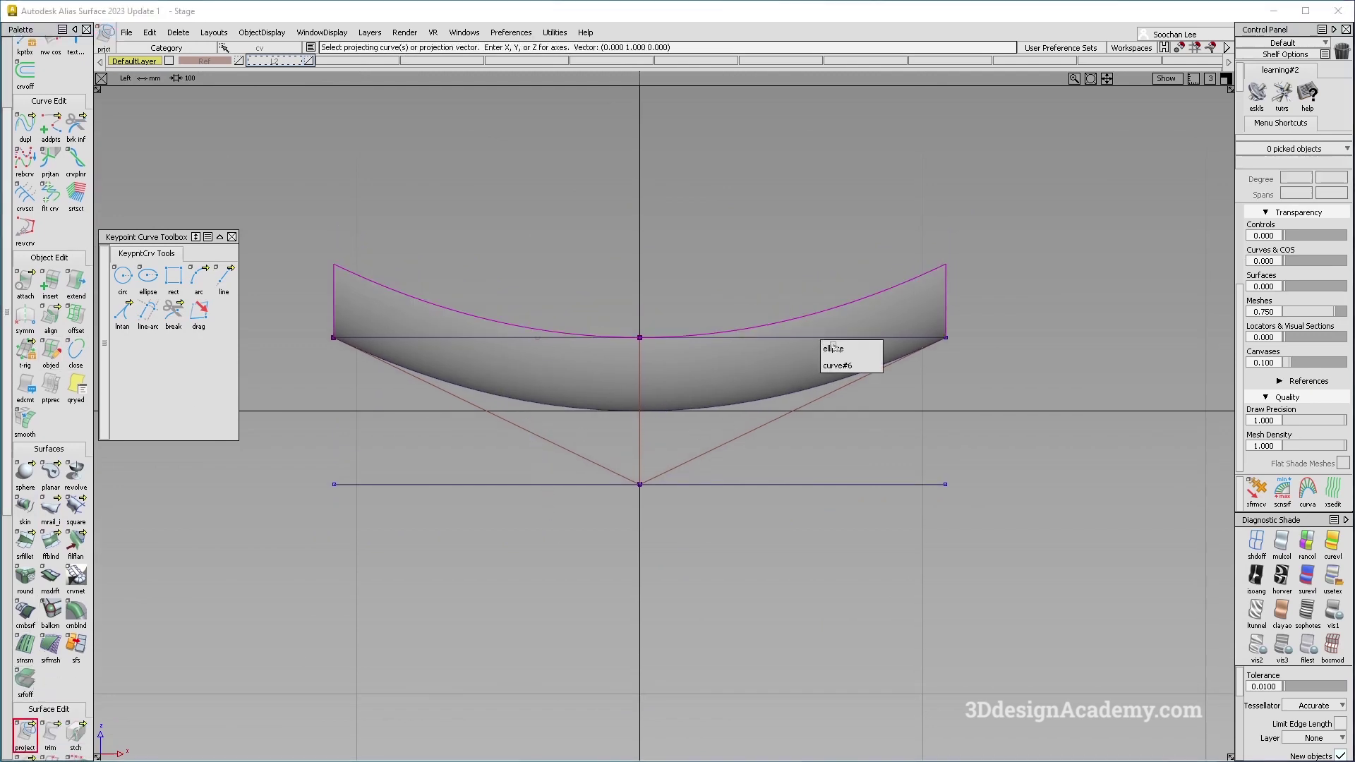
click(827, 368)
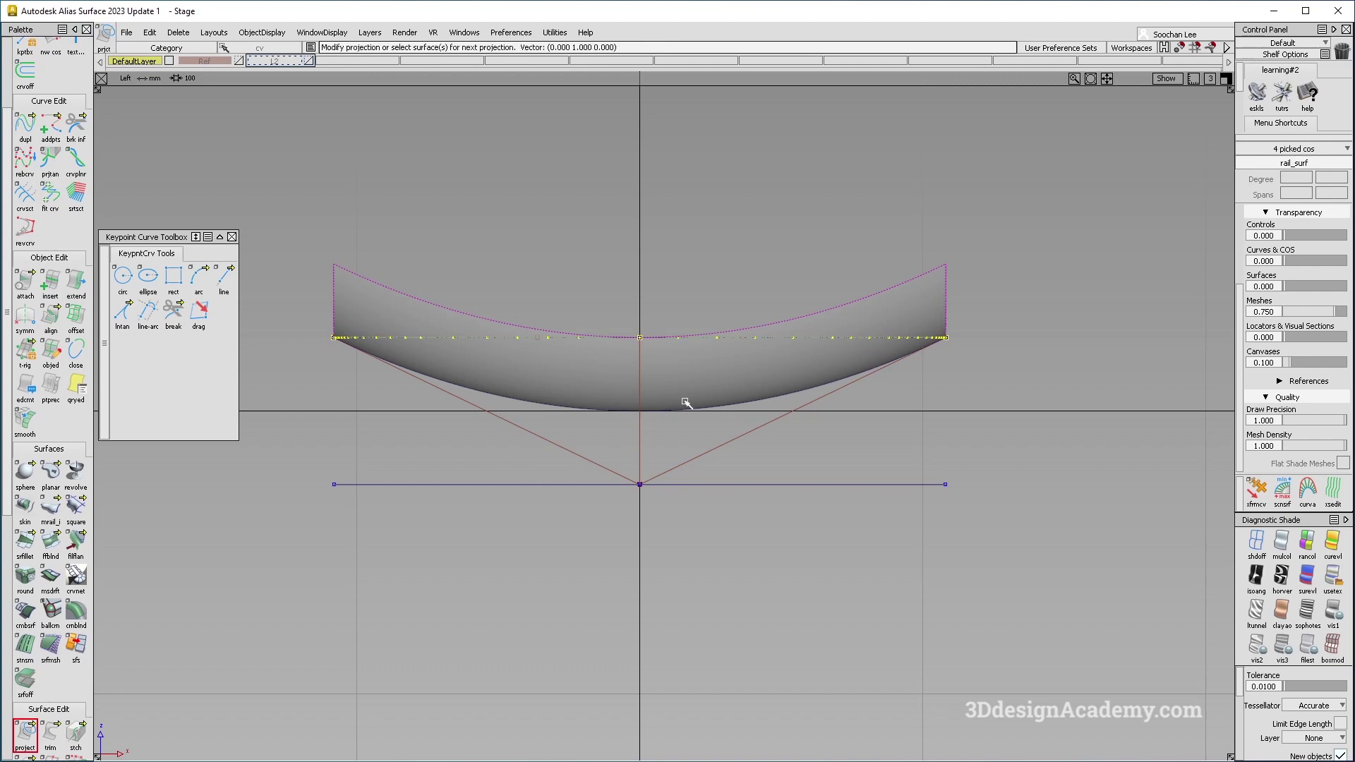
Compare the projected rim curve with the ellipse in close-up Top view and from several perspective angles
key(F1)
alt+shift+click(447, 242)
alt+shift+right_drag(448, 242, 529, 357)
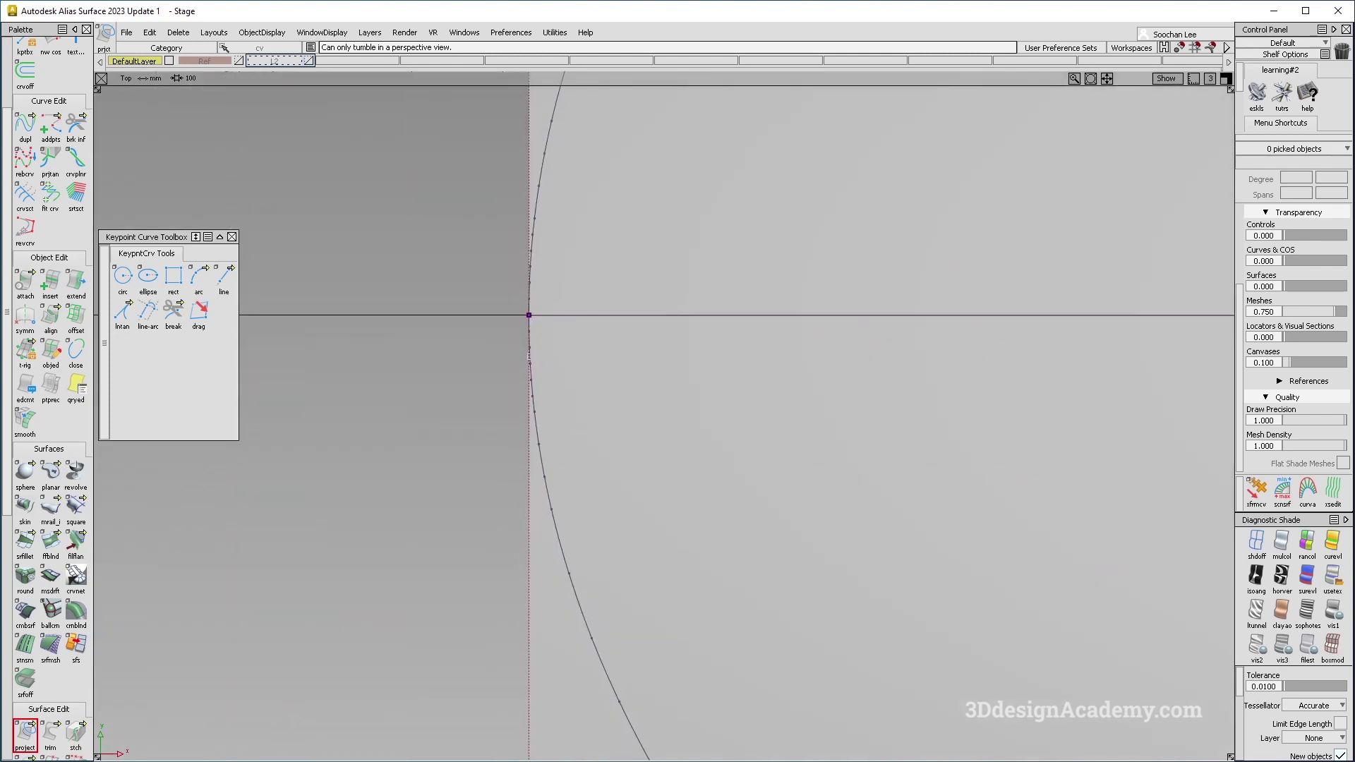
alt+shift+right_drag(538, 443, 492, 338)
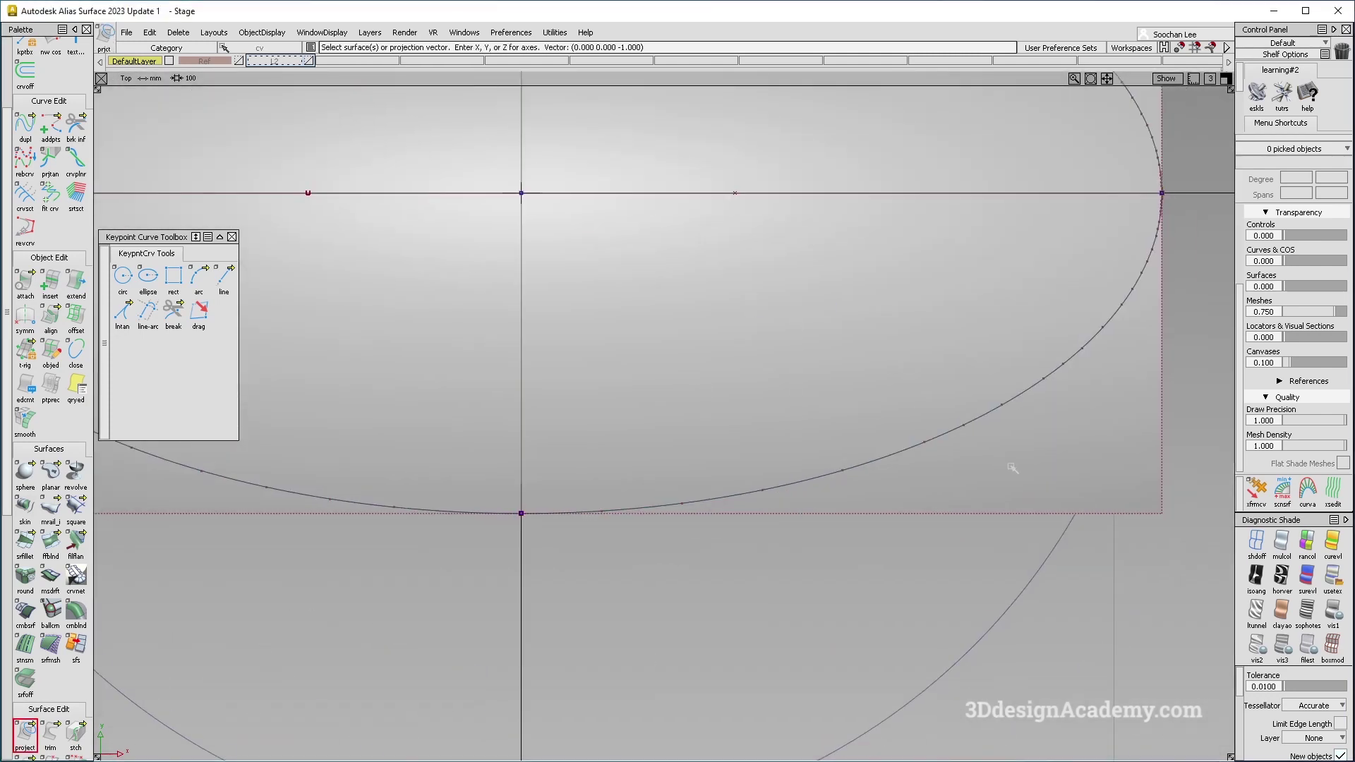
key(F12)
alt+shift+drag(822, 492, 695, 426)
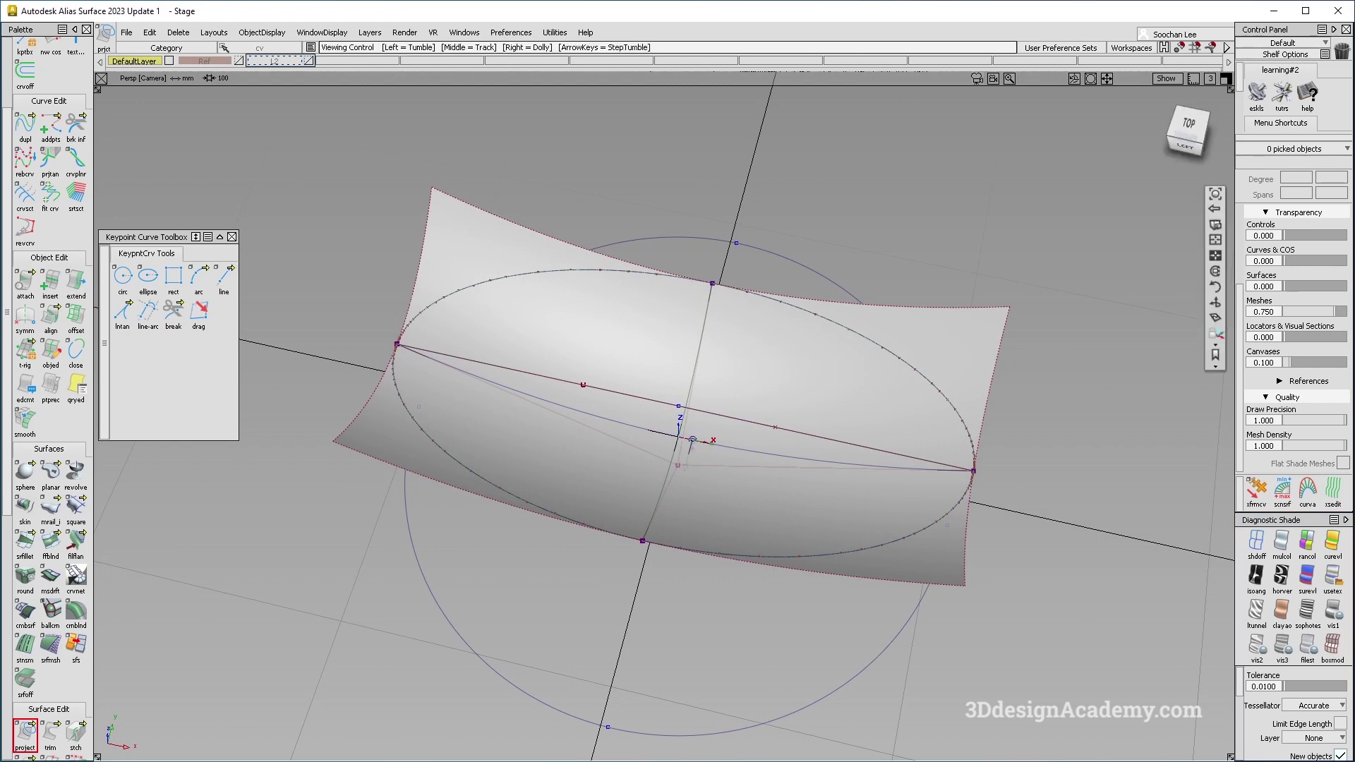
alt+shift+drag(691, 423, 696, 426)
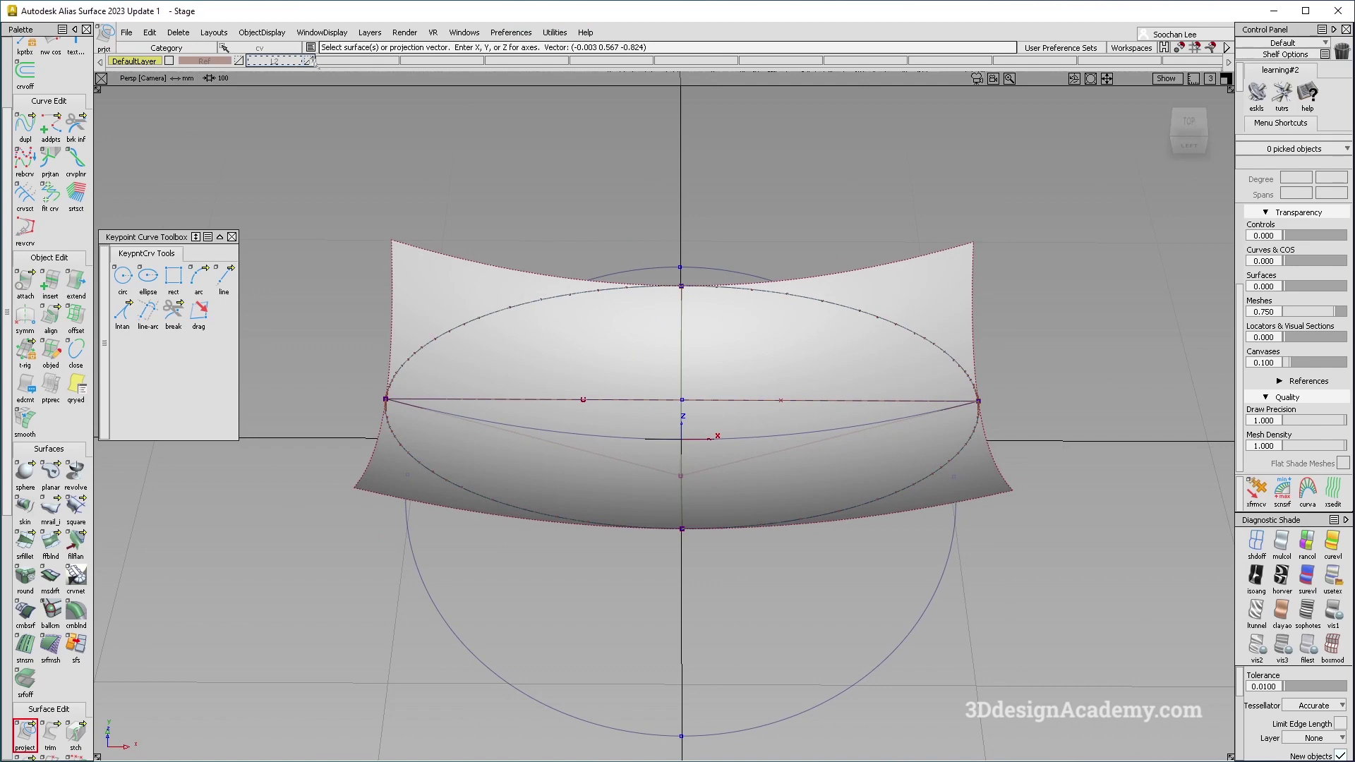
alt+shift+drag(823, 372, 908, 378)
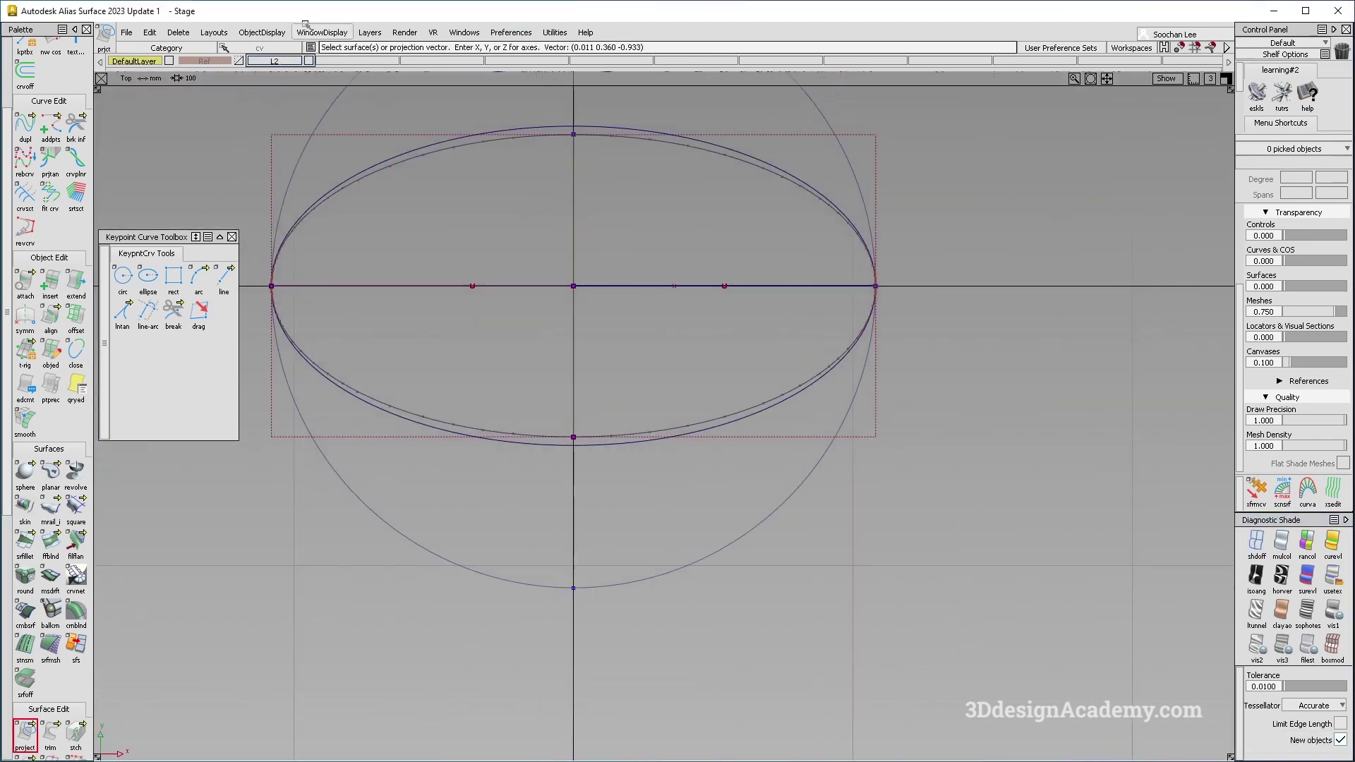
Show the Ref layer with the spoon image in the Top view
click(239, 61)
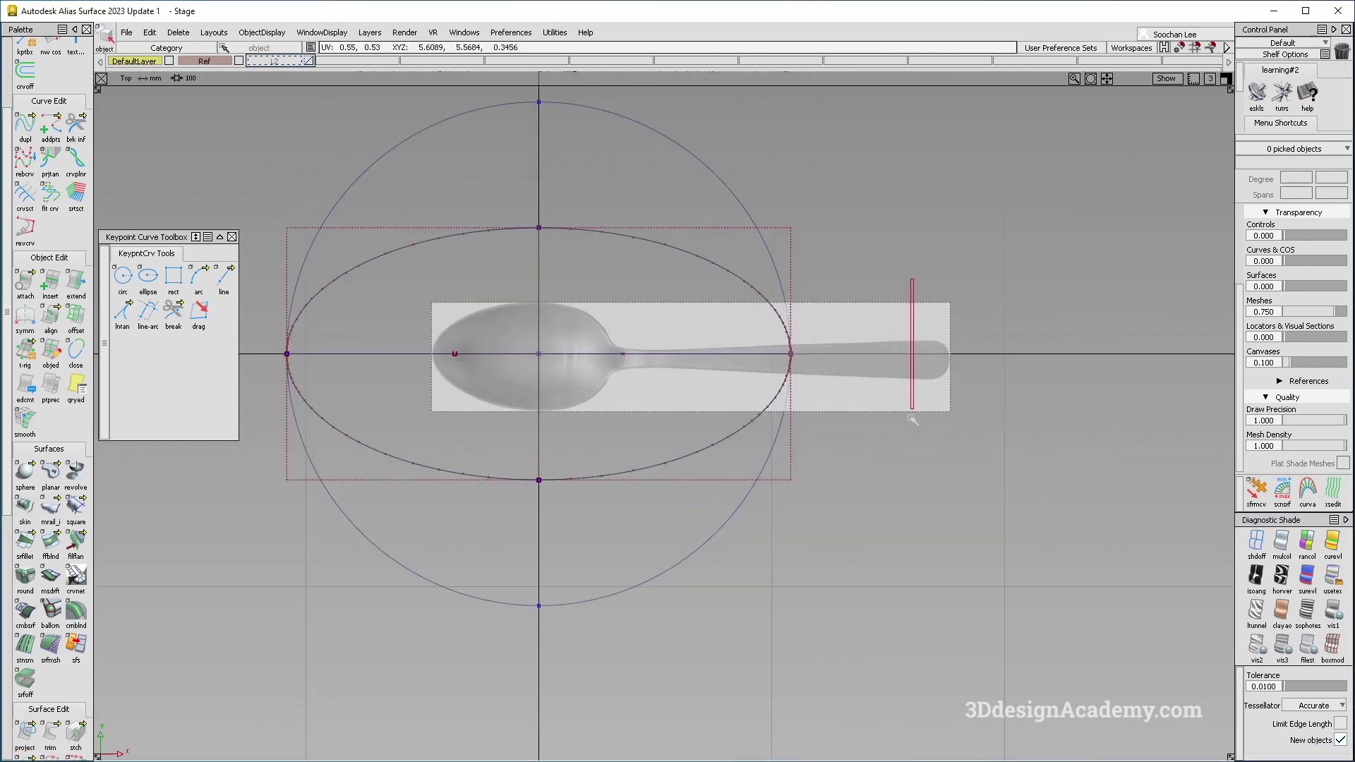
scroll(867, 338, down, 3)
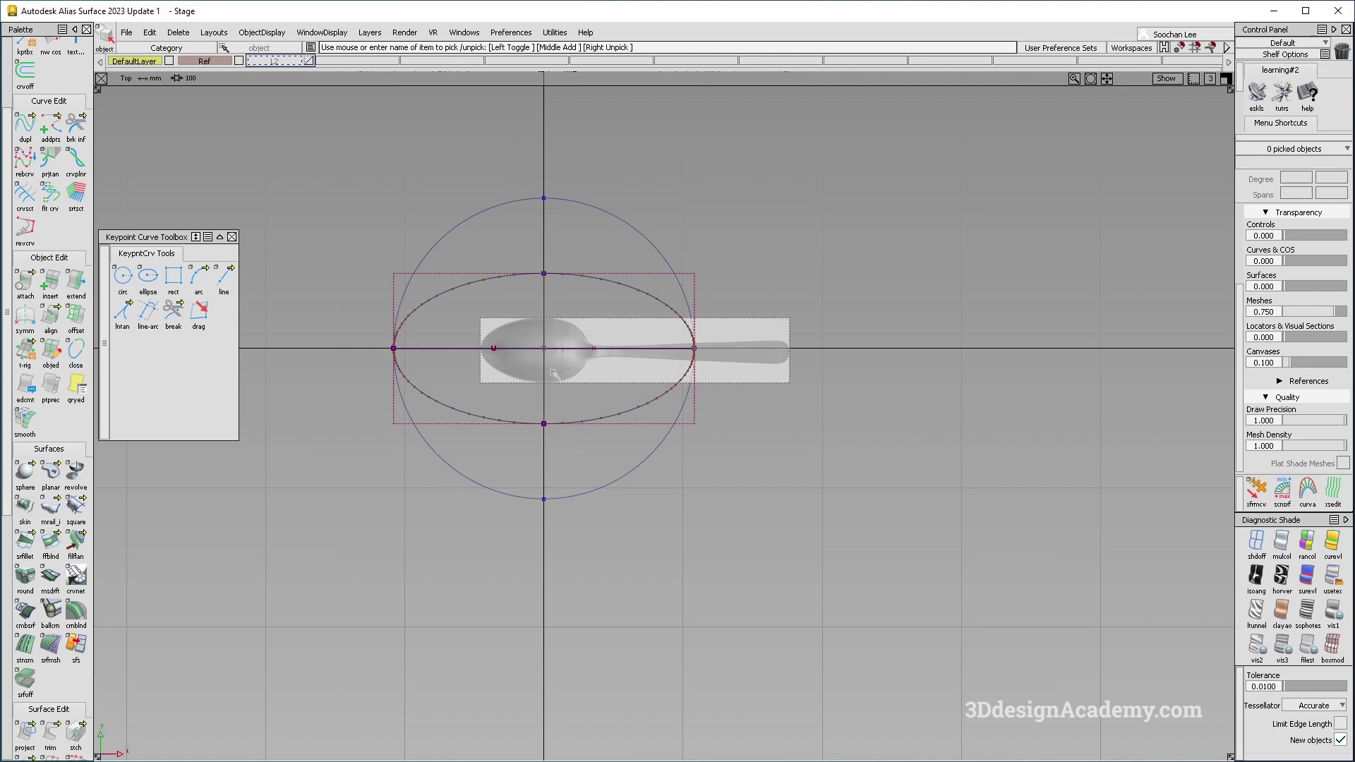
Assign the existing rail surface, its curves, the circle and the ellipse to new layer L3 and hide that layer, leaving the spoon image
scroll(562, 378, up, 2)
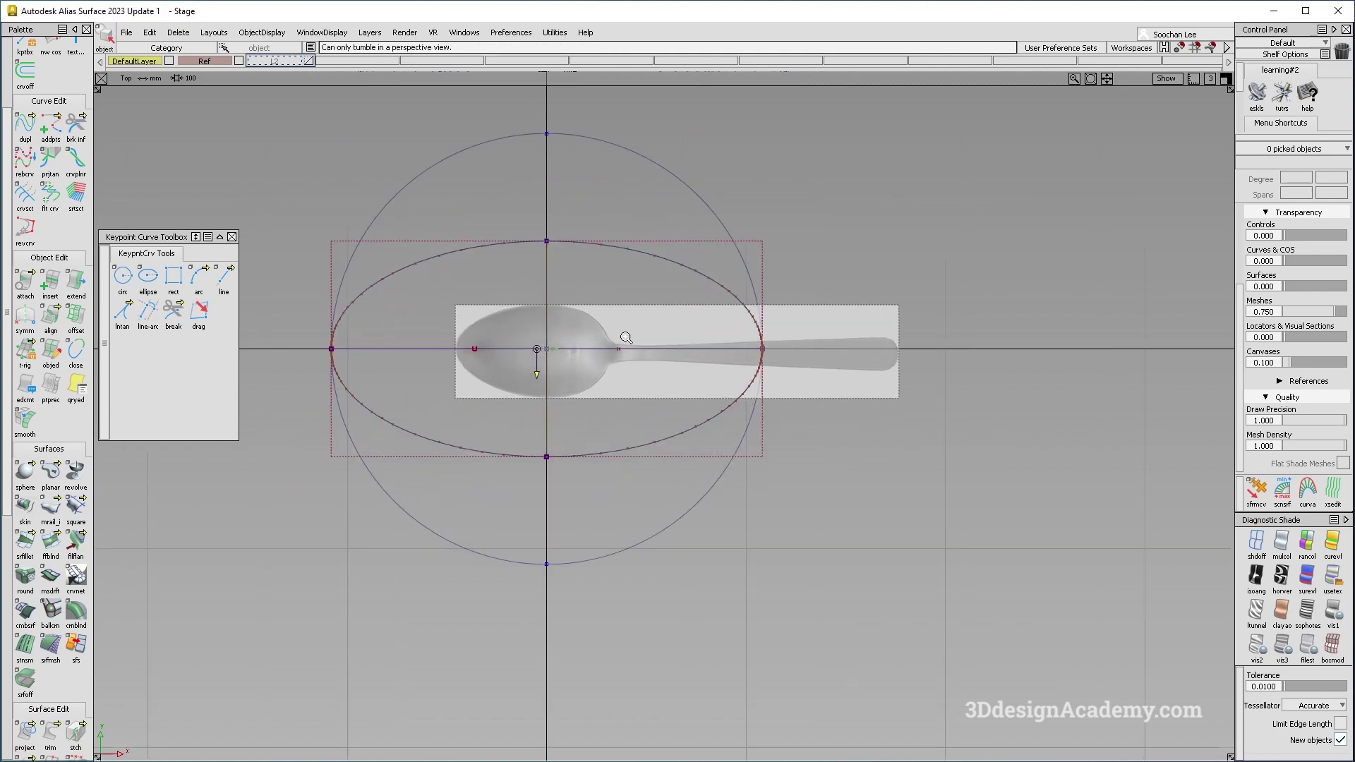
click(694, 234)
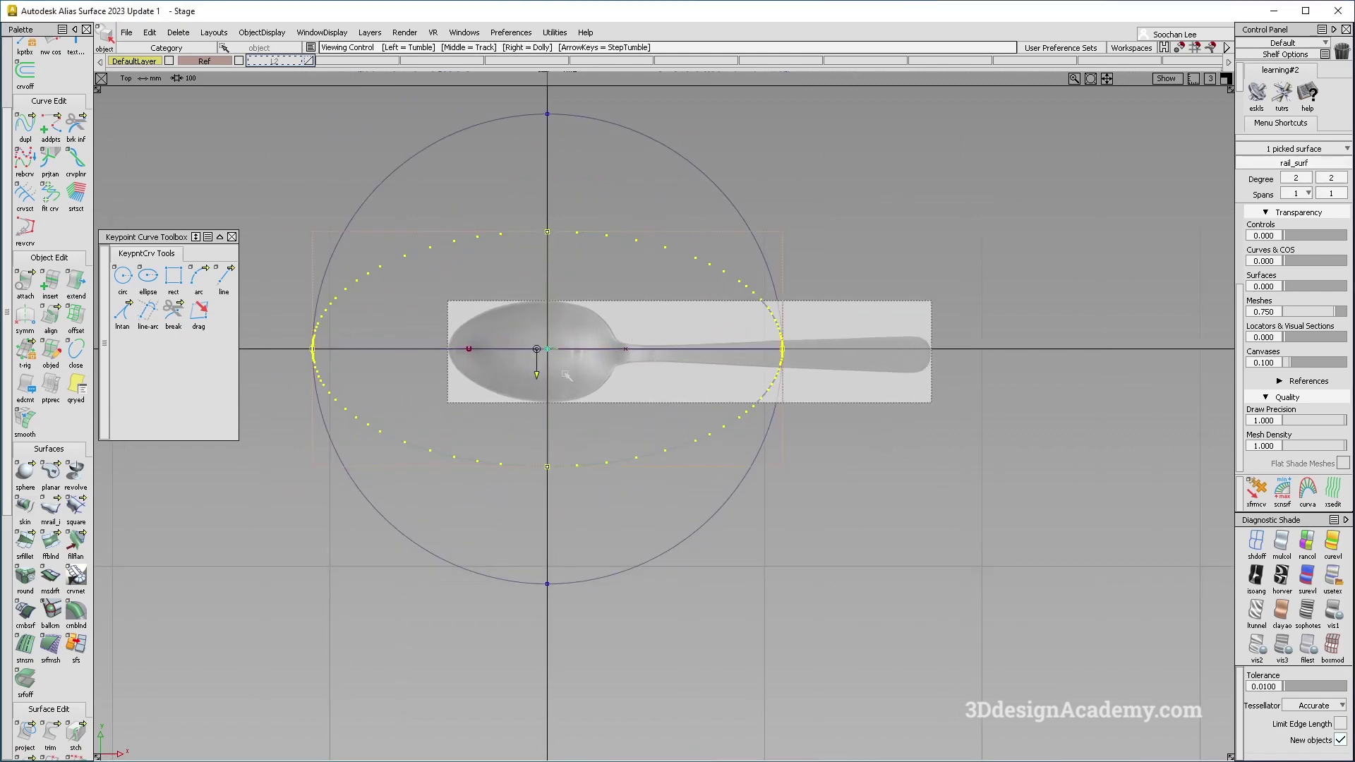
scroll(598, 401, up, 2)
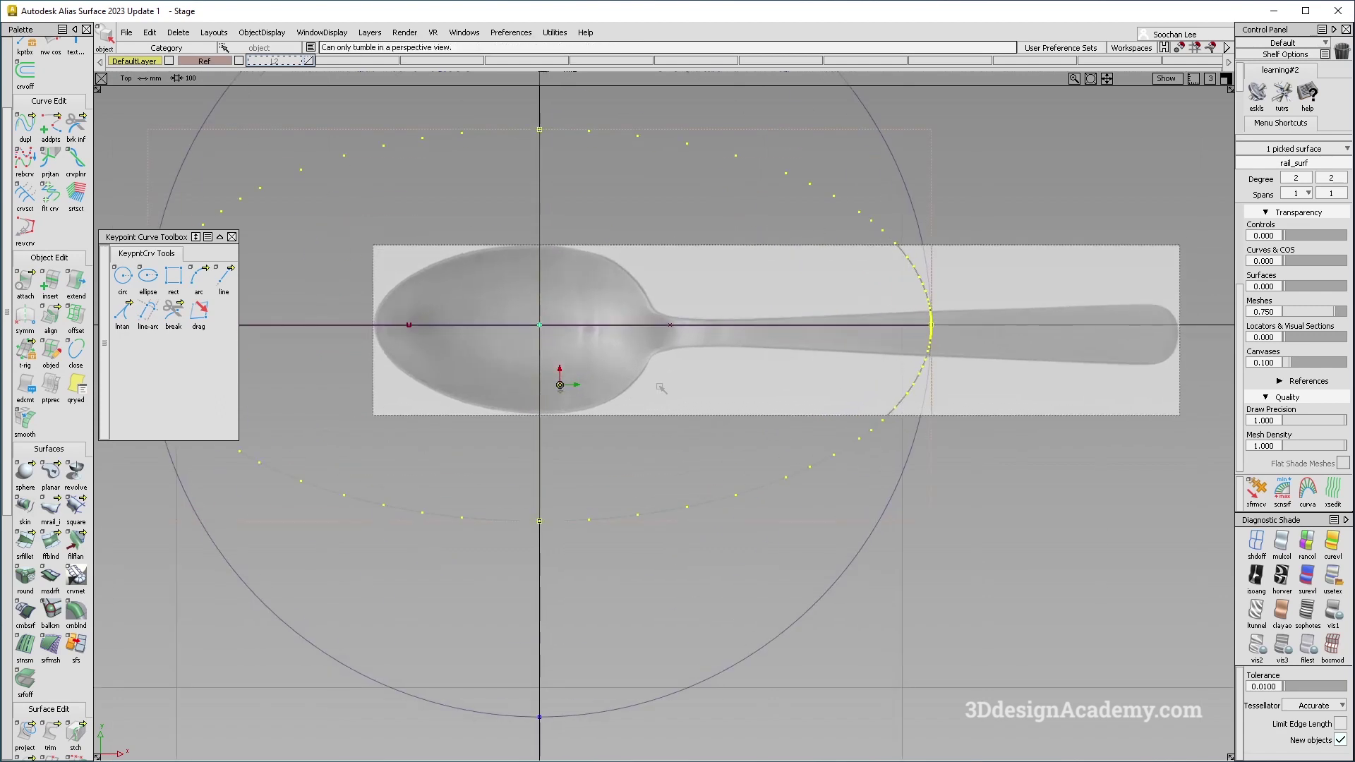
alt+shift+middle_drag(560, 288, 618, 422)
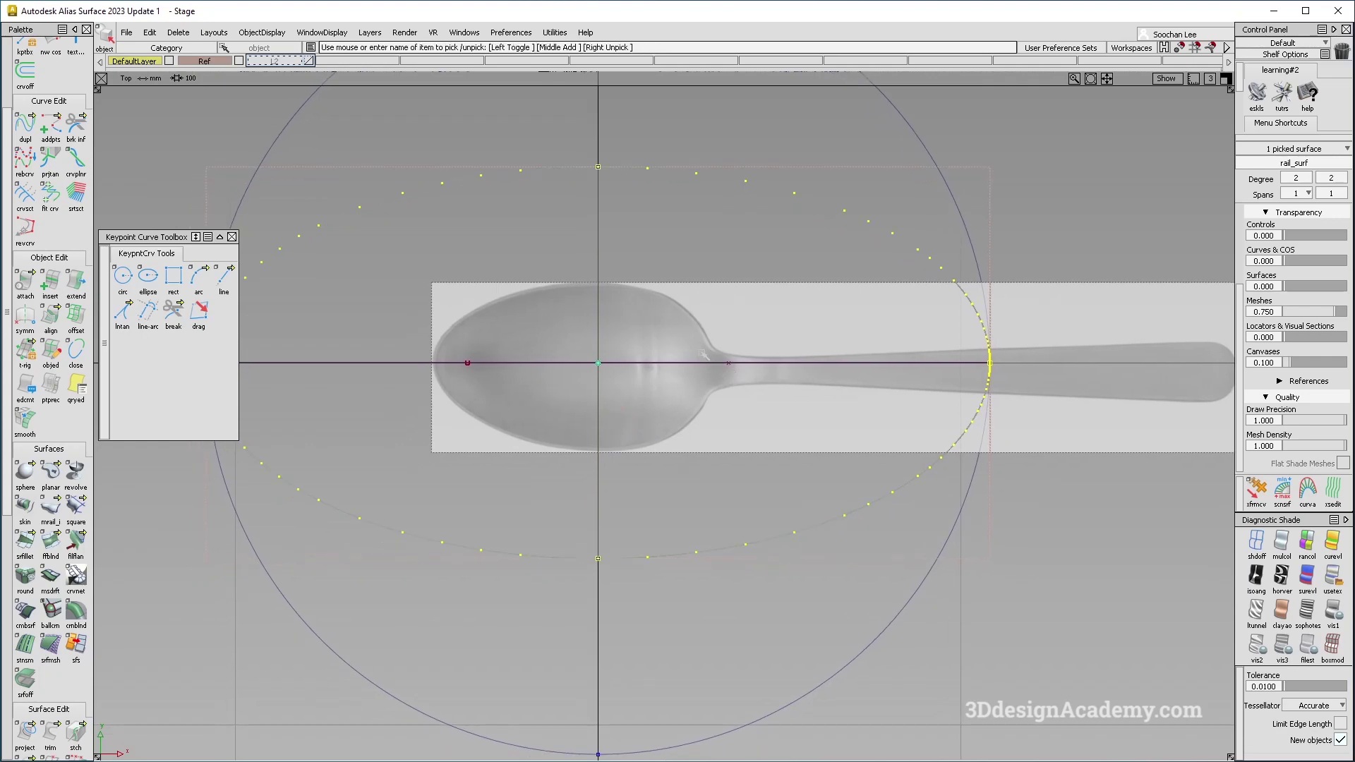
alt+shift+drag(786, 349, 725, 469)
click(387, 429)
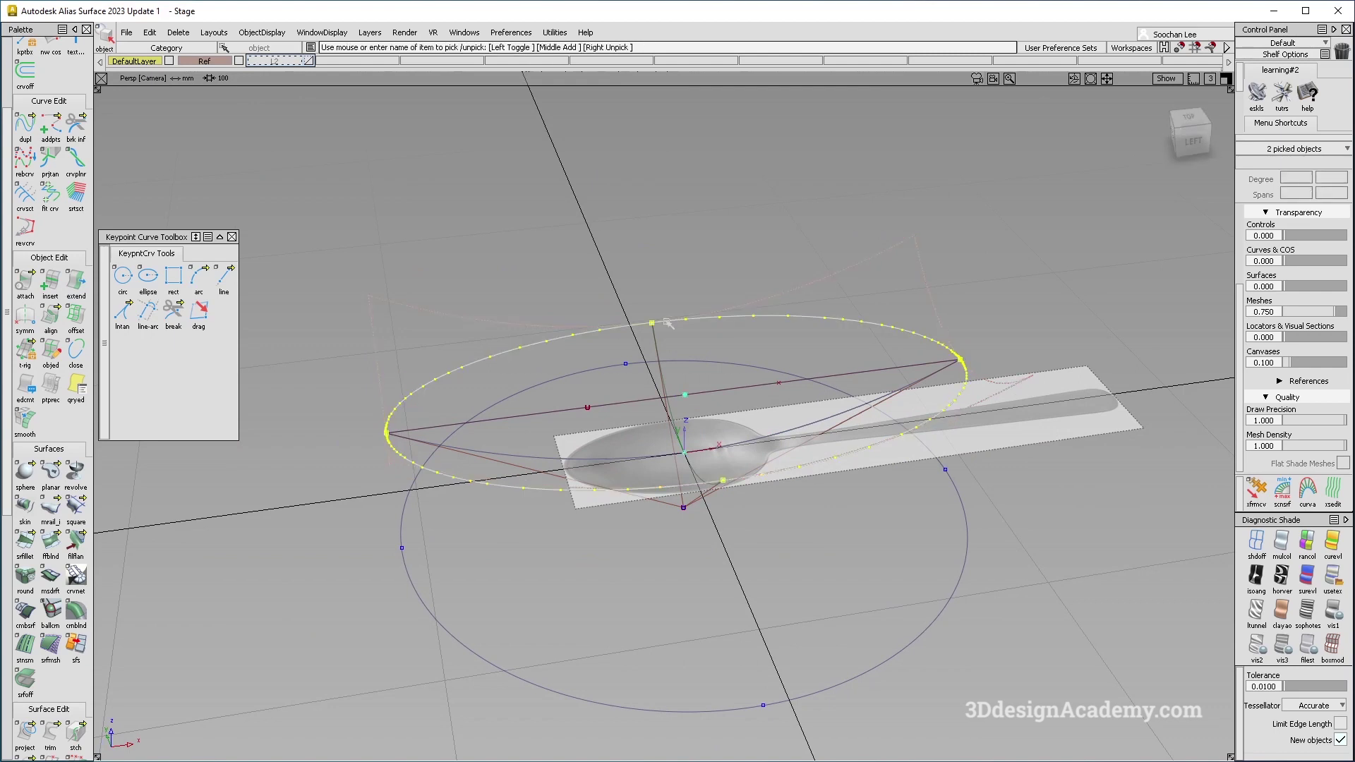
click(738, 402)
click(492, 446)
click(502, 415)
click(480, 656)
click(369, 32)
click(363, 51)
right_click(356, 61)
click(360, 75)
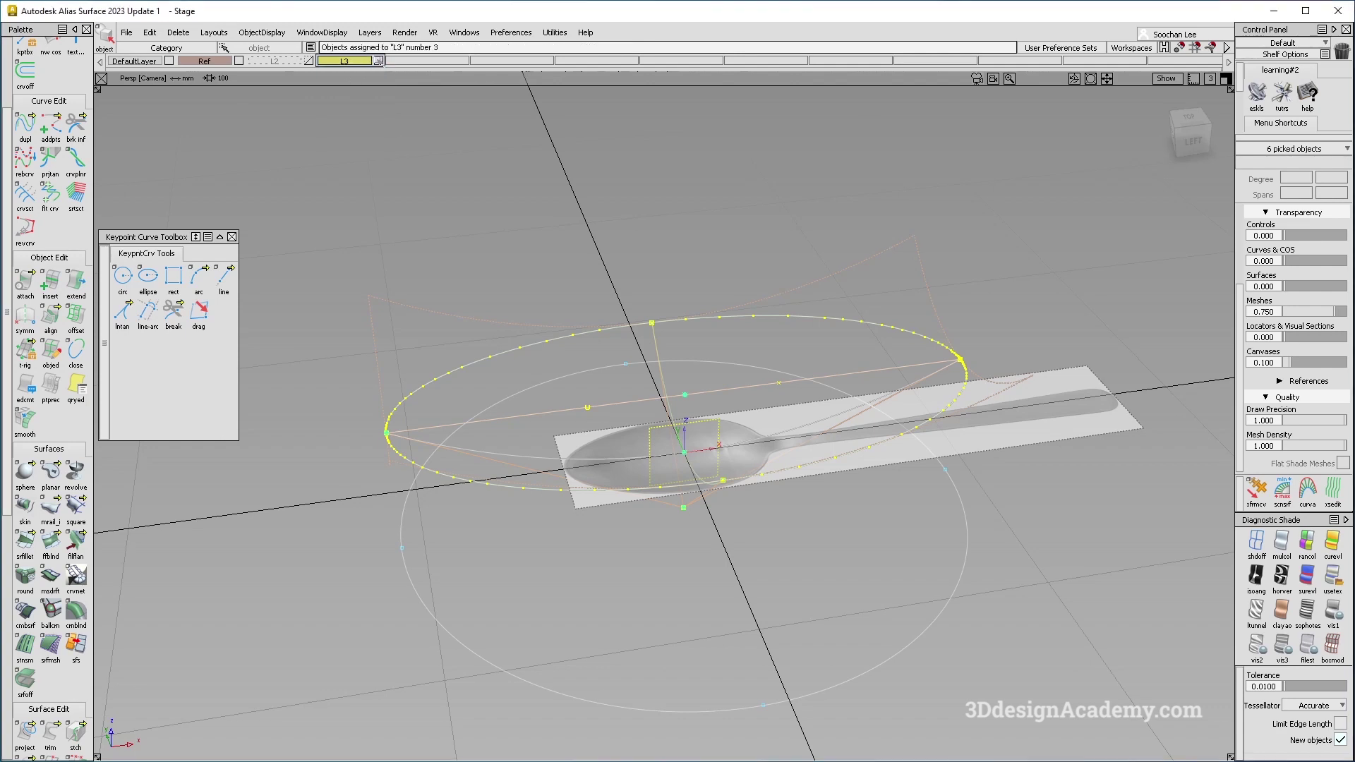
click(344, 61)
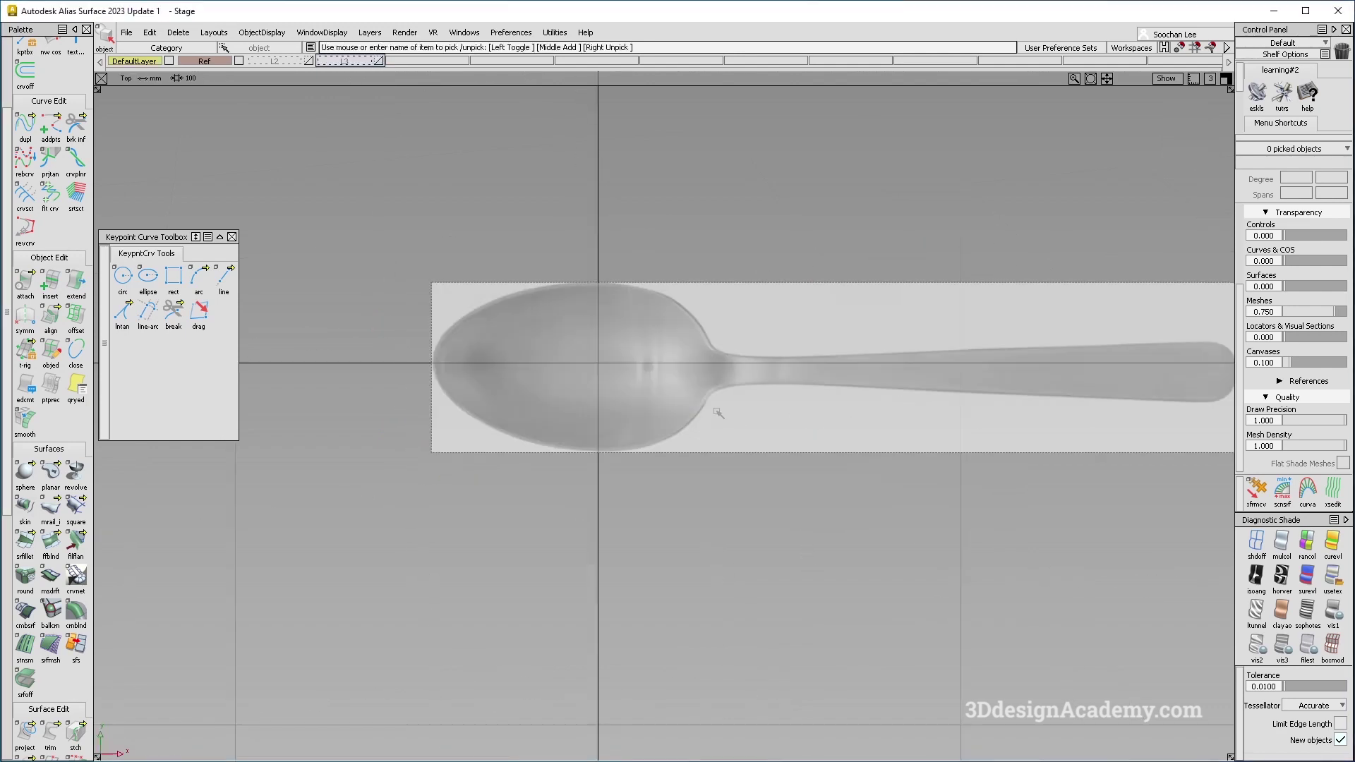
Draw a straight edit point curve from the origin to the spoon's neck and extend its origin end about 46 mm to the bowl tip
scroll(718, 413, up, 5)
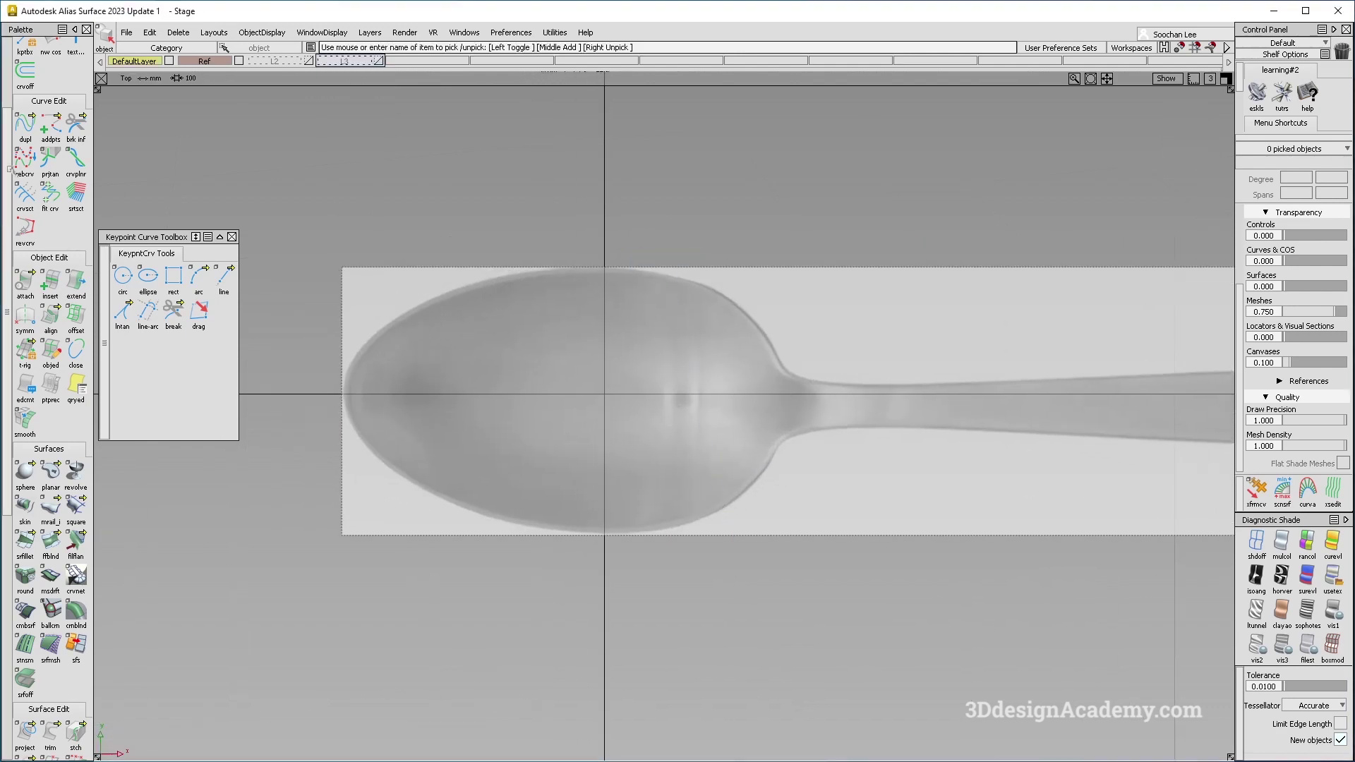
scroll(37, 106, up, 3)
click(51, 115)
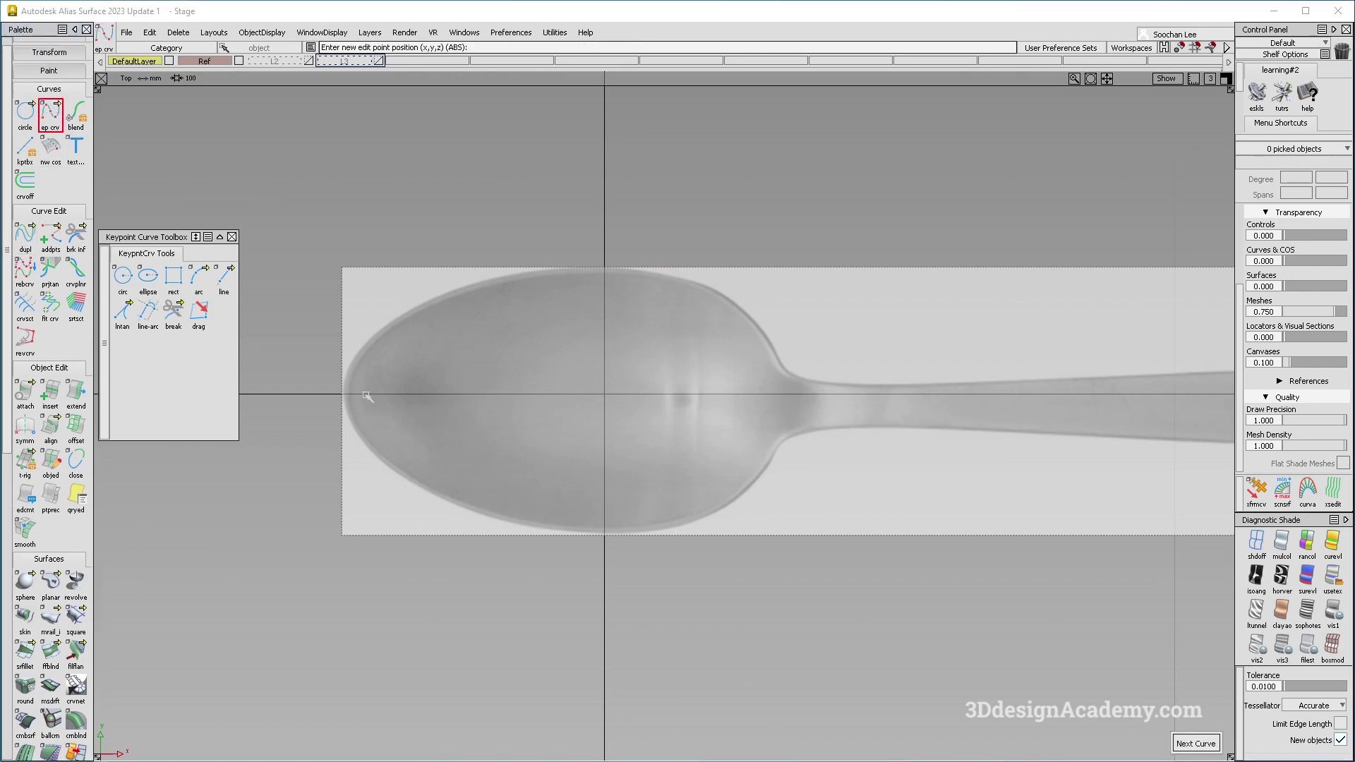
click(603, 393)
click(785, 394)
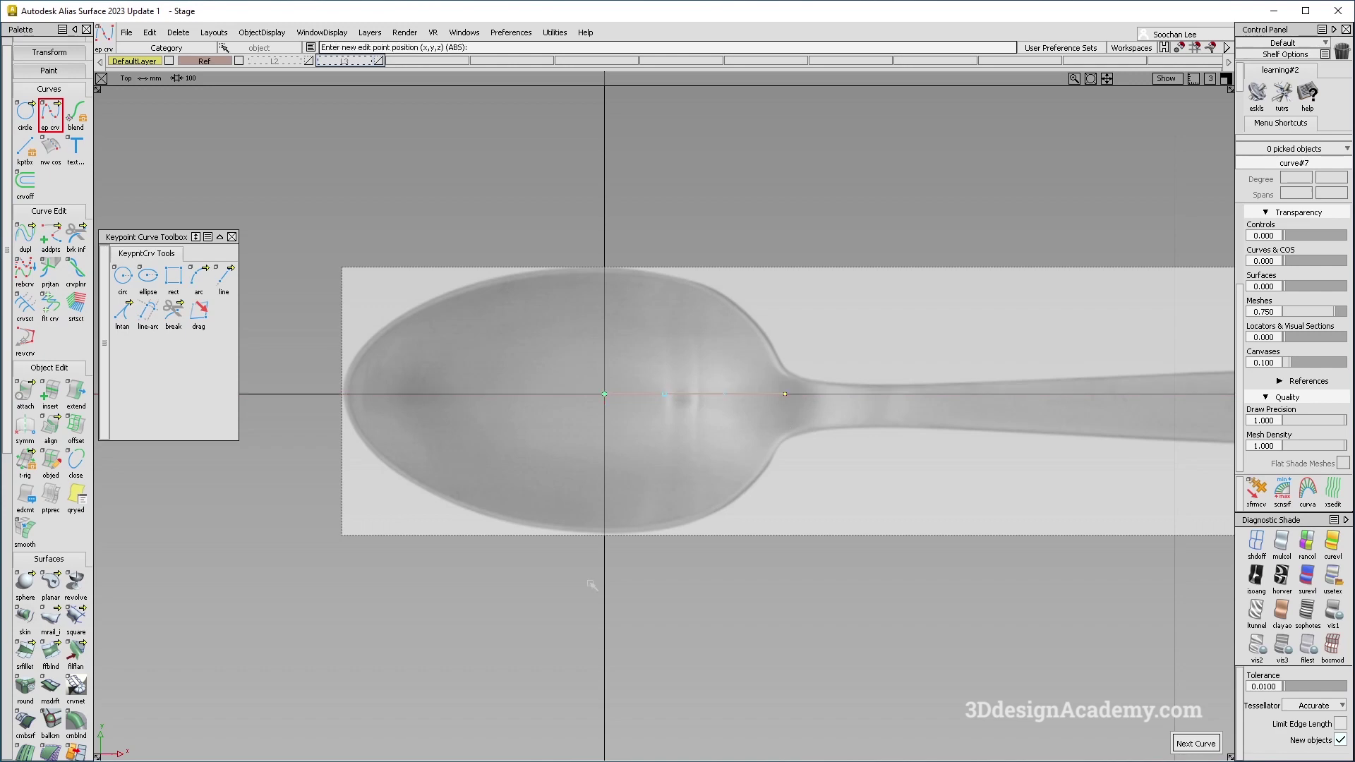
click(75, 403)
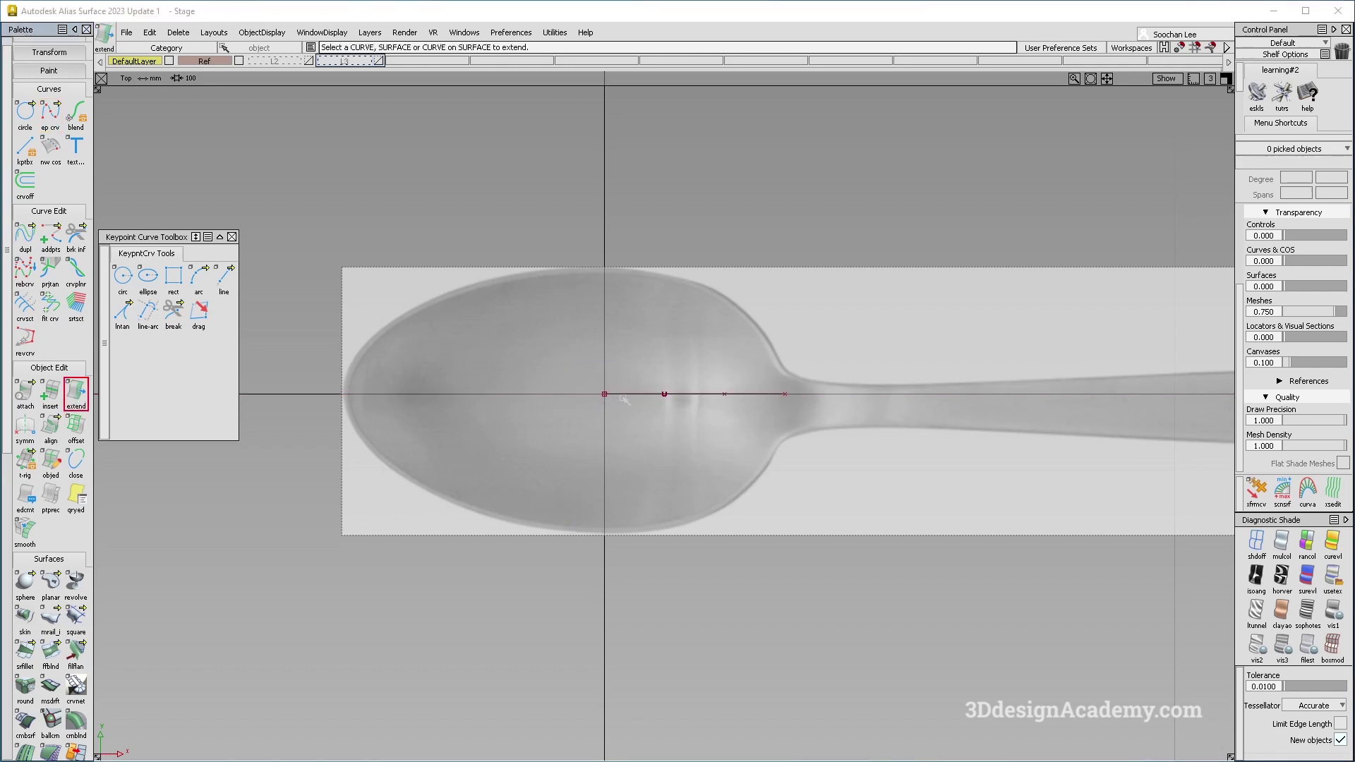
drag(624, 399, 322, 402)
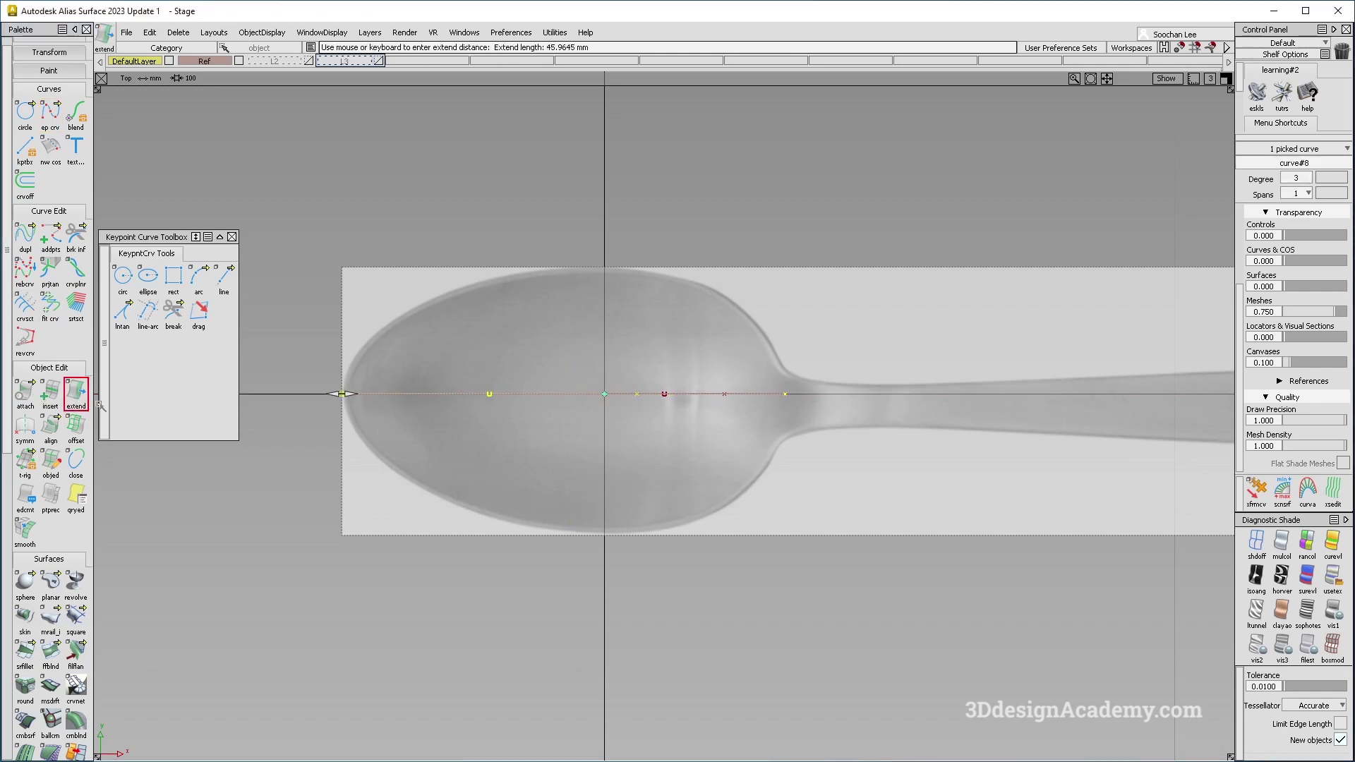
Set the lengthwise curve's degree to 2 and clear the selection
ctrl+shift+drag(590, 357, 649, 432)
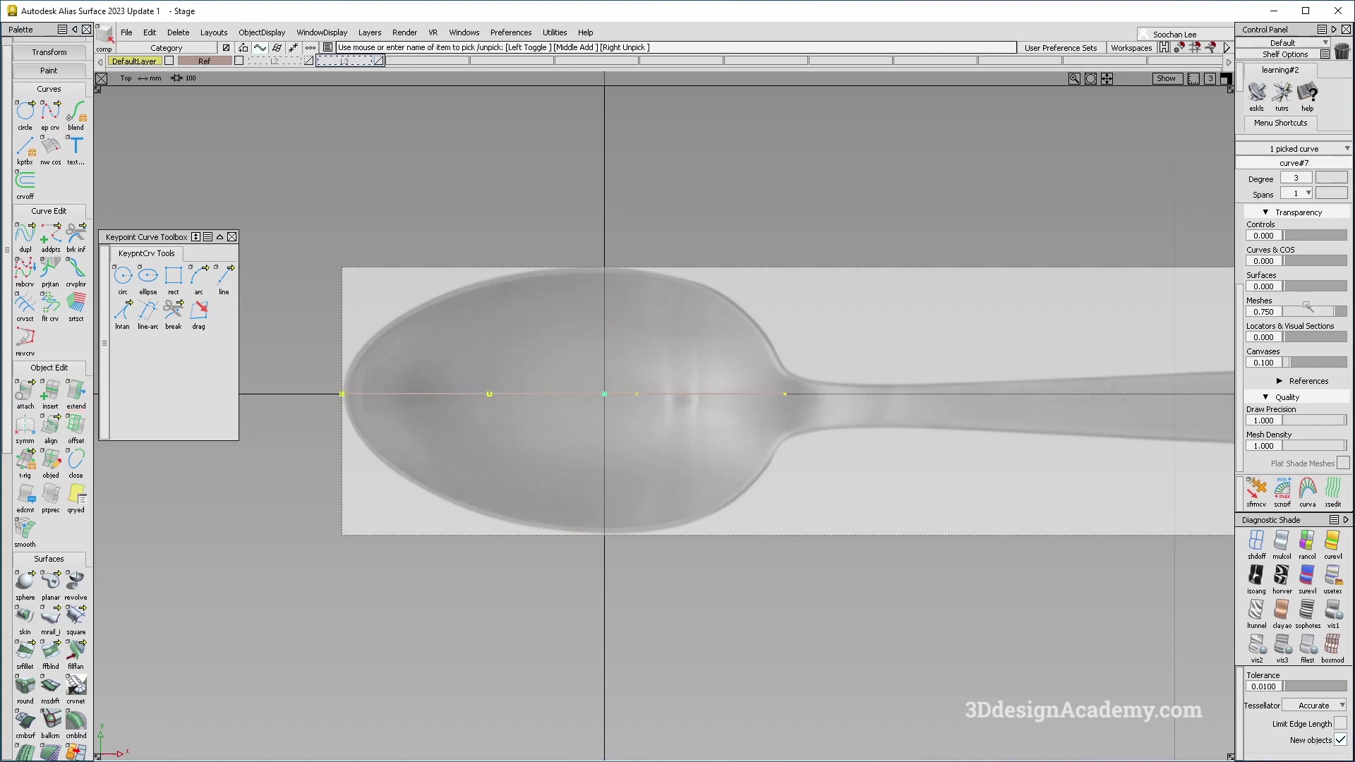
click(1301, 178)
click(1295, 200)
ctrl+shift+drag(452, 446, 417, 182)
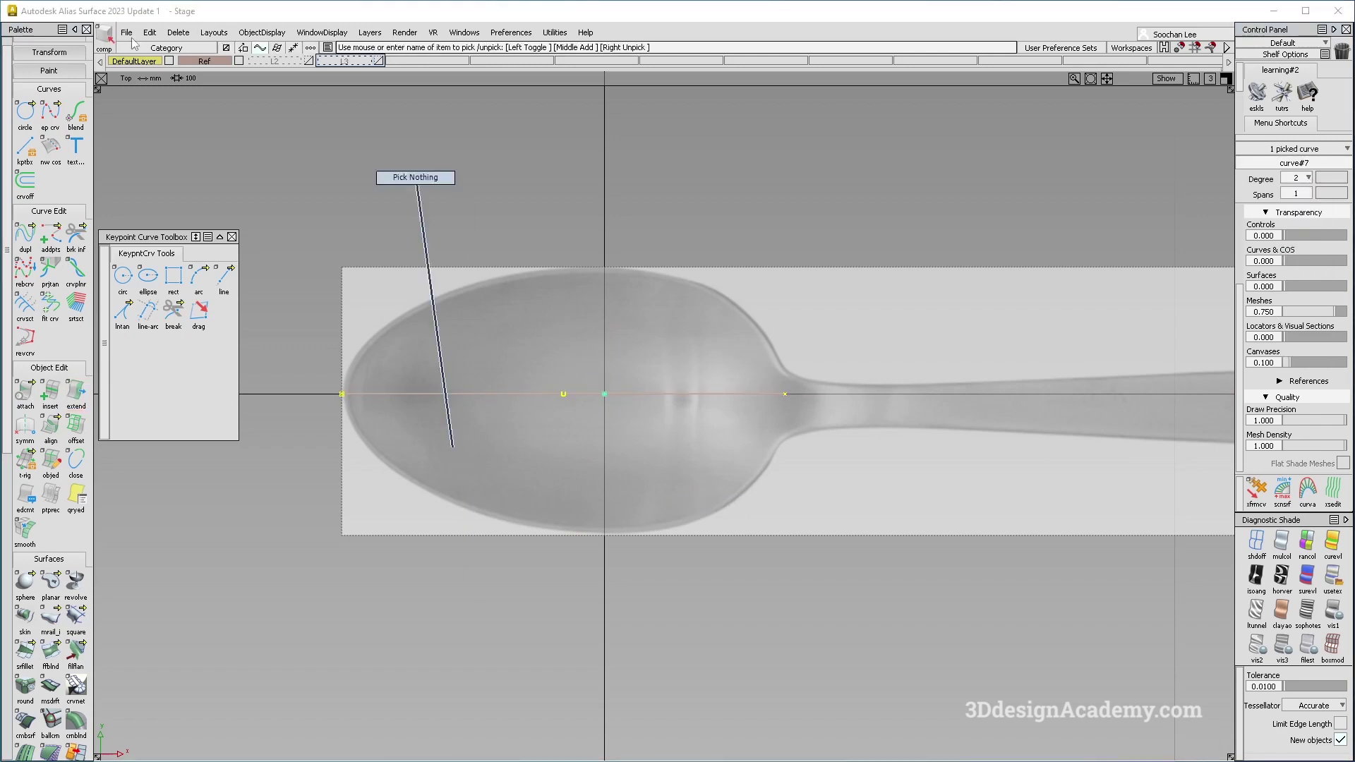
Draw a crosswise edit point curve from the origin to the bowl's upper edge and set its degree to 2
click(50, 113)
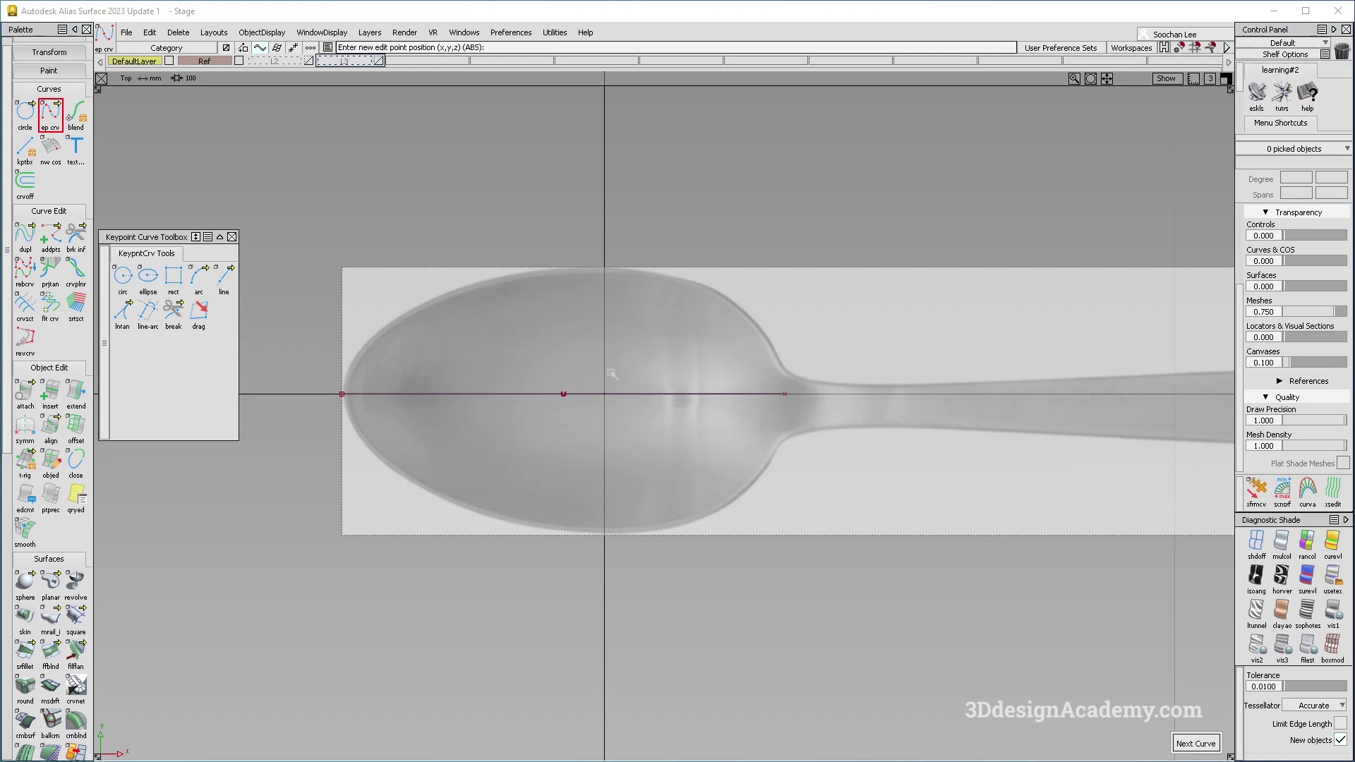
click(604, 394)
right_drag(604, 394, 623, 274)
key(Escape)
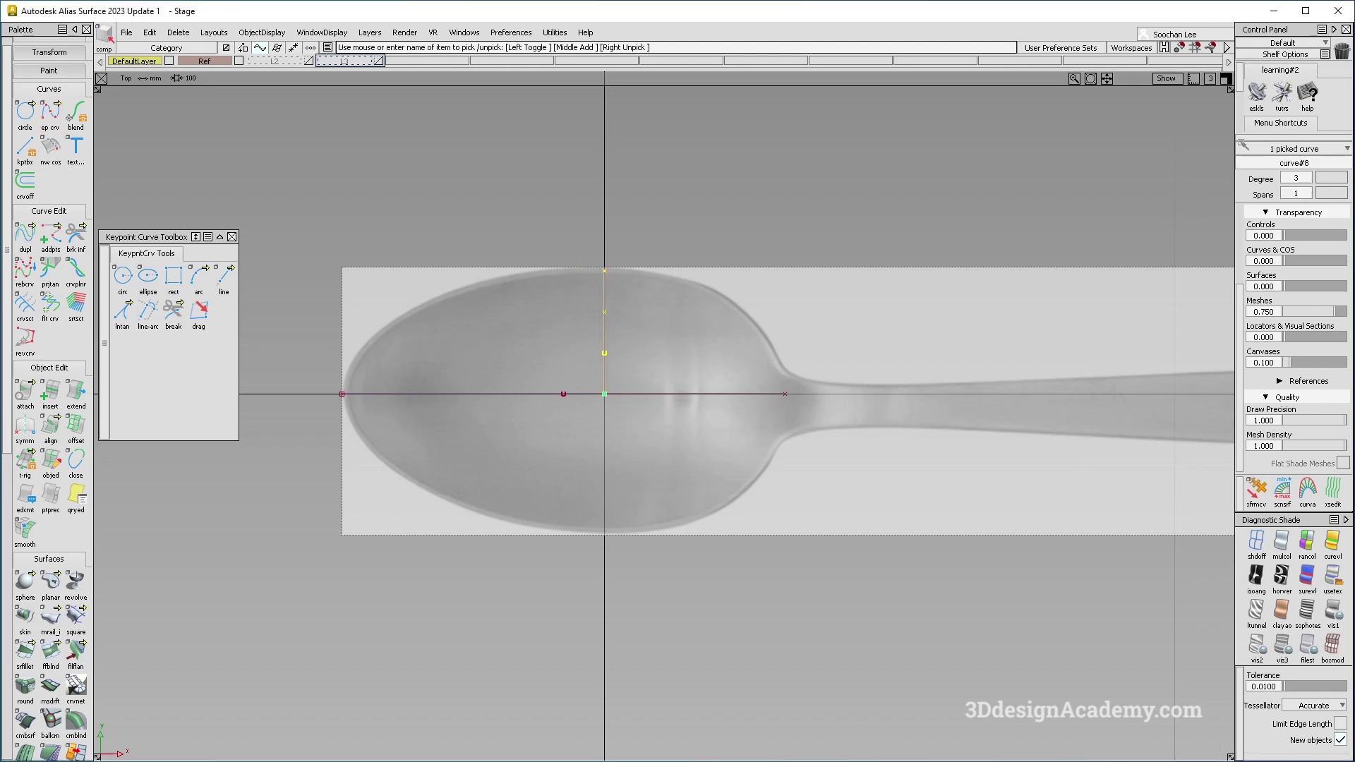
click(1309, 178)
click(1312, 243)
Extend the crosswise curve towards the bowl's opposite edge and constrain it with Symmetric Modeling about the lengthwise axis
click(540, 300)
drag(540, 300, 633, 341)
click(24, 427)
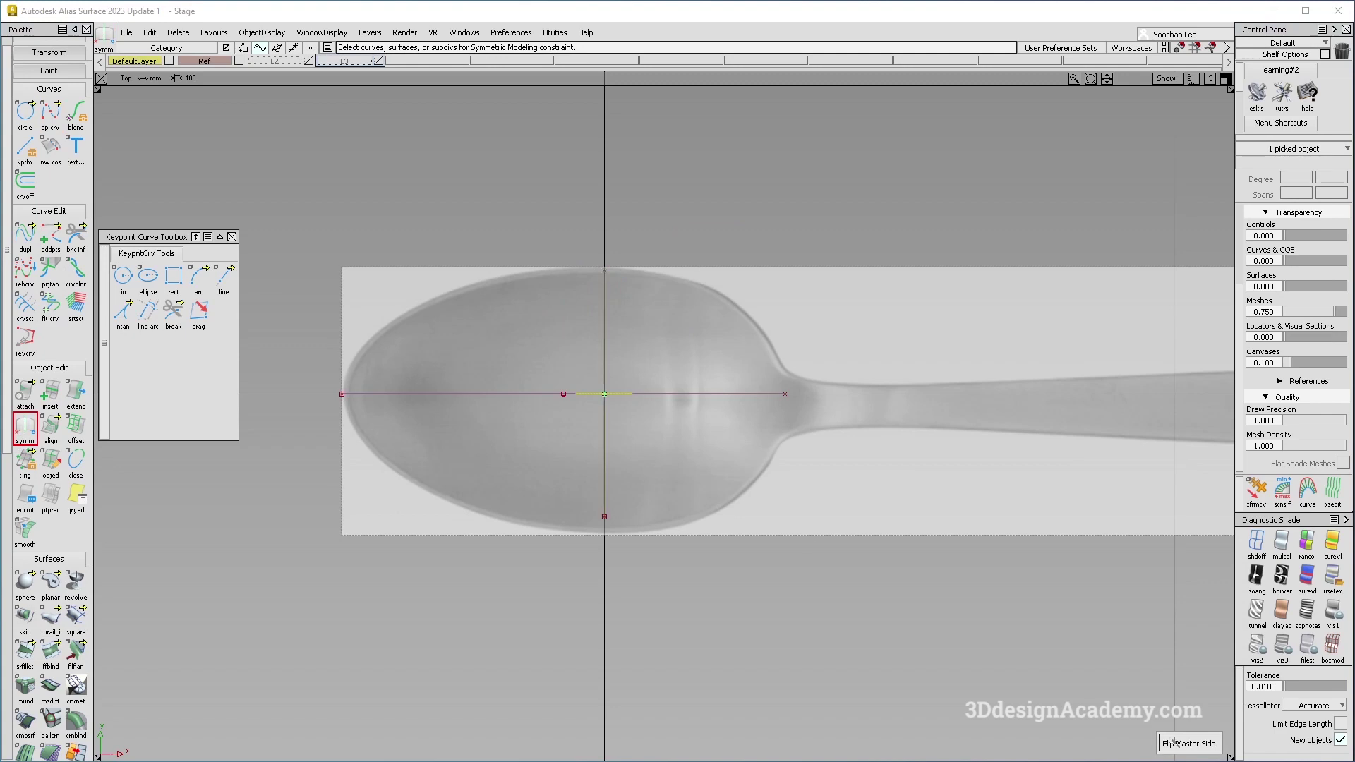
click(604, 416)
Move the crosswise curve's lower end CV outward along Y to match the bowl's width, and clear the selection
ctrl+shift+drag(605, 502, 542, 484)
click(604, 516)
key(m)
right_drag(644, 517, 688, 510)
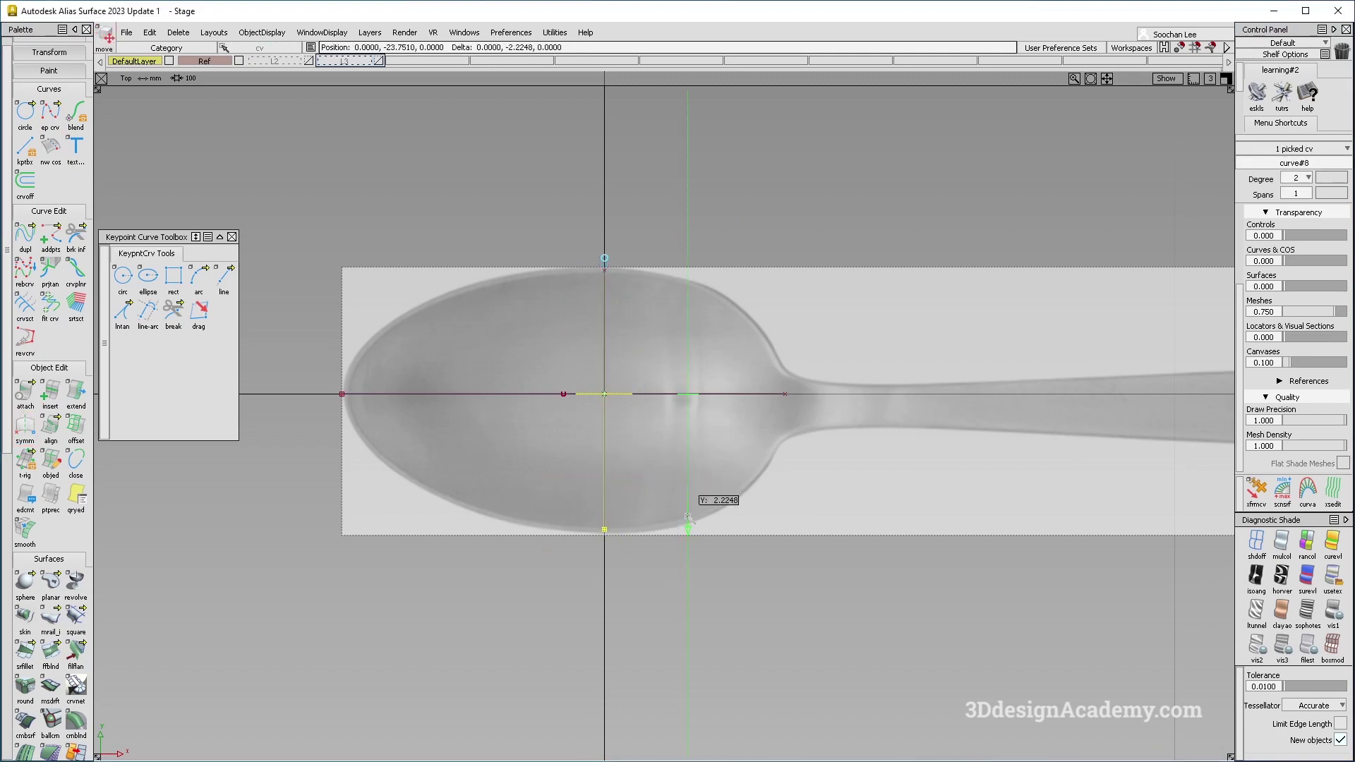
key(ctrl+shift+n)
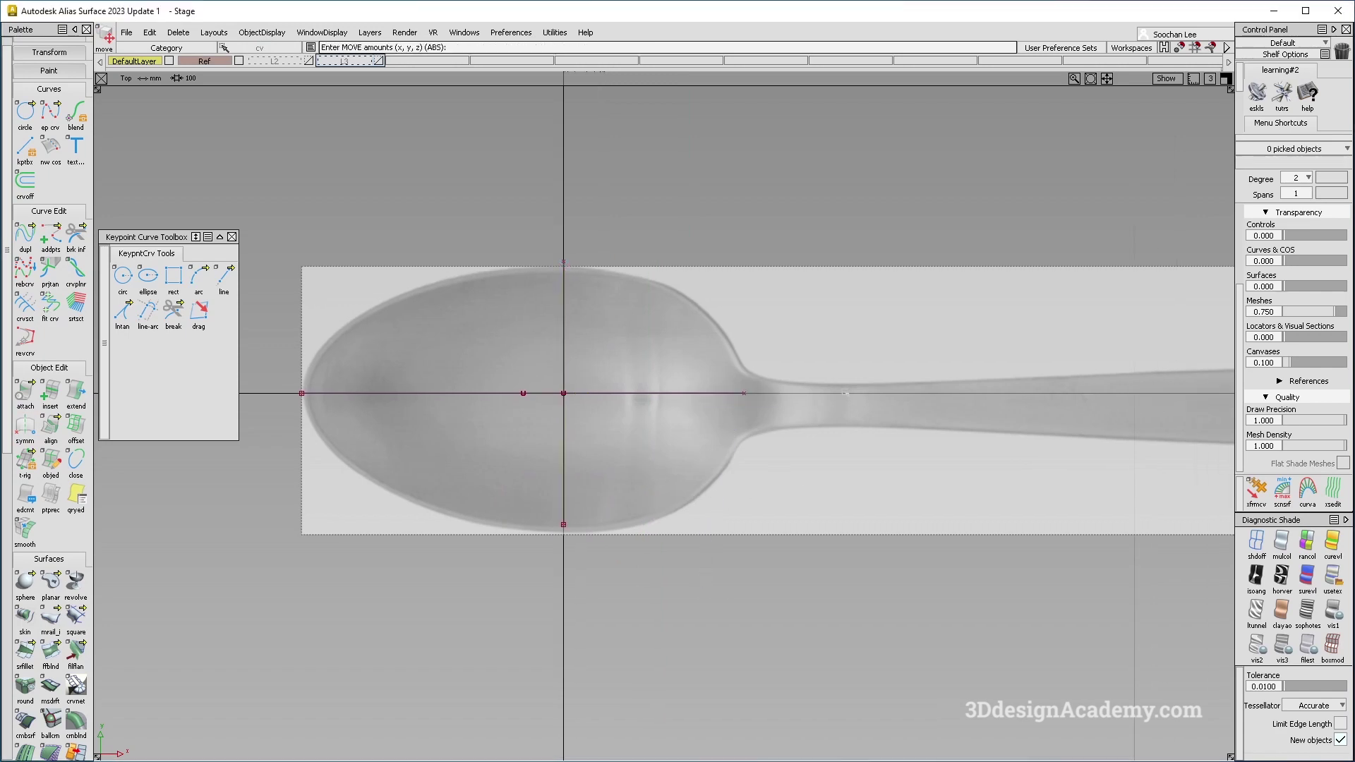
Pick only the middle CVs of the two curves and move them down about 22 mm in the Left view
alt+shift+right_drag(804, 476, 838, 478)
alt+shift+right_drag(849, 403, 818, 403)
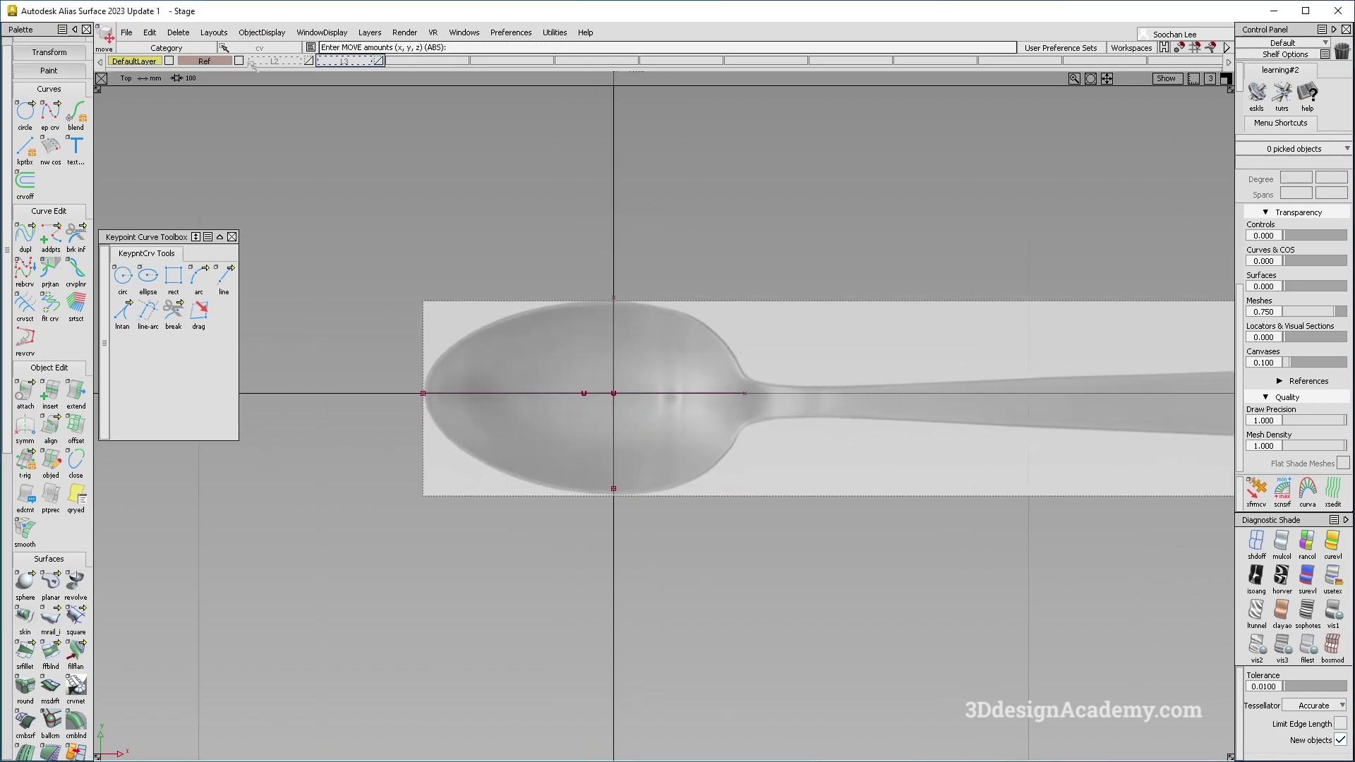
alt+shift+middle_drag(623, 317, 599, 345)
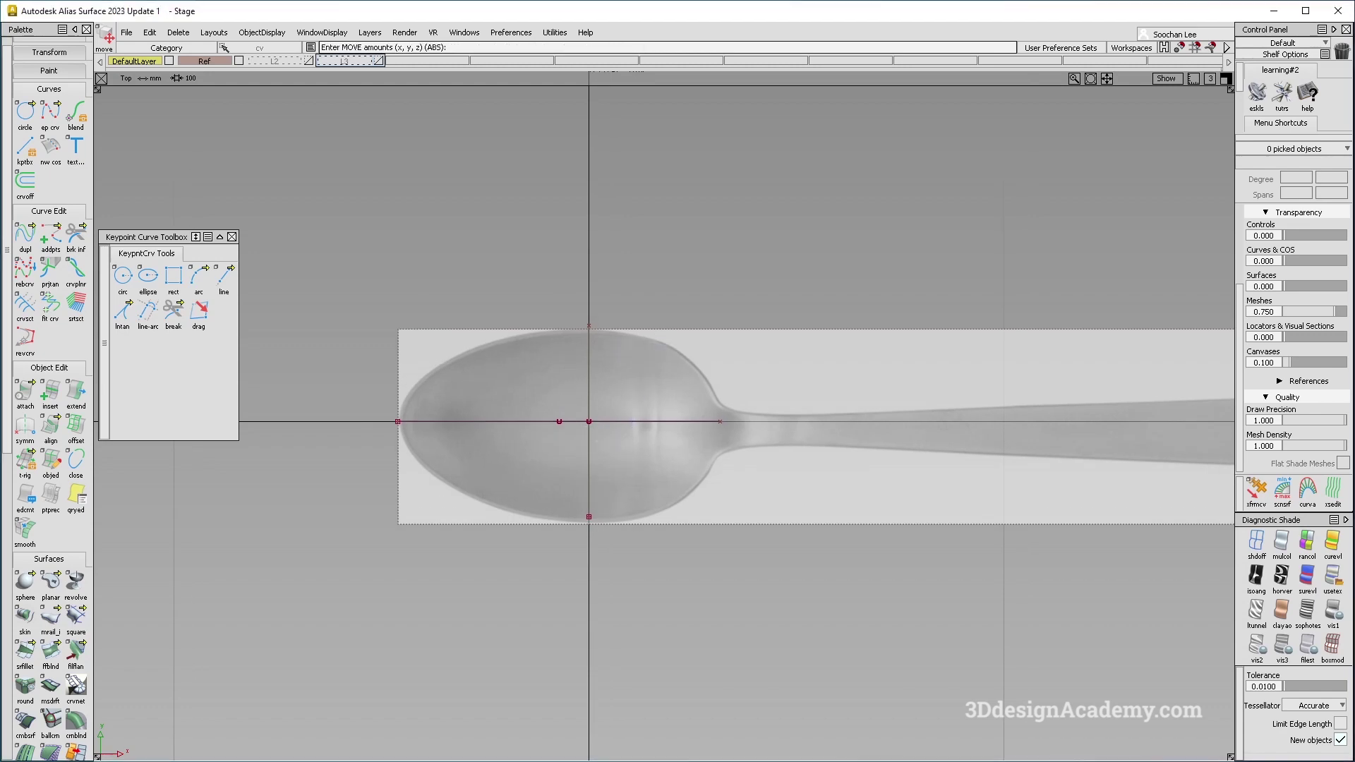
key(F6)
ctrl+shift+drag(557, 417, 452, 403)
click(560, 408)
ctrl+shift+drag(564, 513, 614, 448)
key(m)
key(F8)
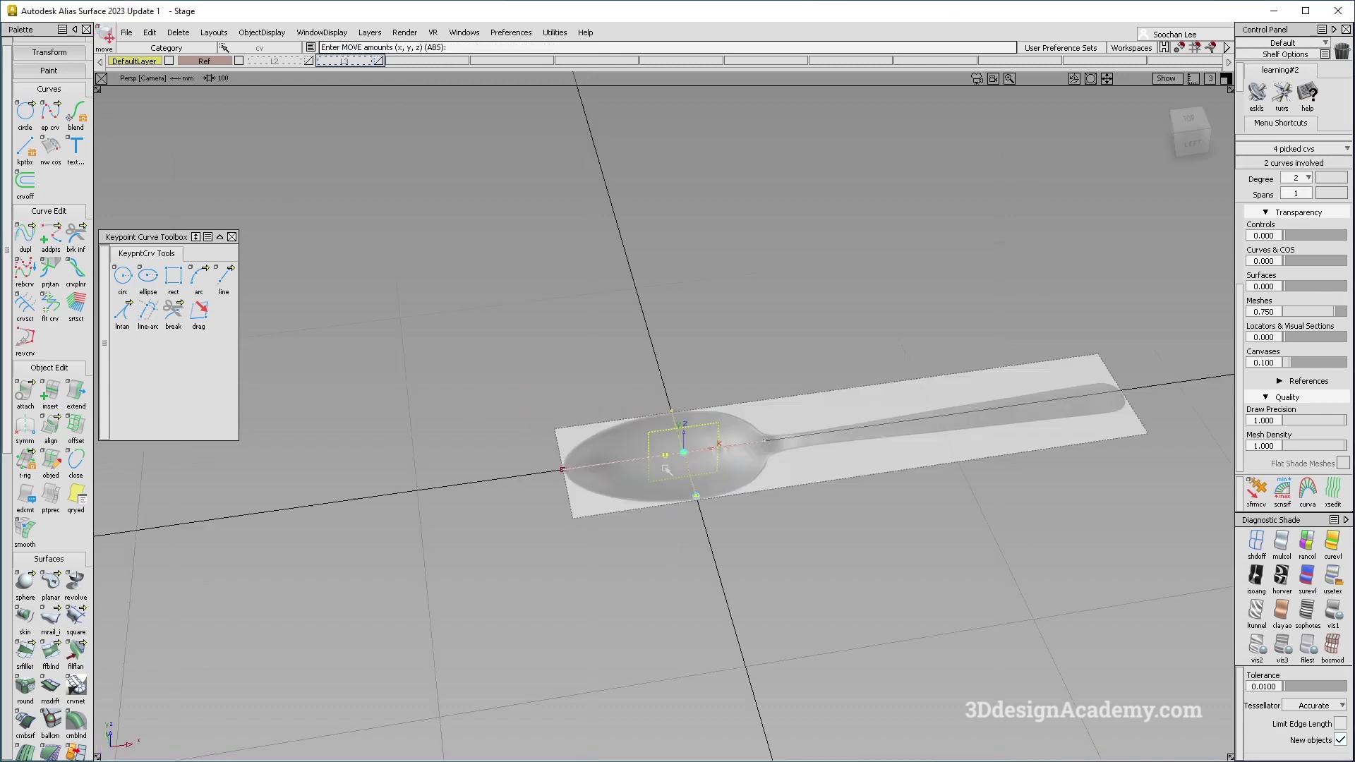
click(695, 462)
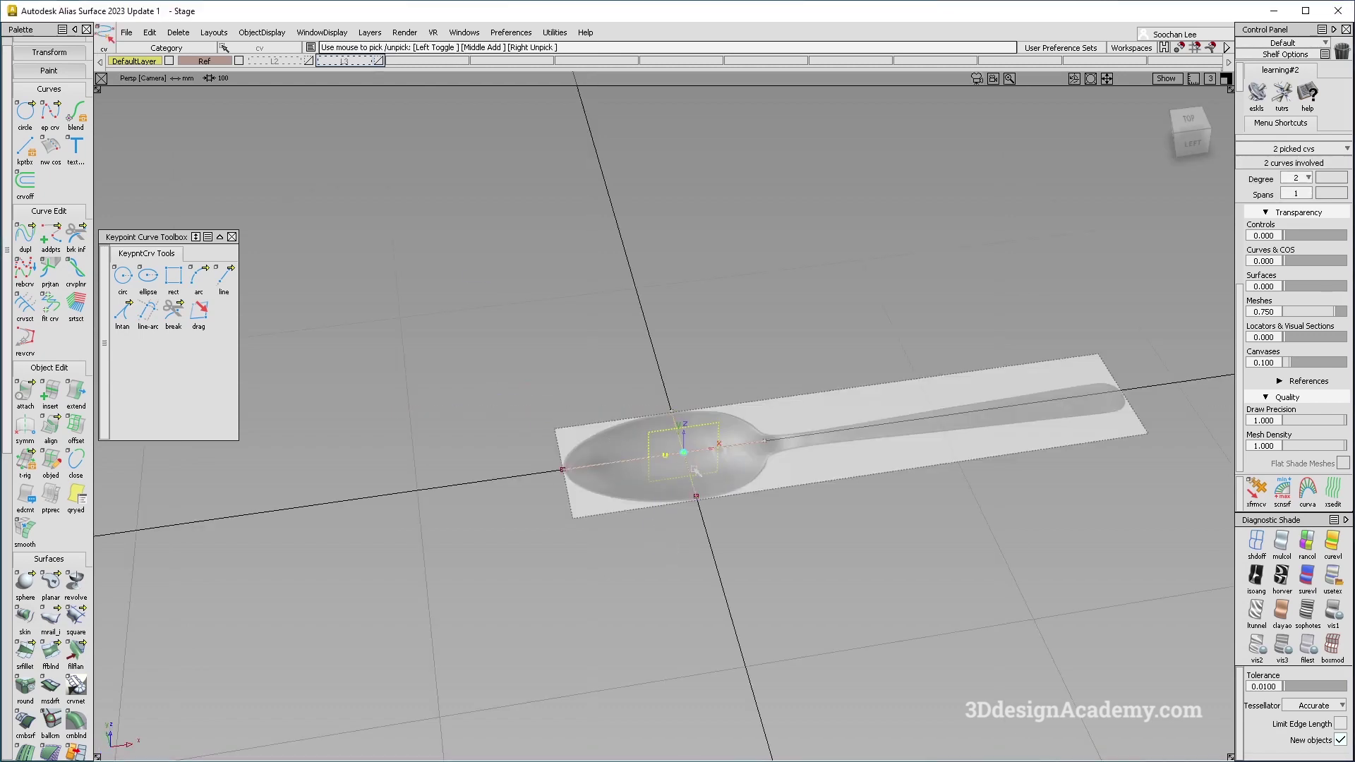
key(F6)
key(m)
right_drag(683, 463, 670, 558)
Move the lengthwise curve's middle CV about 10.7 mm along X towards the spoon's neck
ctrl+shift+drag(575, 508, 575, 480)
click(589, 500)
key(F5)
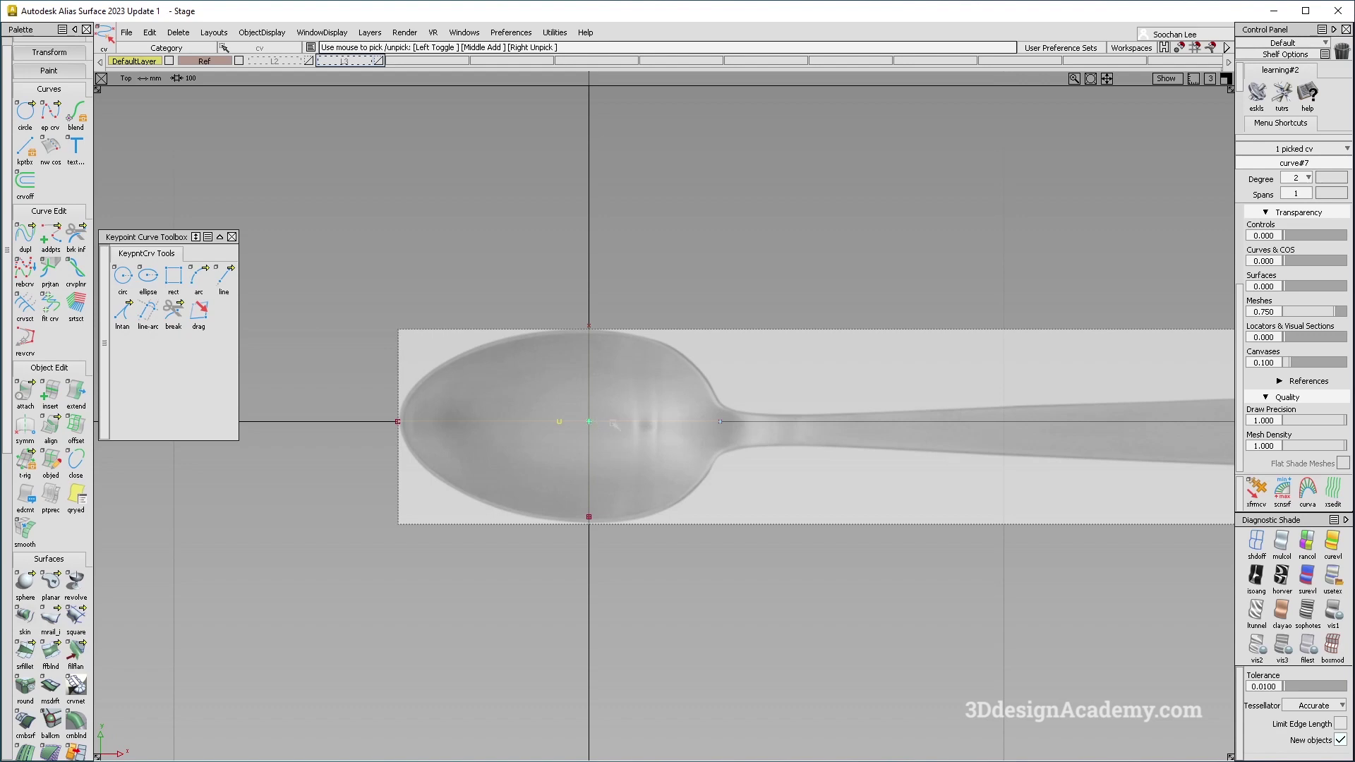
key(F6)
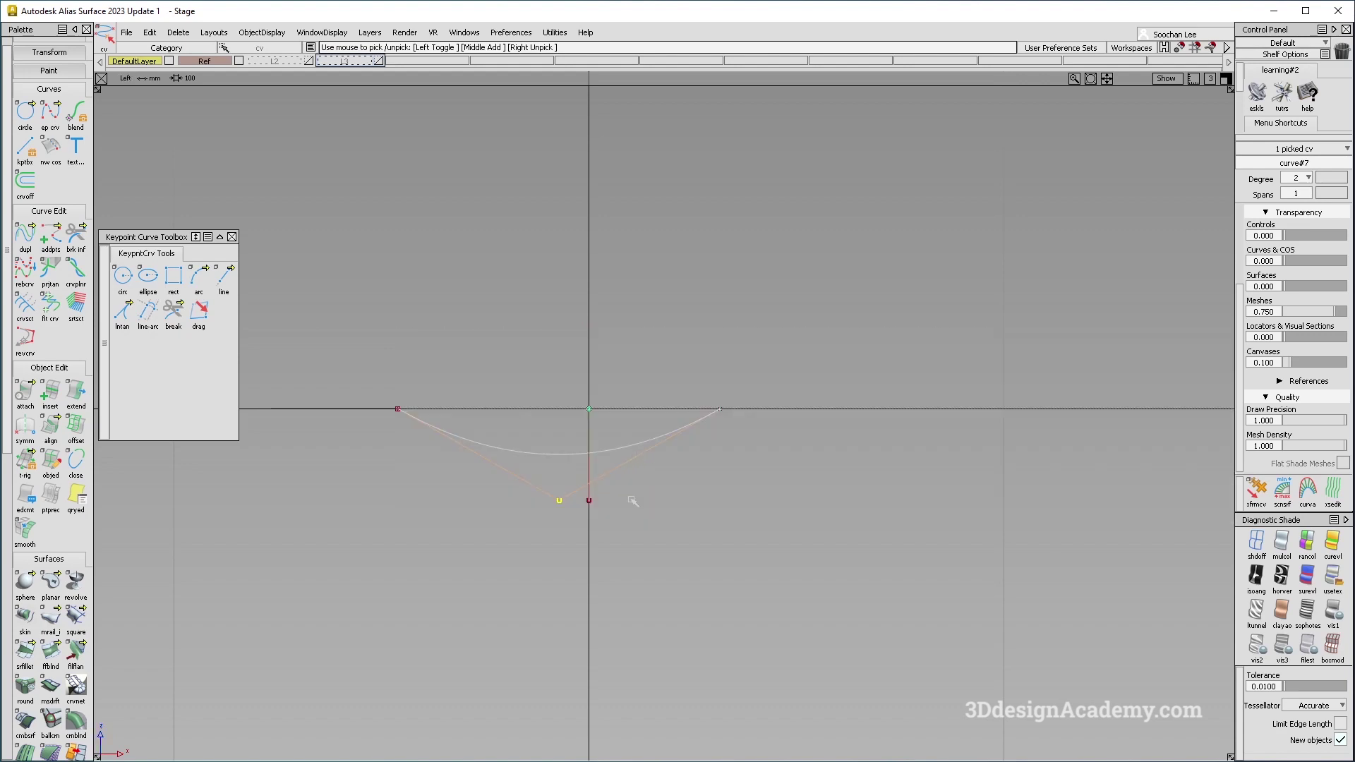
key(m)
middle_drag(659, 501, 672, 503)
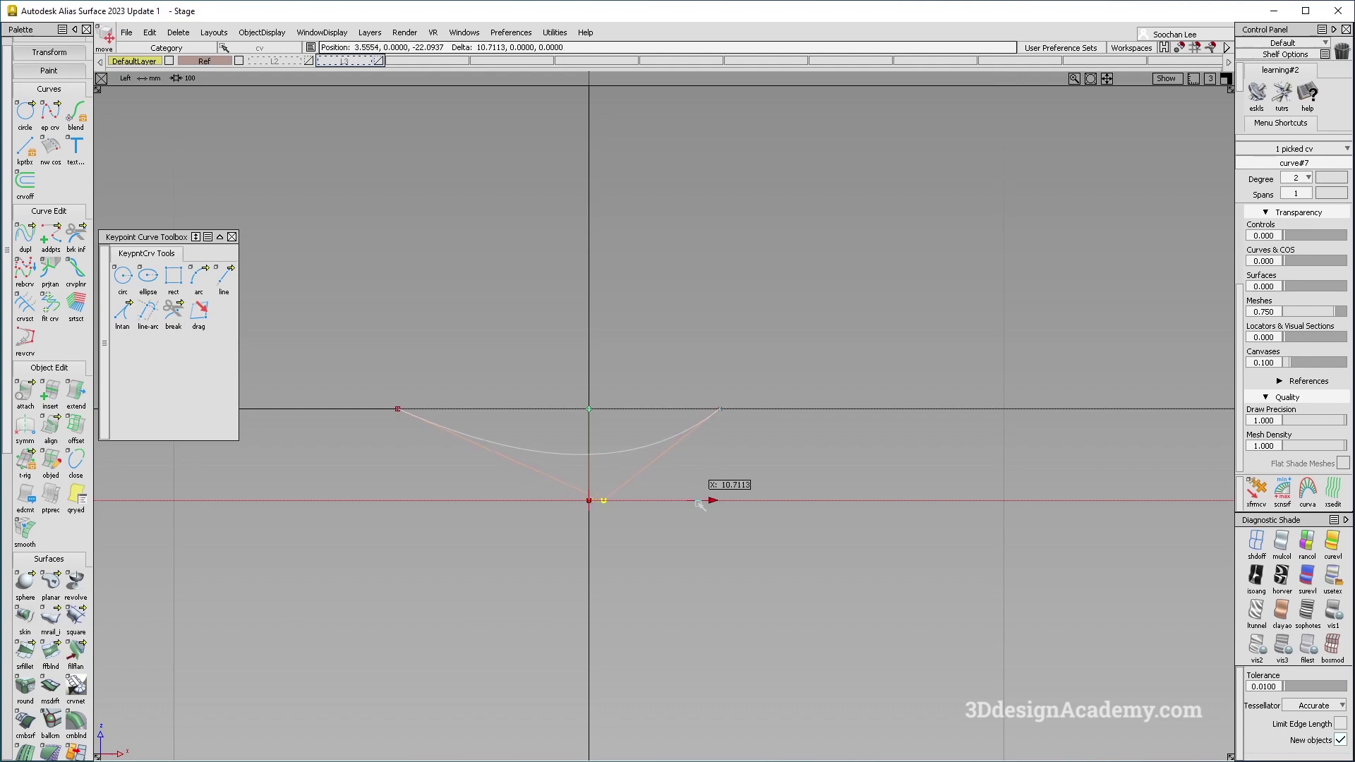
middle_drag(699, 504, 698, 503)
Build a degree 2 rail surface from the lengthwise and crosswise curves and reduce it to 1 span in both directions
key(F8)
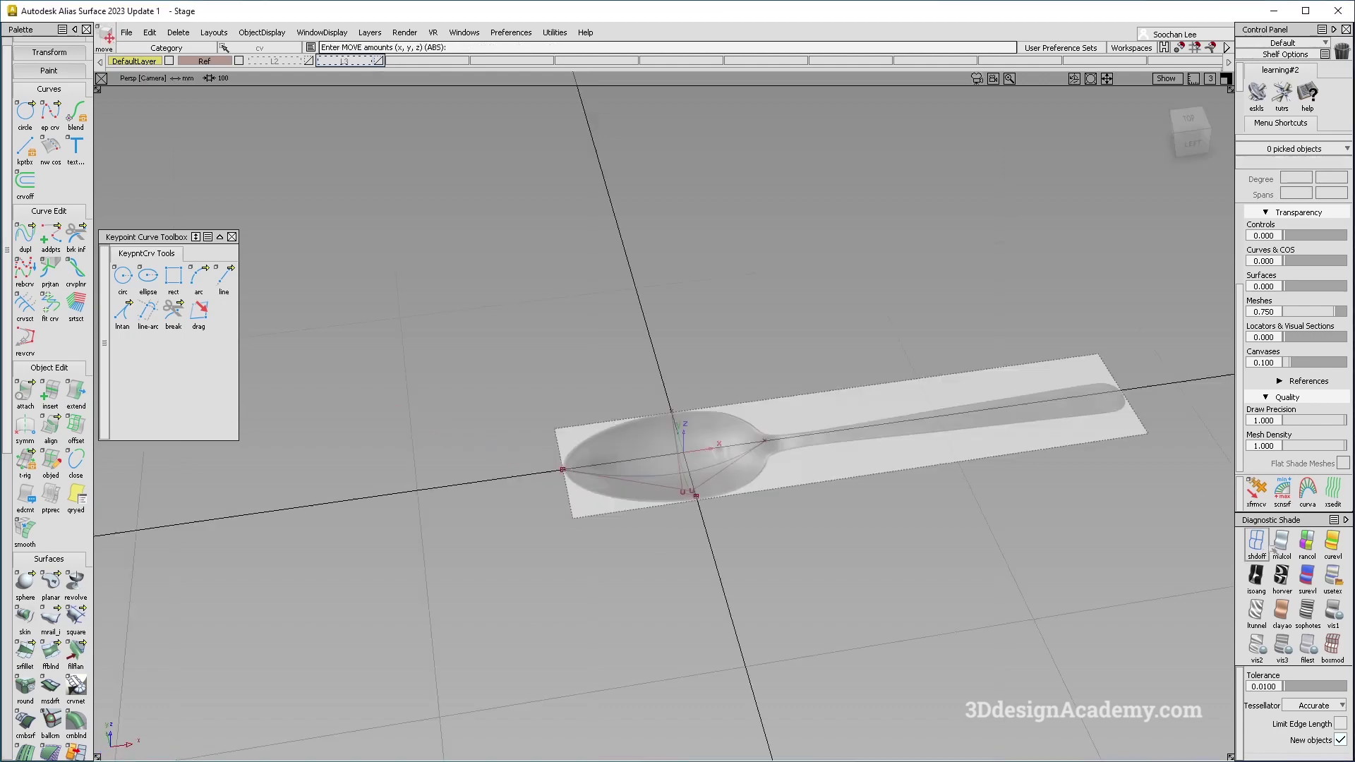
scroll(686, 406, up, 5)
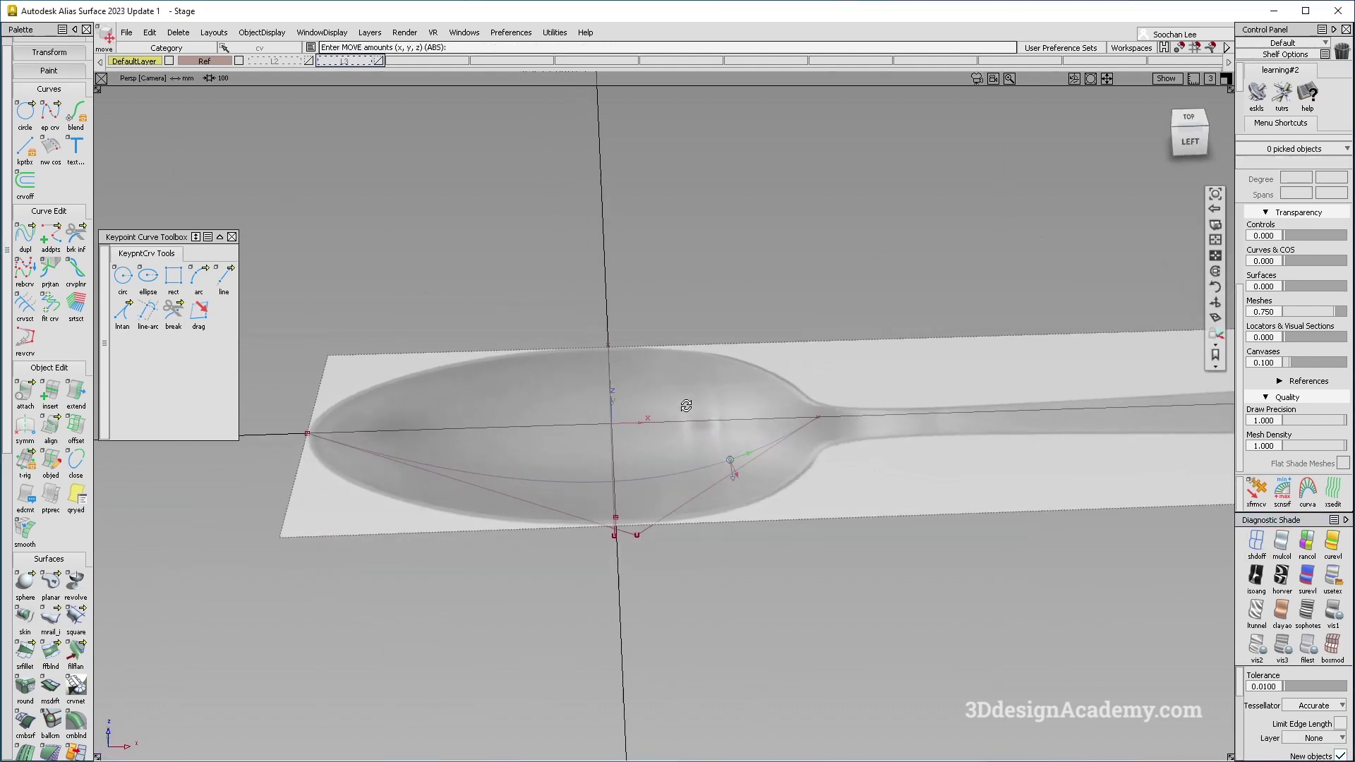
alt+shift+drag(686, 406, 649, 441)
right_drag(695, 607, 706, 581)
mouse_move(705, 580)
alt+shift+mouse_down()
mouse_move(665, 503)
mouse_move(660, 558)
mouse_move(703, 475)
mouse_move(823, 459)
mouse_move(744, 448)
mouse_move(717, 475)
mouse_move(623, 419)
mouse_move(523, 433)
mouse_move(529, 456)
mouse_move(605, 469)
alt+shift+mouse_up()
click(50, 617)
alt+shift+drag(726, 477, 656, 481)
click(578, 486)
click(1308, 192)
click(1299, 205)
alt+shift+drag(635, 438, 675, 439)
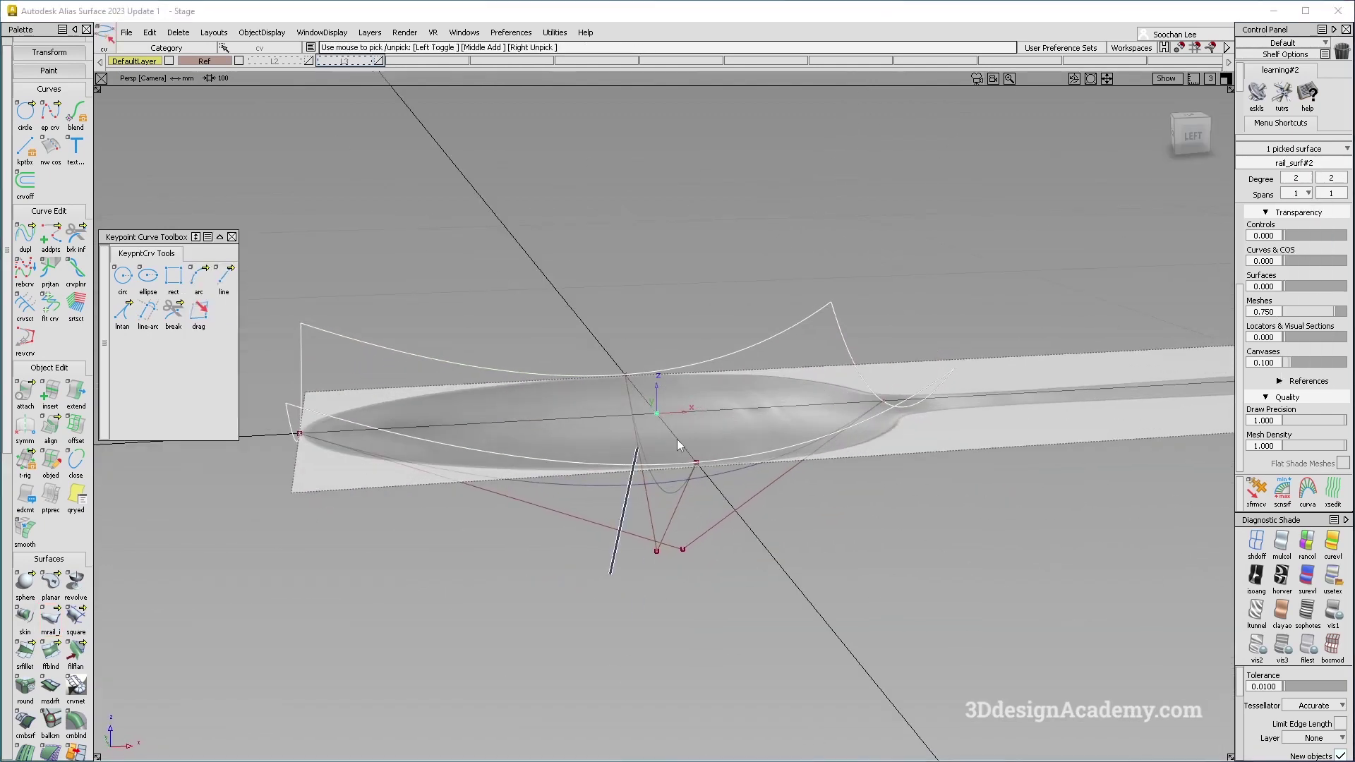
Assign the two profile curves to a new layer named Curve and hide that layer
key(ctrl+z)
click(369, 32)
click(378, 45)
click(431, 61)
click(416, 83)
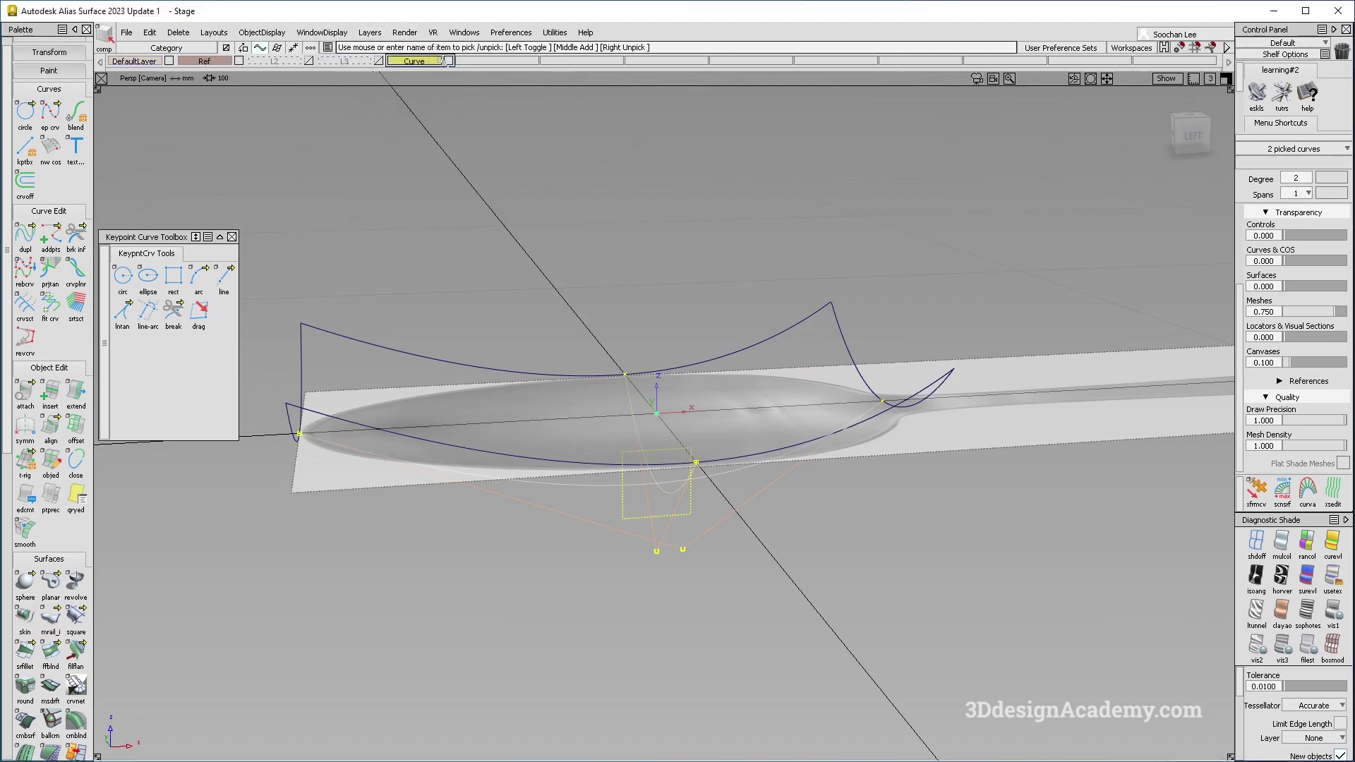
click(1210, 176)
alt+shift+drag(1213, 184, 1213, 373)
Try to extend the spoon bowl surface outward at its tip and neck edges, the neck edge by about 0.97 mm
key(F11)
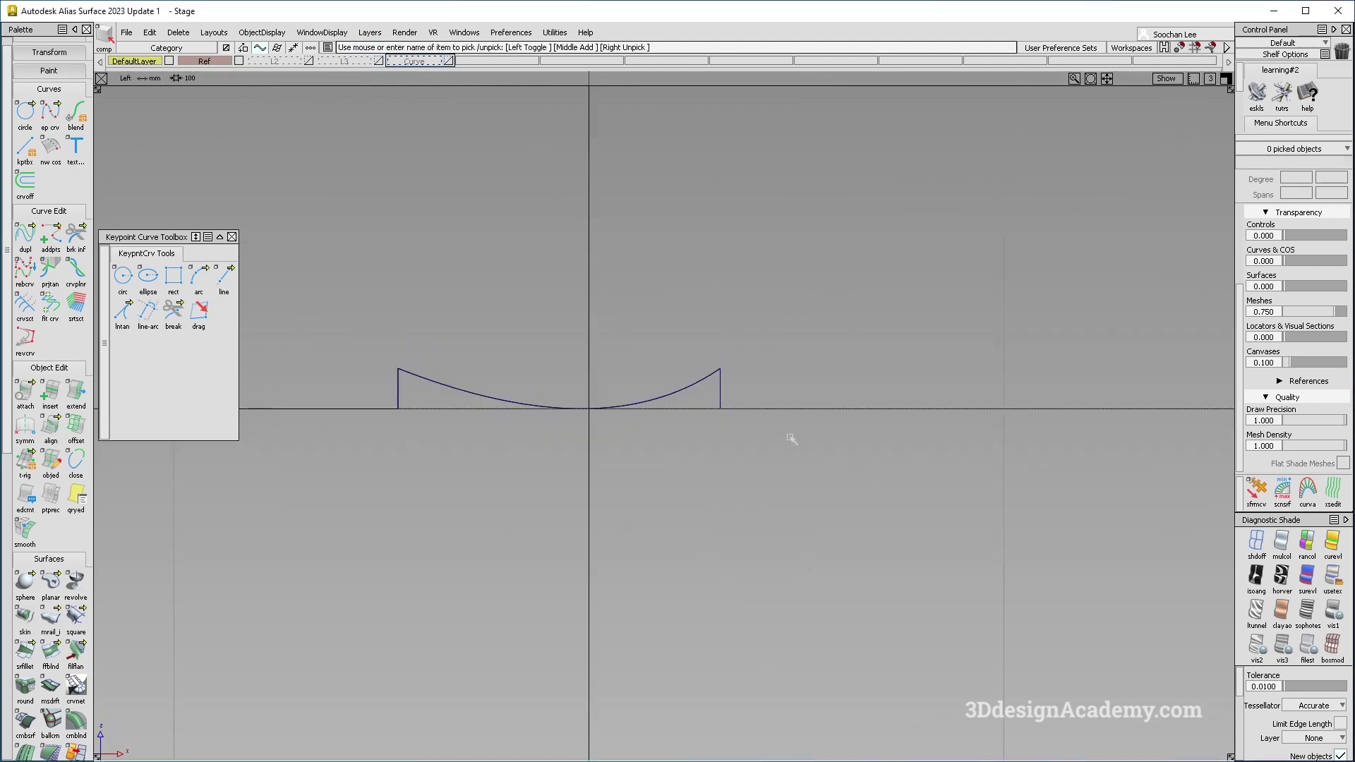
alt+shift+right_drag(793, 442, 724, 415)
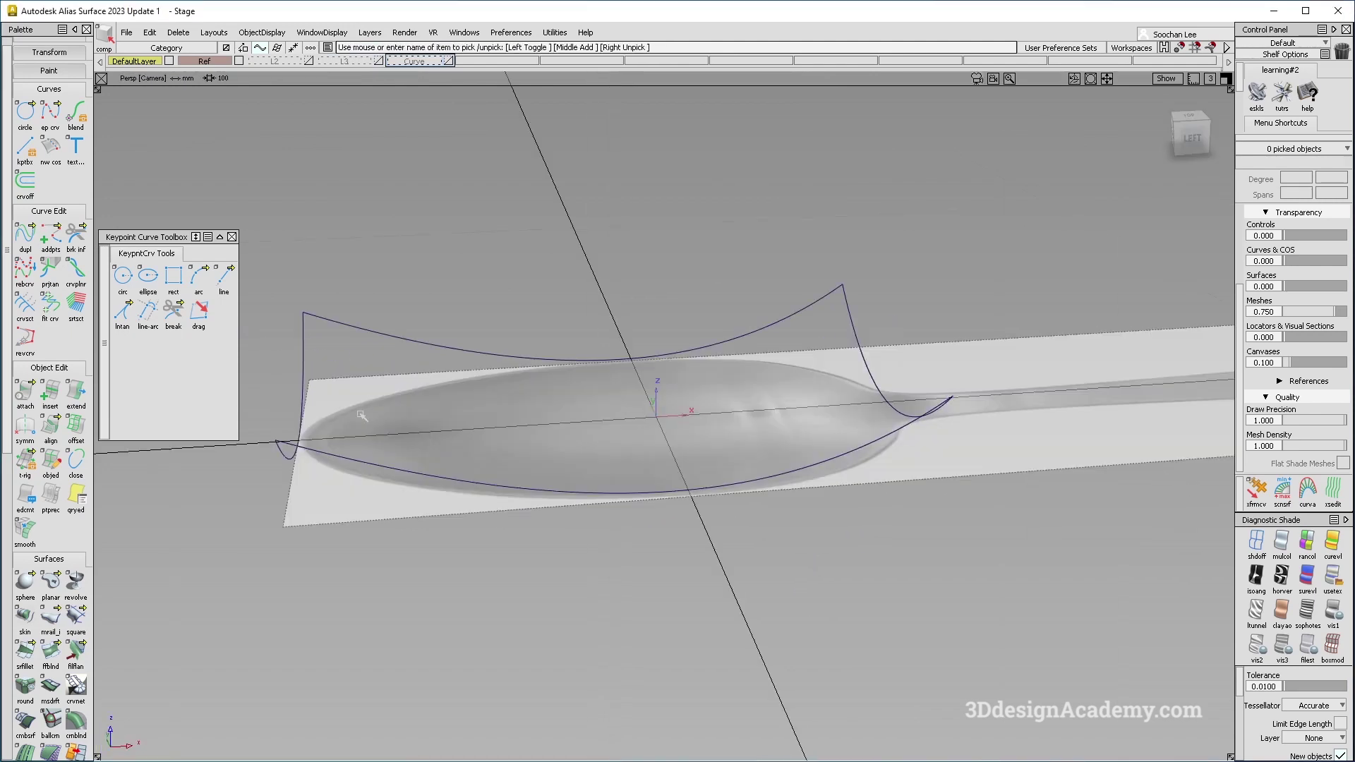
scroll(553, 387, up, 3)
click(266, 268)
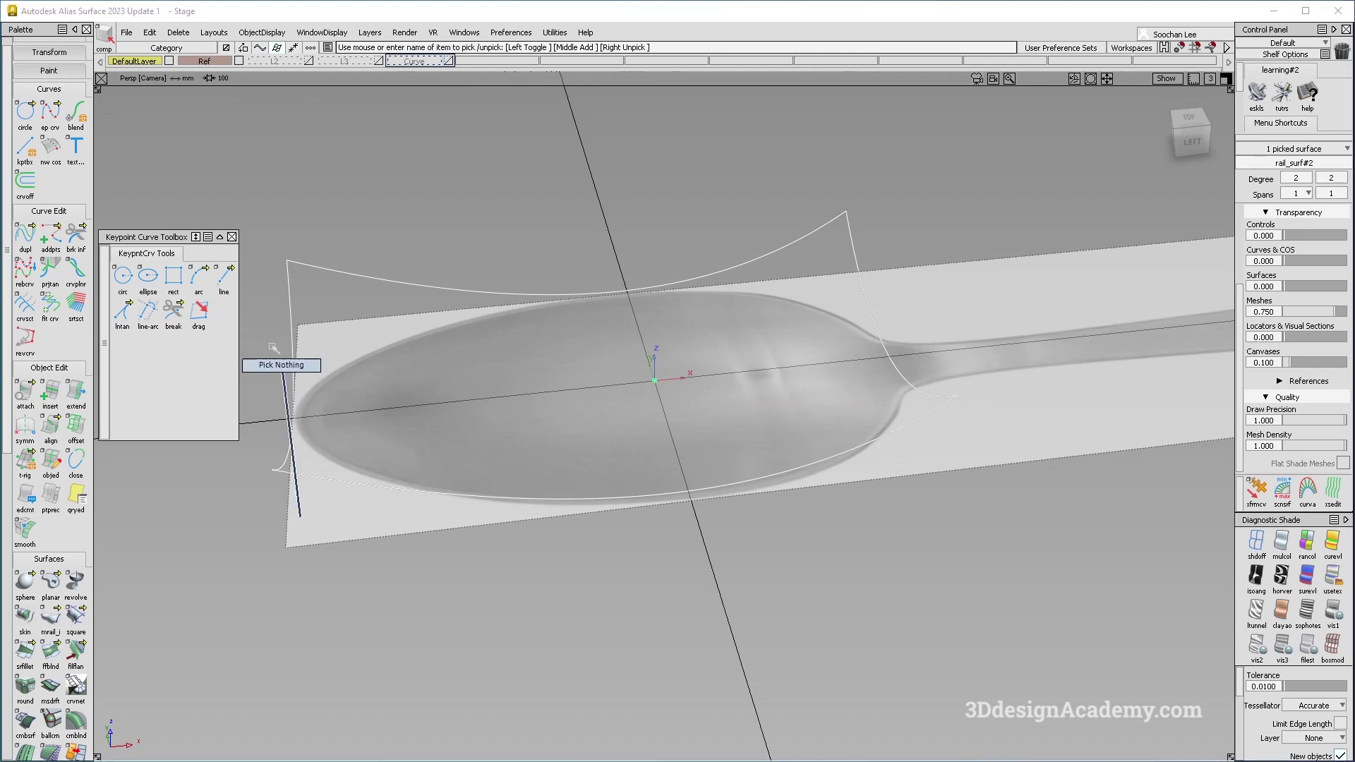
click(75, 391)
click(292, 384)
drag(294, 385, 904, 338)
click(891, 354)
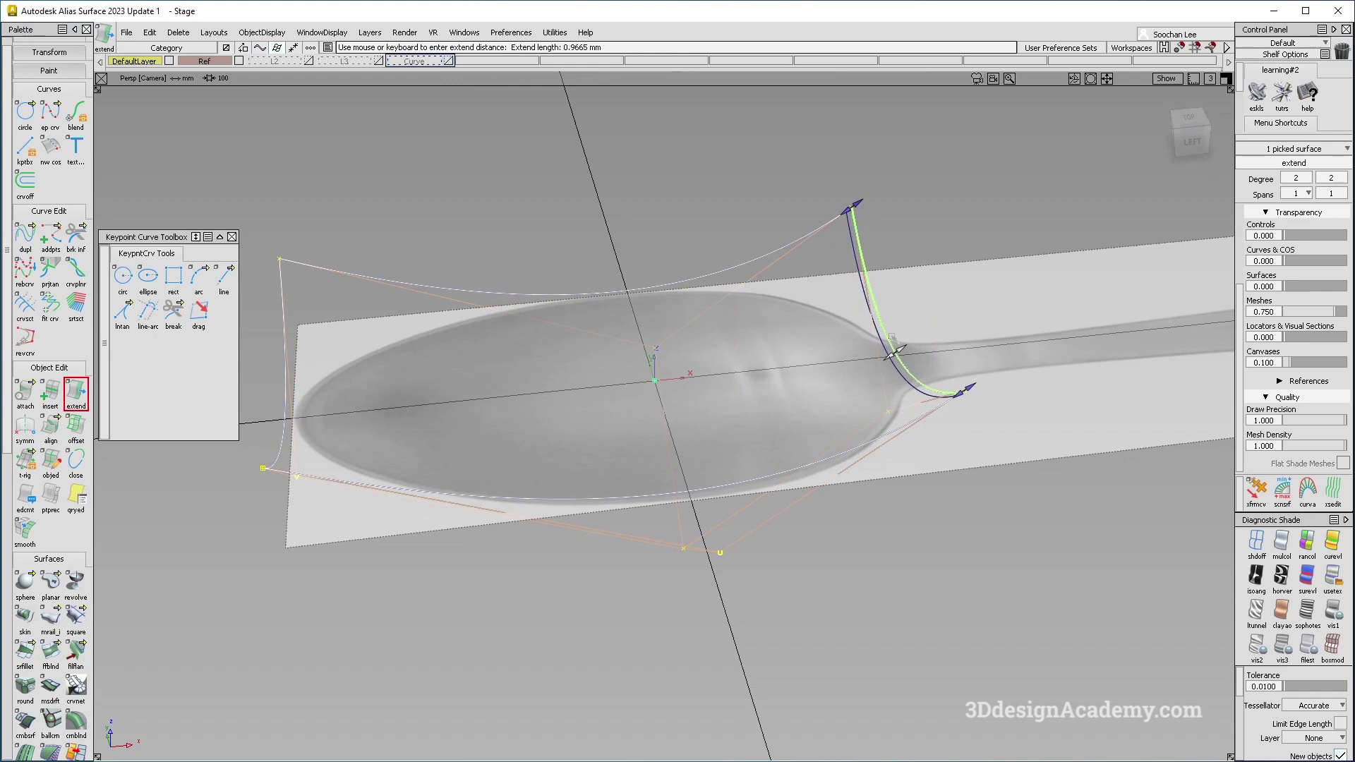
click(630, 336)
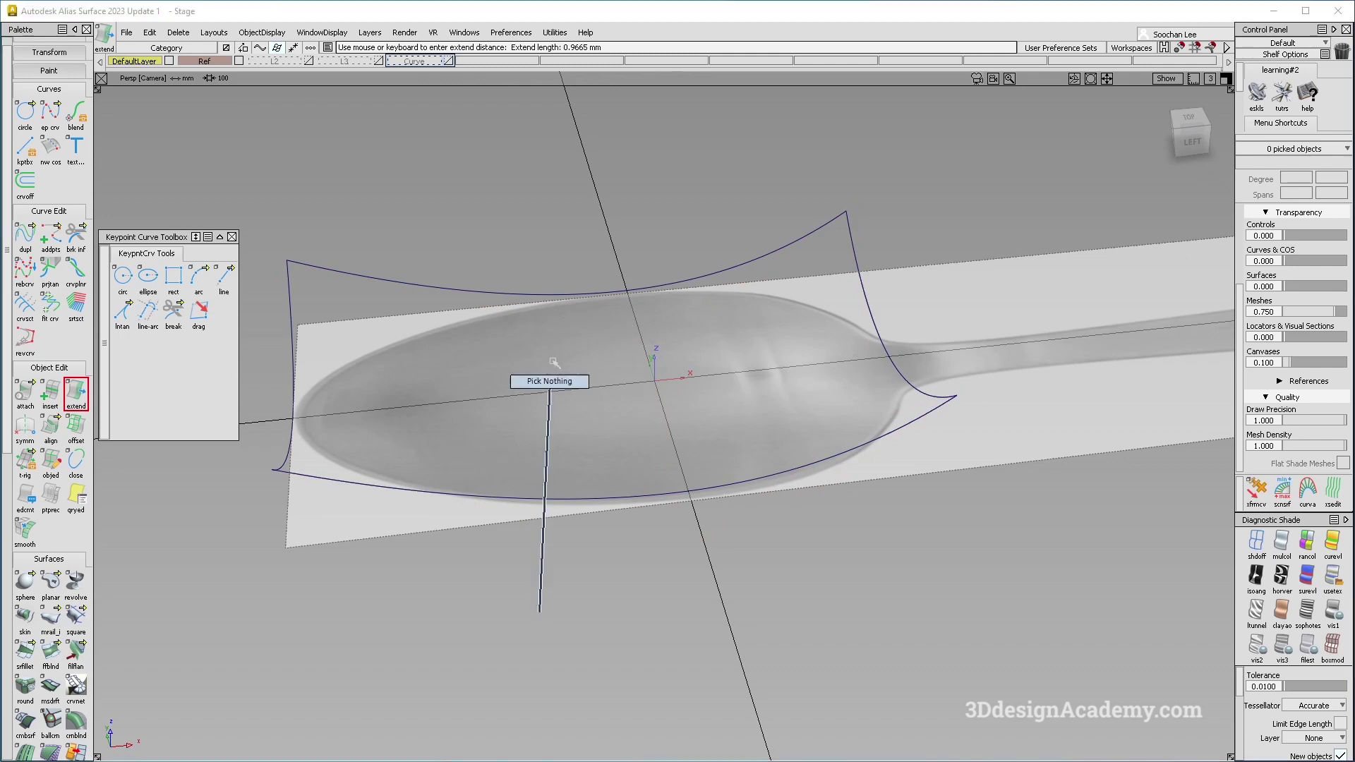
Draw a straight edit-point curve along X in the side view, spanning past both ends of the bowl surface, and delete the guidelines
key(F10)
alt+shift+right_drag(530, 228, 539, 478)
click(50, 112)
click(444, 407)
click(1018, 407)
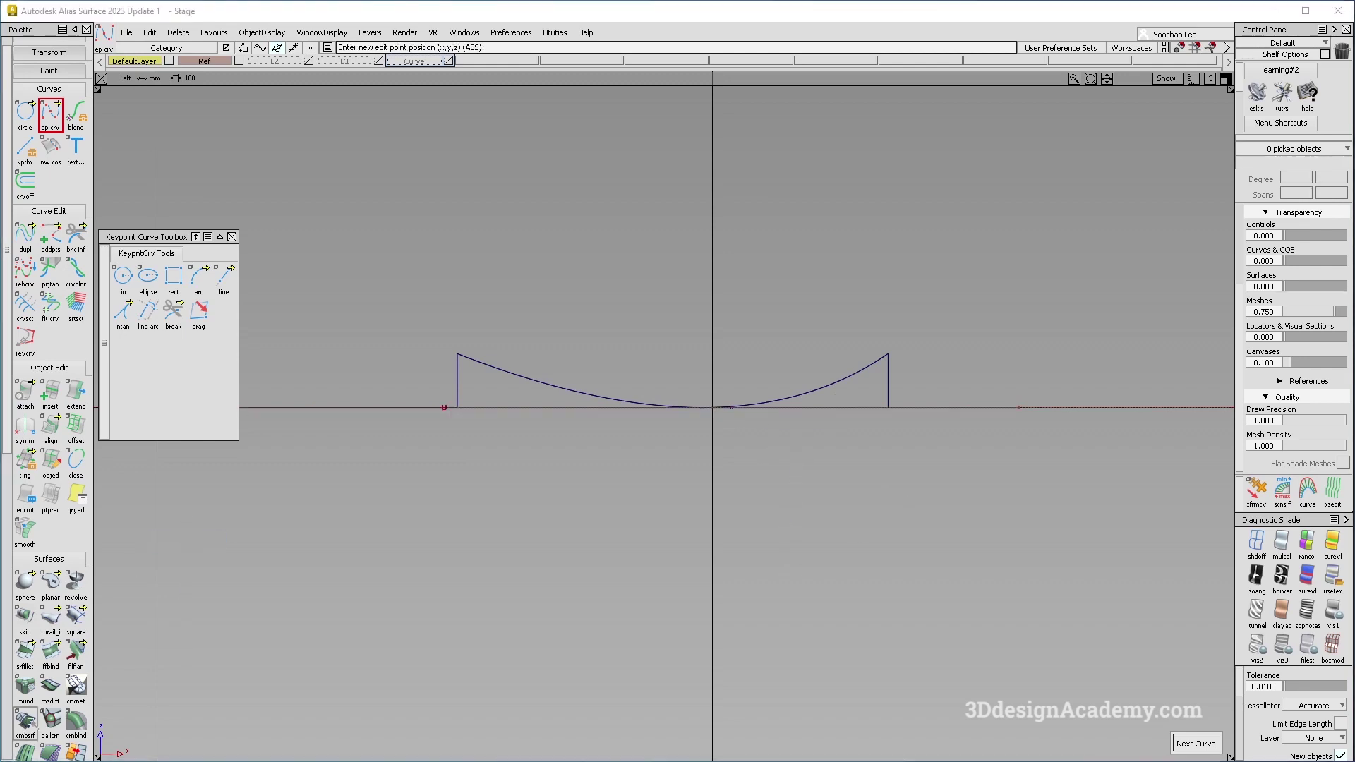
scroll(97, 494, down, 2)
click(179, 32)
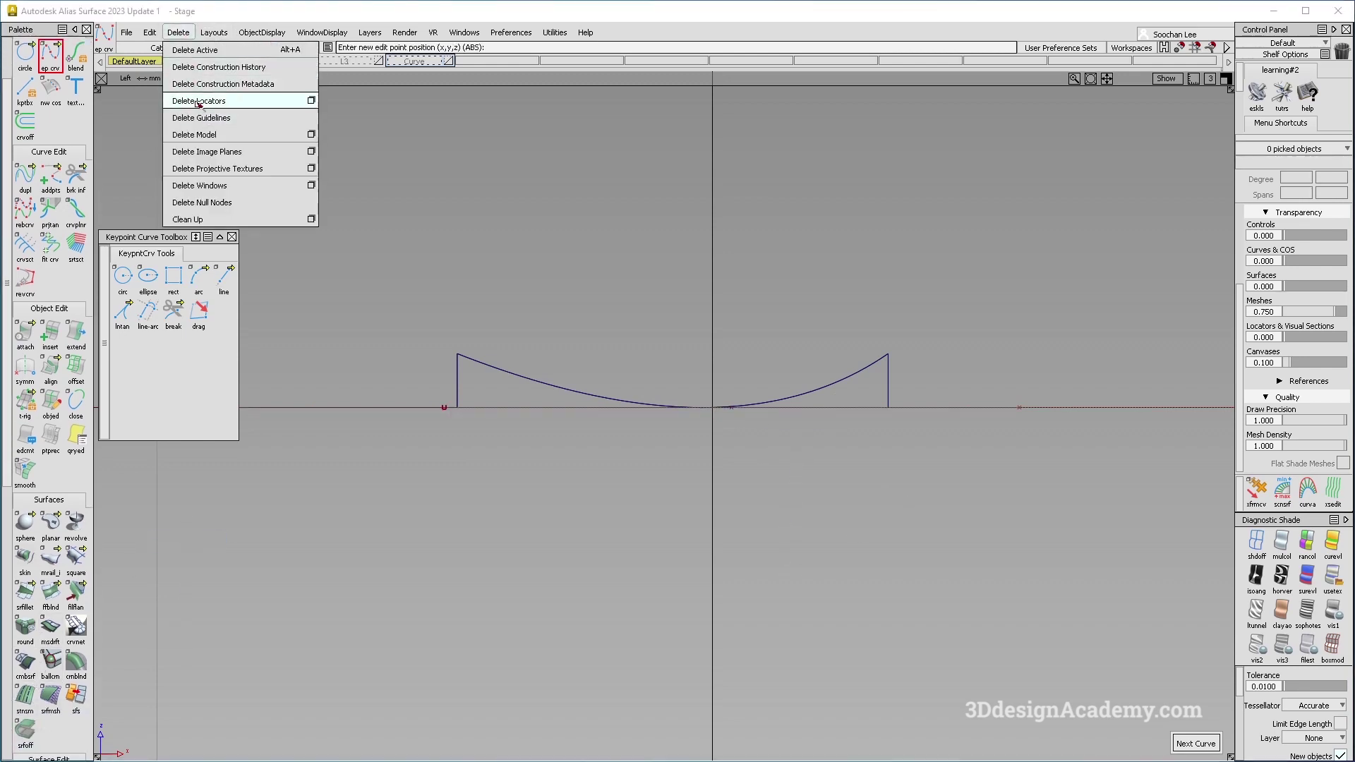
click(219, 115)
Project the straight curve onto the spoon bowl surface along the Y axis, creating its rim outline
ctrl+shift+drag(556, 564, 337, 220)
scroll(50, 424, down, 5)
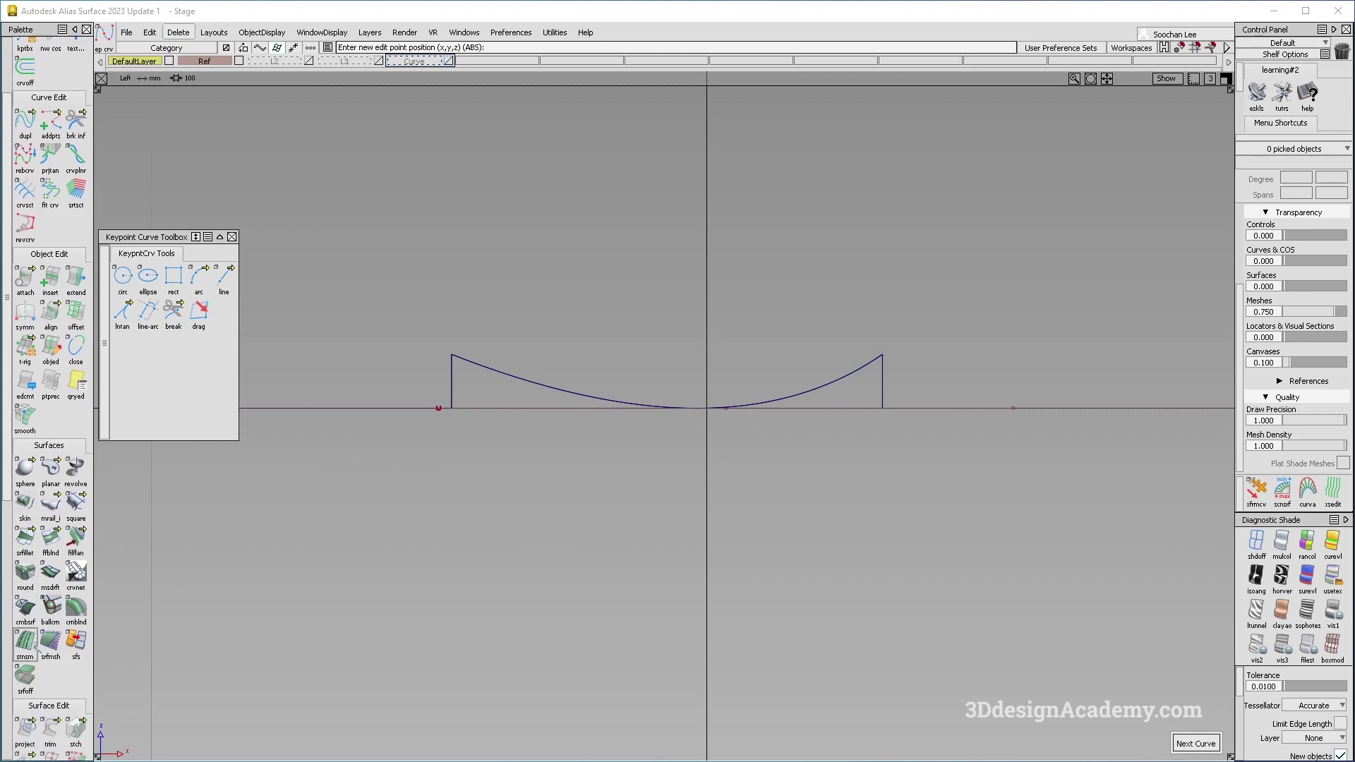
click(575, 393)
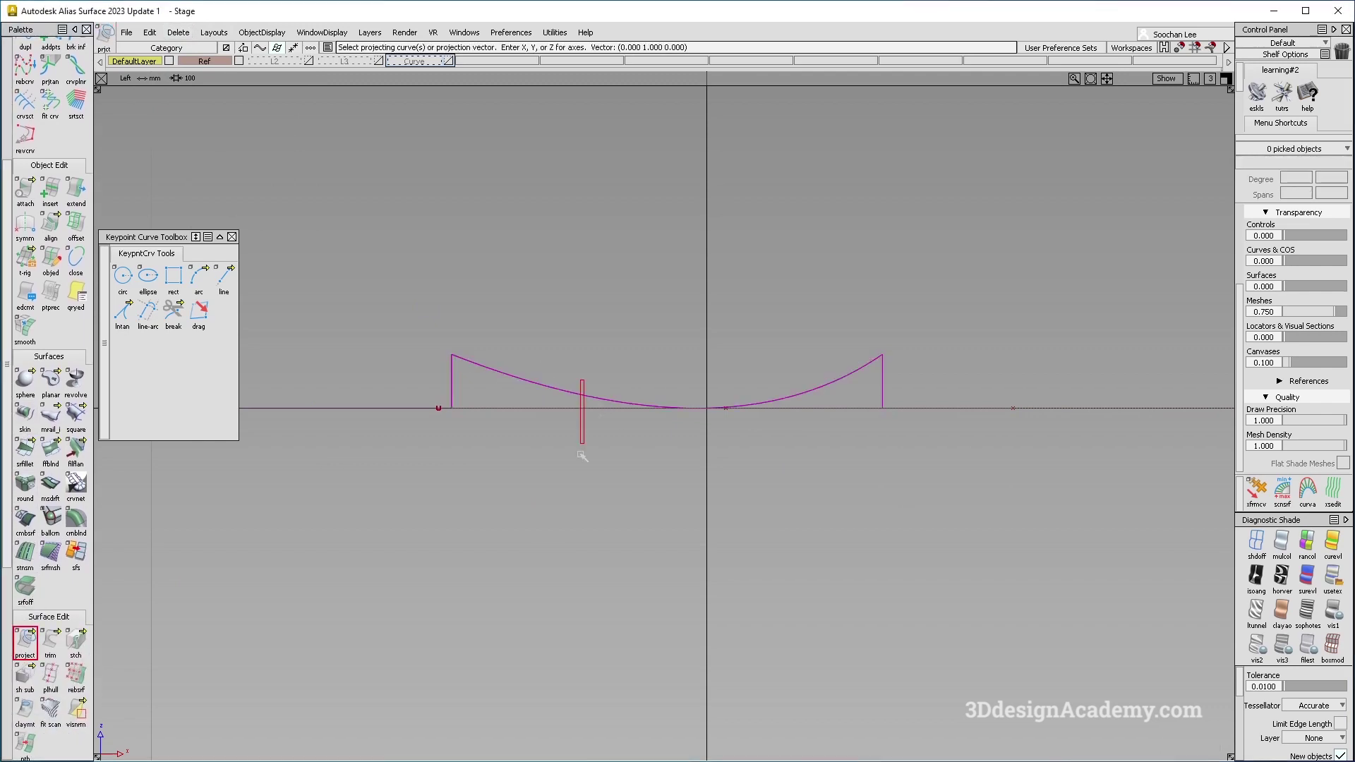
key(ctrl+t)
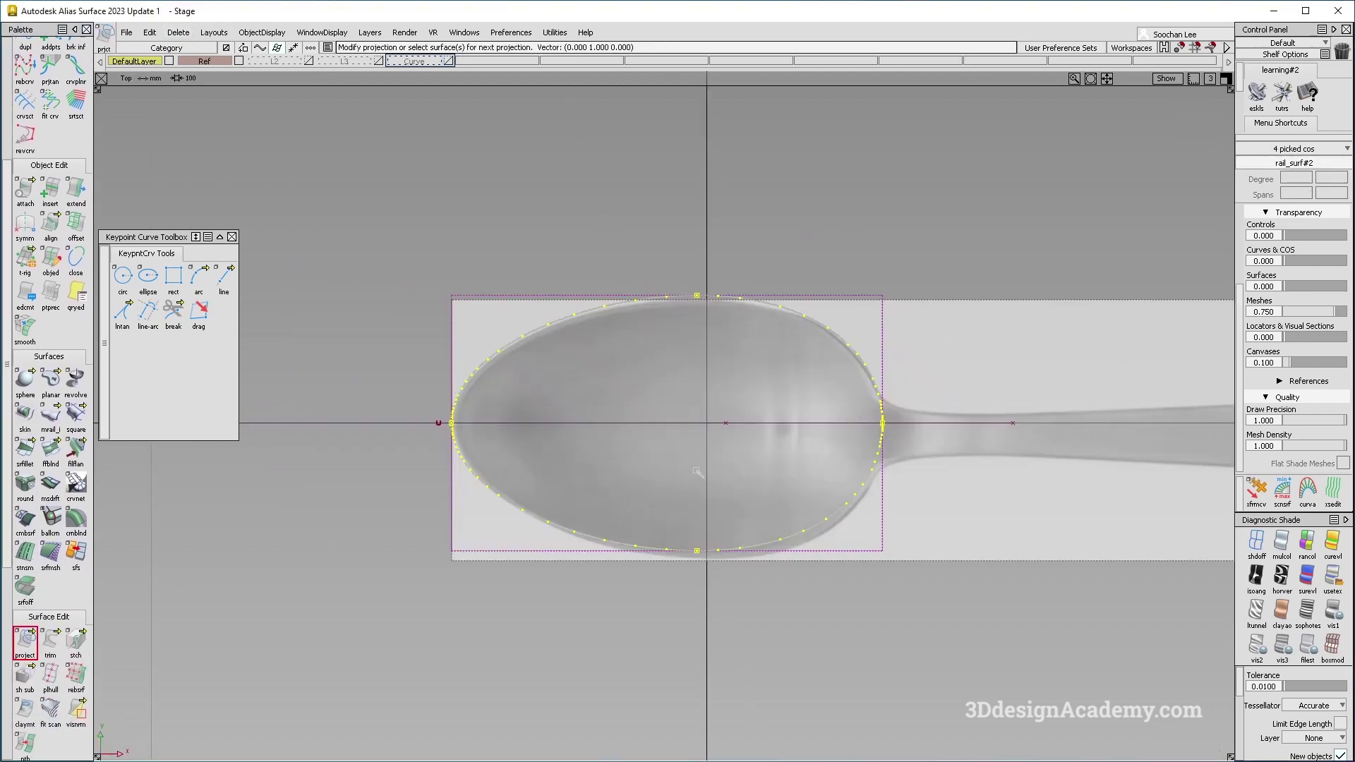
Move the straight projection curve along Y in the top view, clear of the spoon bowl
scroll(793, 547, up, 5)
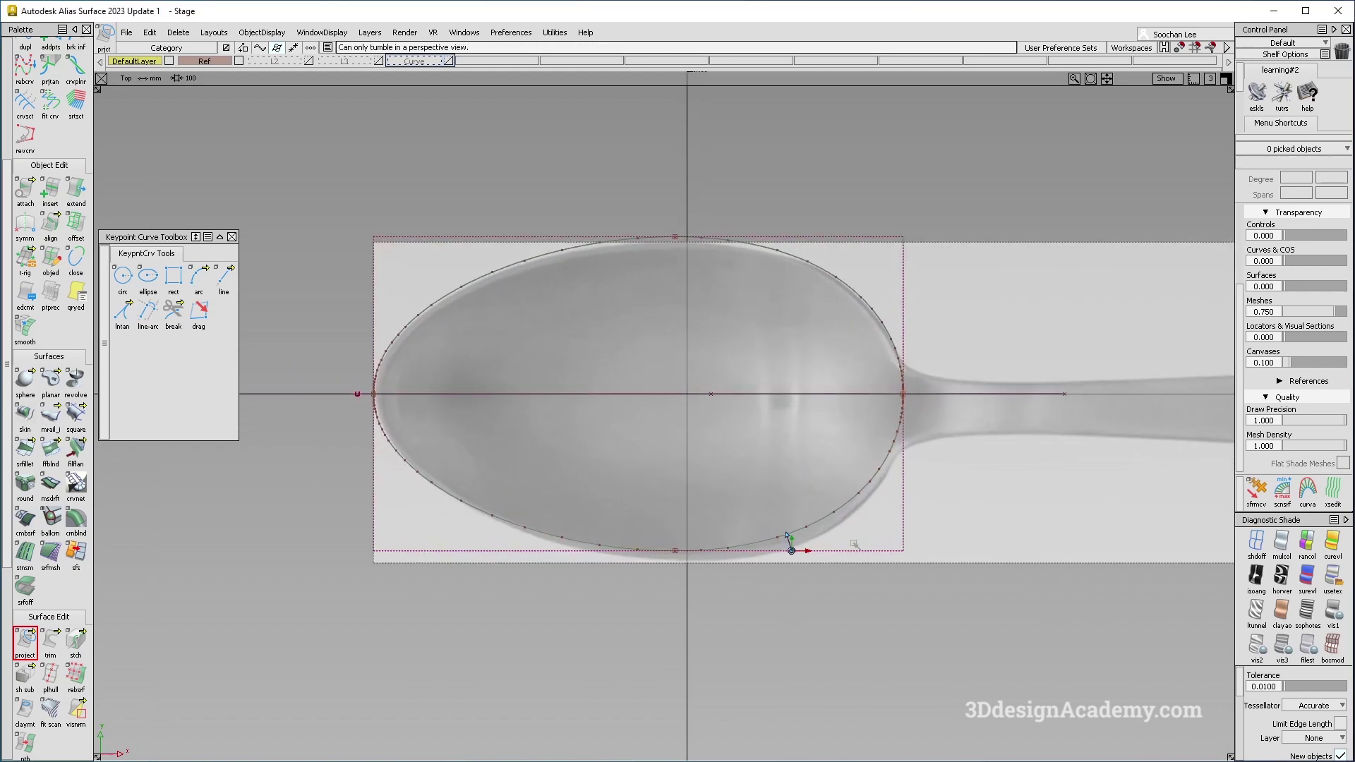
alt+shift+middle_drag(892, 518, 888, 523)
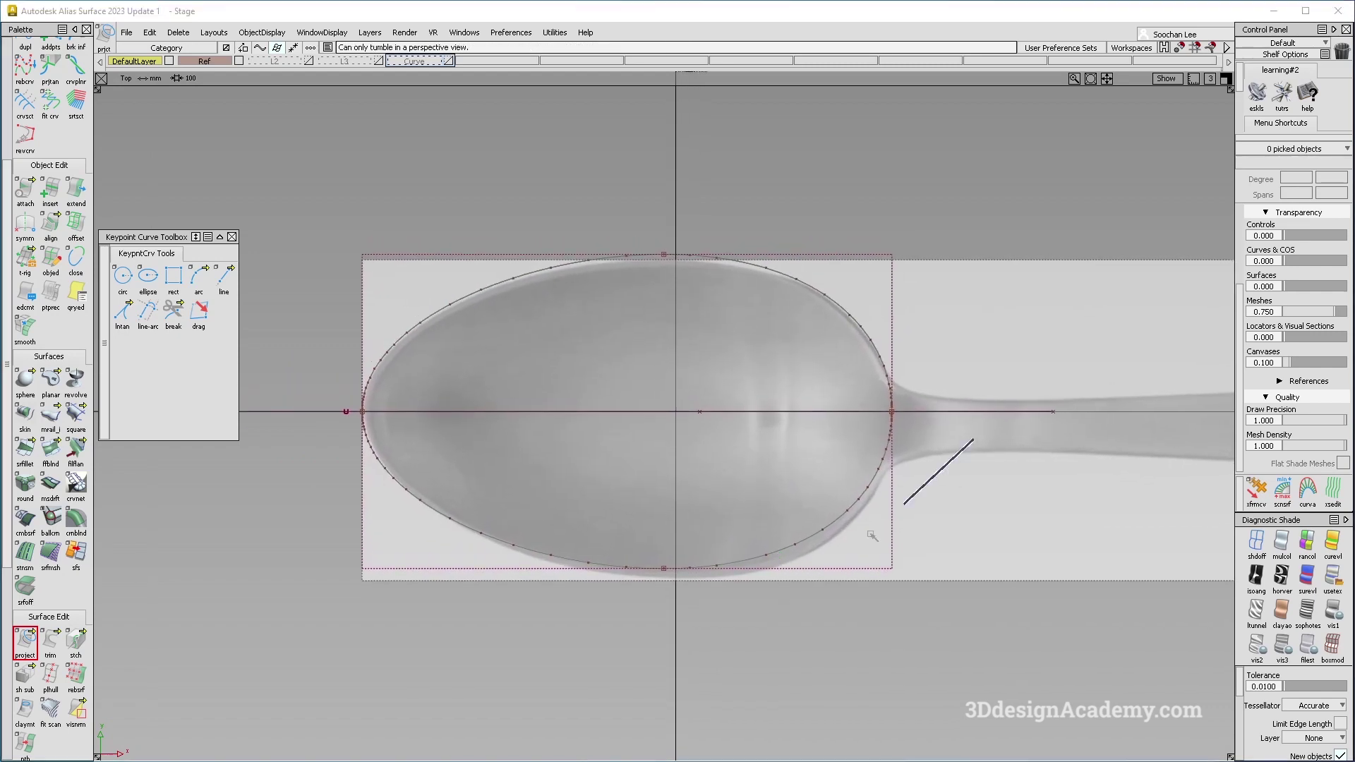
click(803, 568)
ctrl+shift+drag(605, 294, 698, 311)
drag(665, 202, 738, 607)
key(m)
ctrl+shift+drag(642, 210, 708, 629)
ctrl+shift+drag(763, 495, 792, 474)
click(362, 406)
ctrl+shift+drag(318, 442, 536, 606)
right_drag(536, 607, 529, 375)
Shift the middle row of the surface's CVs along X to fit the rim outline to the spoon image
ctrl+shift+drag(713, 315, 705, 595)
alt+shift+middle_drag(778, 518, 767, 551)
ctrl+shift+right_drag(766, 551, 810, 477)
middle_drag(810, 477, 836, 367)
middle_drag(796, 453, 637, 437)
key(ctrl+z)
key(ctrl+z)
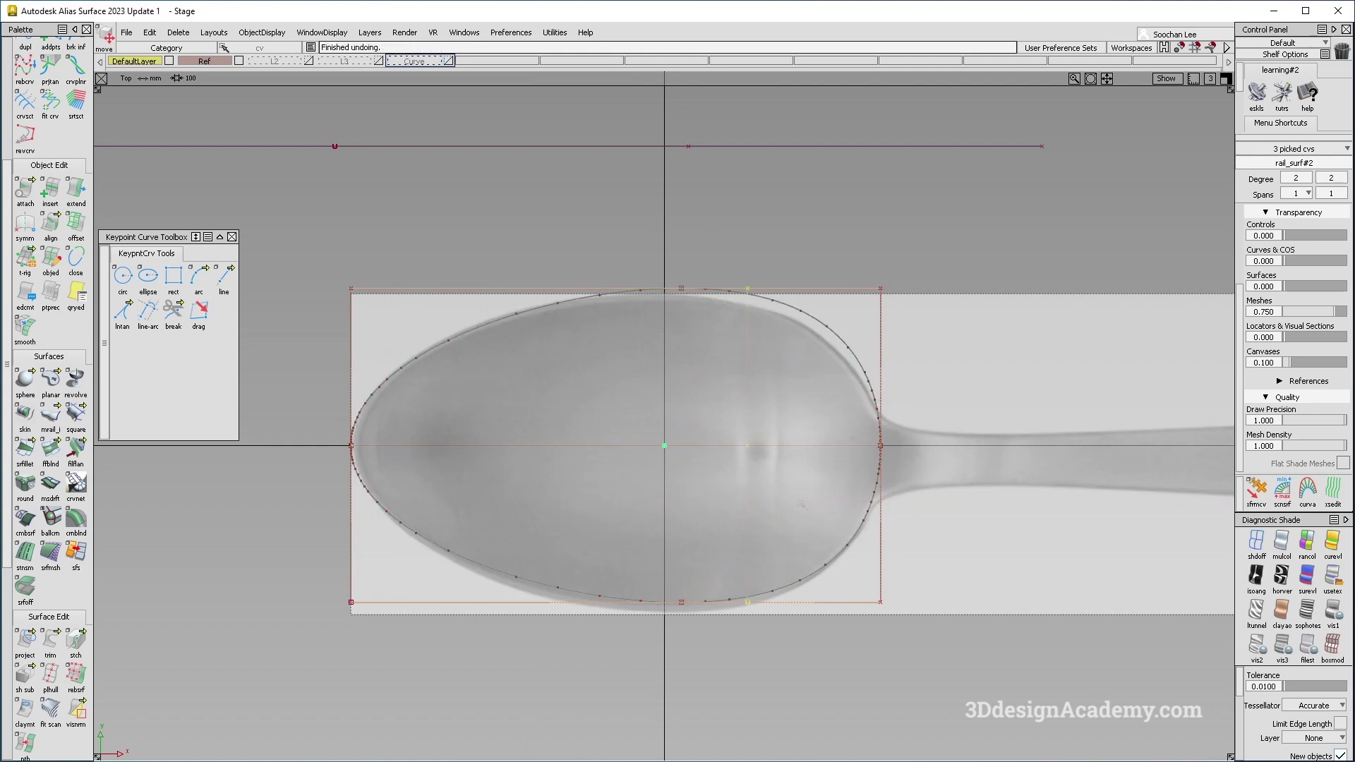
mouse_move(810, 502)
middle_down()
mouse_move(779, 494)
mouse_move(811, 493)
mouse_move(795, 495)
middle_up()
Apply the Symmetric Modeling constraint to the spoon bowl surface
alt+shift+drag(810, 487, 654, 450)
click(76, 192)
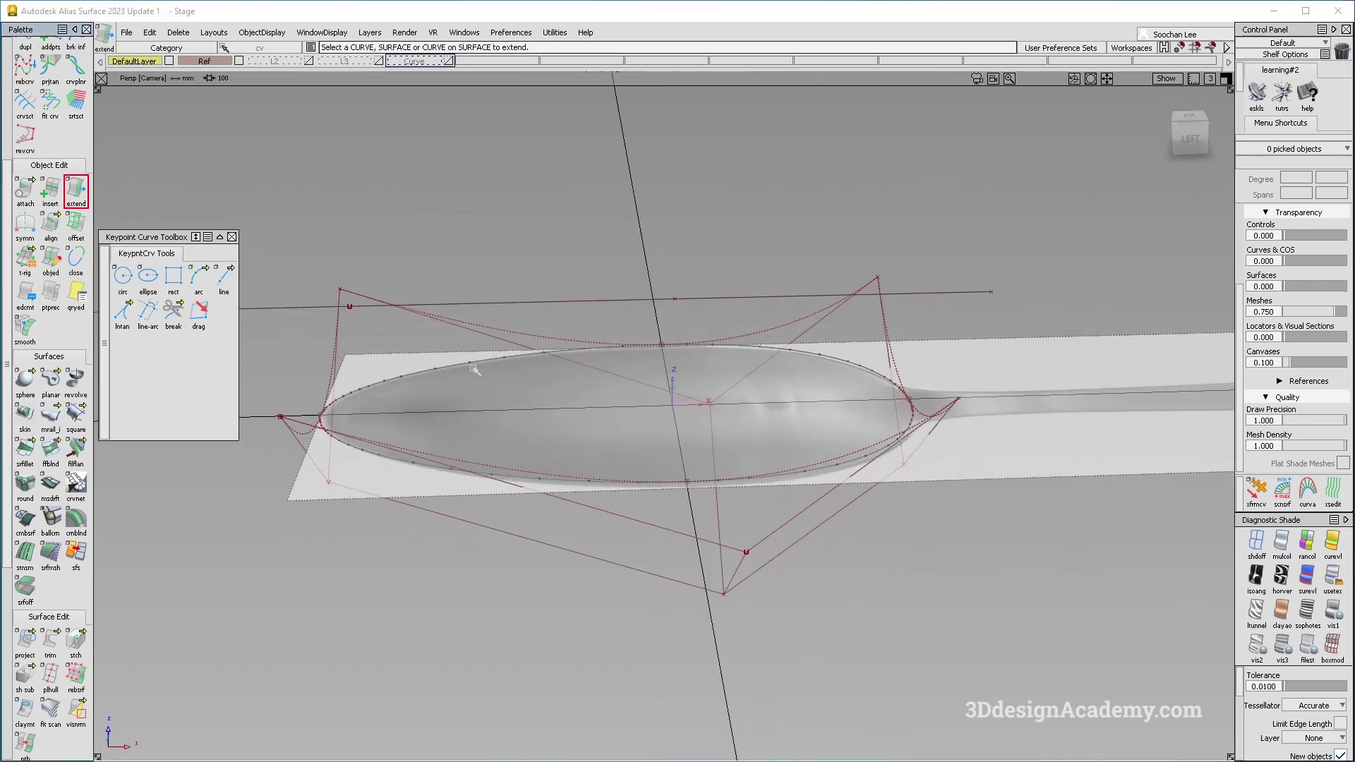
click(502, 332)
click(24, 225)
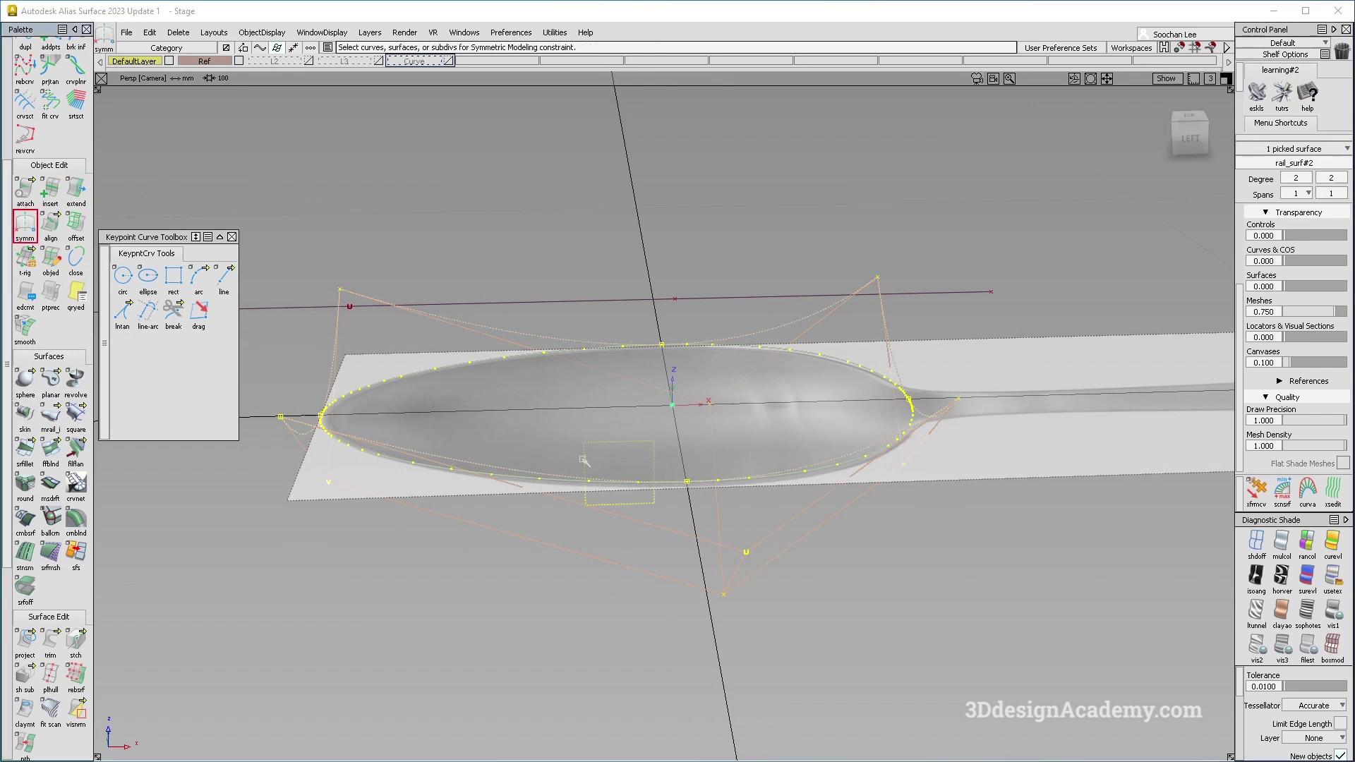
alt+shift+drag(493, 303, 536, 318)
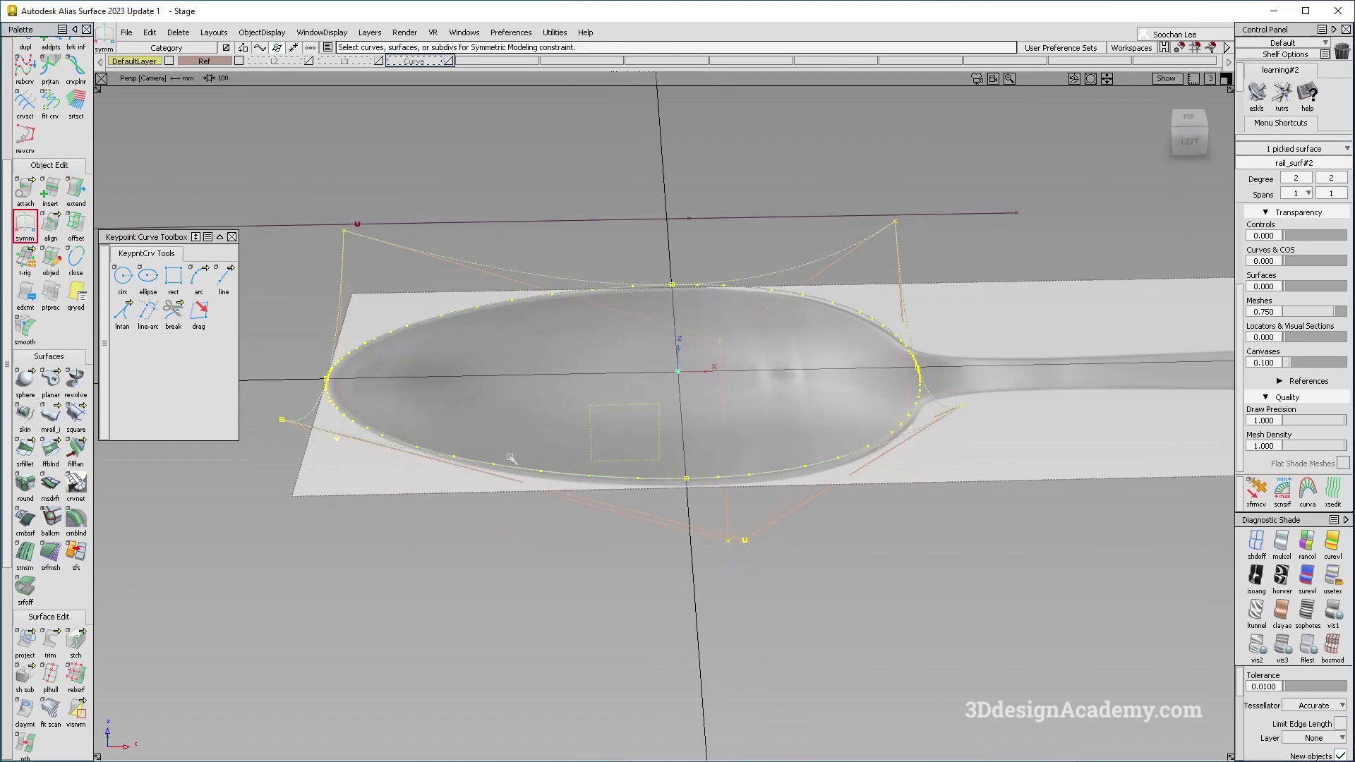
Extend the surface's long side edges by about 0.86 mm and its tip and neck edges outward, the neck edge furthest
click(546, 279)
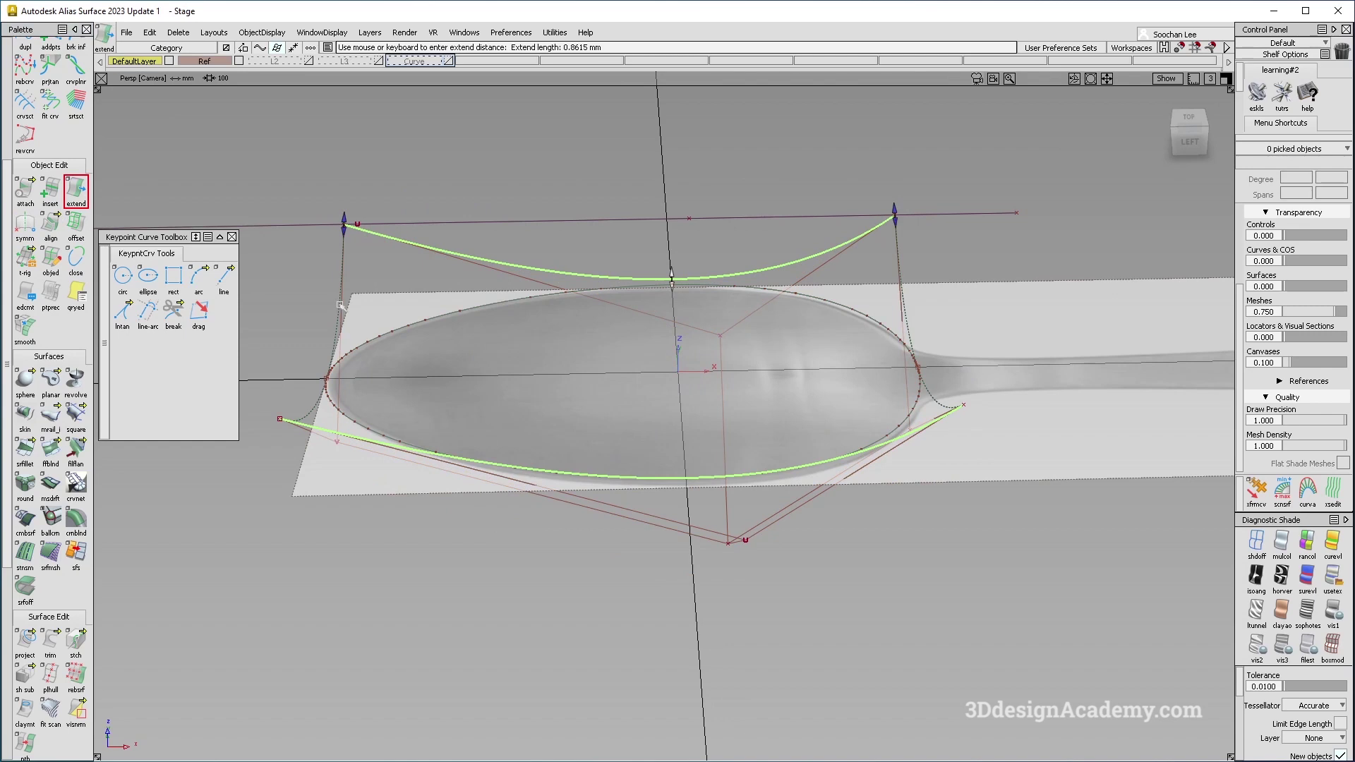
click(341, 305)
click(910, 321)
drag(910, 321, 944, 346)
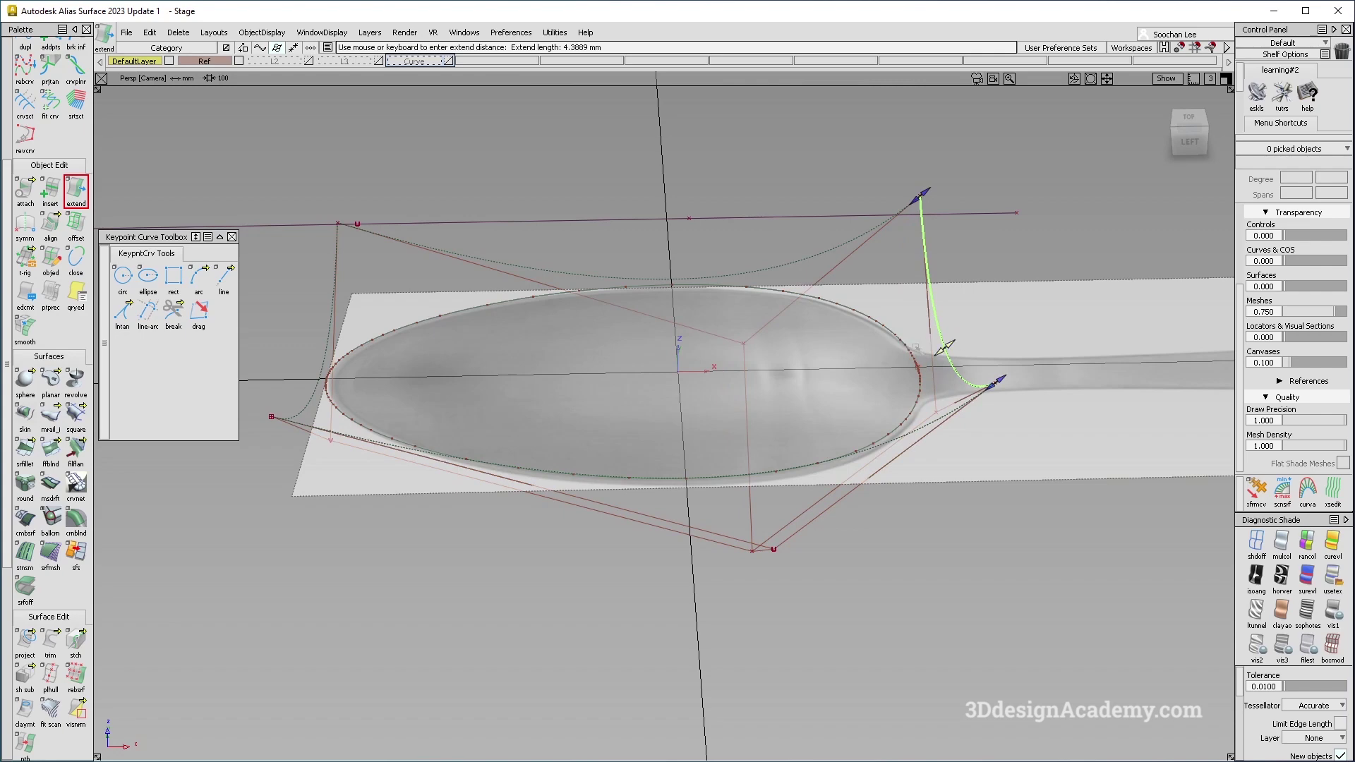
drag(944, 347, 822, 381)
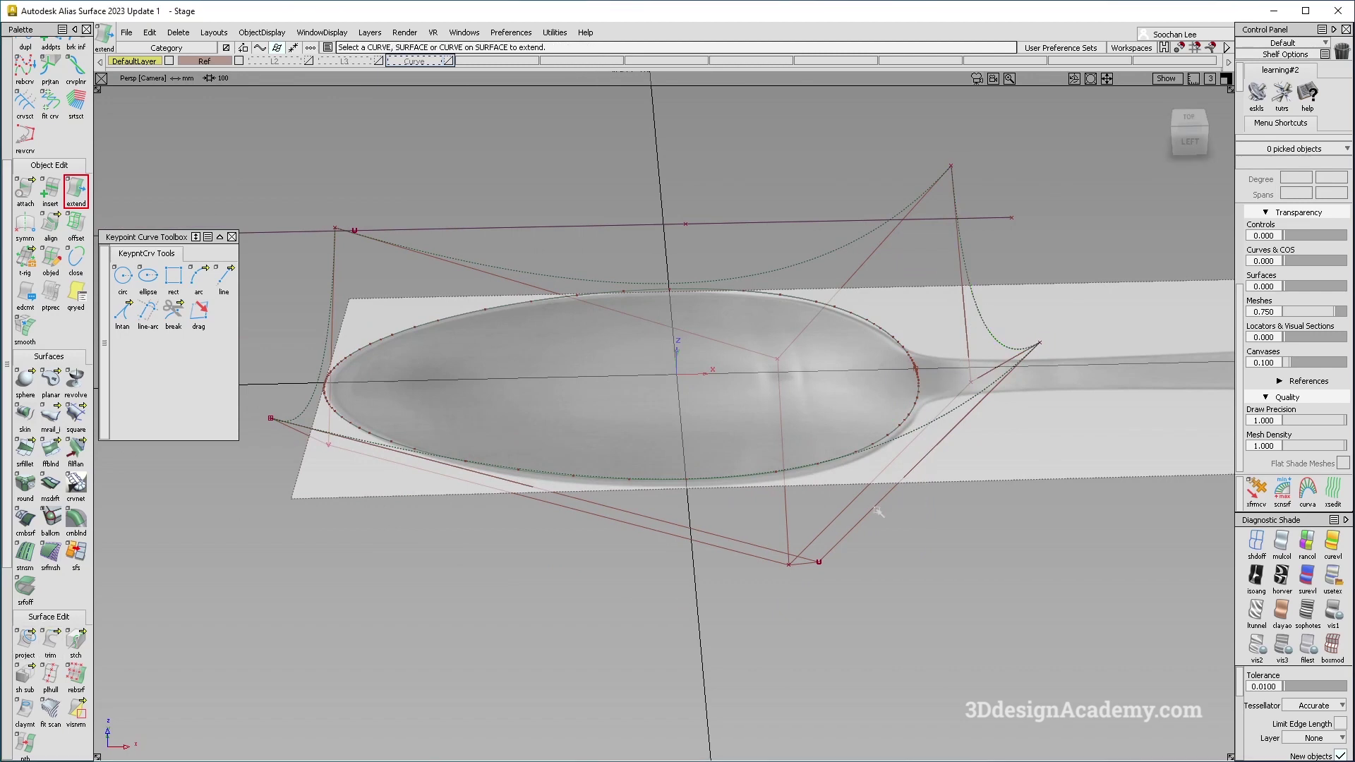
Draw a degree 2 curve along one side of the spoon's neck, from the bowl outline to the surface's neck edge
key(F1)
alt+shift+right_drag(877, 512, 671, 376)
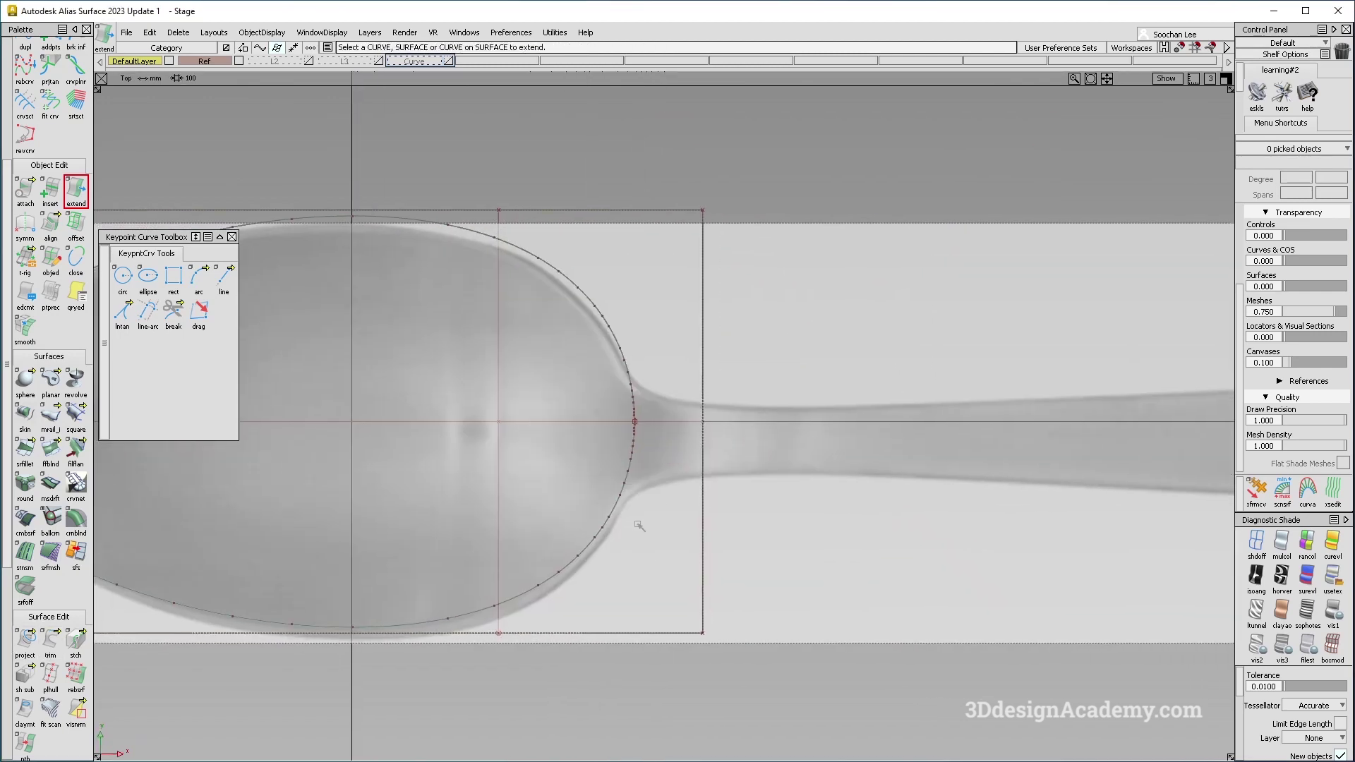
scroll(50, 282, up, 5)
click(50, 126)
click(613, 502)
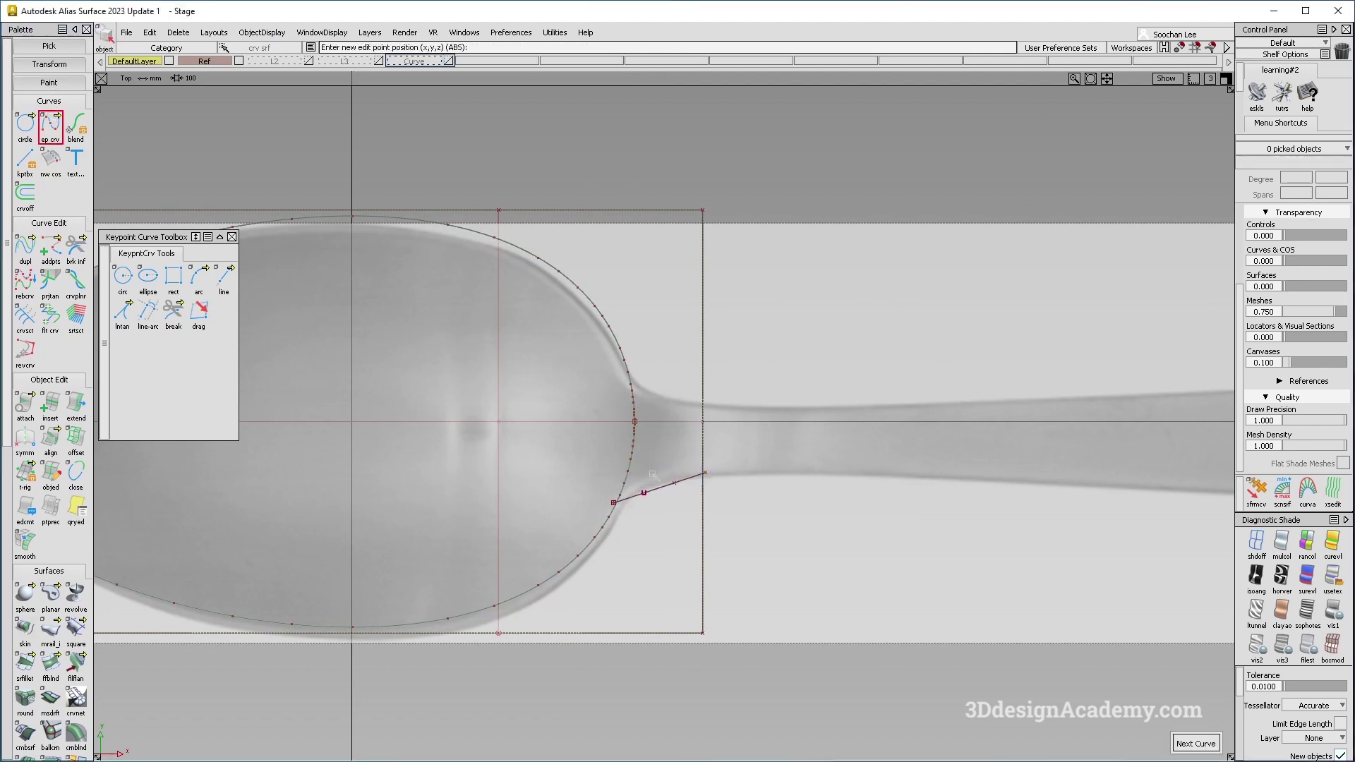
key(Escape)
click(1305, 178)
click(1302, 212)
Move the neck curve's middle CV about -0.63 mm in X and 0.55 mm in Y to follow the neck's contour
drag(608, 492, 657, 537)
key(m)
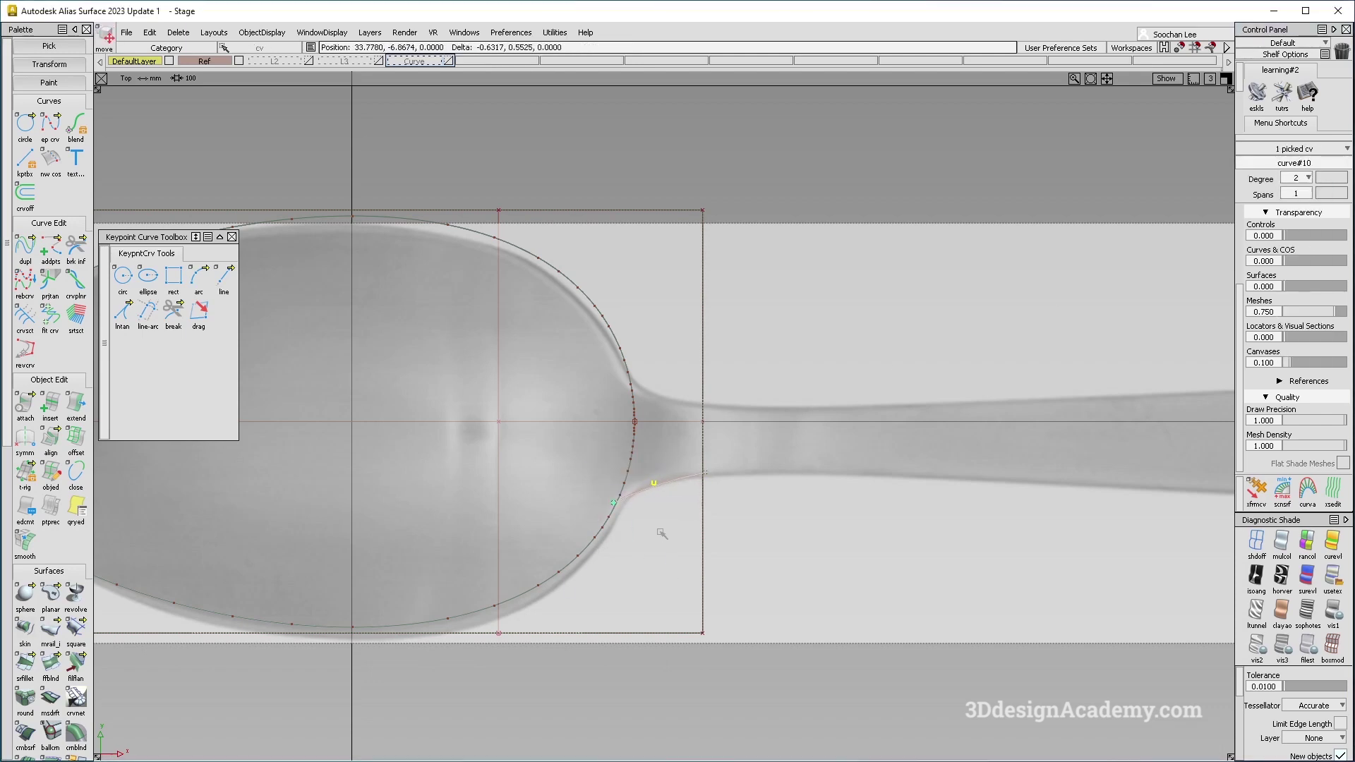
alt+shift+middle_drag(659, 532, 639, 541)
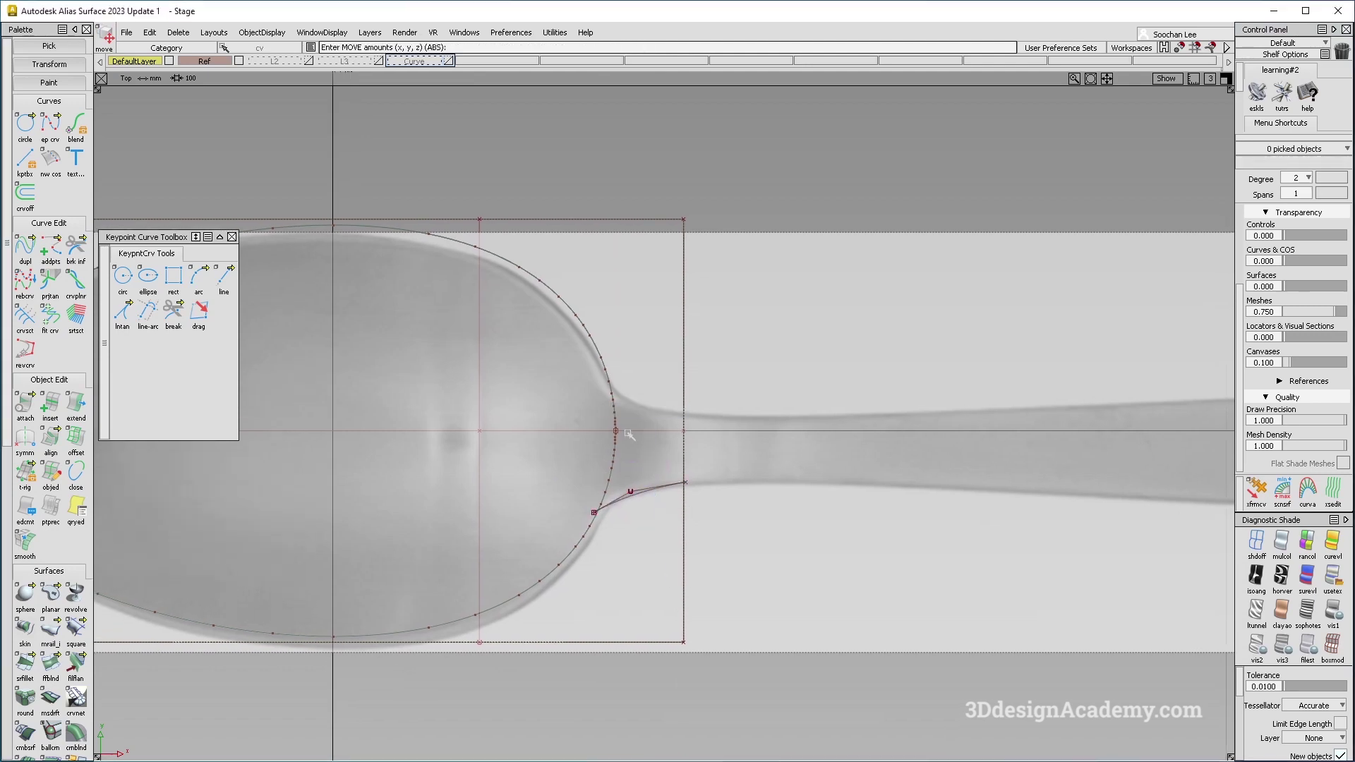
scroll(71, 635, down, 4)
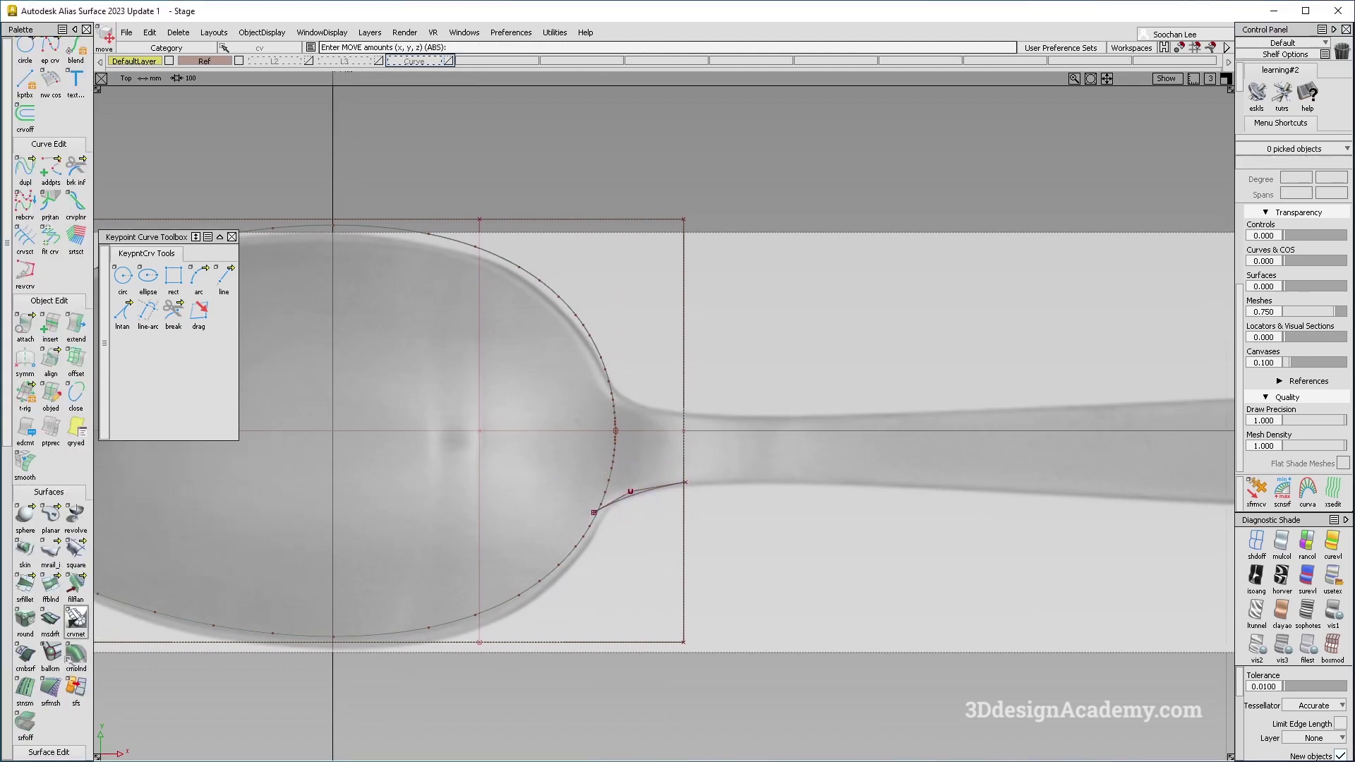
click(24, 706)
click(644, 475)
click(645, 474)
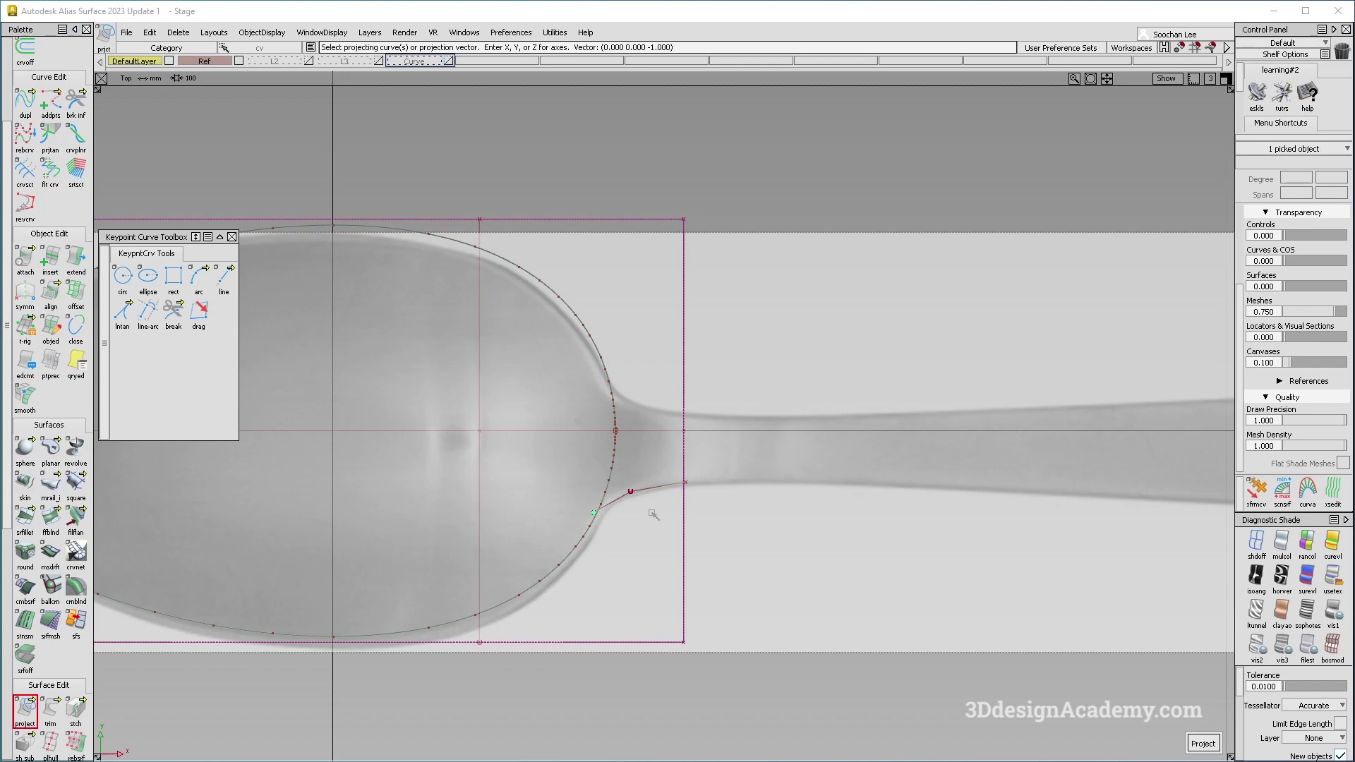
click(658, 506)
Move the whole neck curve along Y slightly inward, towards the spoon's centre line
key(m)
drag(665, 538, 703, 460)
alt+shift+middle_drag(687, 428, 672, 444)
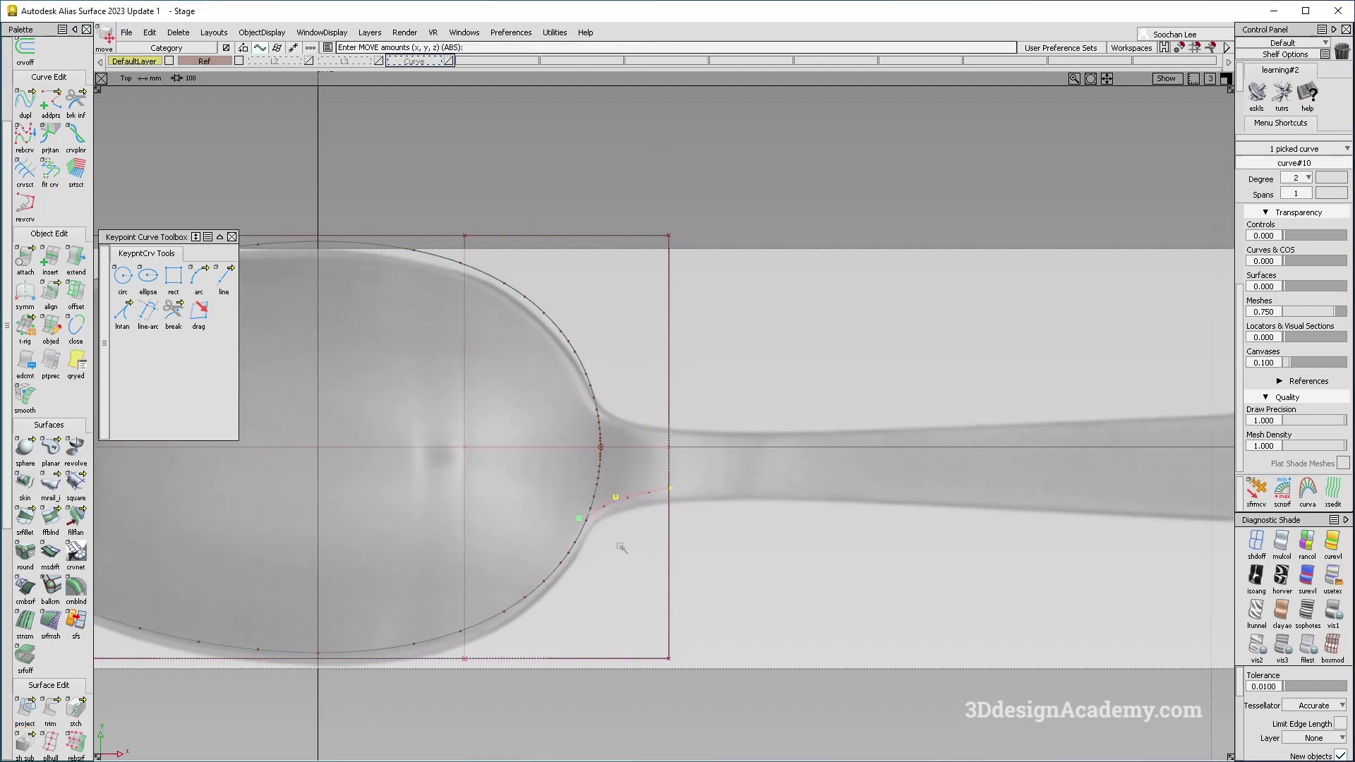
alt+shift+middle_drag(671, 525, 661, 529)
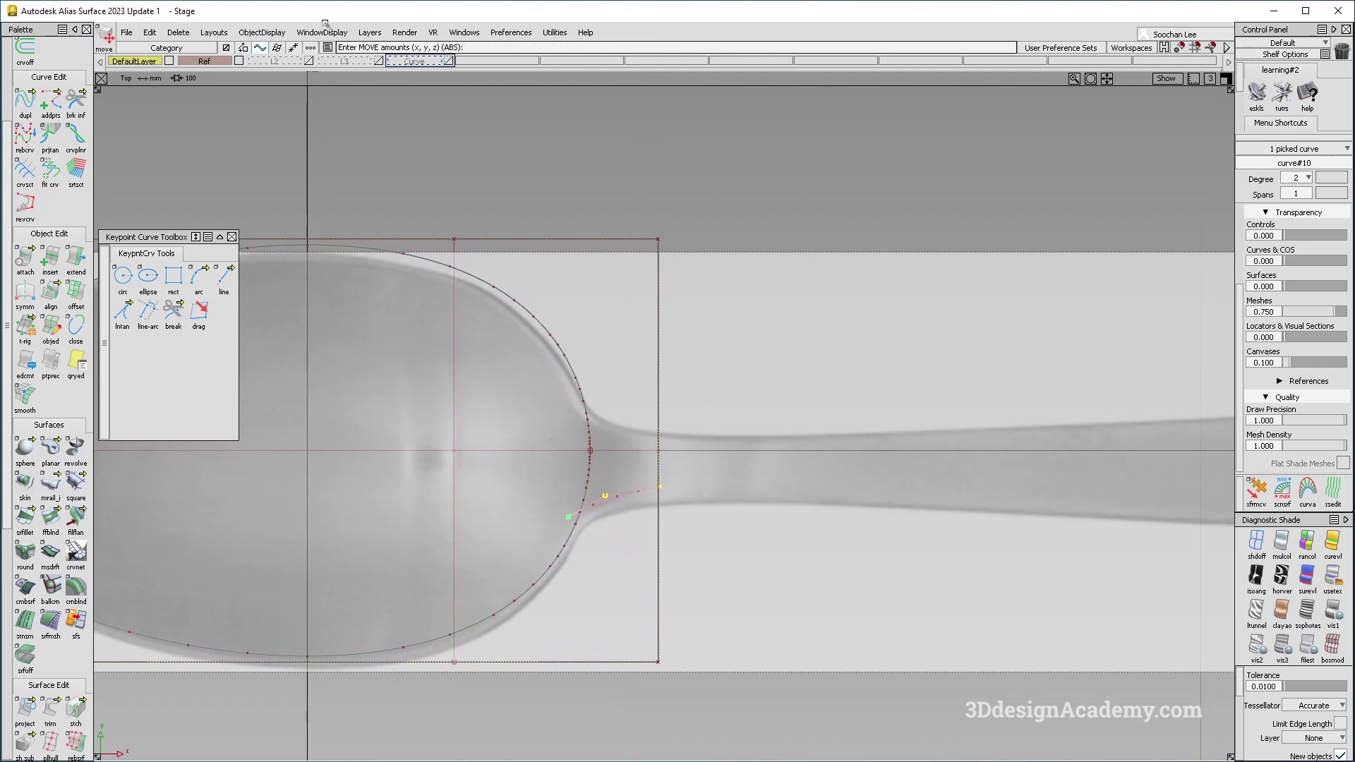
Try to mirror a duplicate of the neck curve with the existing mirror settings
click(150, 32)
mouse_move(184, 151)
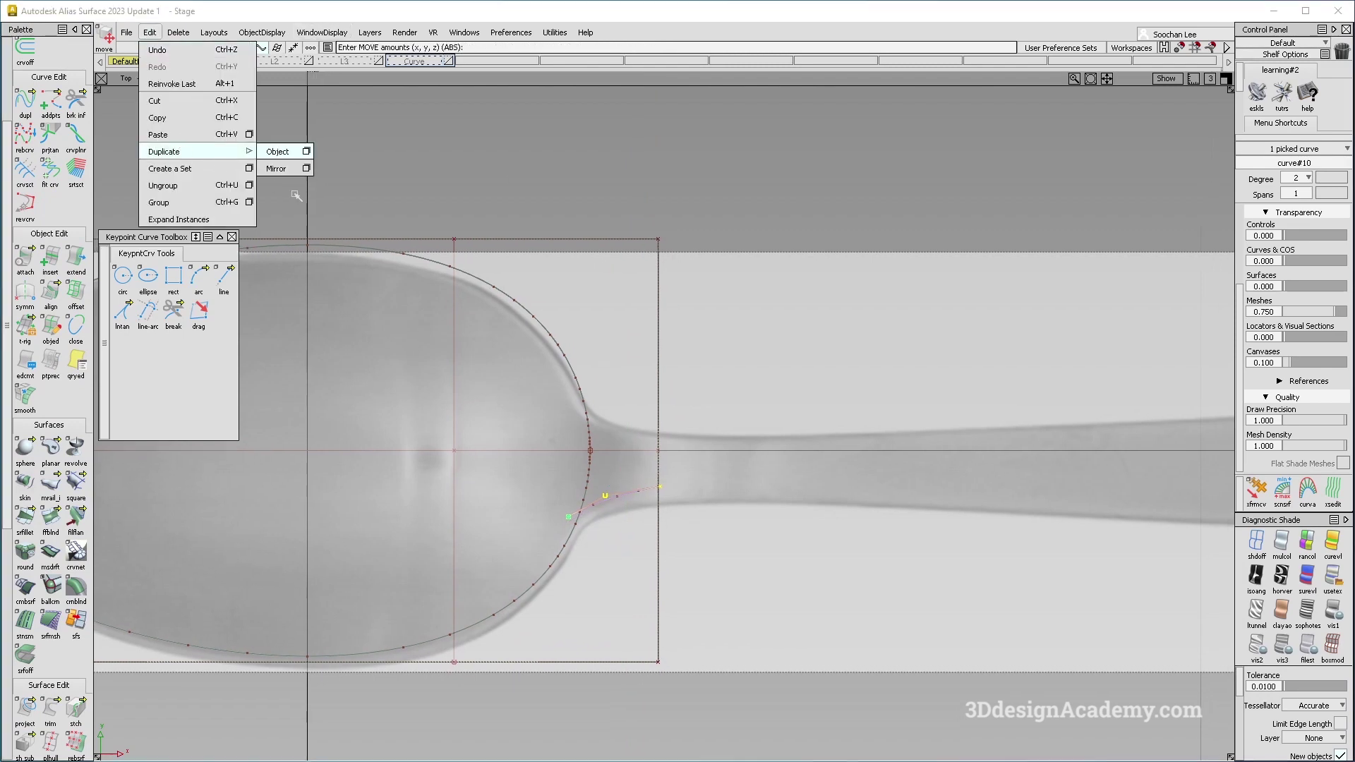
click(282, 170)
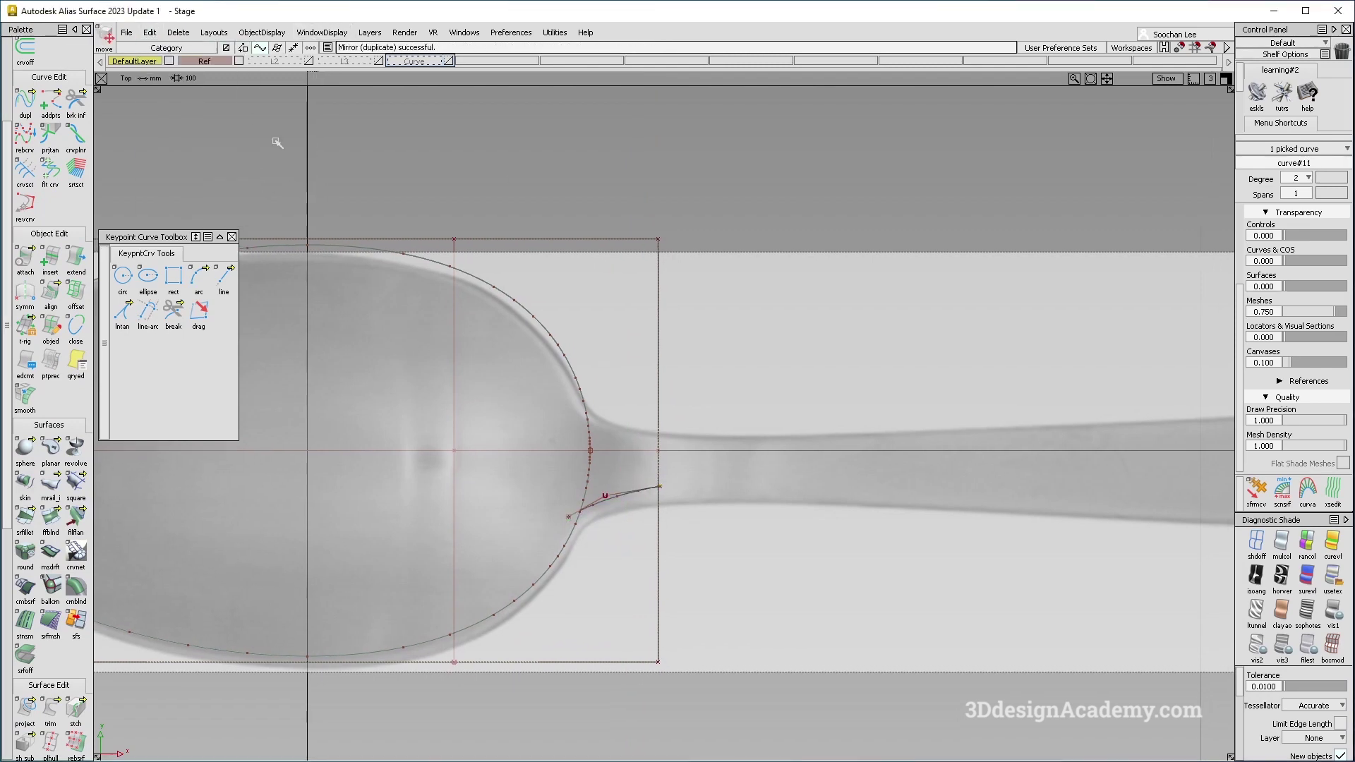
key(ctrl+shift+n)
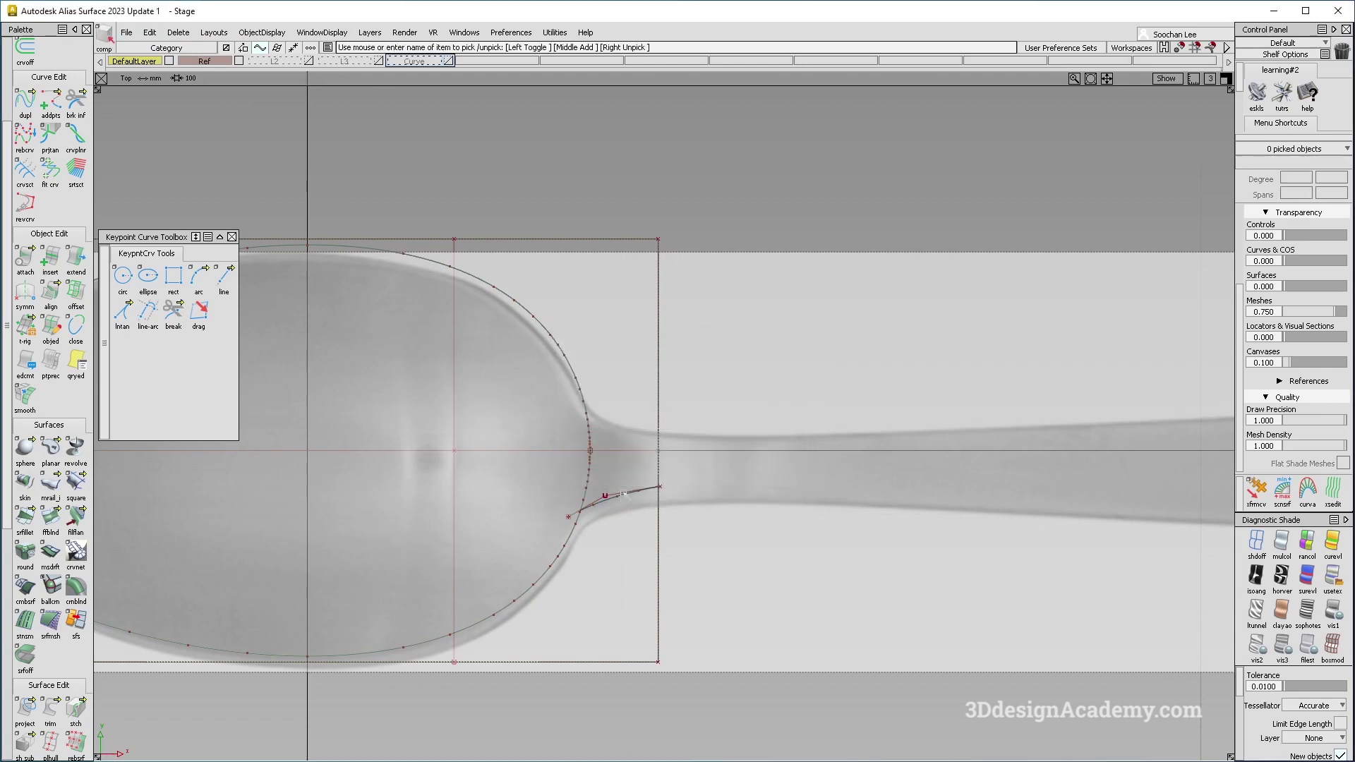
Mirror a duplicate of the neck curve across the XZ plane
click(623, 494)
click(151, 32)
mouse_move(187, 151)
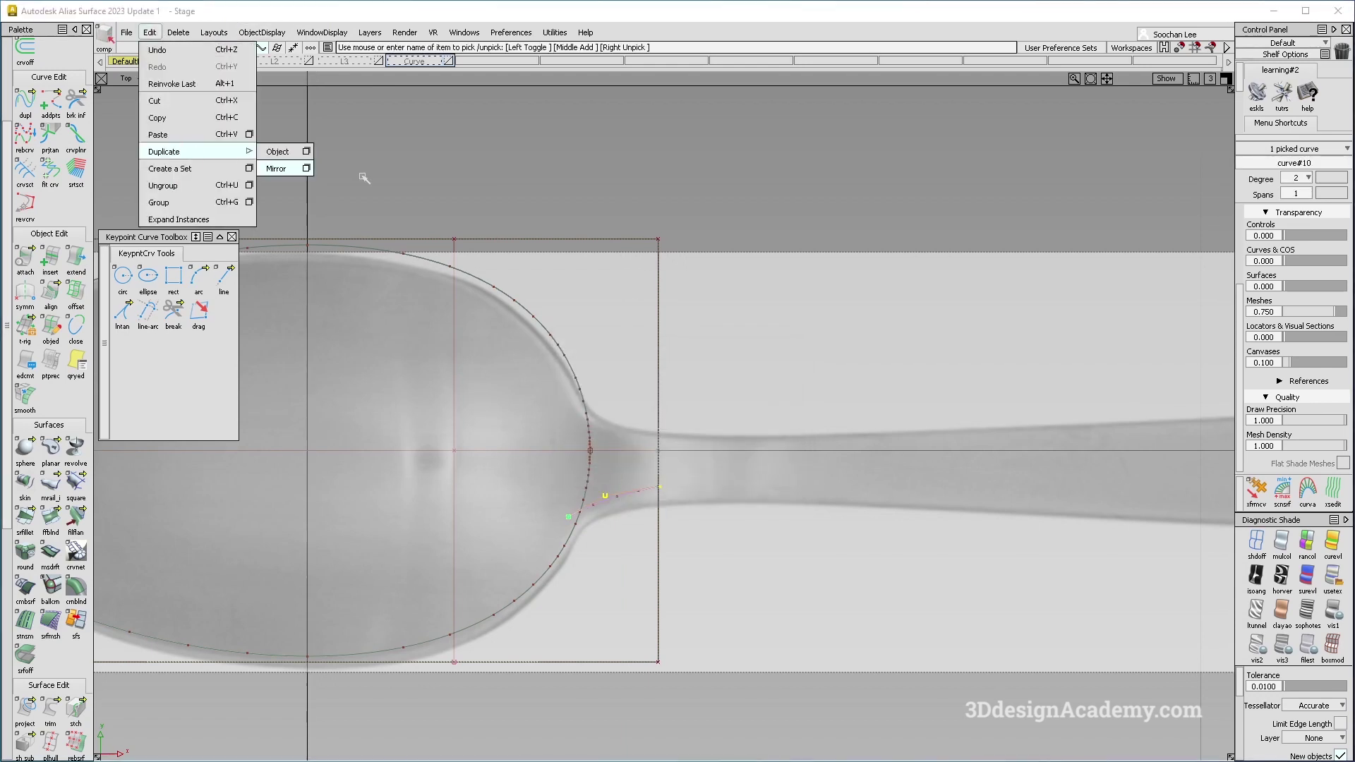
click(307, 169)
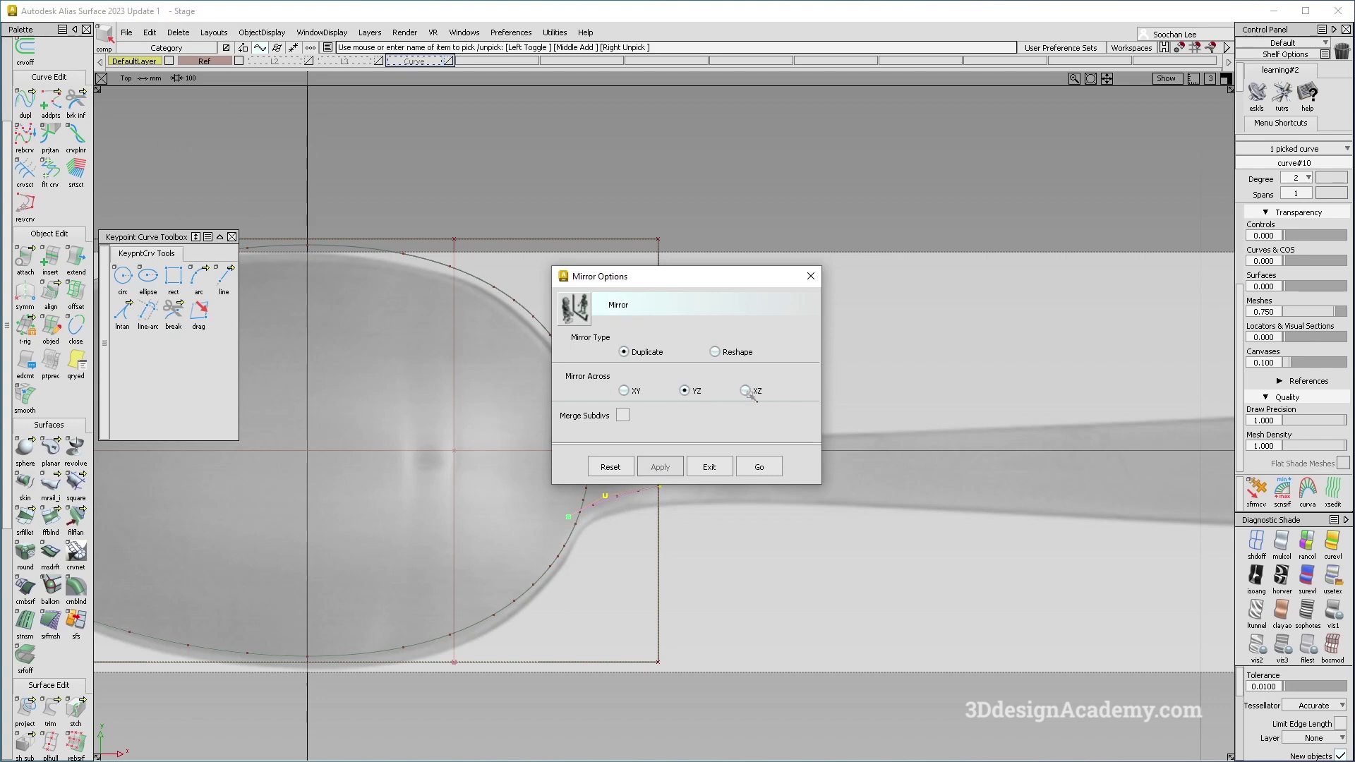
click(759, 466)
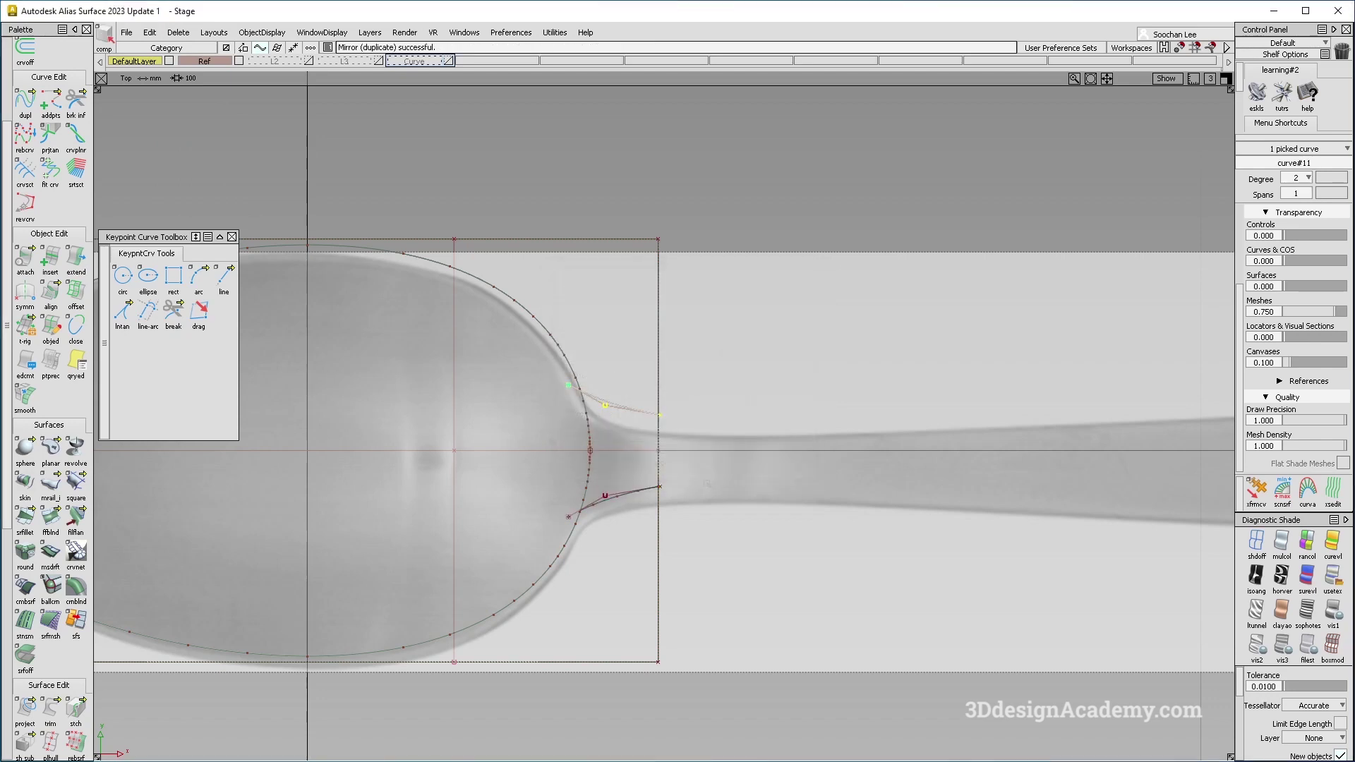
Center the pivots of both neck curves and hide the control display of the bowl surface
shift+click(620, 491)
key(Home)
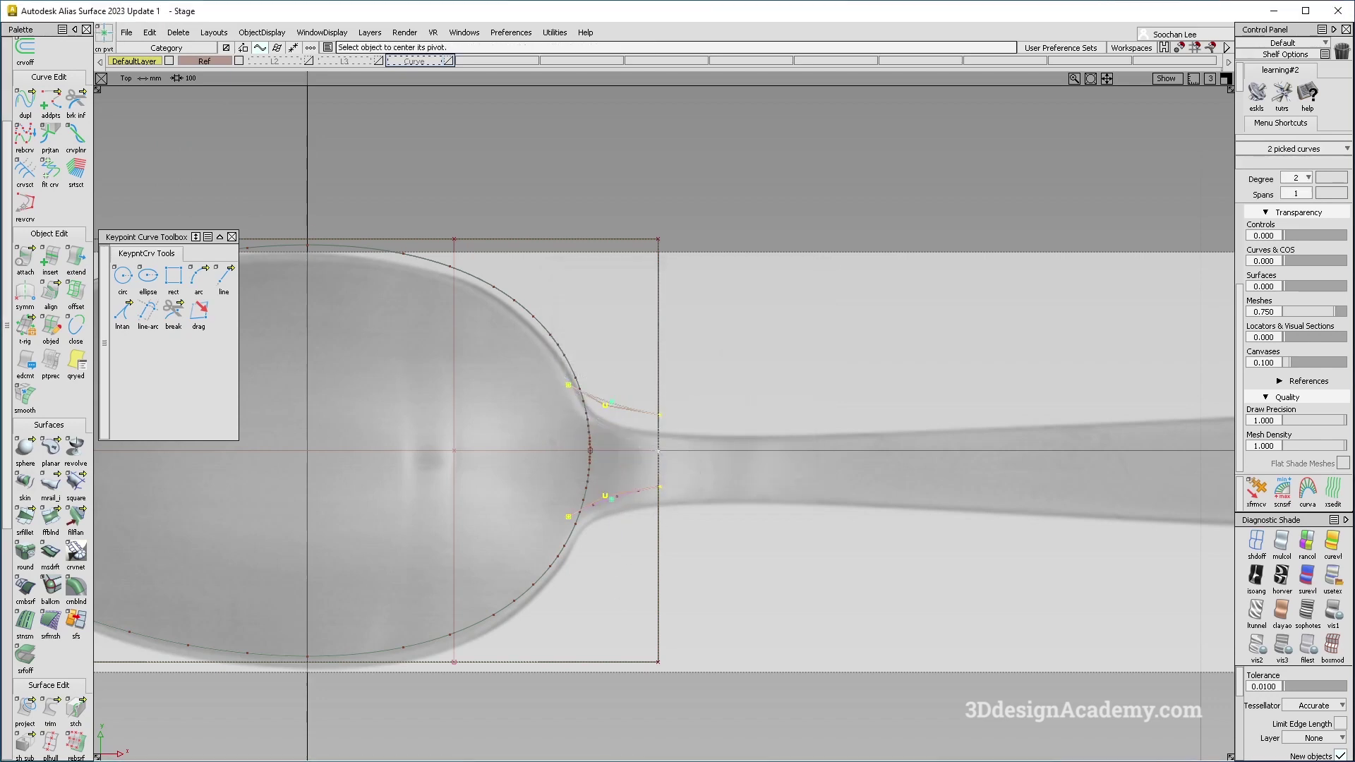
ctrl+shift+drag(607, 475, 545, 500)
drag(550, 381, 643, 506)
drag(557, 374, 595, 398)
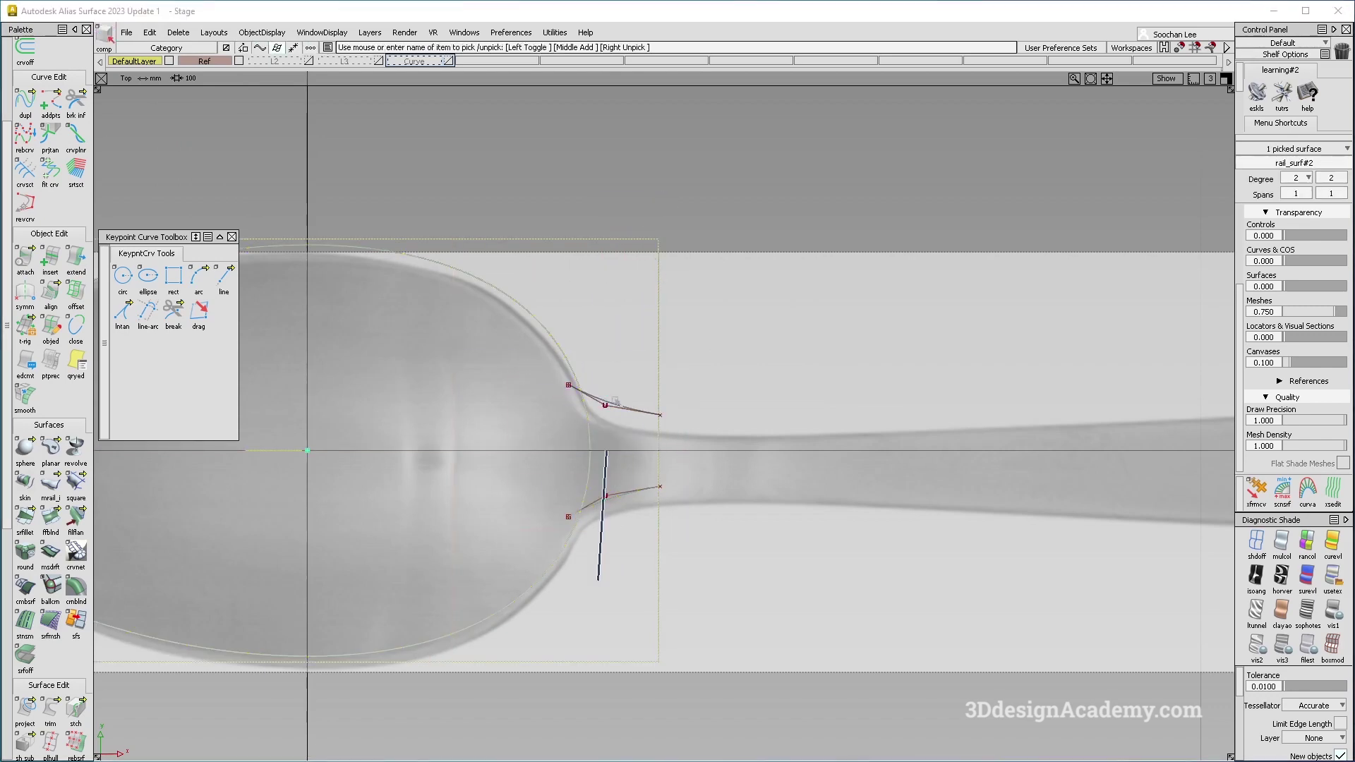
Scale all CVs of the two neck curves non-proportionally in Y, bringing the curves closer to the centre line
drag(496, 354, 685, 459)
drag(544, 459, 695, 540)
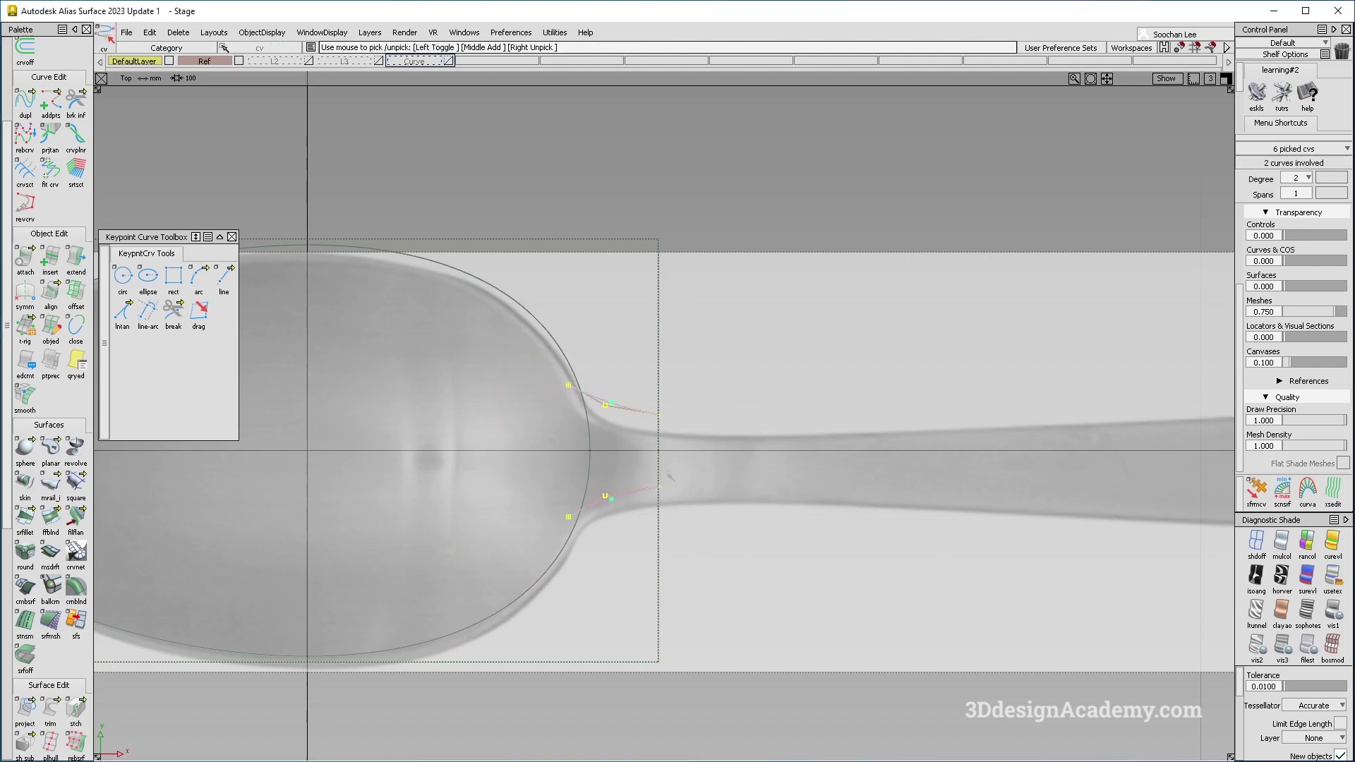
click(810, 316)
ctrl+shift+drag(575, 438, 522, 423)
drag(544, 369, 713, 575)
ctrl+shift+drag(594, 462, 568, 481)
middle_drag(760, 390, 760, 398)
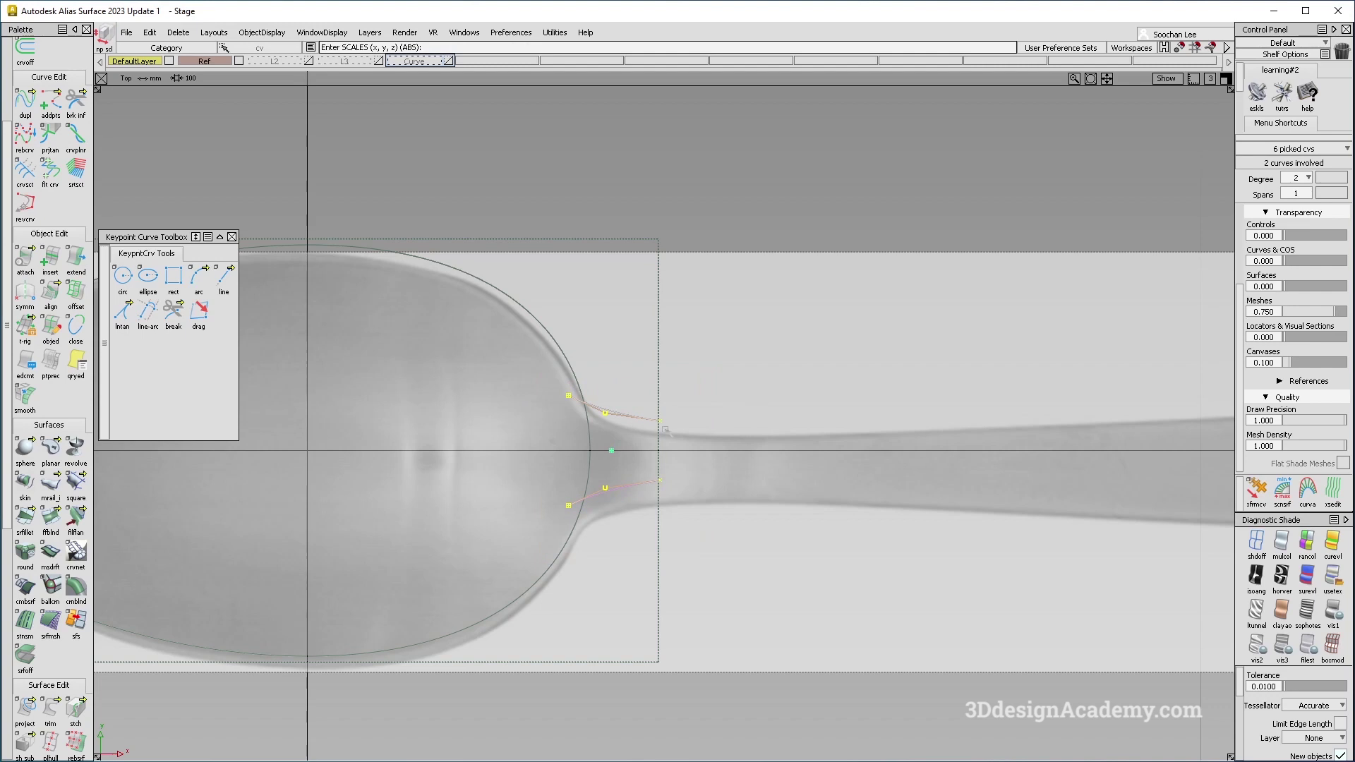
alt+shift+middle_drag(699, 422, 457, 605)
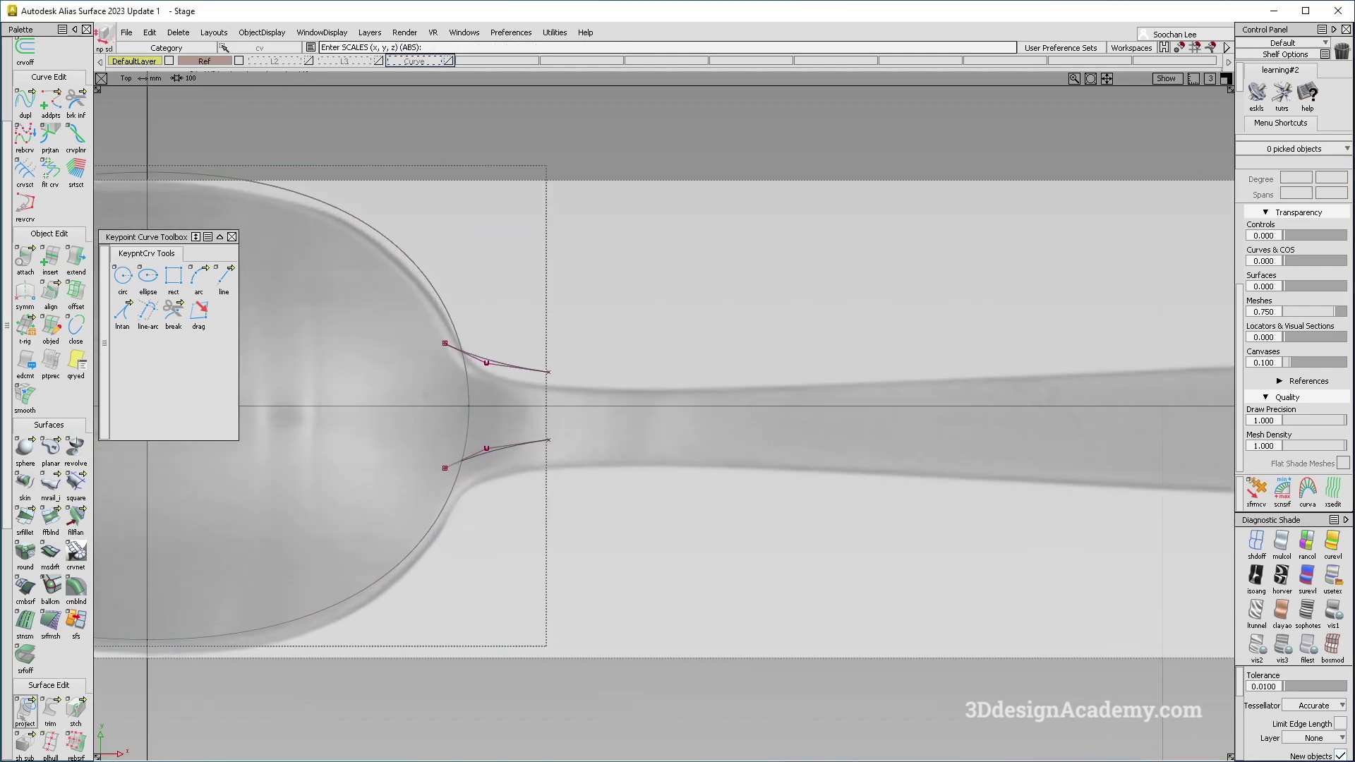
Show the bowl surface's edit points and turn off its Cv/Hull display
ctrl+shift+drag(476, 236, 518, 318)
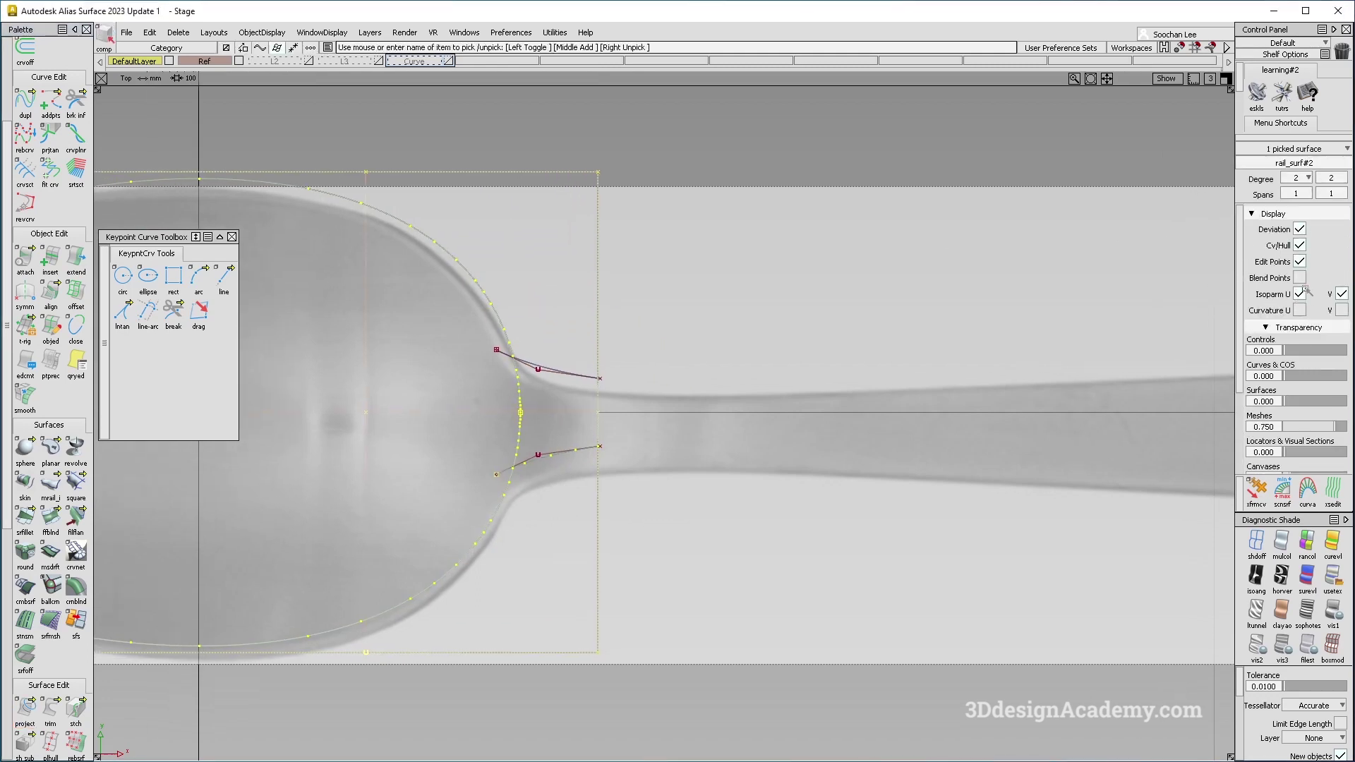
click(1299, 244)
alt+shift+middle_drag(543, 367, 660, 383)
click(669, 551)
alt+shift+middle_drag(670, 560, 573, 564)
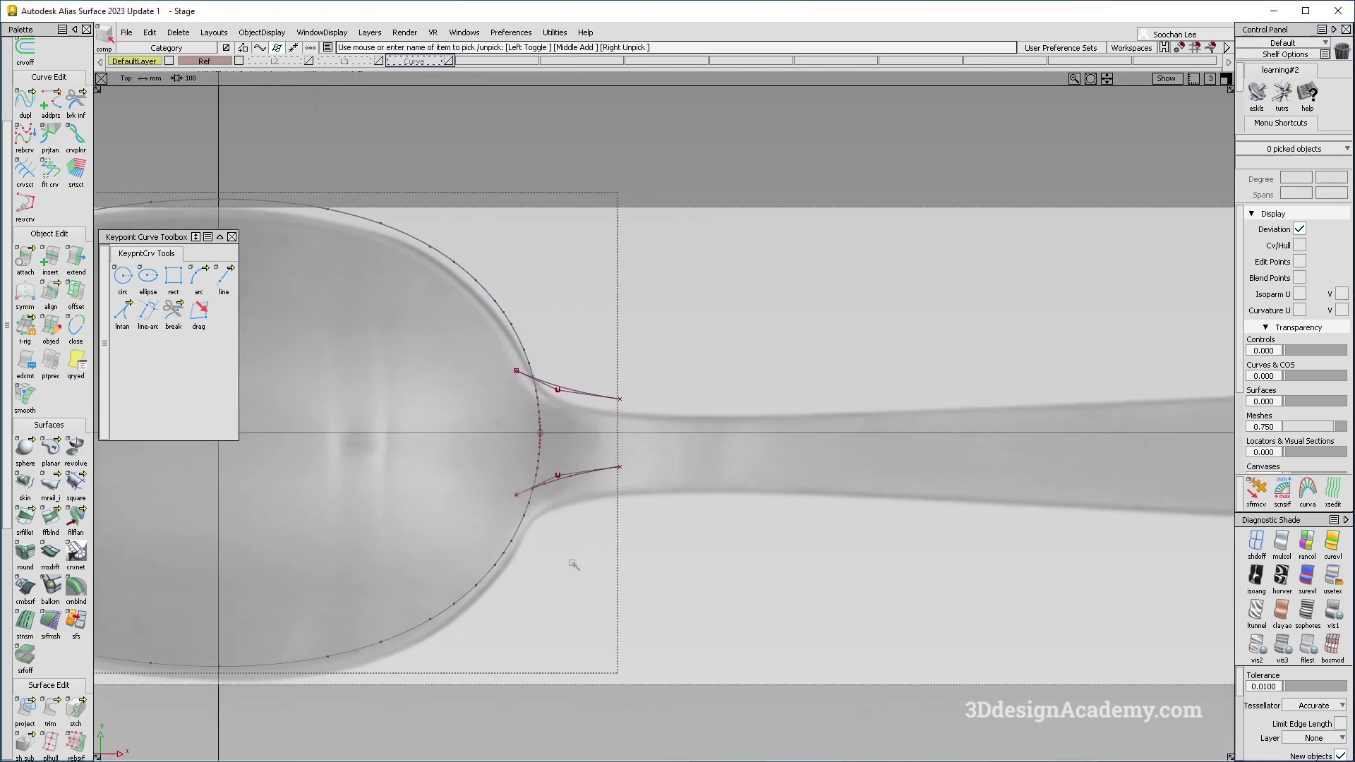
Project the two neck curves onto the bowl surface and trim the surface to the bowl and neck outline
scroll(65, 665, down, 2)
click(25, 649)
click(586, 403)
click(587, 404)
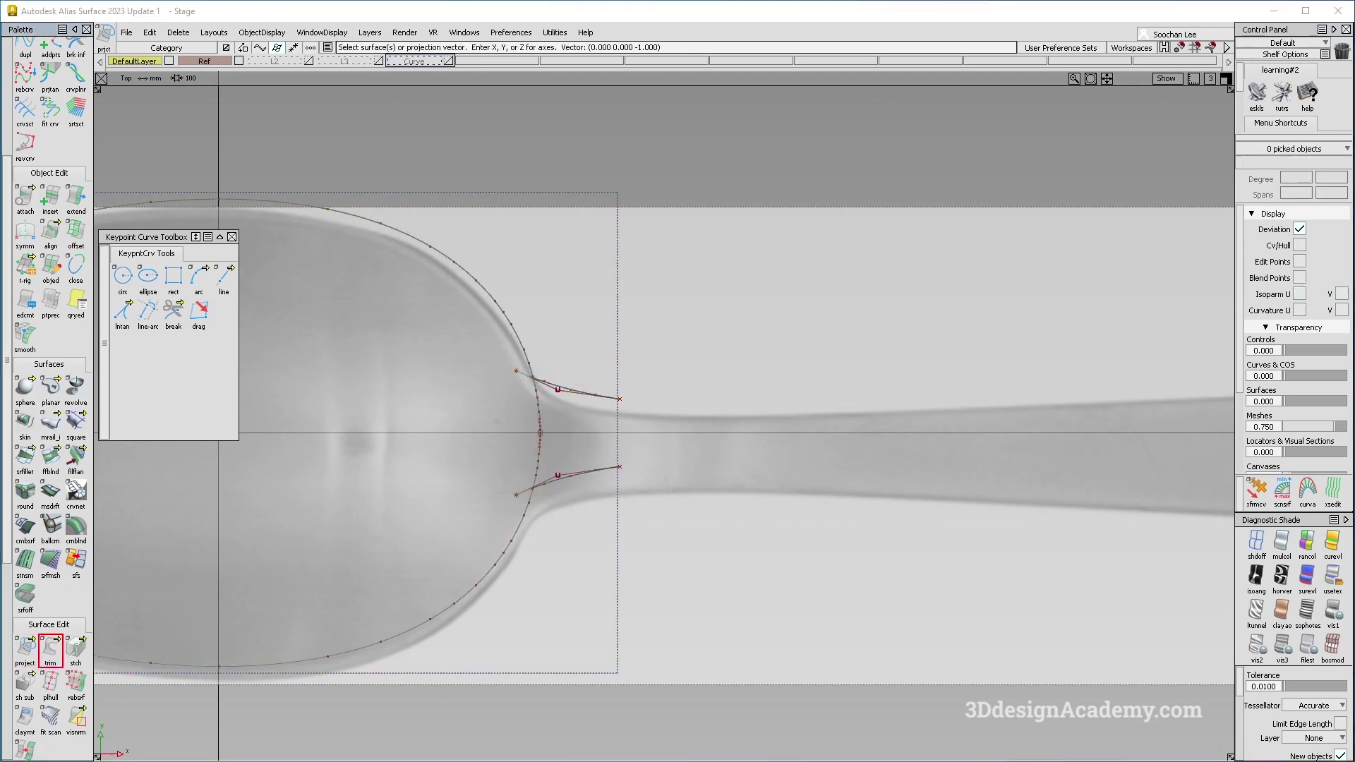
click(584, 464)
key(Return)
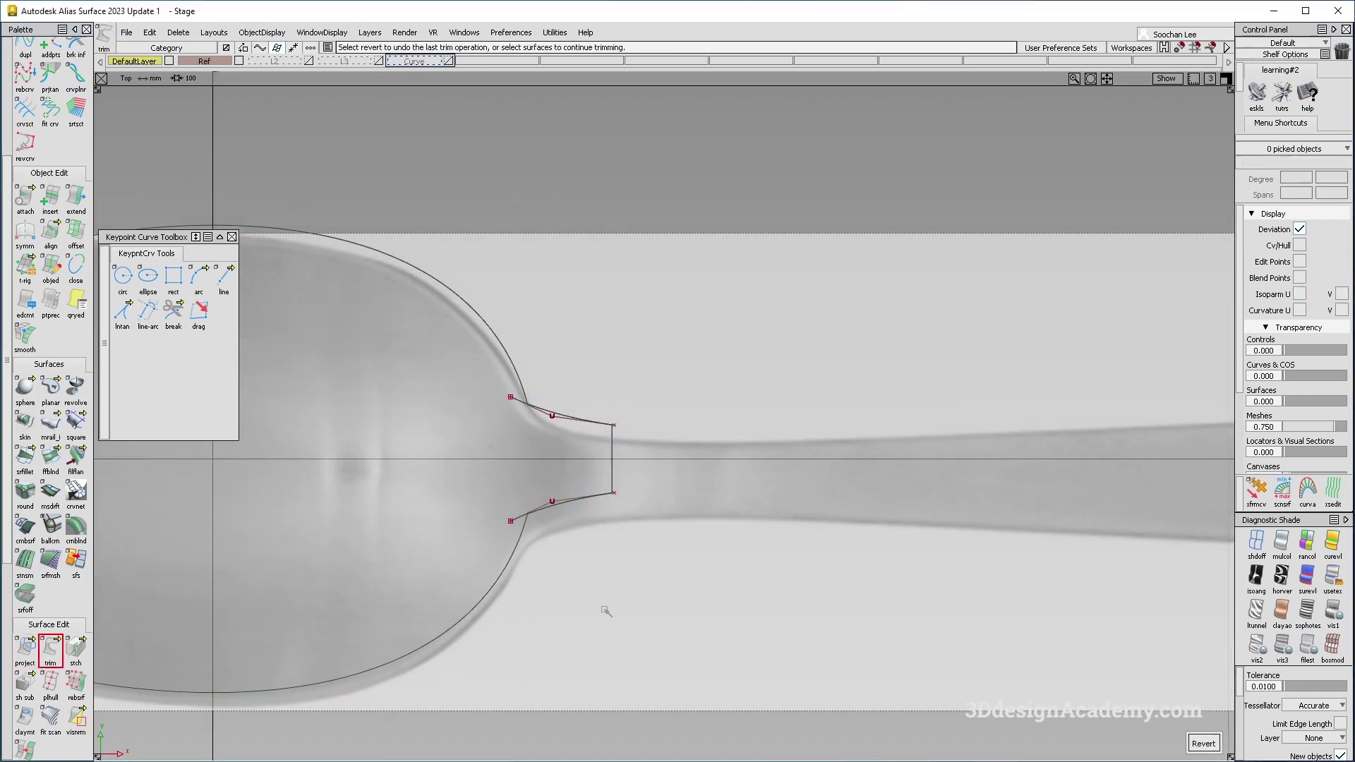
Draw a straight edit-point curve from the neck's lower end corner along the handle to the far end of the reference image
scroll(49, 162, up, 4)
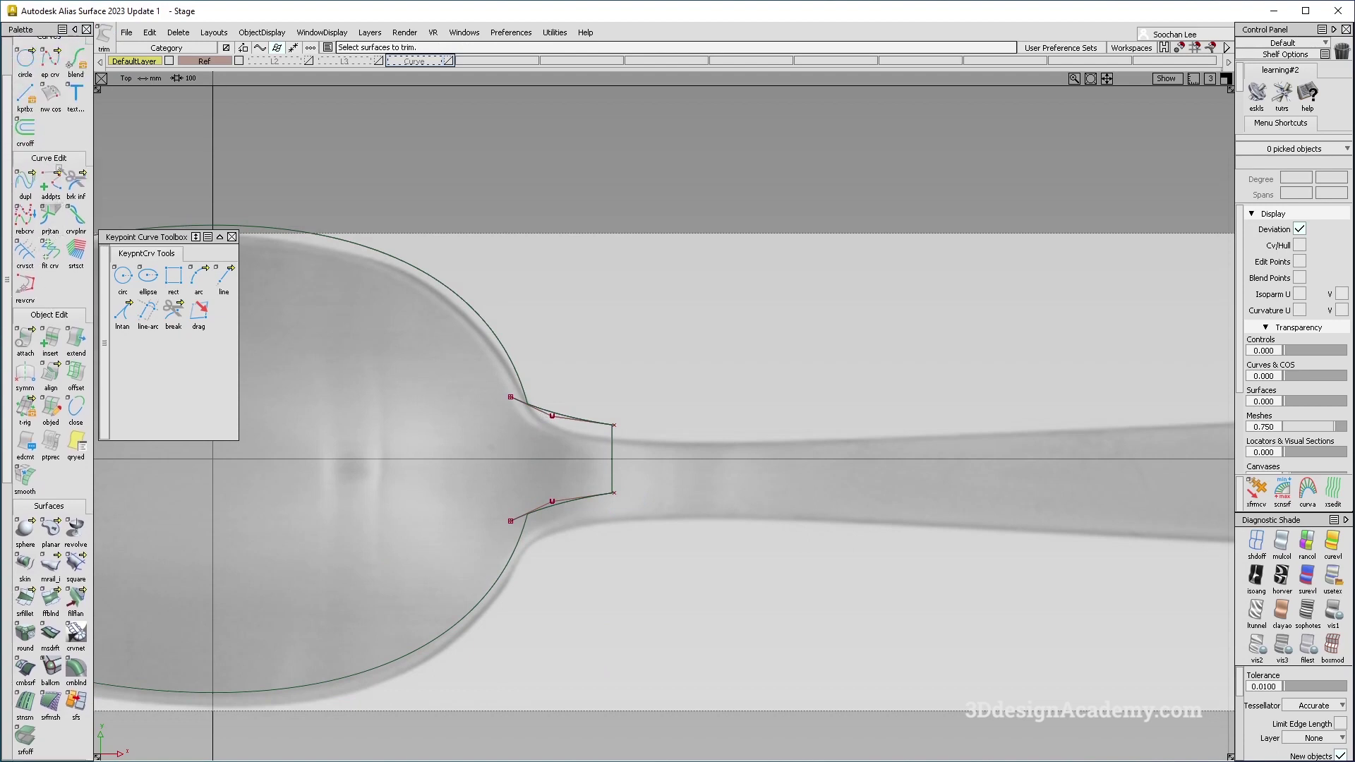
click(50, 60)
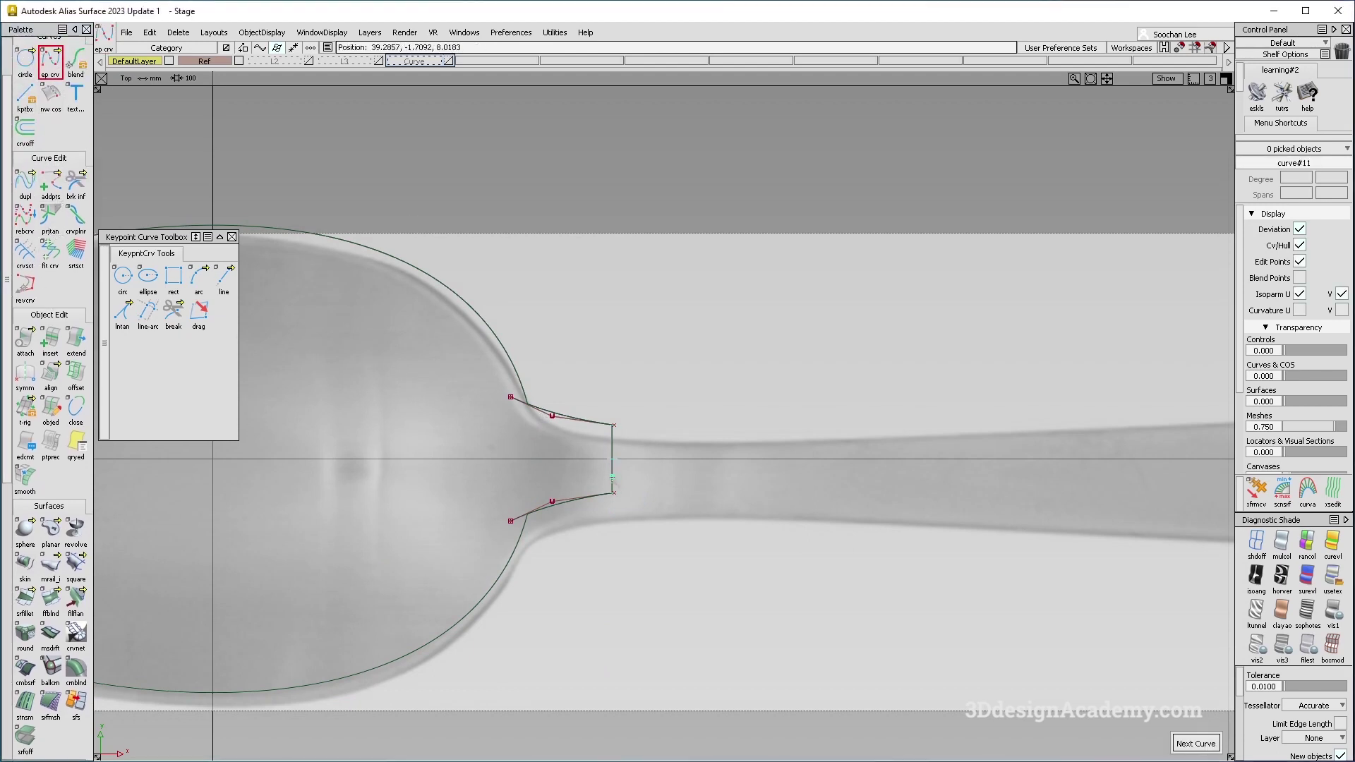
click(572, 502)
alt+shift+right_drag(729, 525, 776, 529)
alt+shift+middle_drag(776, 530, 847, 536)
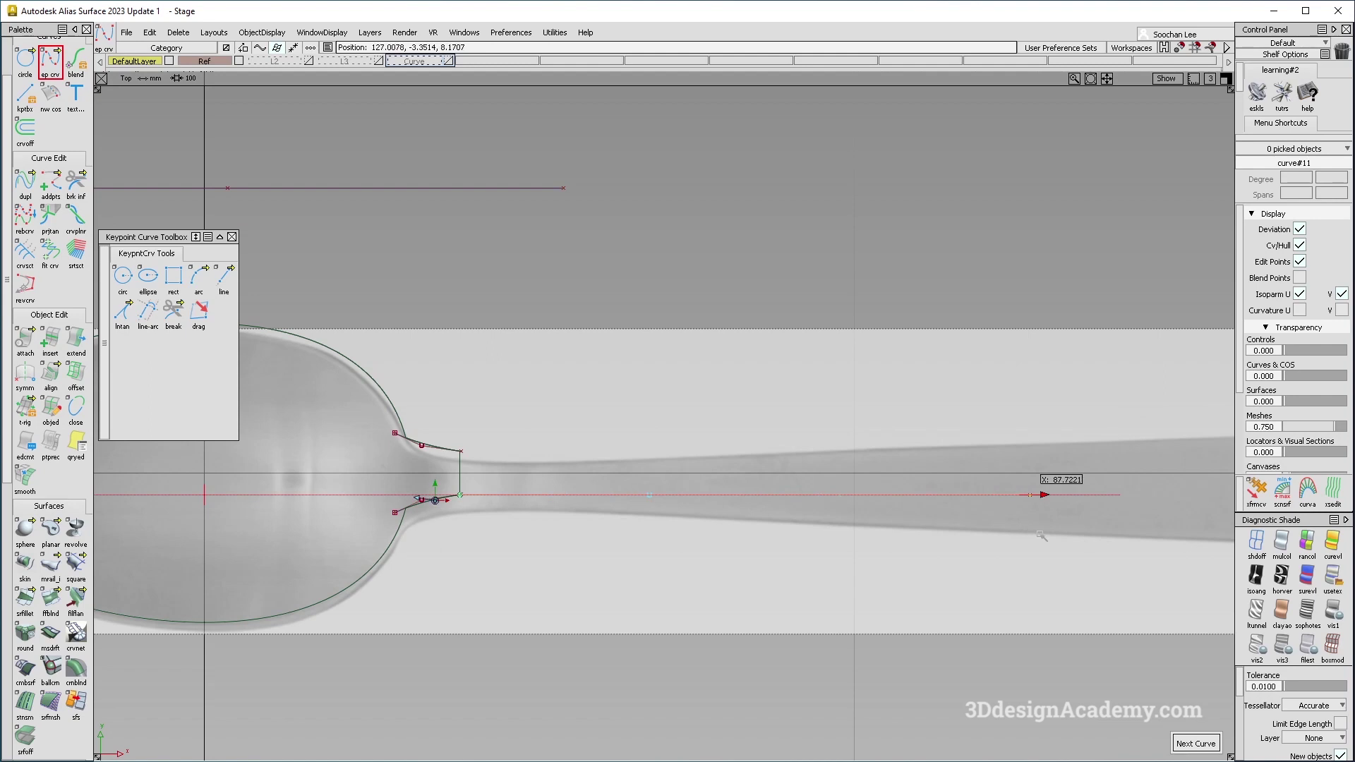
alt+shift+right_drag(891, 541, 847, 536)
drag(628, 502, 731, 525)
Clear the selection, pick the new handle curve and set its degree to 2
ctrl+shift+drag(559, 450, 538, 554)
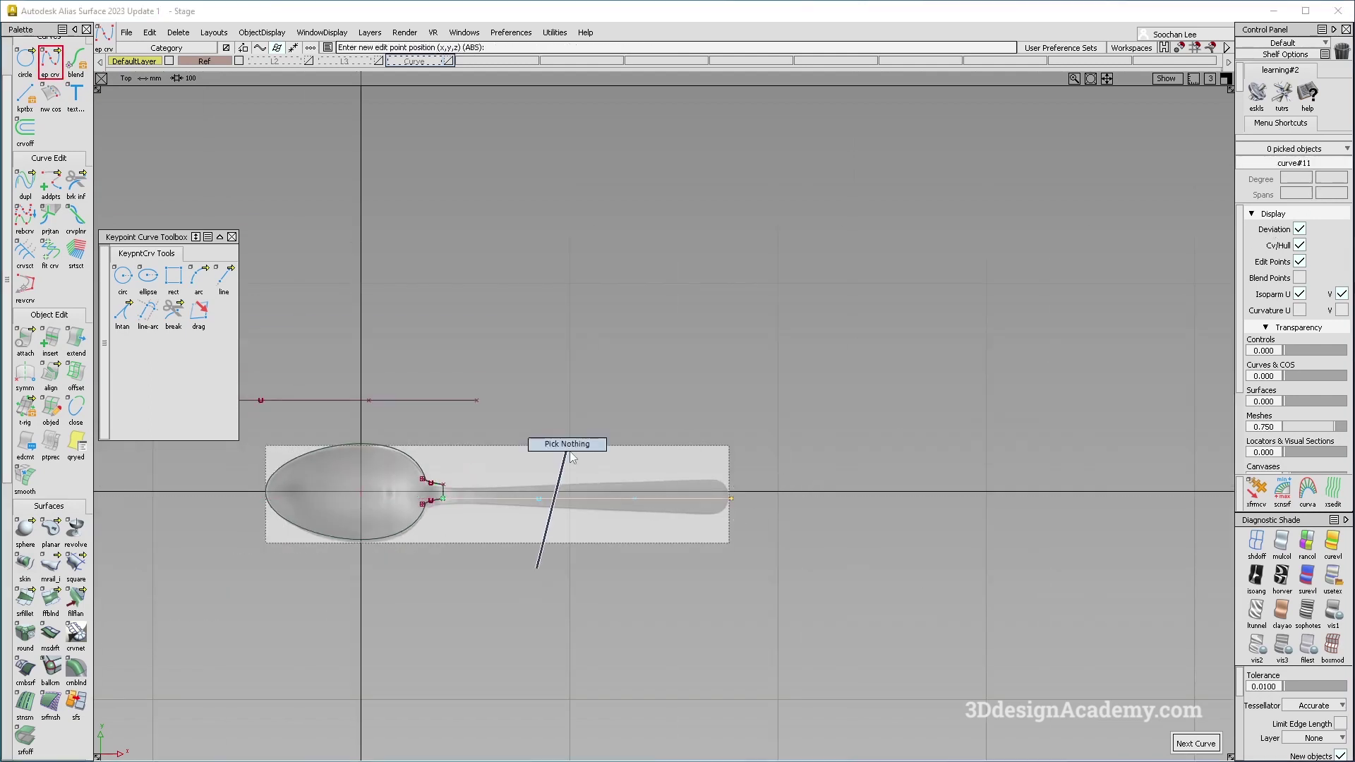
click(597, 500)
click(1296, 179)
click(1295, 211)
Raise the middle CV of the handle curve in the side view to arch the curve, fine-tuning its height
mouse_move(539, 515)
ctrl+shift+mouse_down()
mouse_move(575, 590)
mouse_move(607, 557)
ctrl+shift+mouse_up()
ctrl+shift+drag(607, 558, 638, 507)
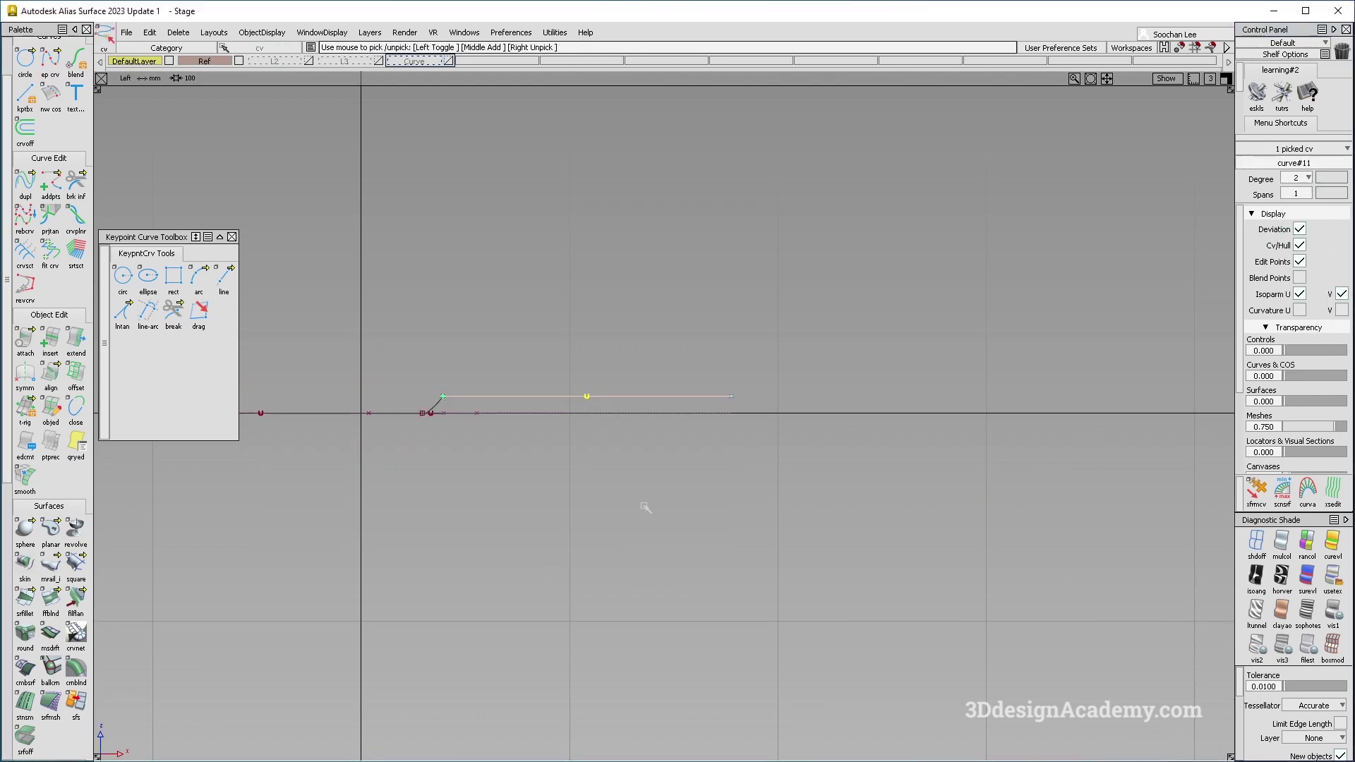
ctrl+shift+drag(637, 453, 578, 514)
right_drag(578, 514, 581, 480)
ctrl+shift+drag(592, 520, 594, 427)
ctrl+shift+drag(544, 341, 635, 399)
right_drag(667, 349, 666, 359)
alt+shift+drag(667, 360, 494, 459)
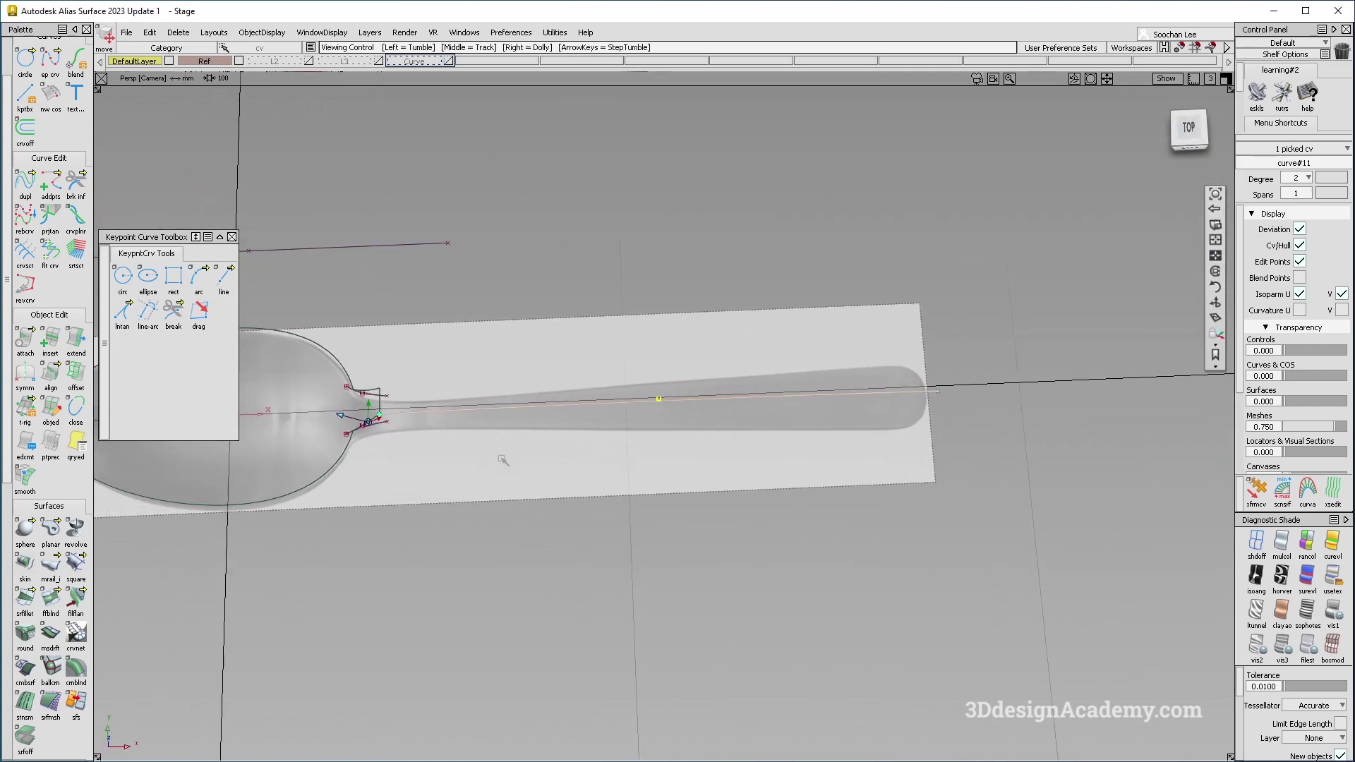
Create a monorail surface using the neck's straight end edge as the generation curve and the handle curve as the rail
ctrl+shift+click(493, 478)
double_click(50, 565)
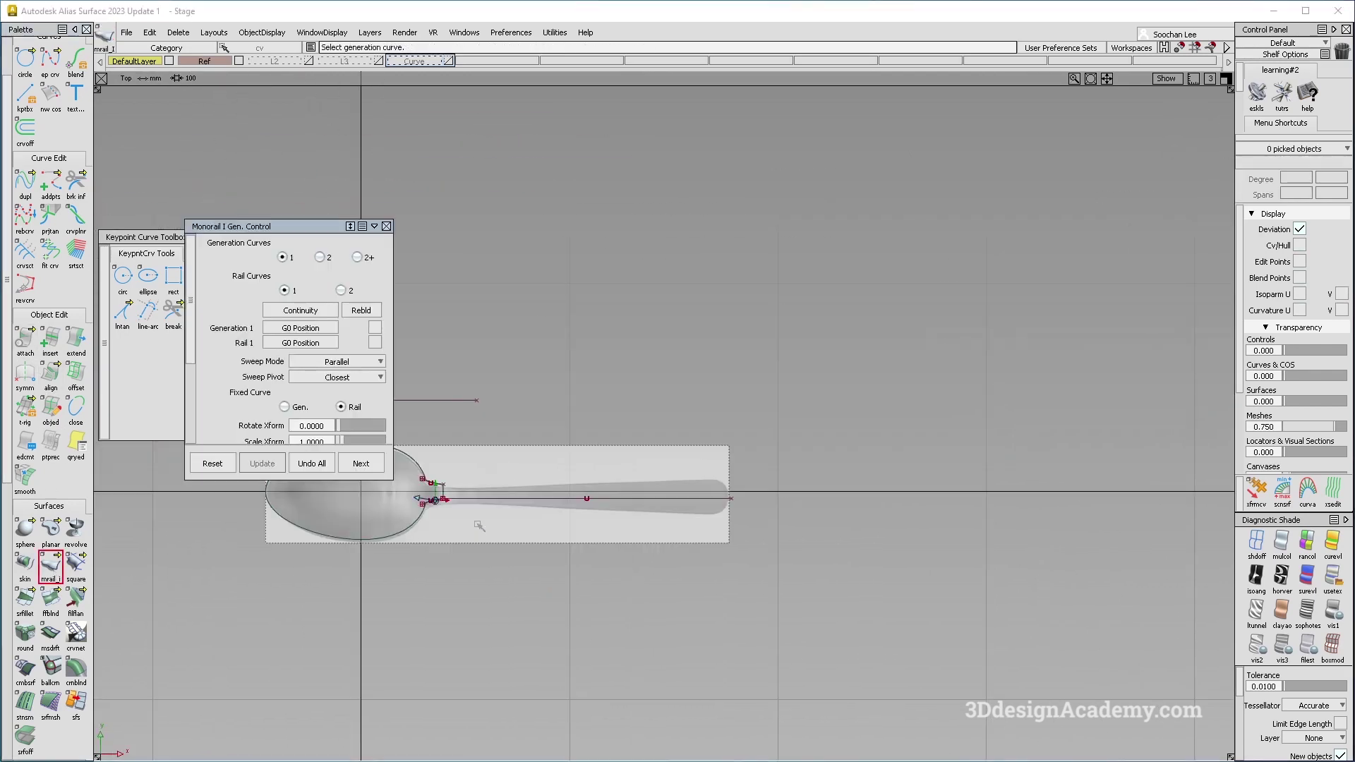
scroll(468, 472, up, 5)
click(486, 495)
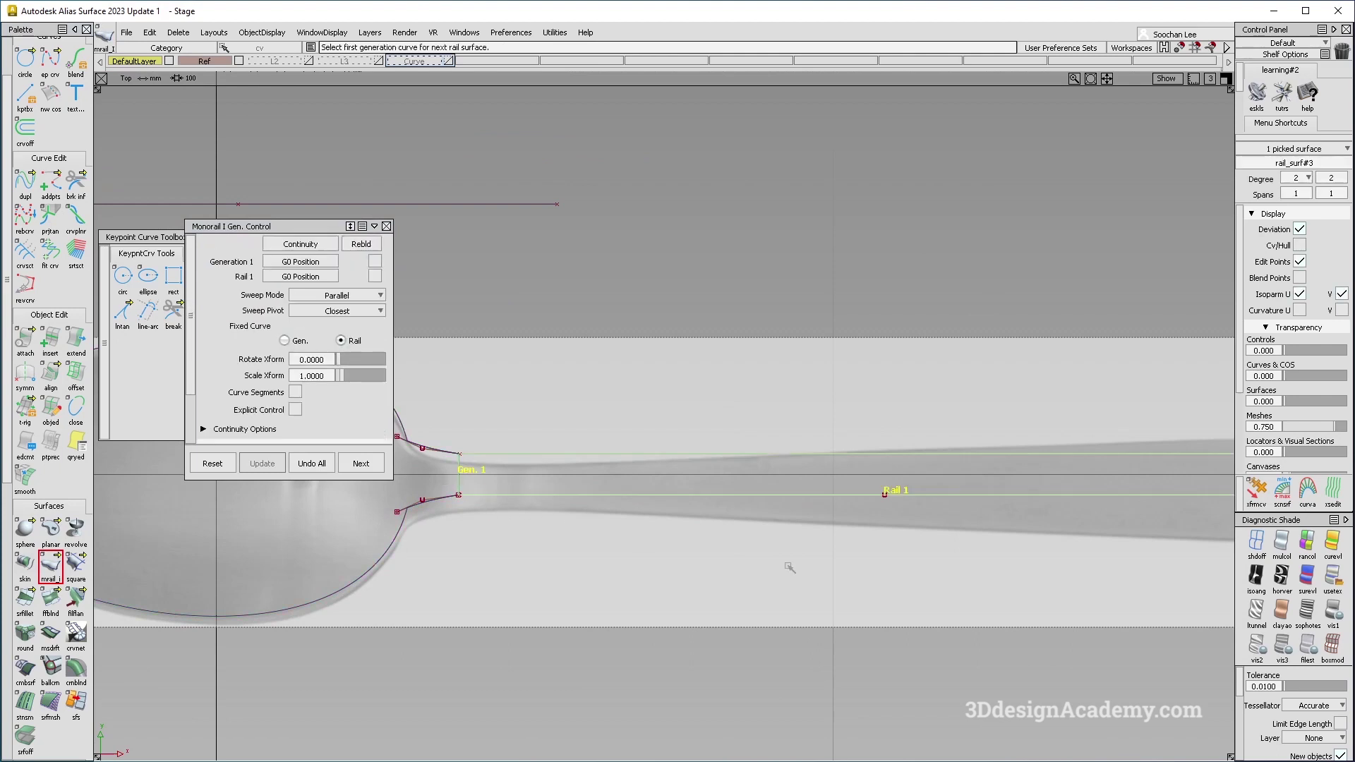
Pick the handle surface and apply a symmetric modeling constraint to it
scroll(452, 497, down, 2)
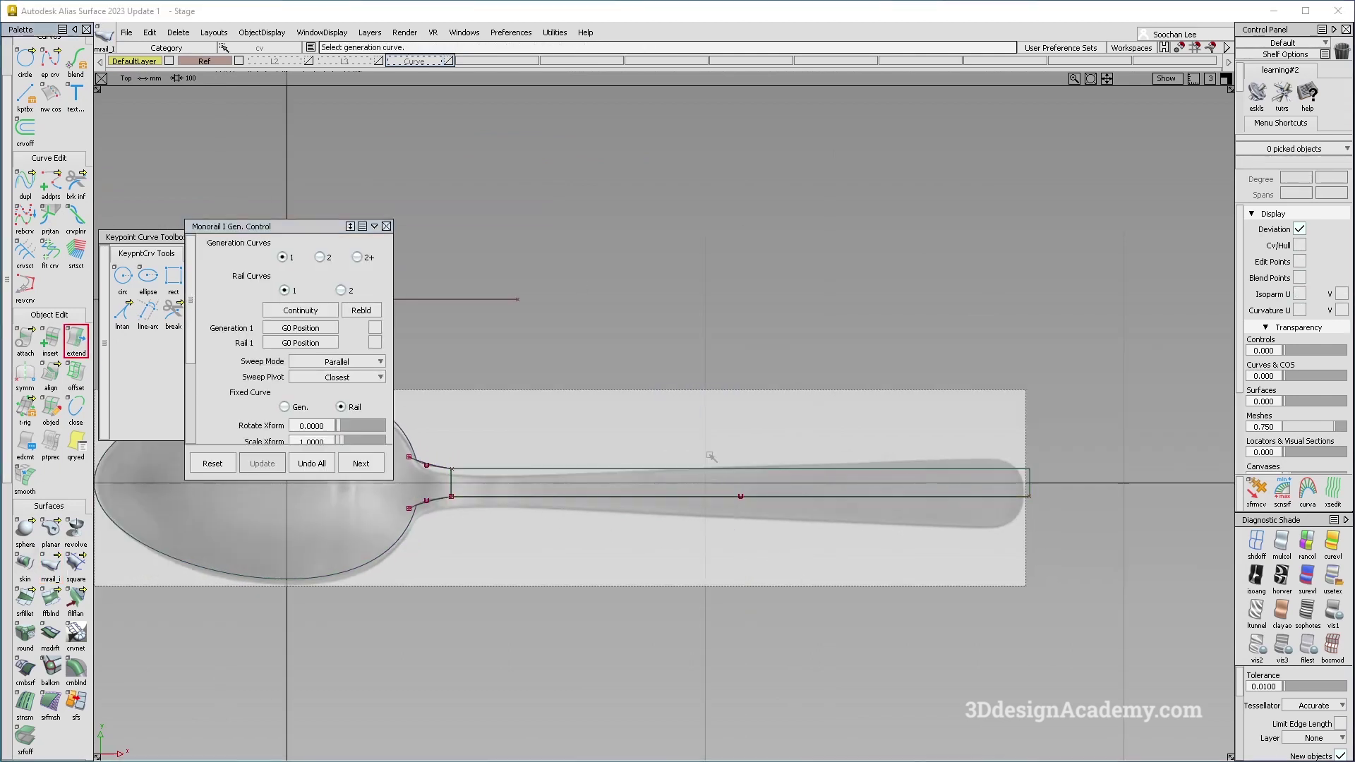
ctrl+shift+drag(717, 456, 678, 471)
ctrl+shift+drag(752, 449, 811, 480)
click(879, 491)
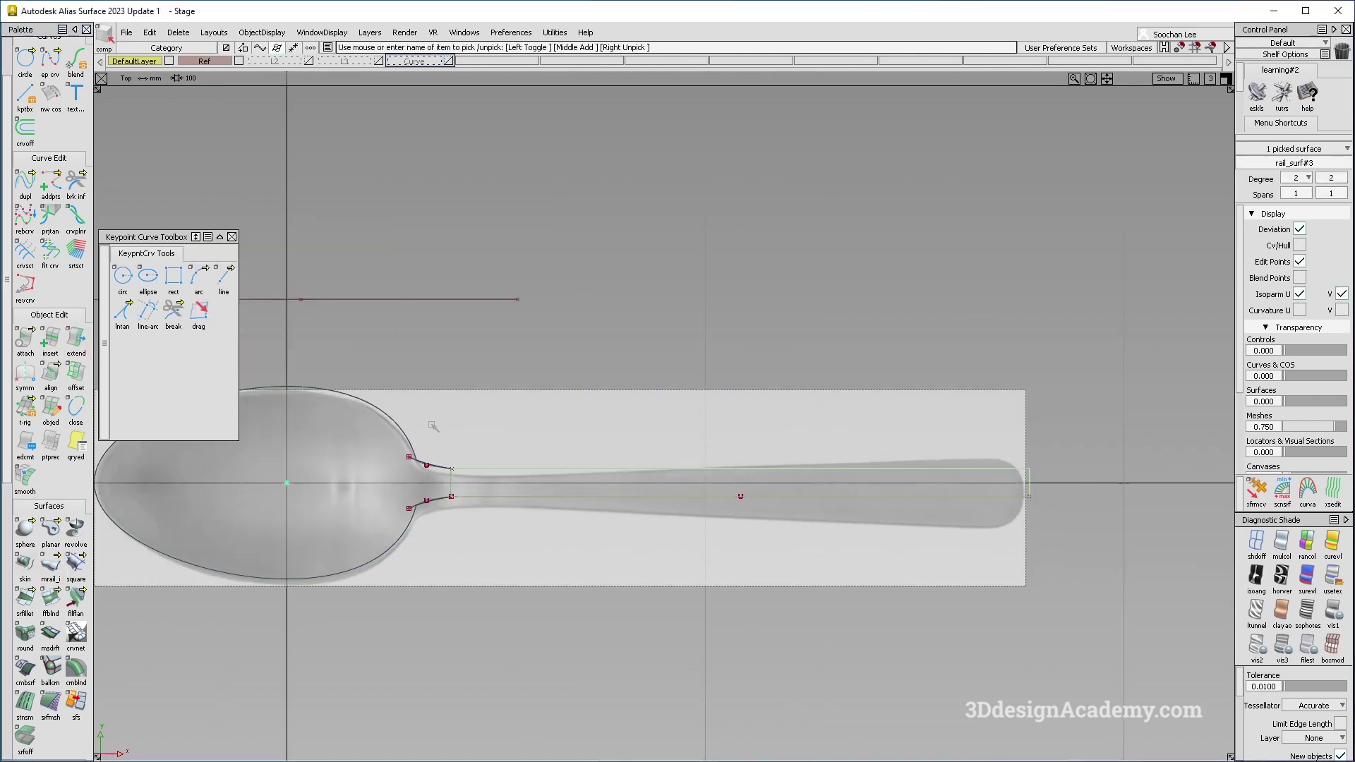
click(25, 374)
click(609, 466)
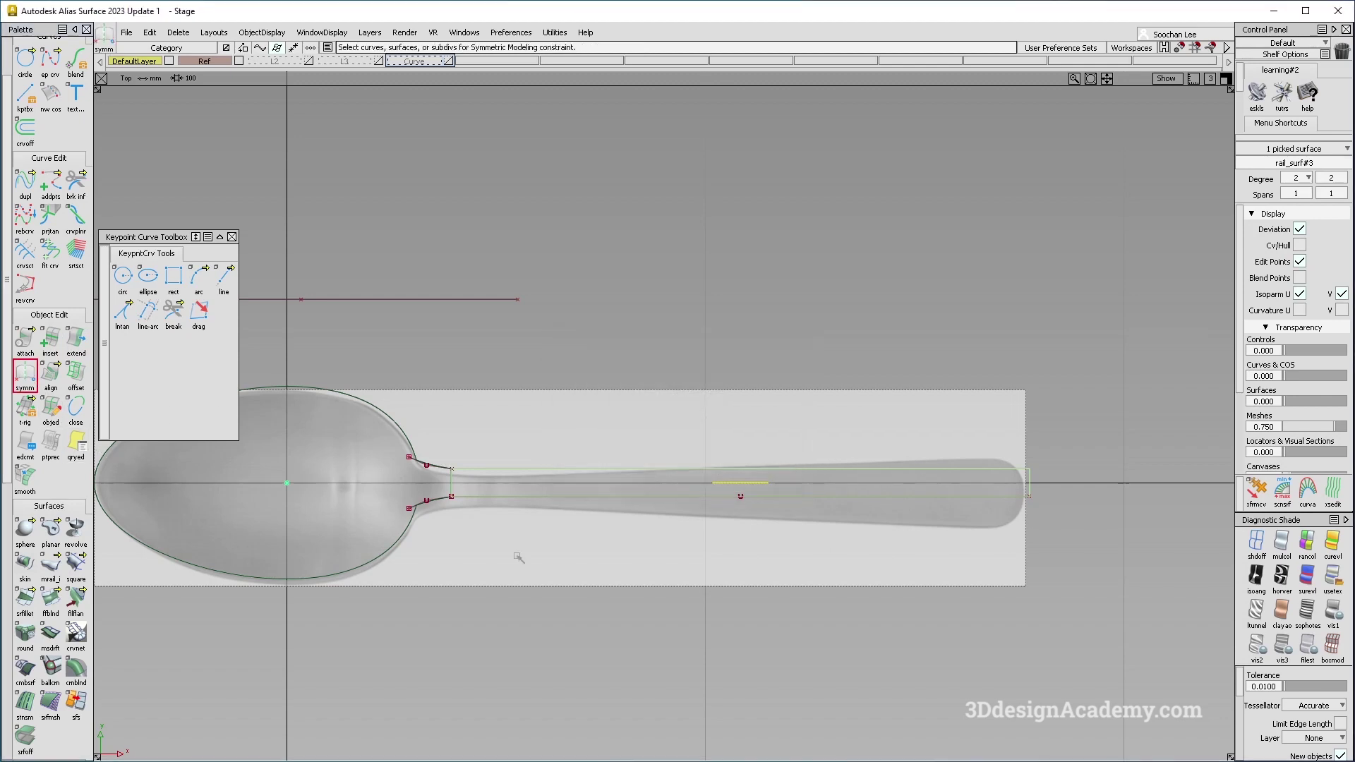
Extend the long side edges of the handle surface outward by about 8 mm so it covers the handle's width
drag(786, 472, 861, 402)
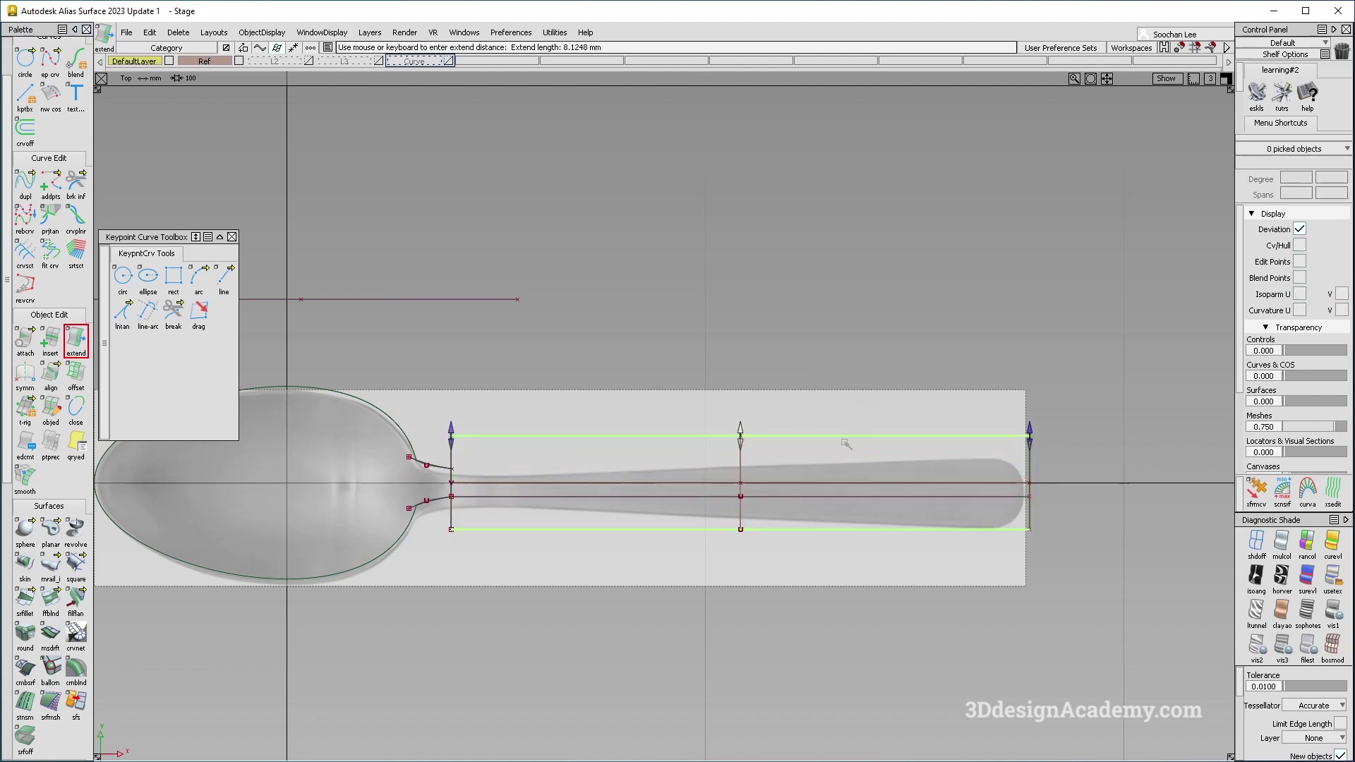
alt+shift+middle_drag(773, 565, 731, 545)
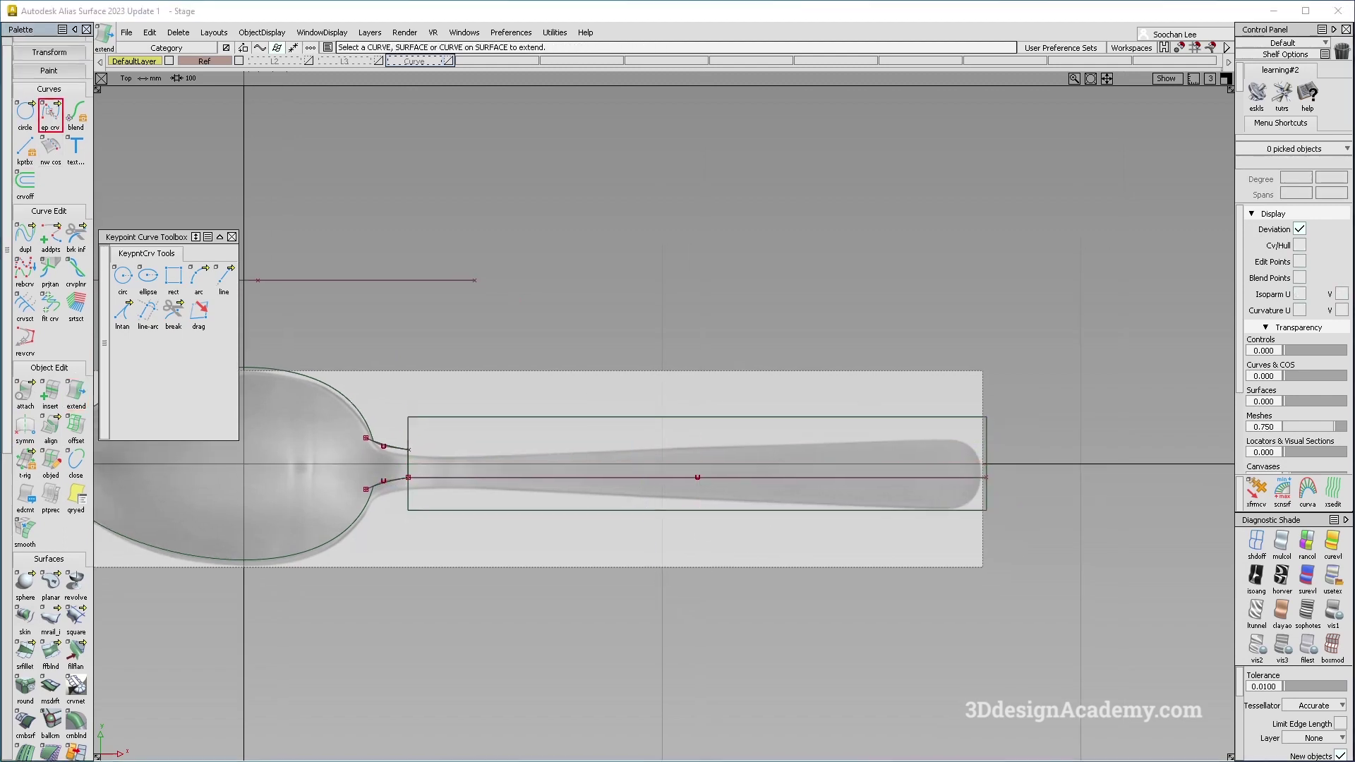
Draw an edit-point curve from the neck's lower end corner along the handle's lower outline to its rounded end
ctrl+alt+click(424, 494)
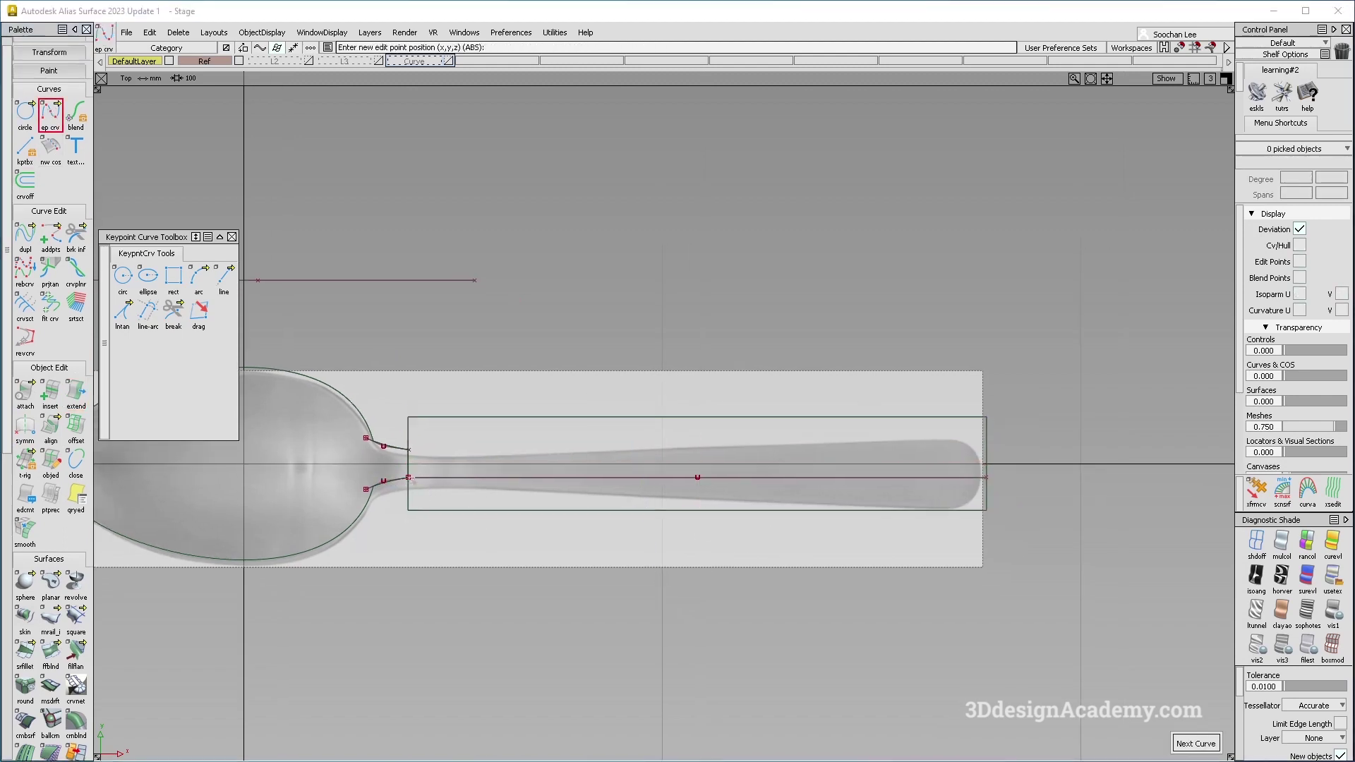
click(968, 514)
scroll(938, 508, up, 3)
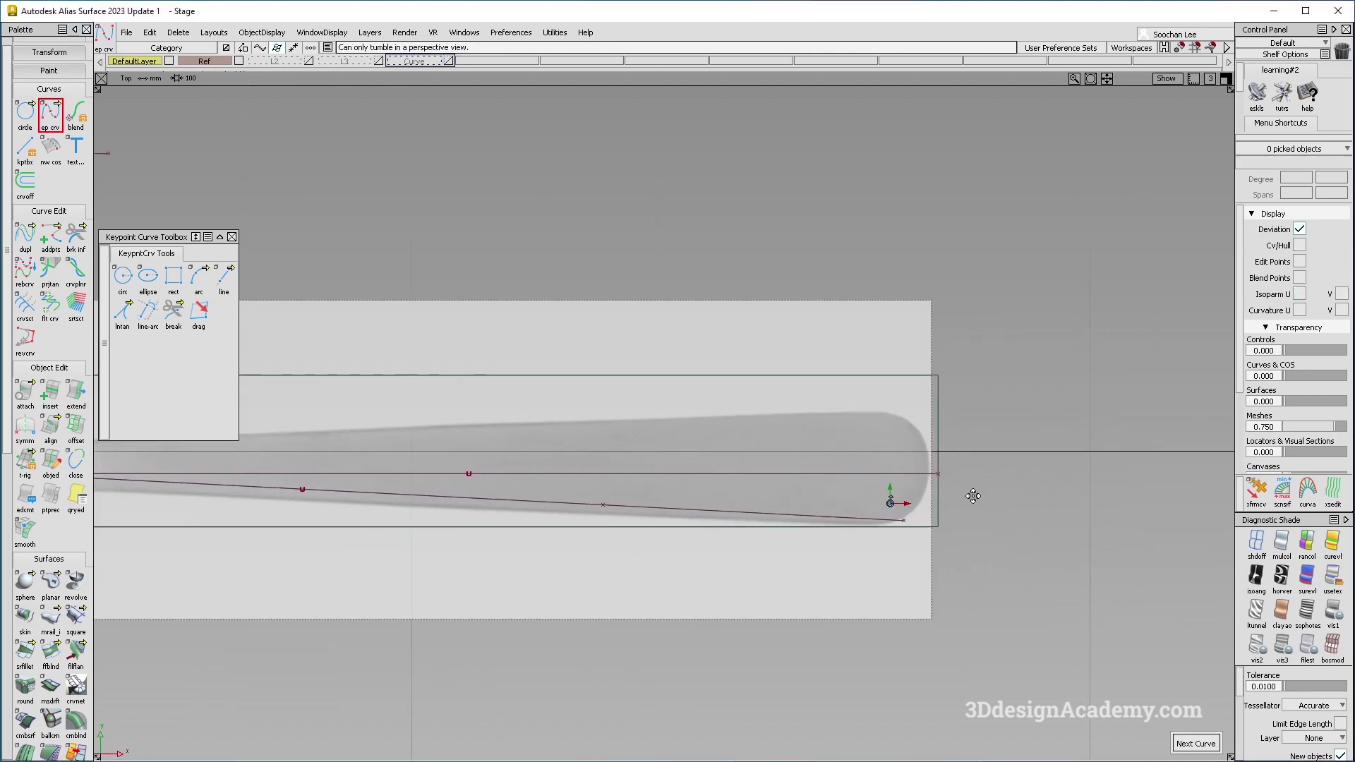
Draw a vertical curve across the handle's end, starting from the outline curve's endpoint, and set its degree to 2
ctrl+alt+click(910, 524)
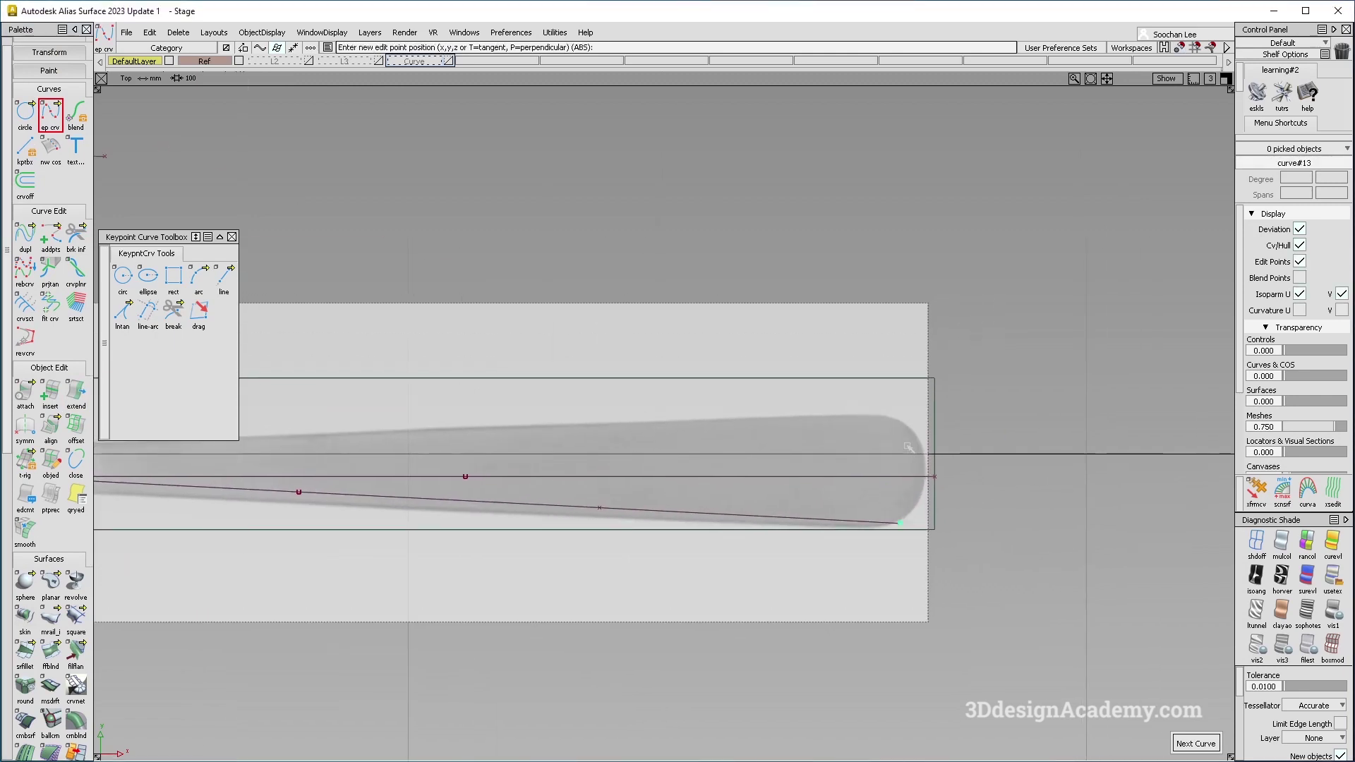
click(900, 410)
drag(891, 400, 917, 455)
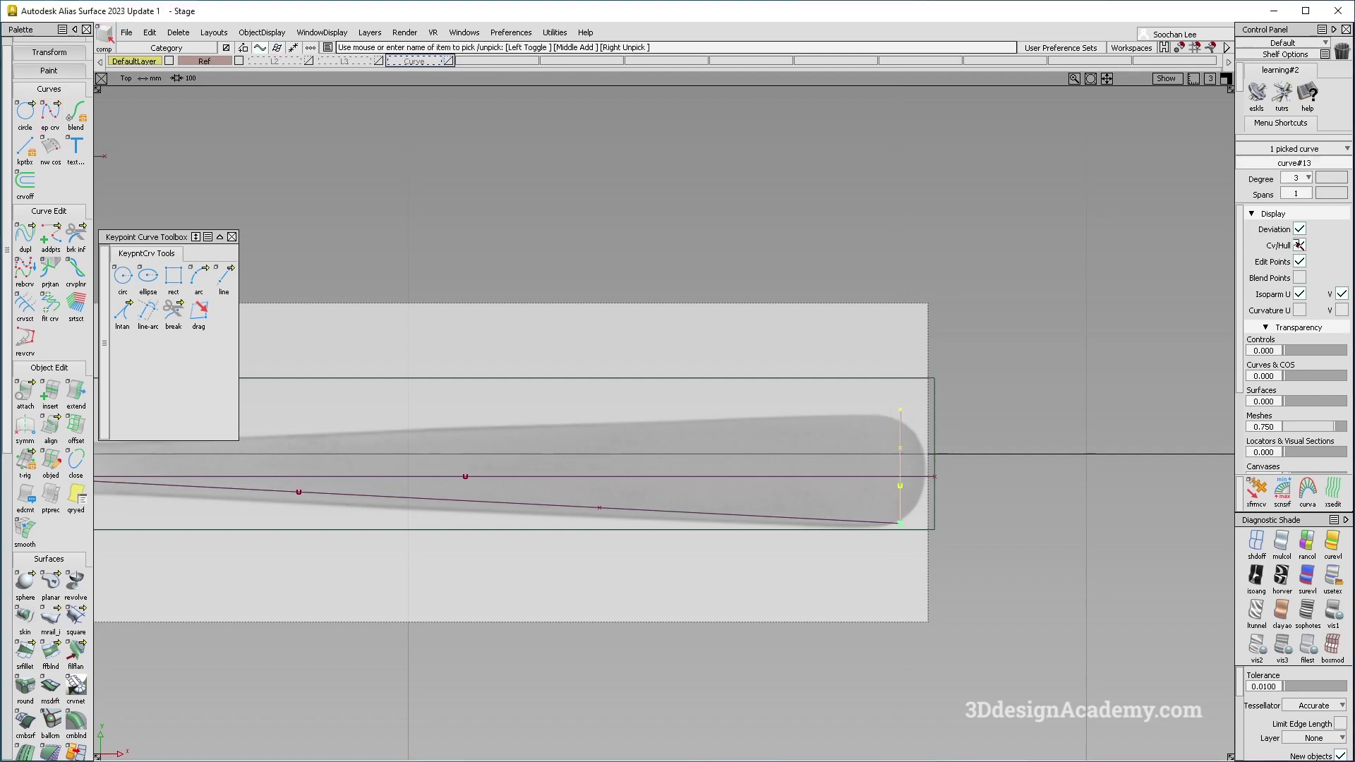
click(1307, 179)
click(1305, 219)
Apply symmetric modeling to the end curve and move its middle CV outward along the centre line to form a rounded tip
click(889, 426)
click(889, 426)
click(25, 427)
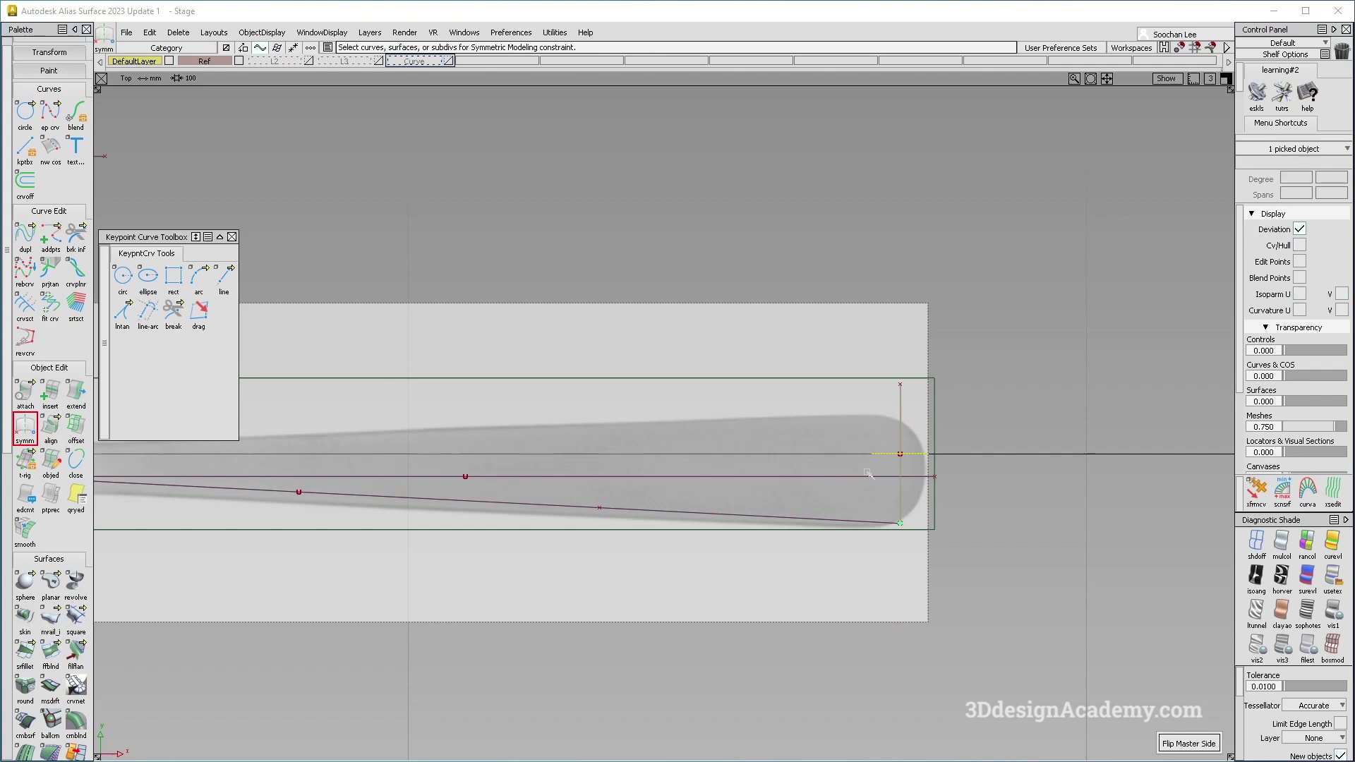
key(m)
click(899, 453)
middle_drag(988, 482, 947, 467)
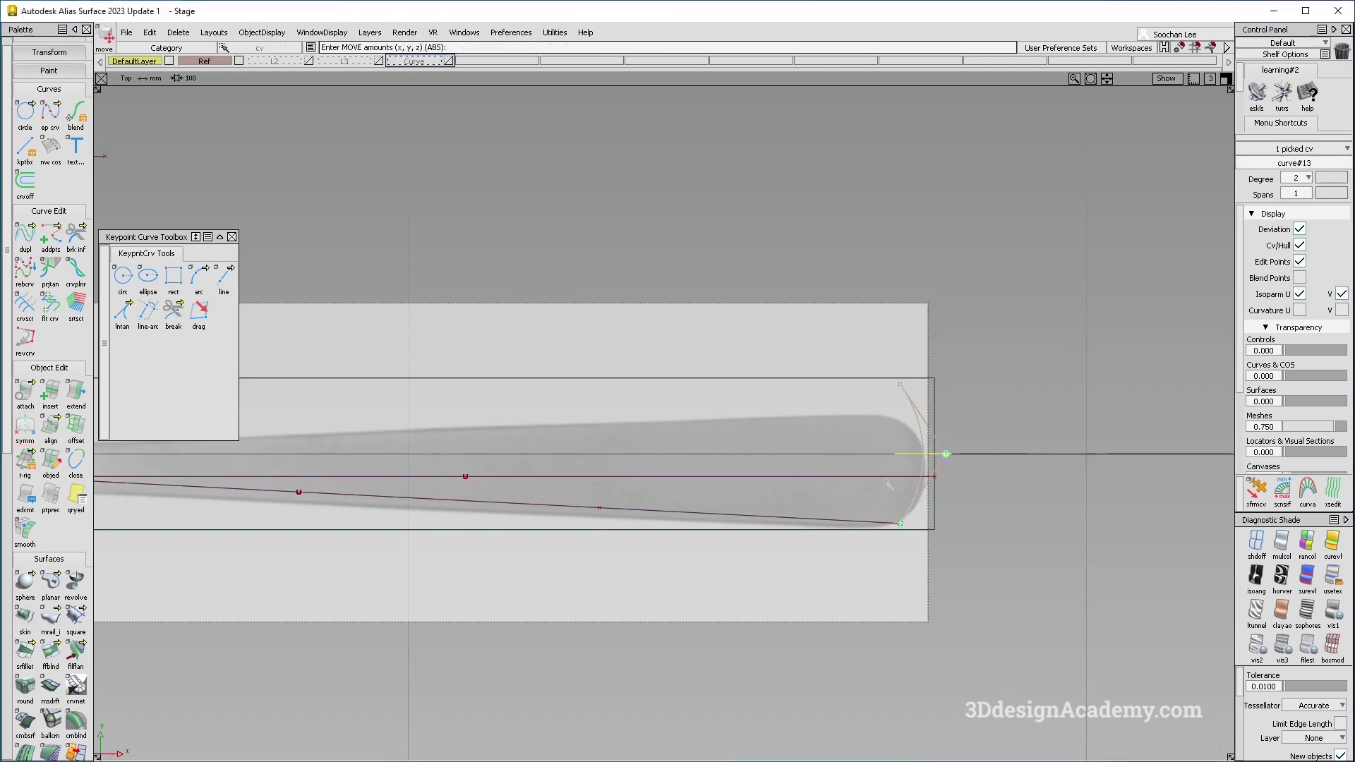
Set the end curve's degree to 3 and move its lower inner CV away from the centre line to widen the rounding
key(F4)
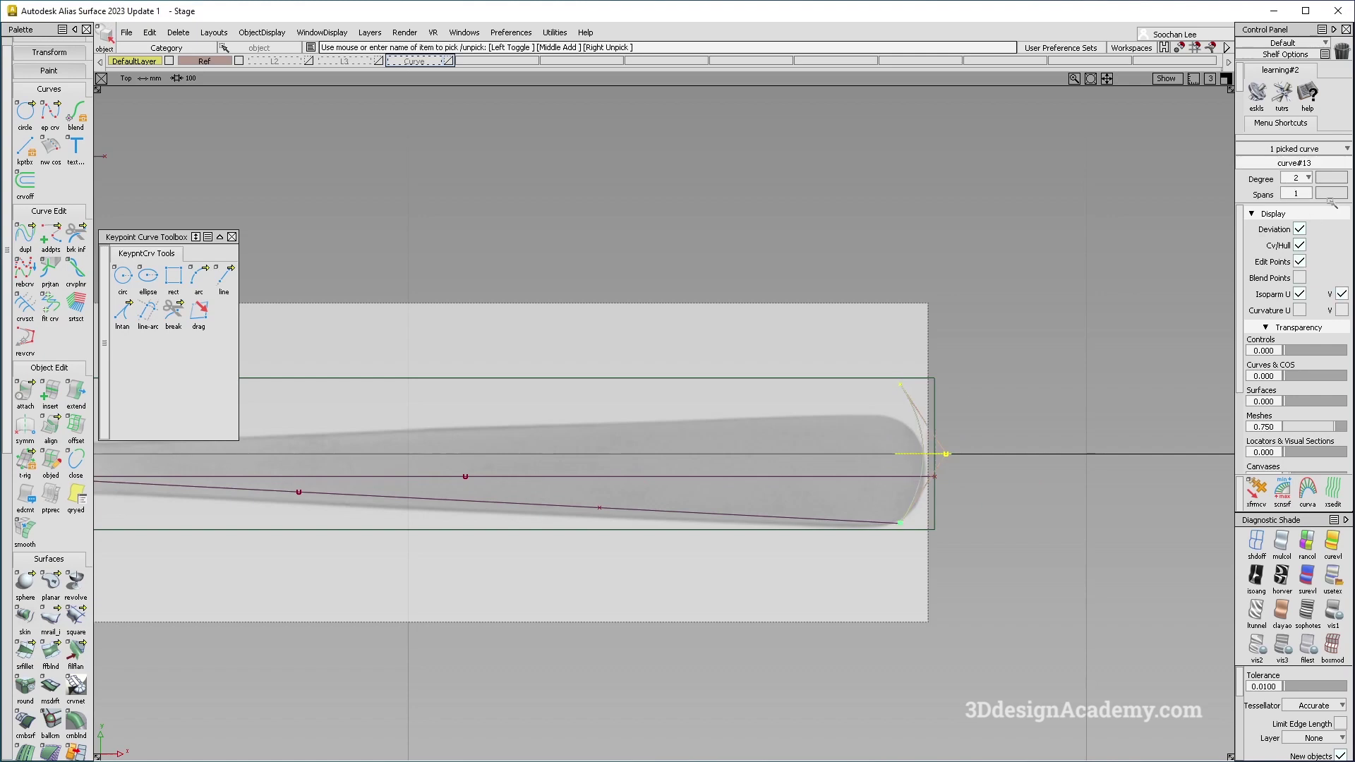
click(1307, 178)
click(1302, 261)
scroll(917, 459, up, 3)
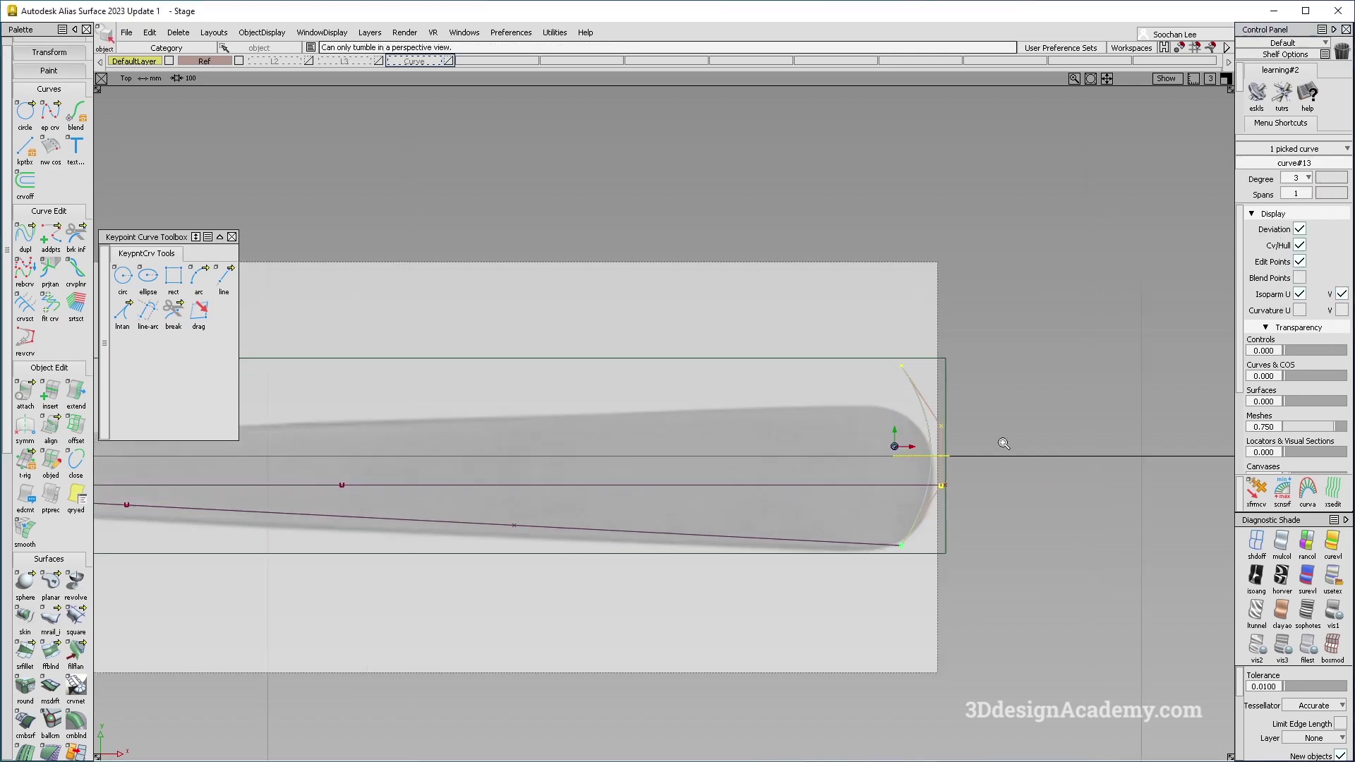
key(F3)
click(950, 497)
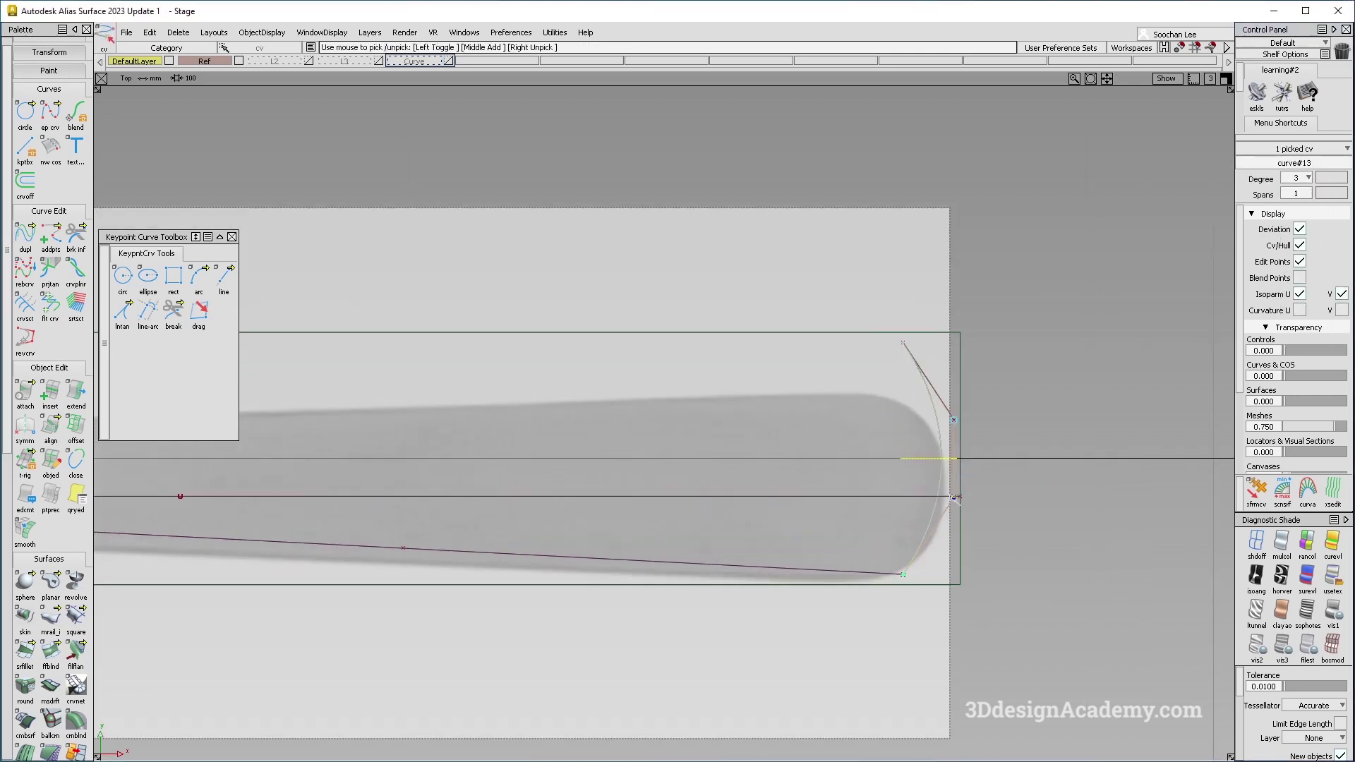
key(m)
drag(1002, 494, 1003, 541)
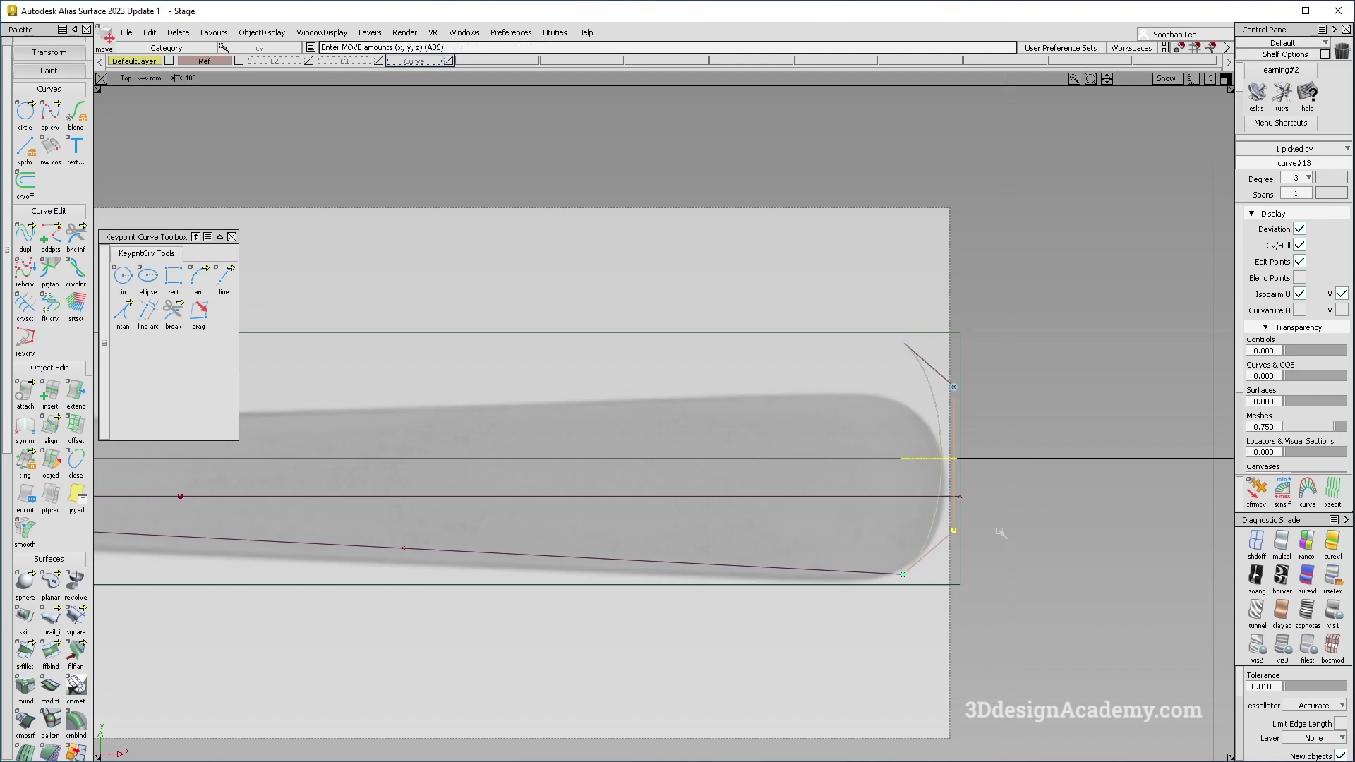
Pick the end curve and scale it non-proportionally in Y to about 0.76
key(F2)
click(946, 415)
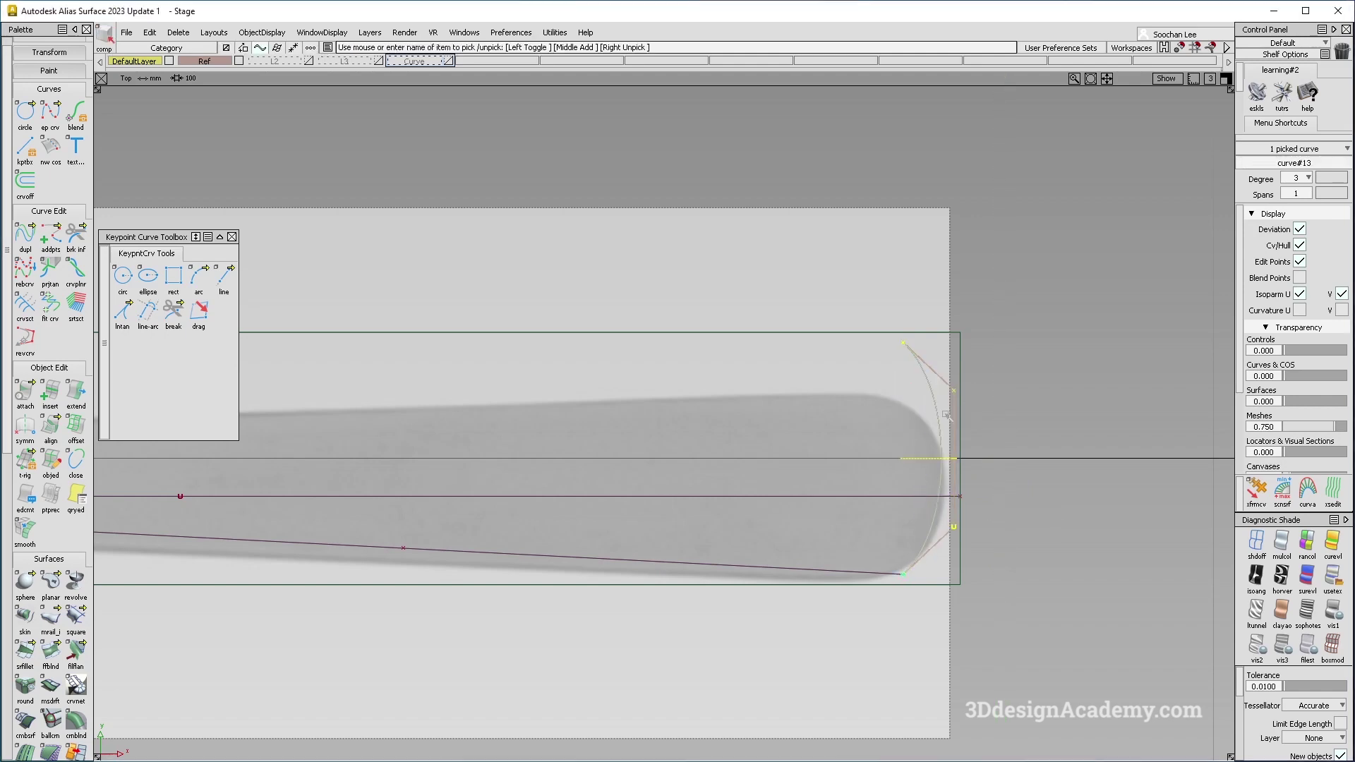
key(Insert)
ctrl+shift+drag(937, 445, 1073, 375)
right_drag(1073, 374, 1071, 400)
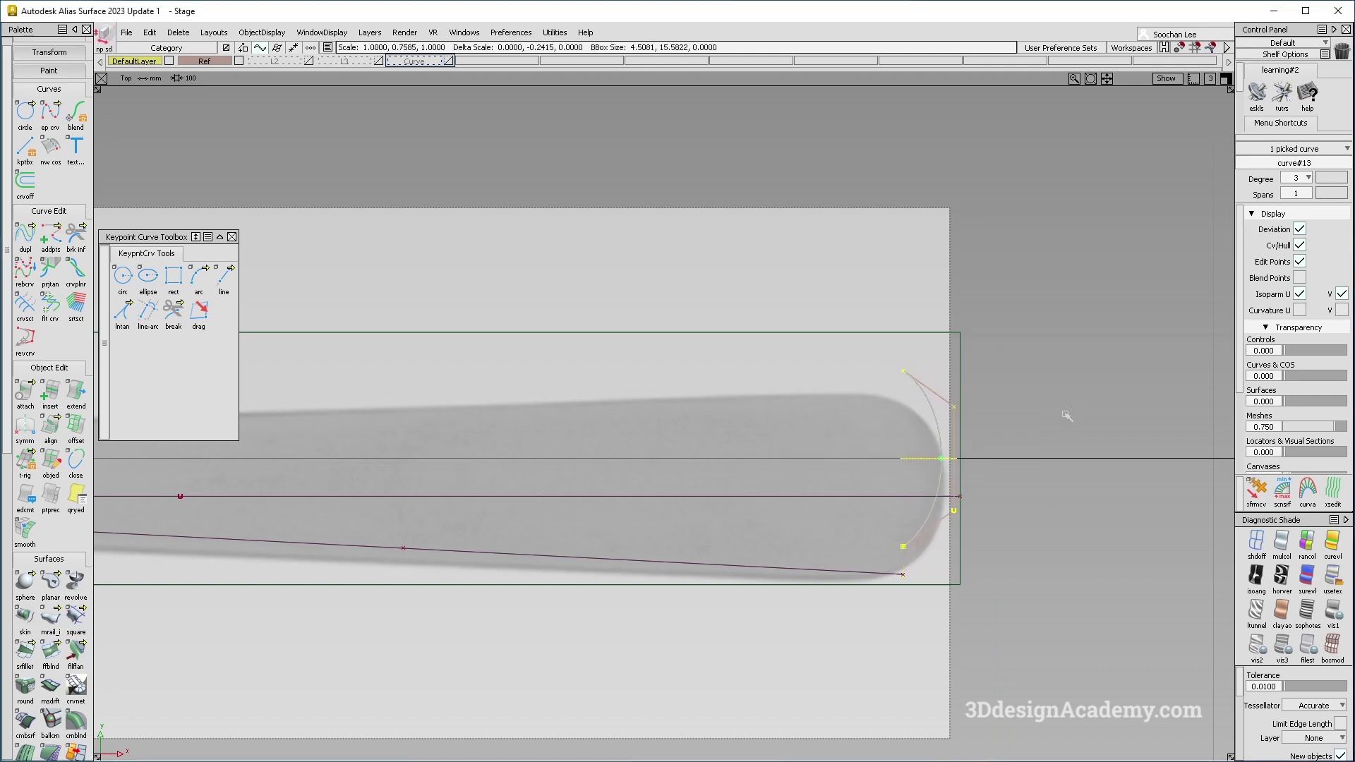
Stretch the lower outline curve so its far end meets the endpoint of the scaled end curve
click(51, 237)
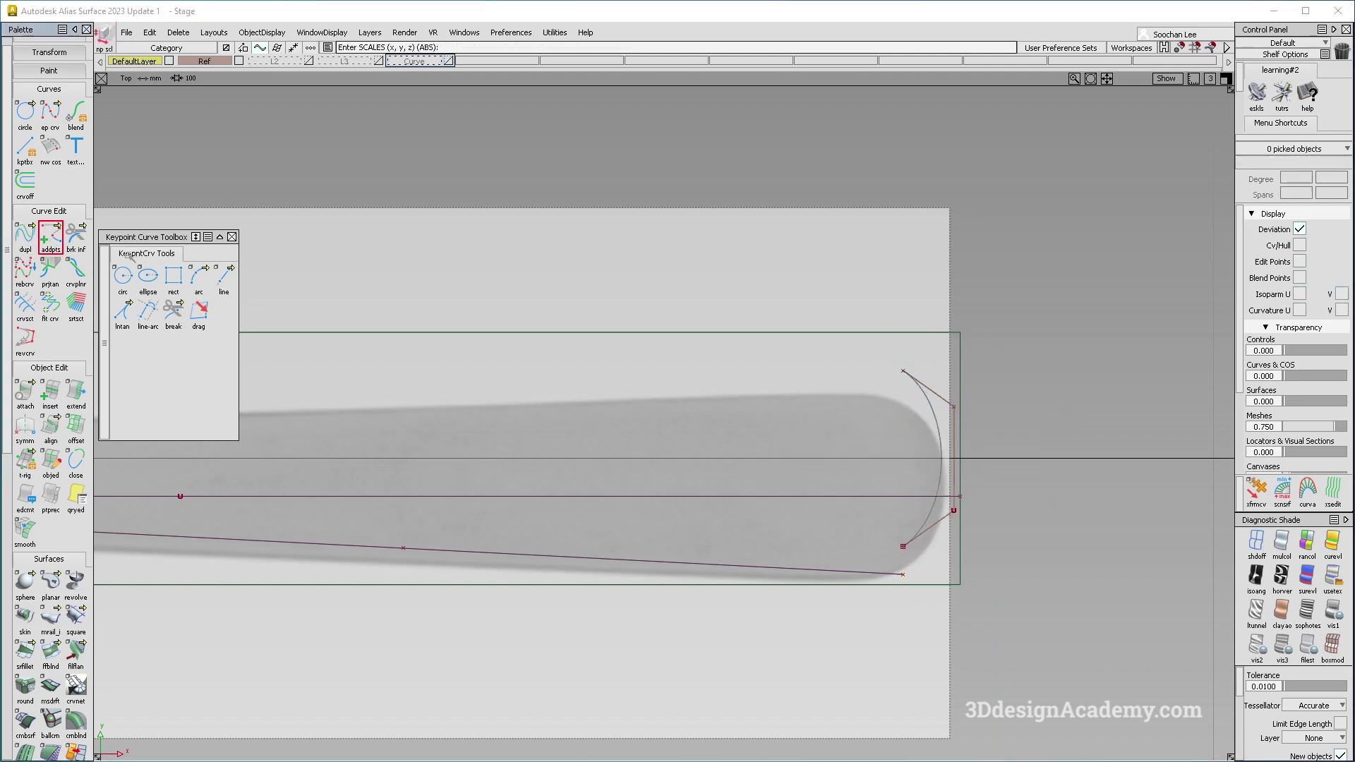
click(842, 575)
scroll(898, 441, down, 3)
click(206, 562)
Project the handle's outline curves onto the handle surface in the top view
scroll(49, 237, down, 4)
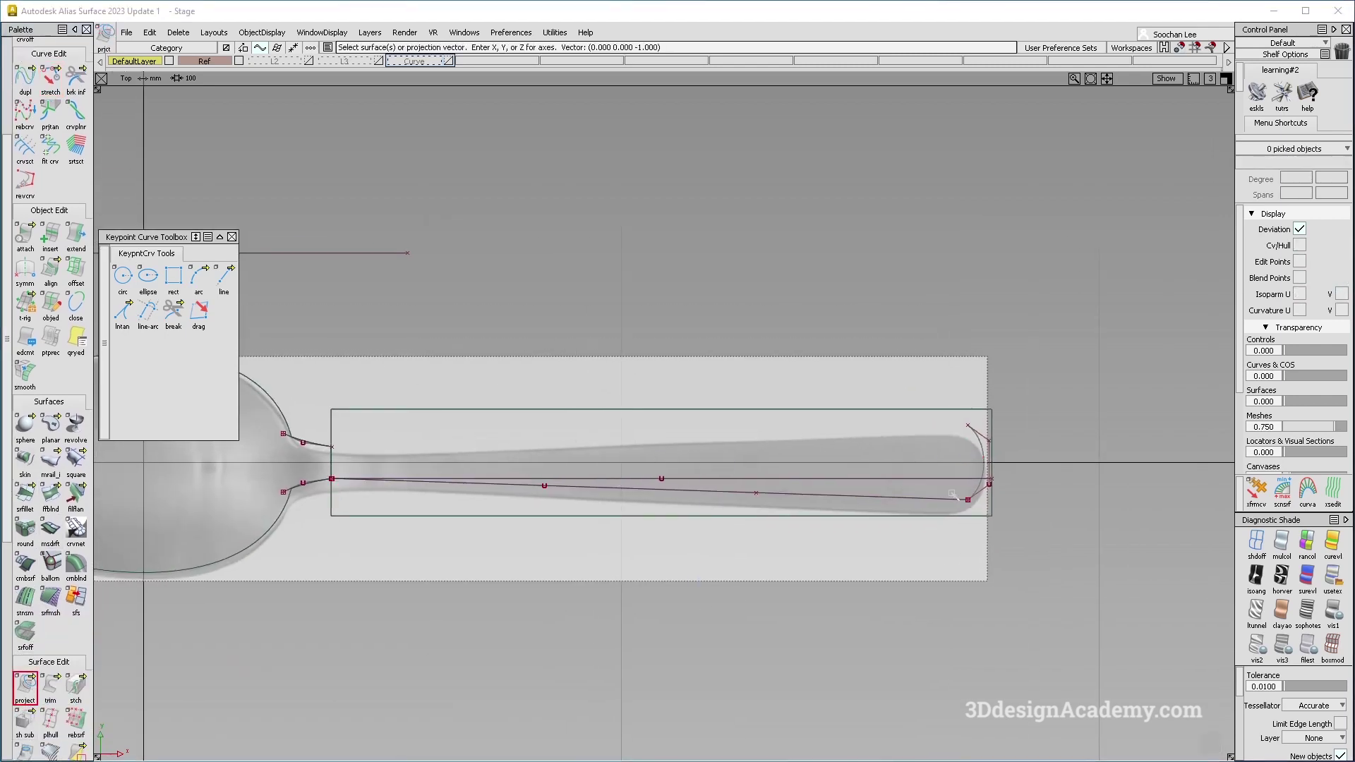
drag(975, 512, 975, 513)
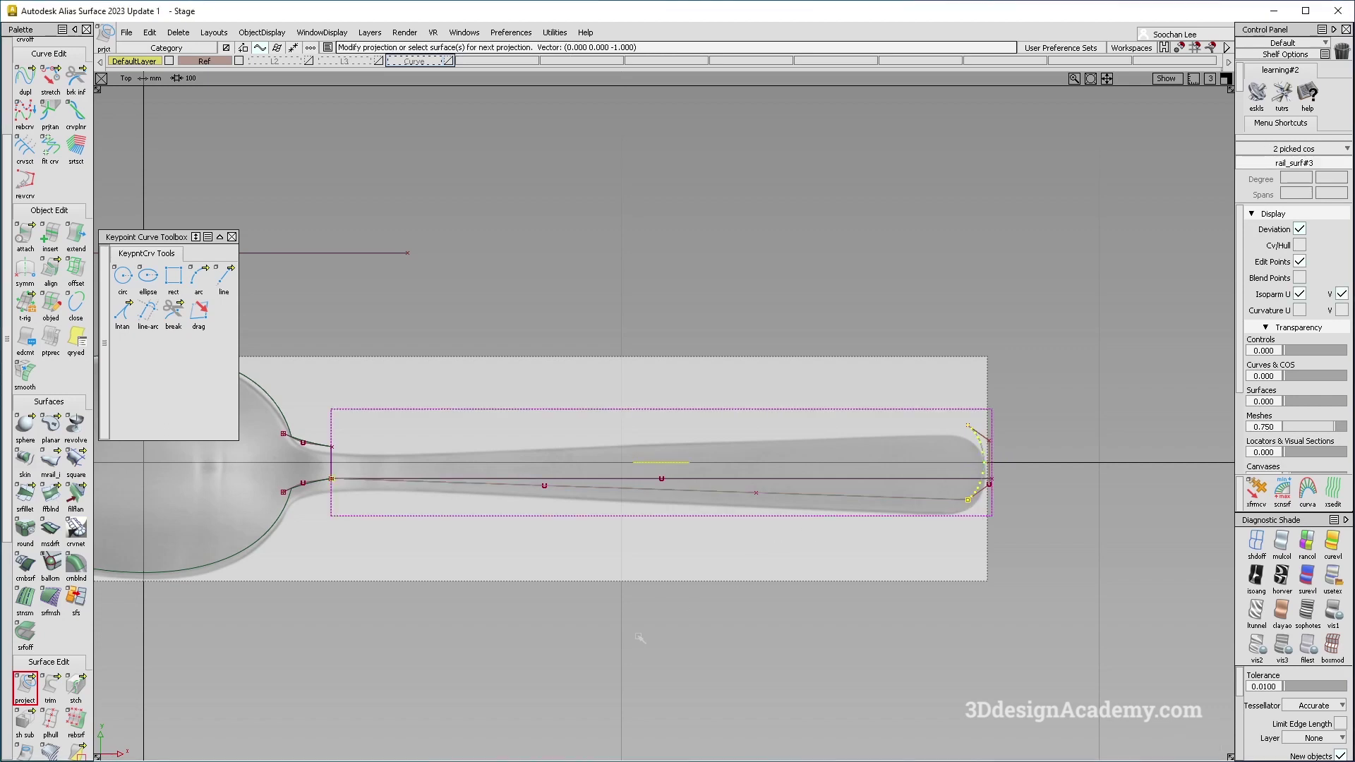
click(598, 475)
Draw a straight edit-point curve along the X axis, running from before the bowl to beyond the handle's end
scroll(49, 106, up, 5)
click(51, 123)
alt+shift+middle_drag(437, 505, 568, 505)
alt+shift+right_drag(568, 504, 415, 453)
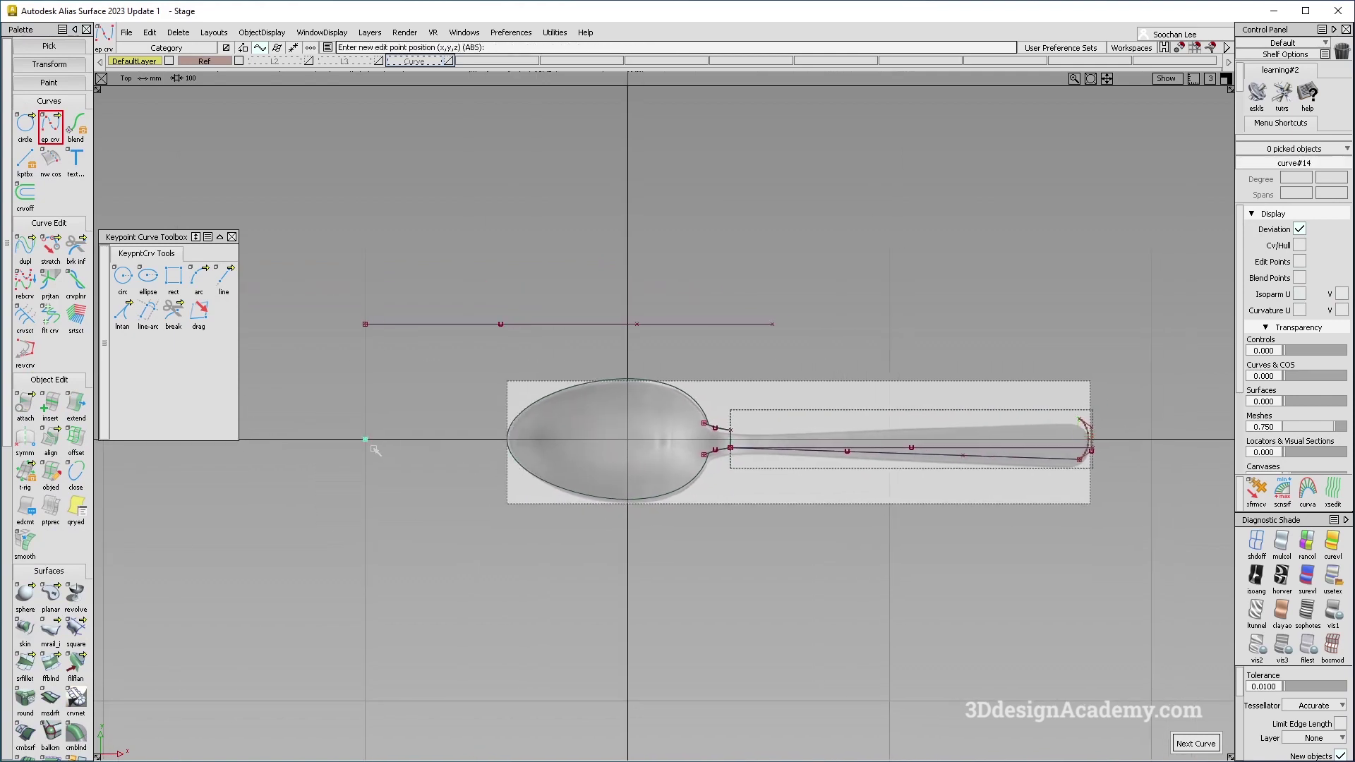
alt+shift+middle_drag(592, 423, 529, 424)
scroll(25, 706, down, 4)
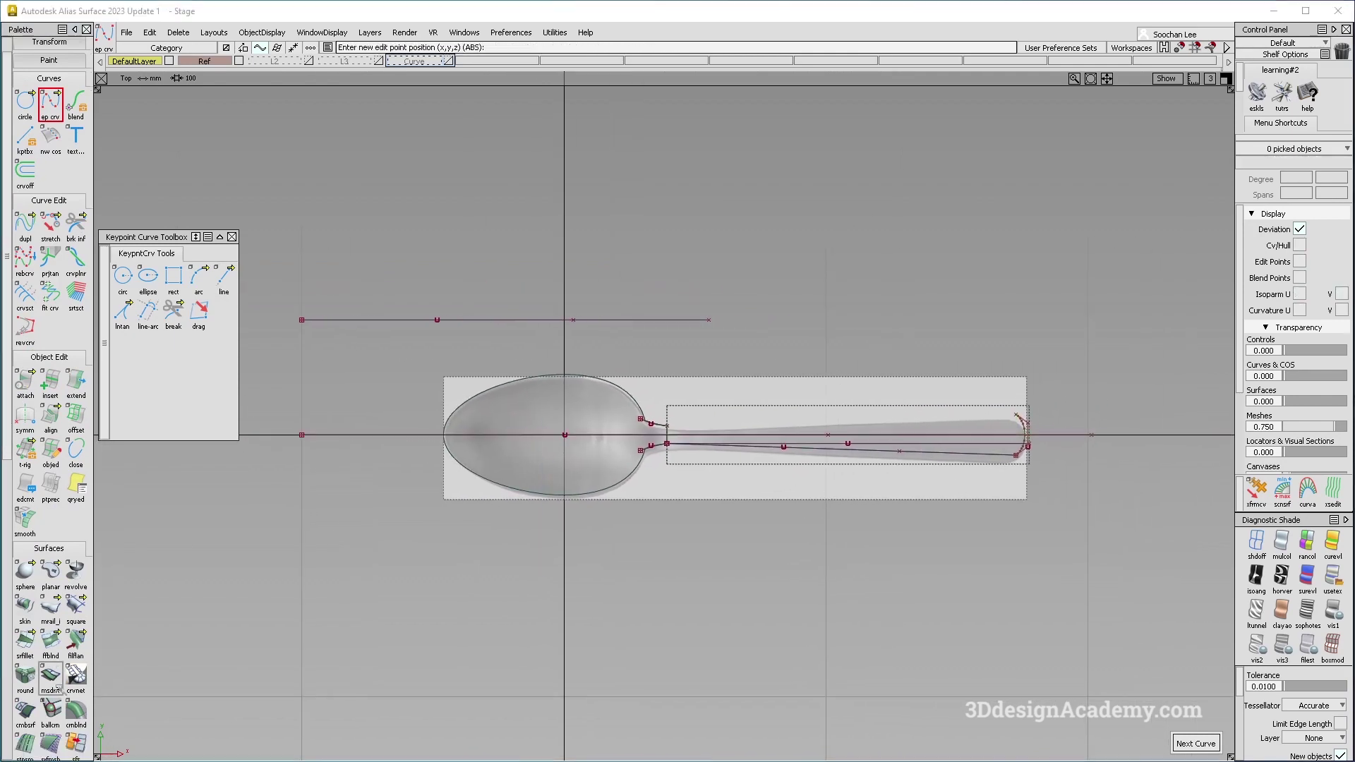
Project the centre-line curve onto both the bowl and the handle surfaces
scroll(25, 723, down, 2)
click(26, 697)
click(635, 494)
click(717, 434)
click(718, 434)
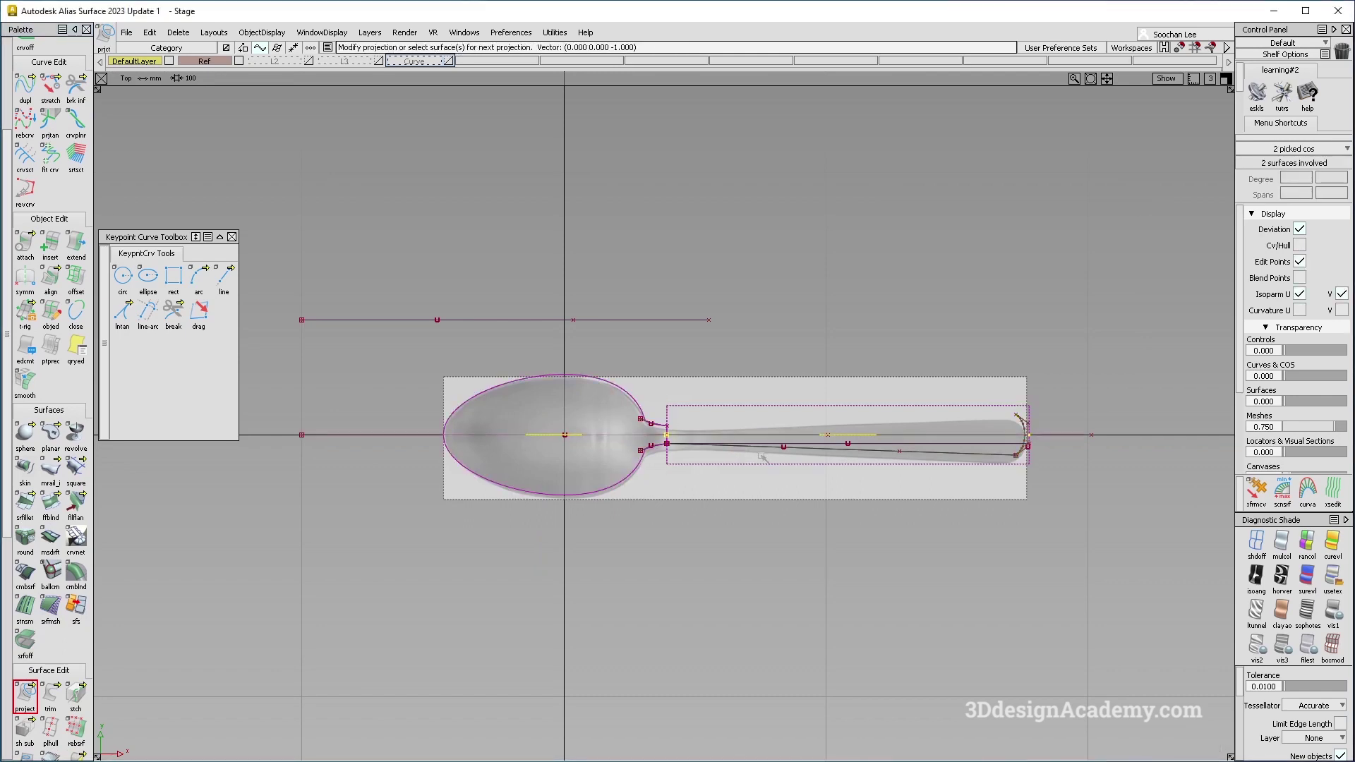
click(522, 390)
Try to trim the handle surface to its projected outline and centre line
click(50, 695)
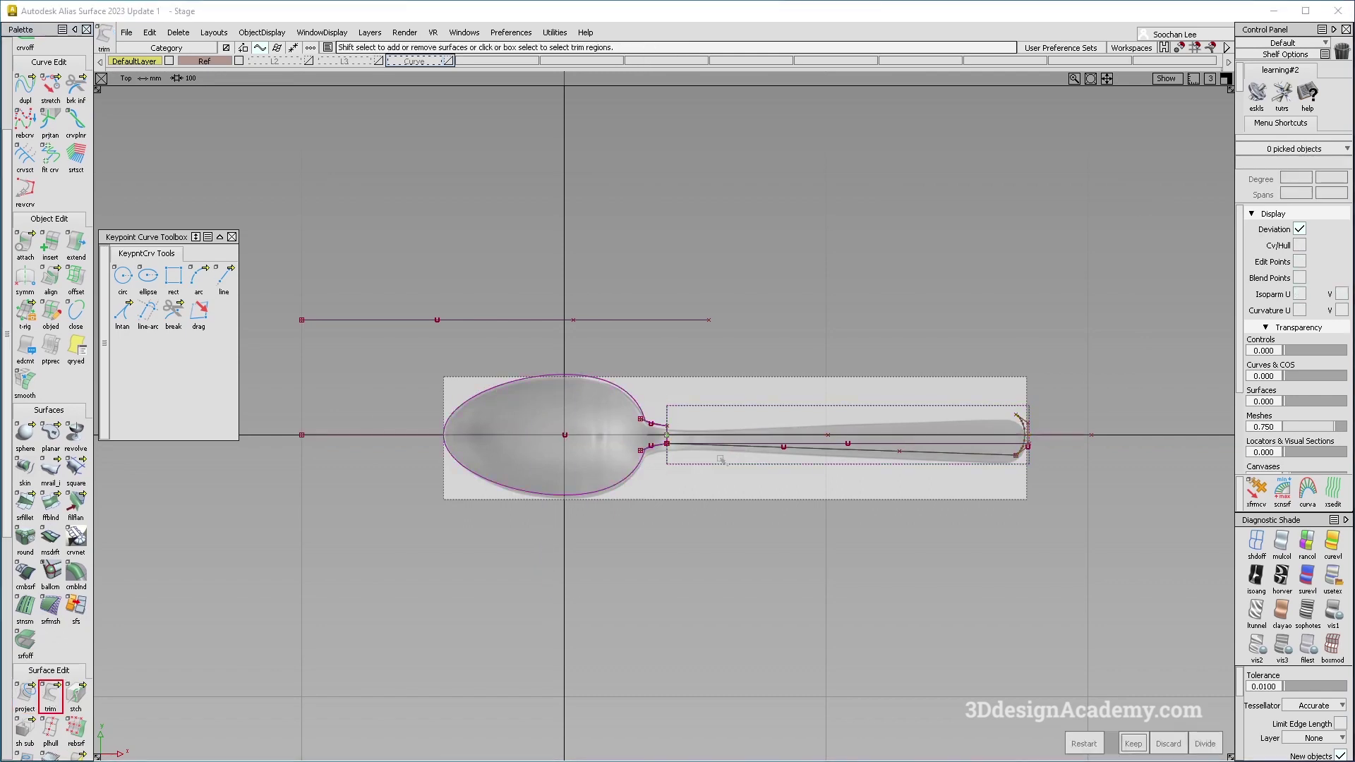
click(796, 444)
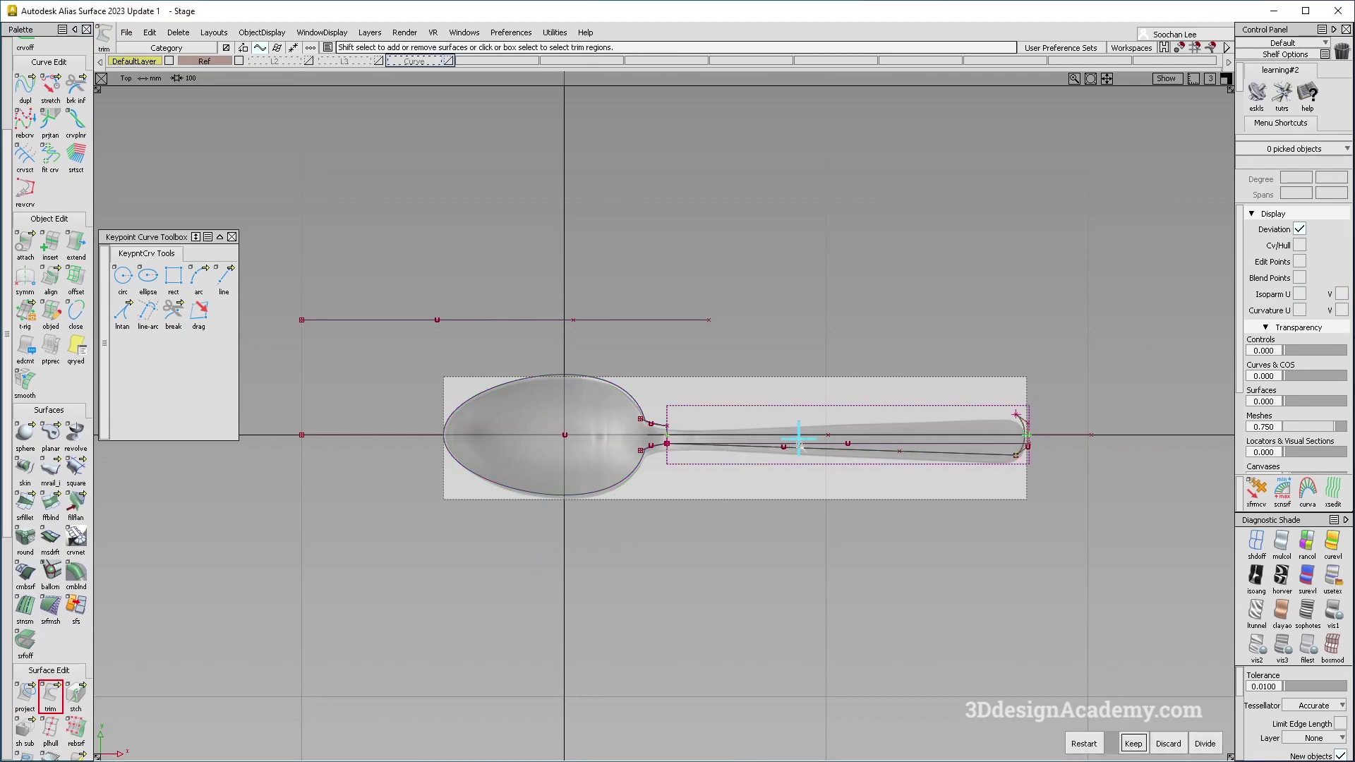
alt+shift+middle_drag(933, 486, 897, 500)
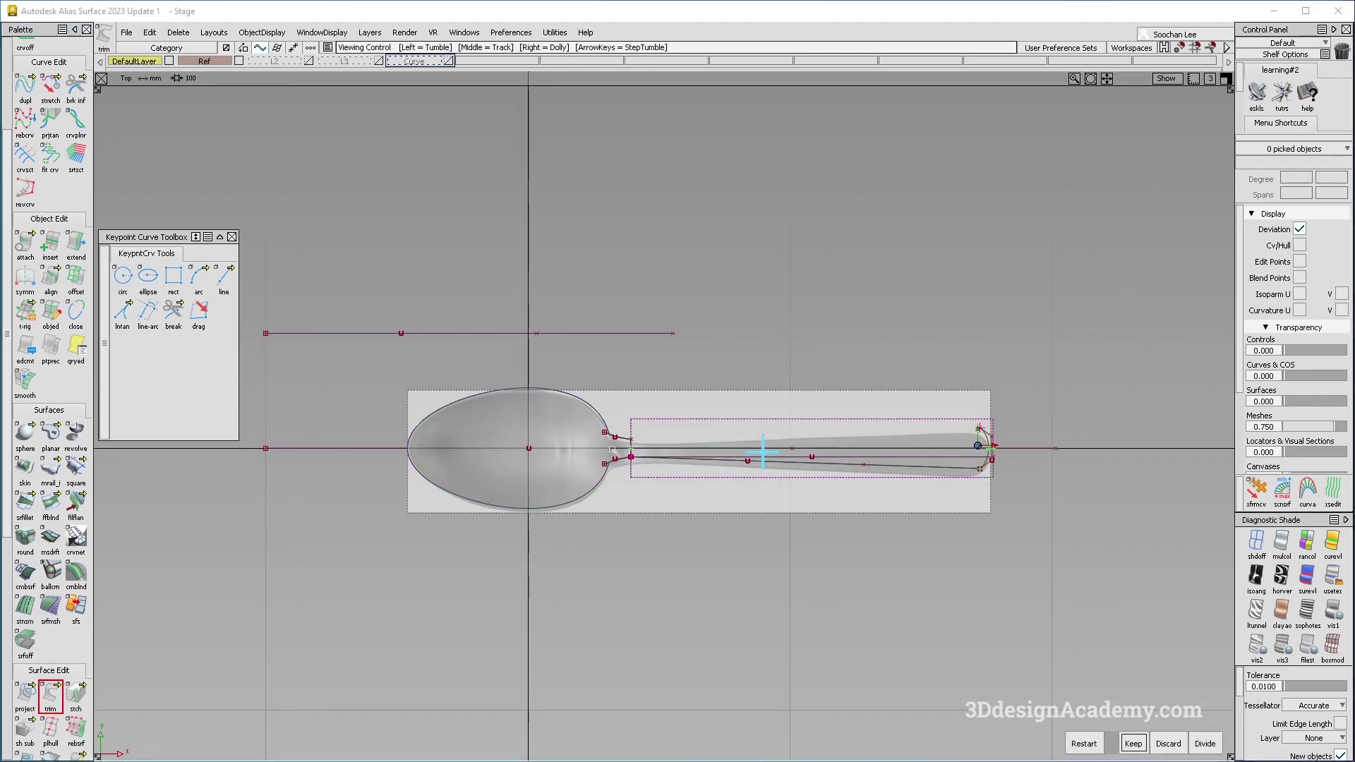
alt+shift+right_drag(612, 449, 797, 506)
scroll(748, 449, up, 3)
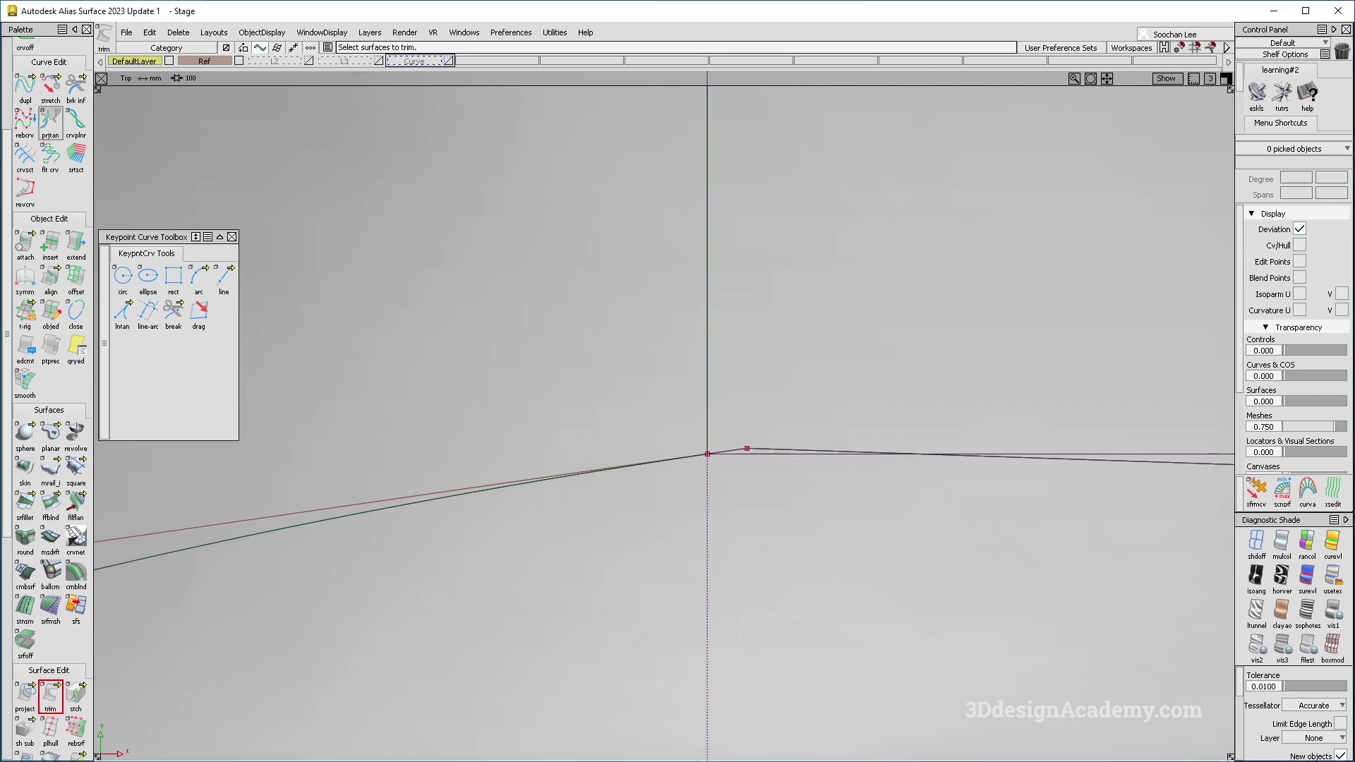
Adjust the neck end of the lower handle outline curve with Stretch, and trim the handle and bowl surfaces to one half along the centre line
click(50, 86)
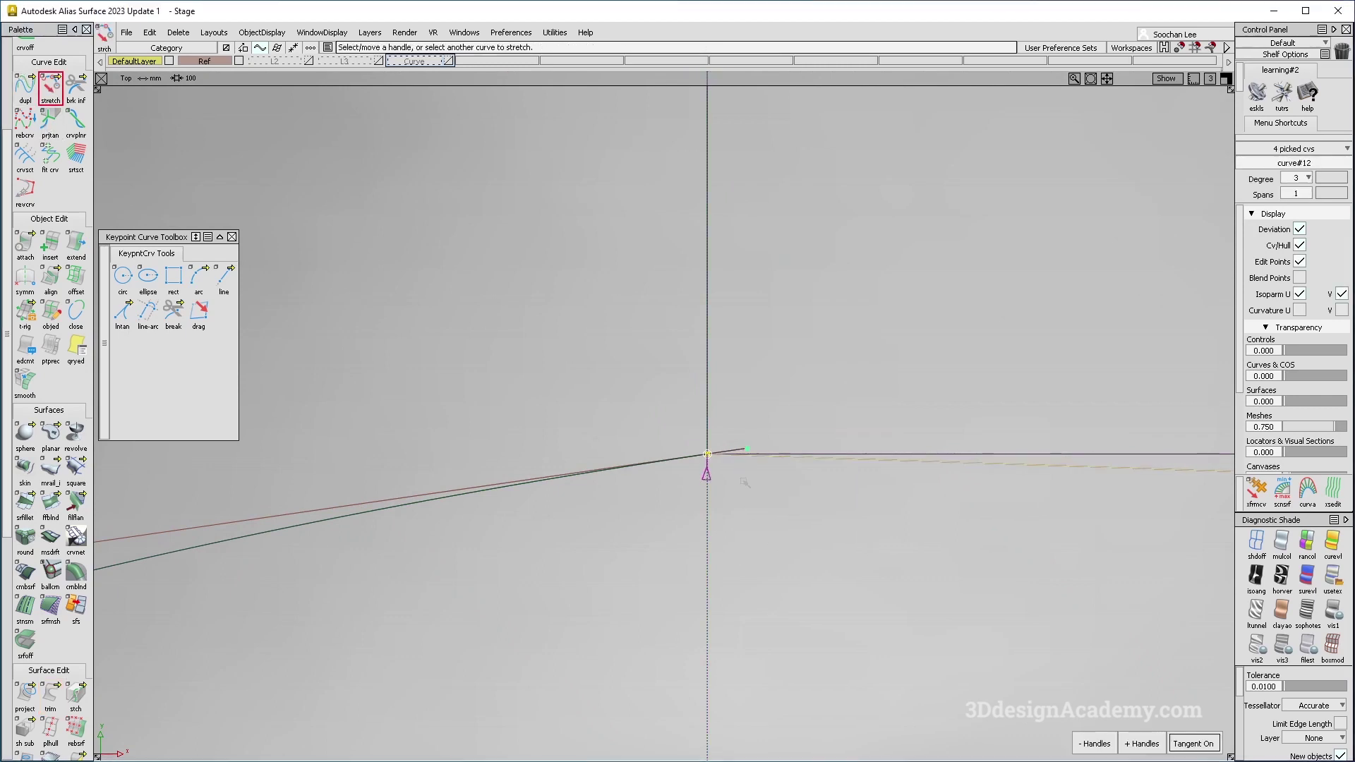
scroll(710, 459, down, 4)
click(50, 695)
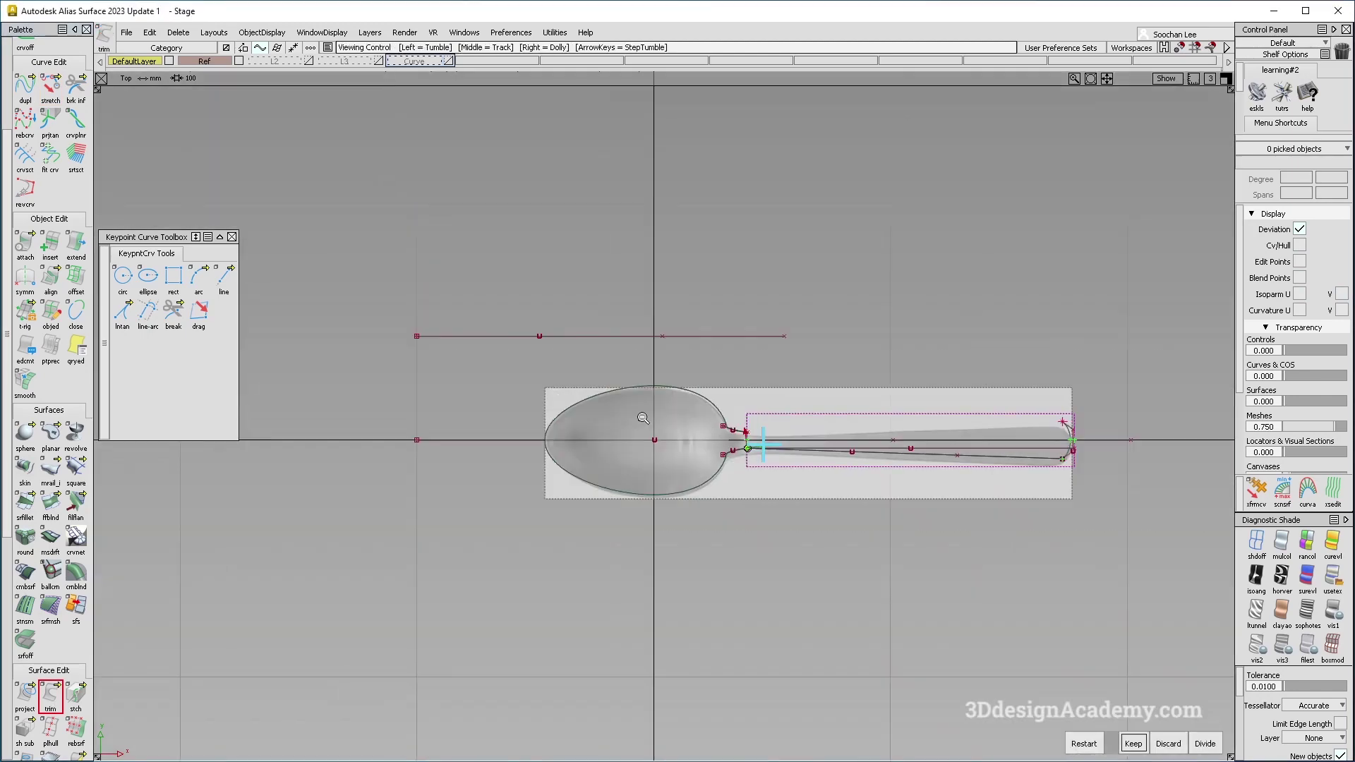
scroll(747, 447, down, 8)
scroll(926, 457, up, 4)
alt+shift+drag(927, 457, 1014, 431)
alt+shift+right_drag(1014, 433, 777, 416)
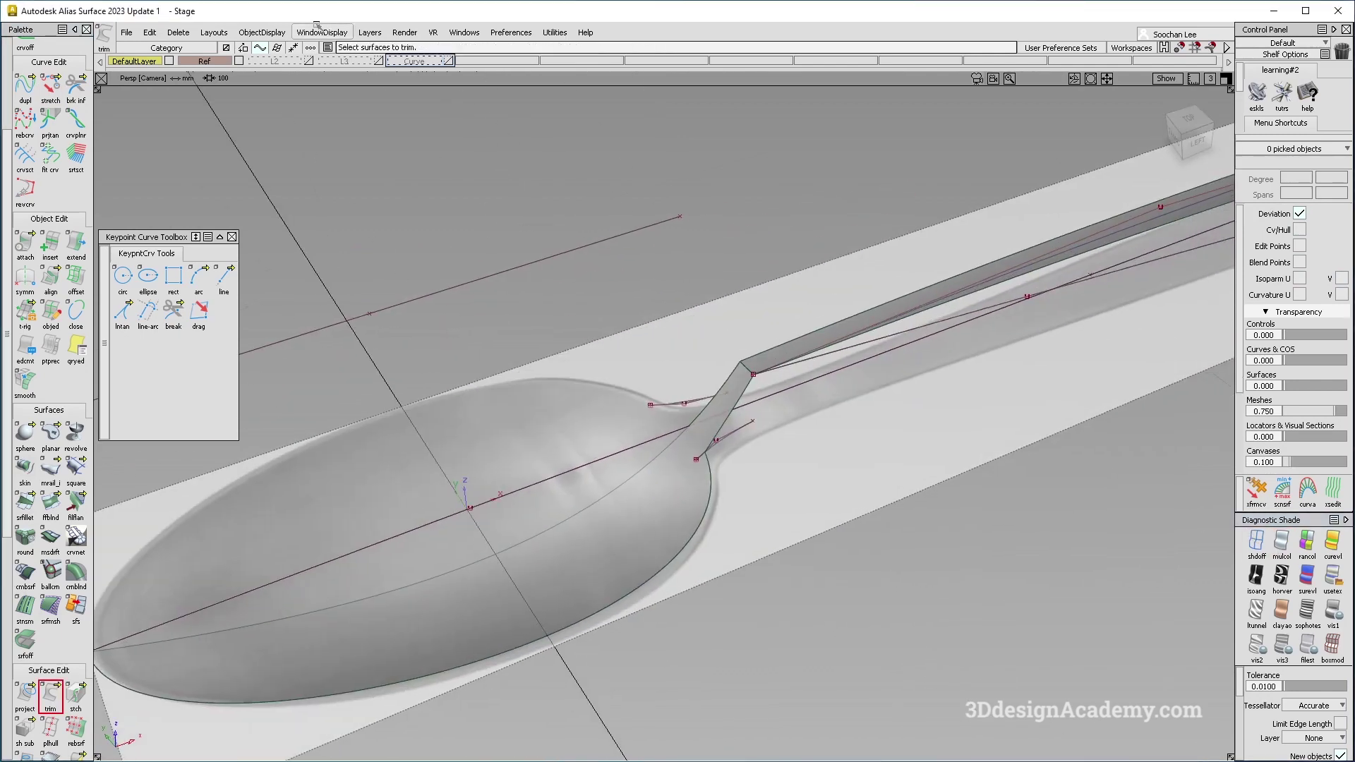
Set the Surface Fillet options to Arc (Chord) construction and G2 Curvature section
alt+shift+drag(706, 458, 725, 467)
alt+shift+right_drag(725, 467, 728, 468)
click(25, 502)
click(359, 259)
click(358, 260)
click(356, 243)
click(346, 291)
click(353, 258)
click(343, 324)
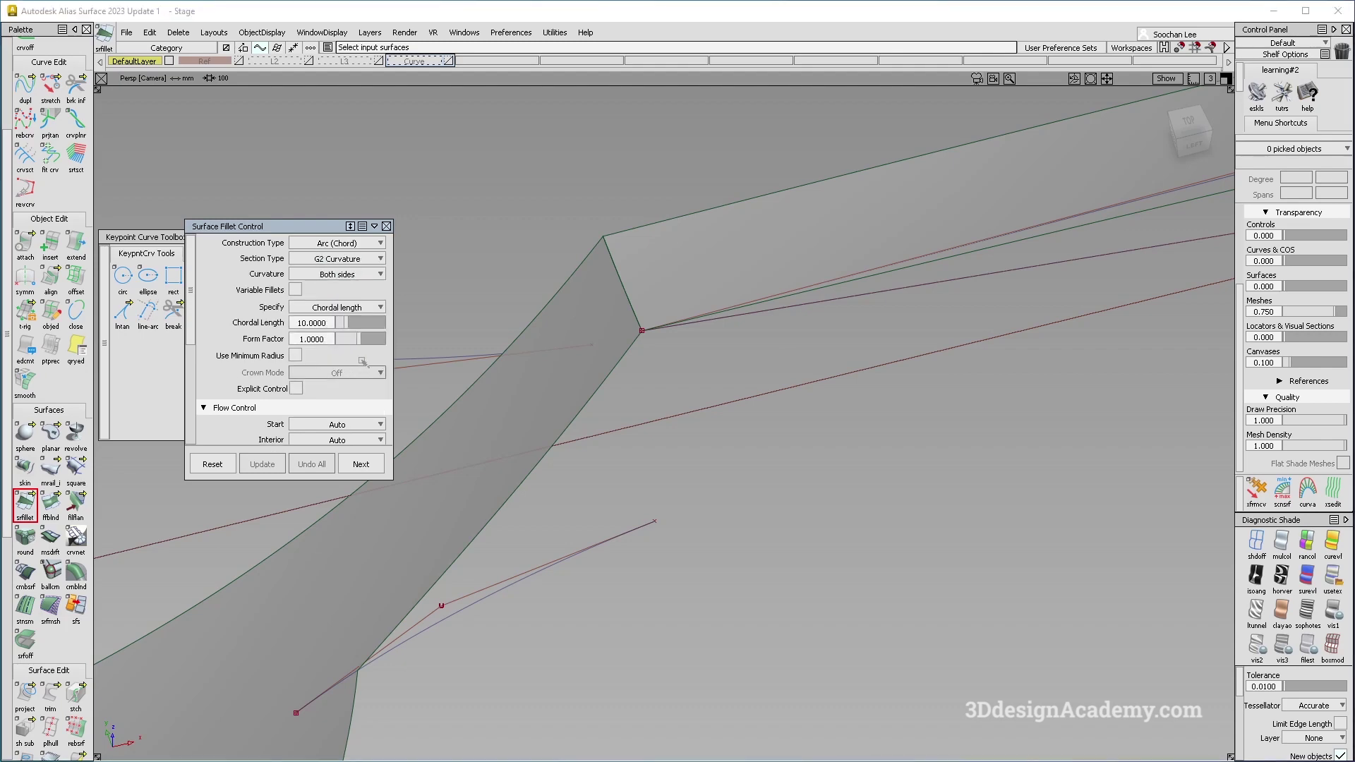
Build a surface fillet between the neck and handle surfaces with a chordal length of 15
click(590, 323)
click(735, 333)
alt+shift+drag(719, 359, 769, 343)
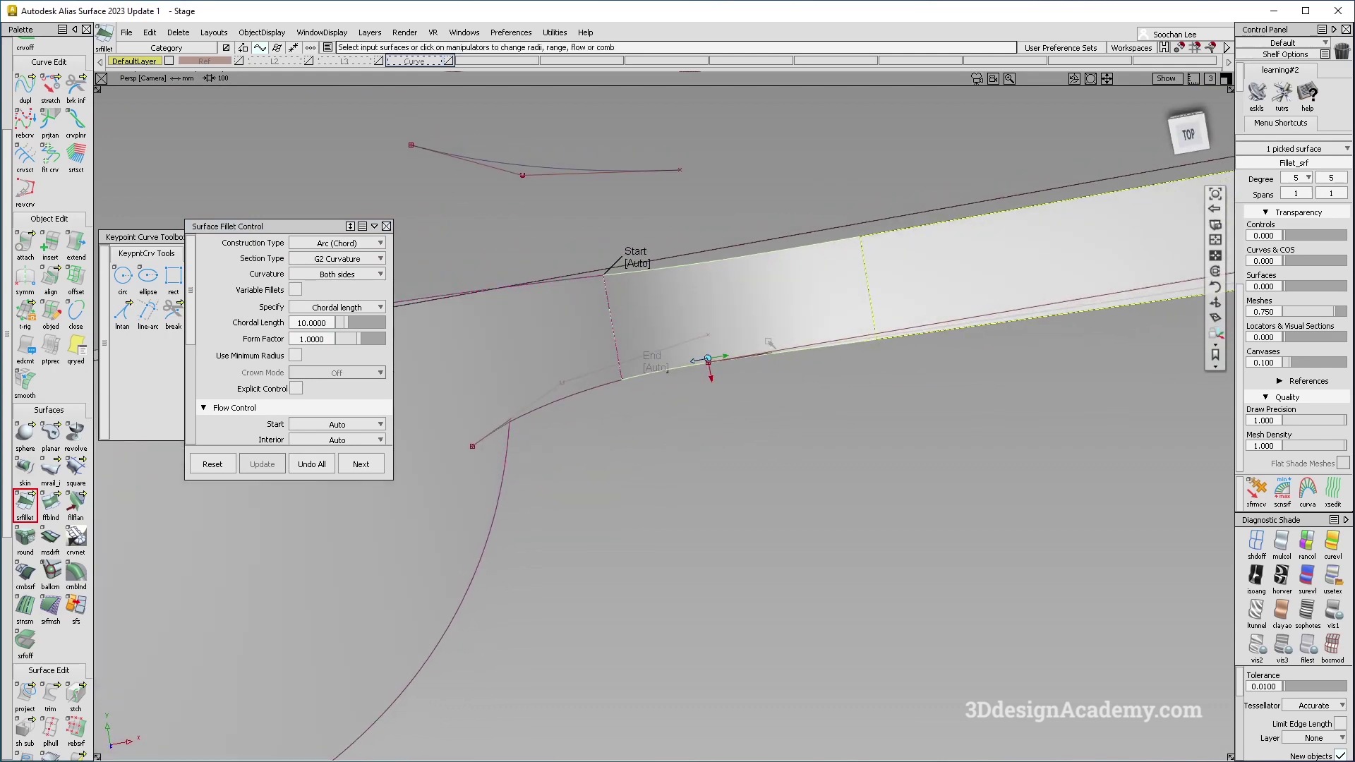
click(1189, 132)
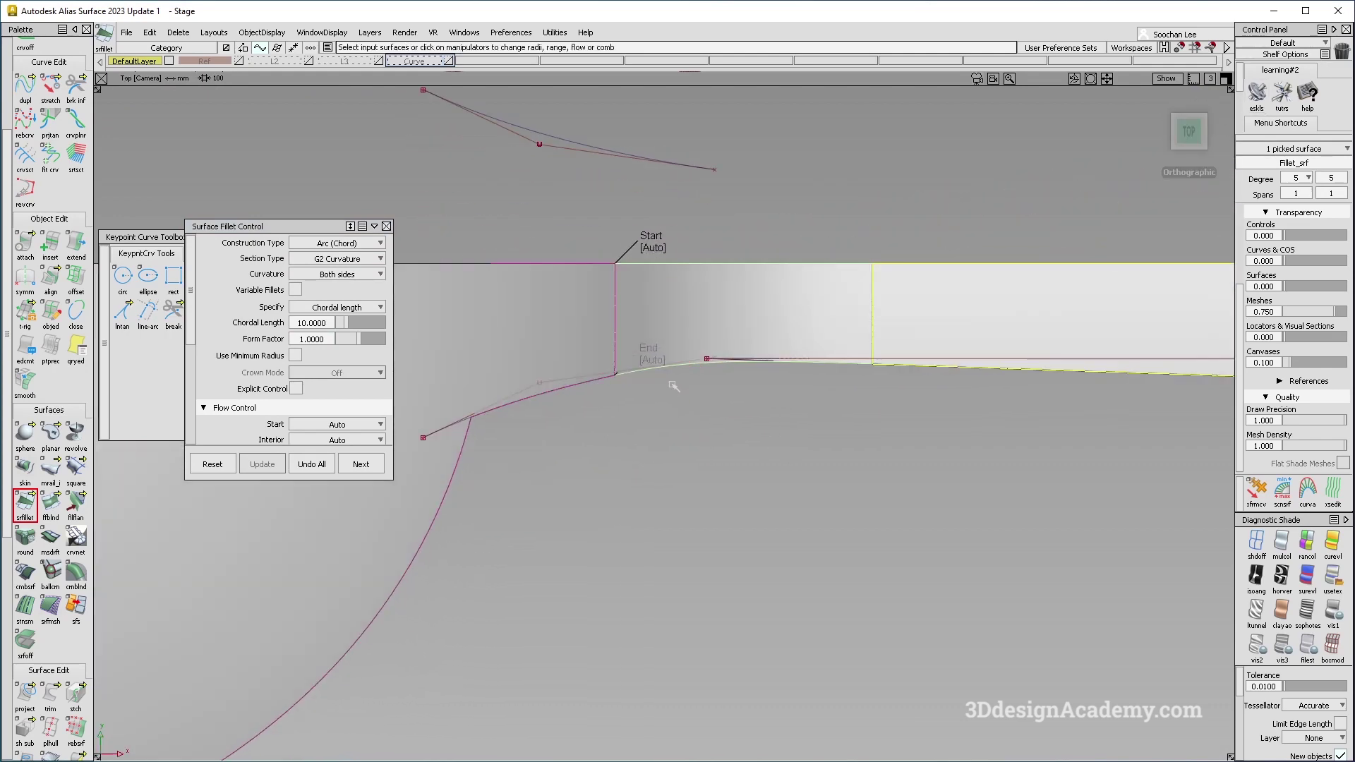
click(327, 323)
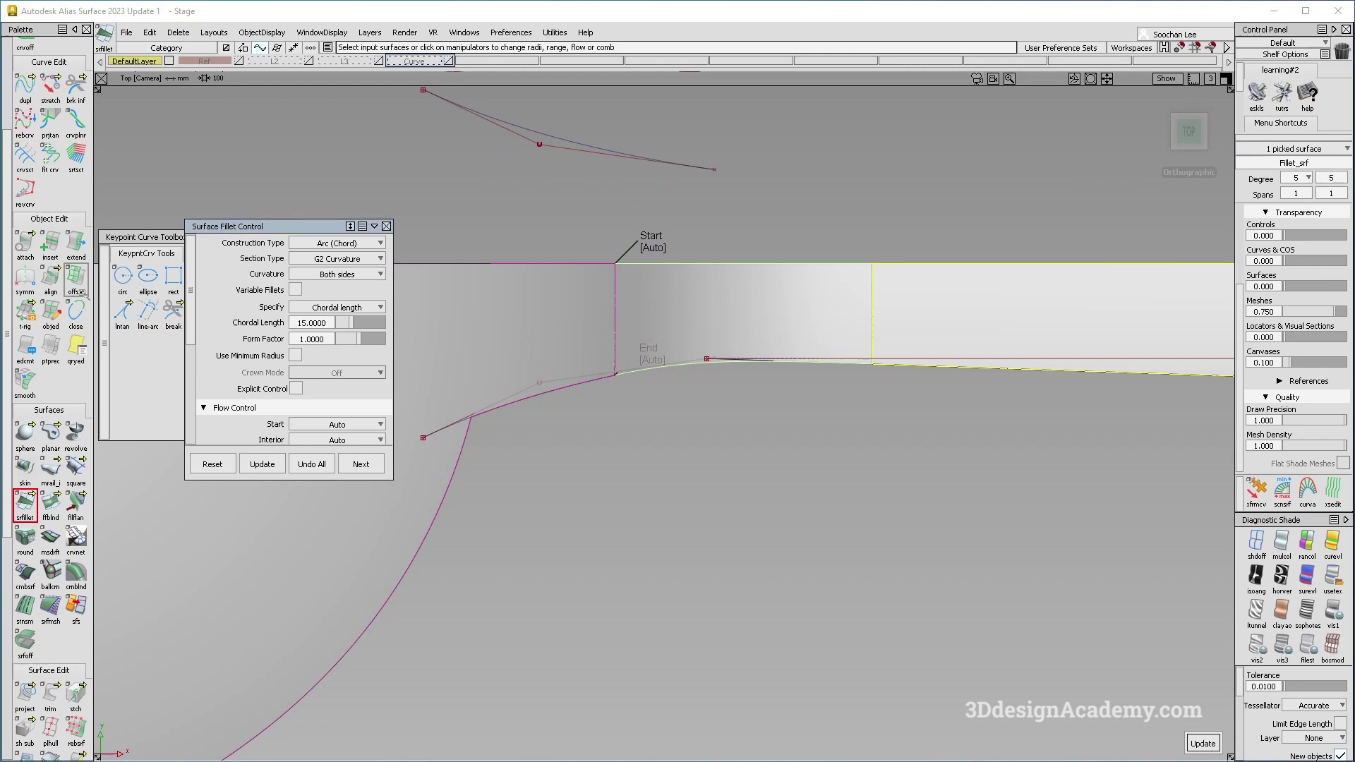
Try a mirrored duplicate of the bowl, fillet and handle surfaces across the centre line, and delete the copies
scroll(713, 358, down, 5)
click(690, 355)
shift+click(854, 350)
click(152, 34)
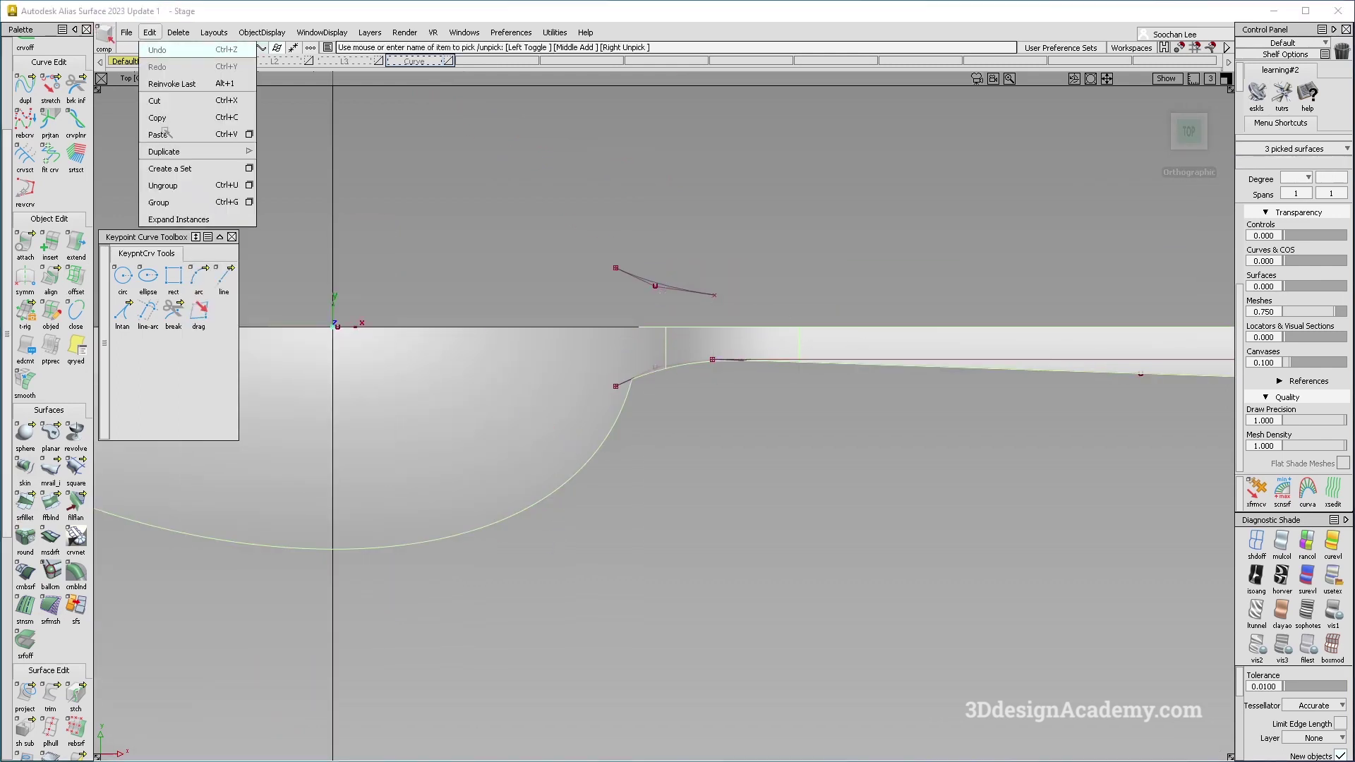
mouse_move(181, 233)
click(282, 252)
scroll(746, 427, down, 3)
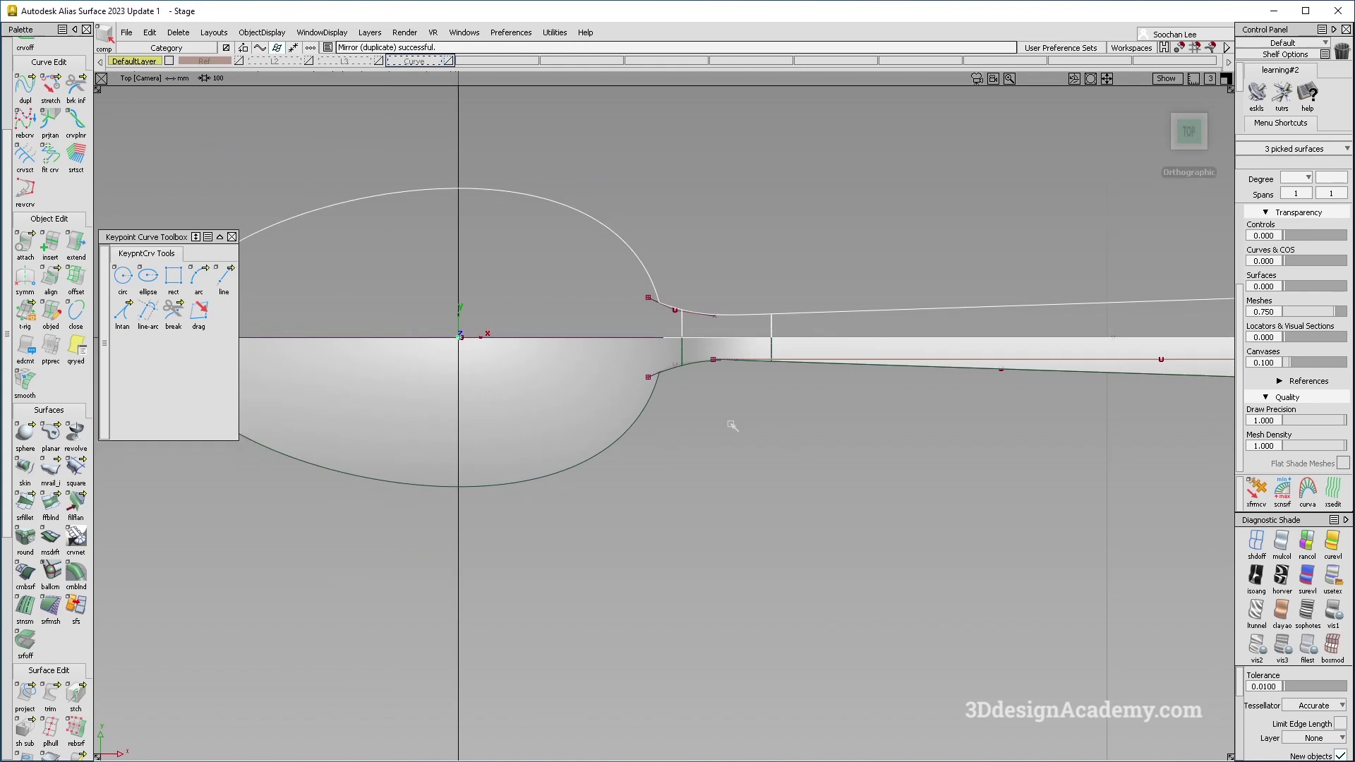
key(Delete)
Turn on symmetry for DefaultLayer, and hide the reference image and grid in the perspective view
click(143, 64)
click(150, 122)
alt+shift+drag(645, 447, 955, 508)
click(720, 402)
click(695, 448)
alt+shift+drag(559, 444, 811, 494)
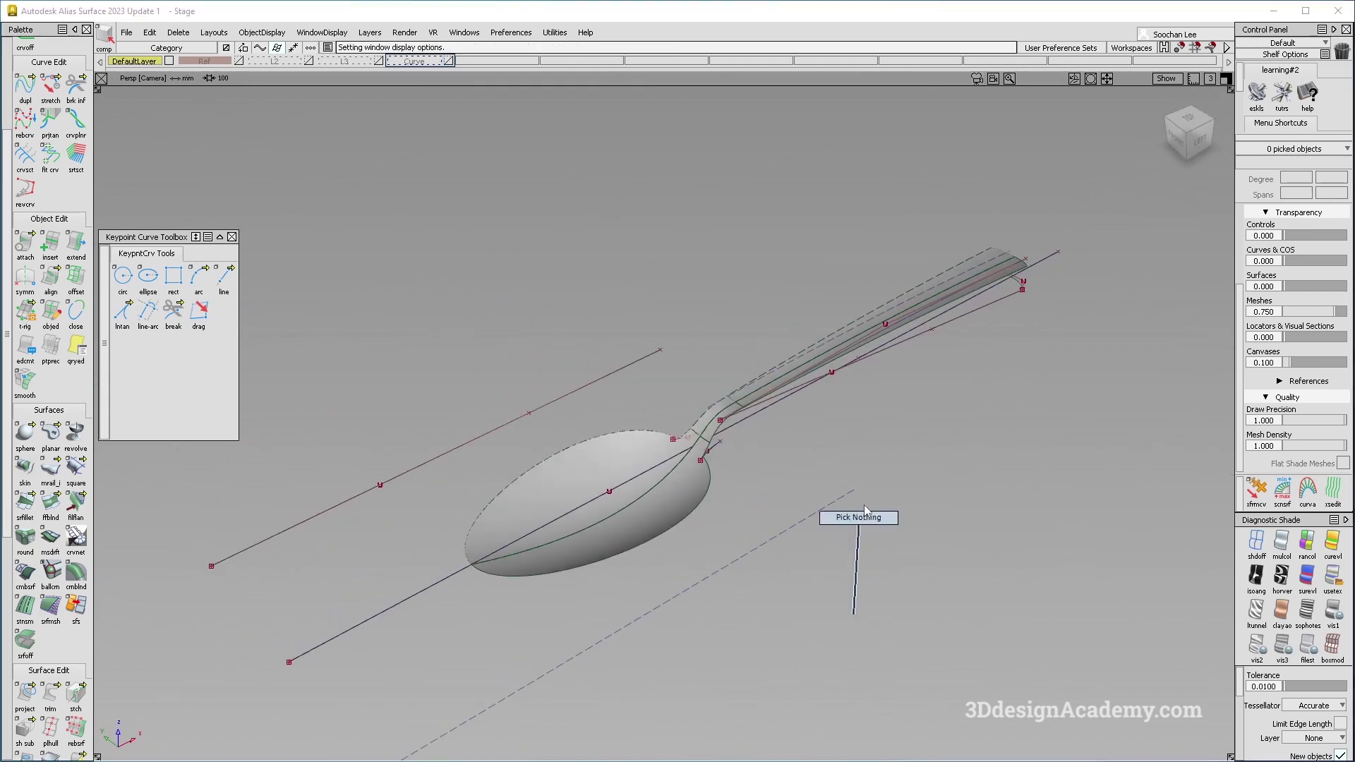